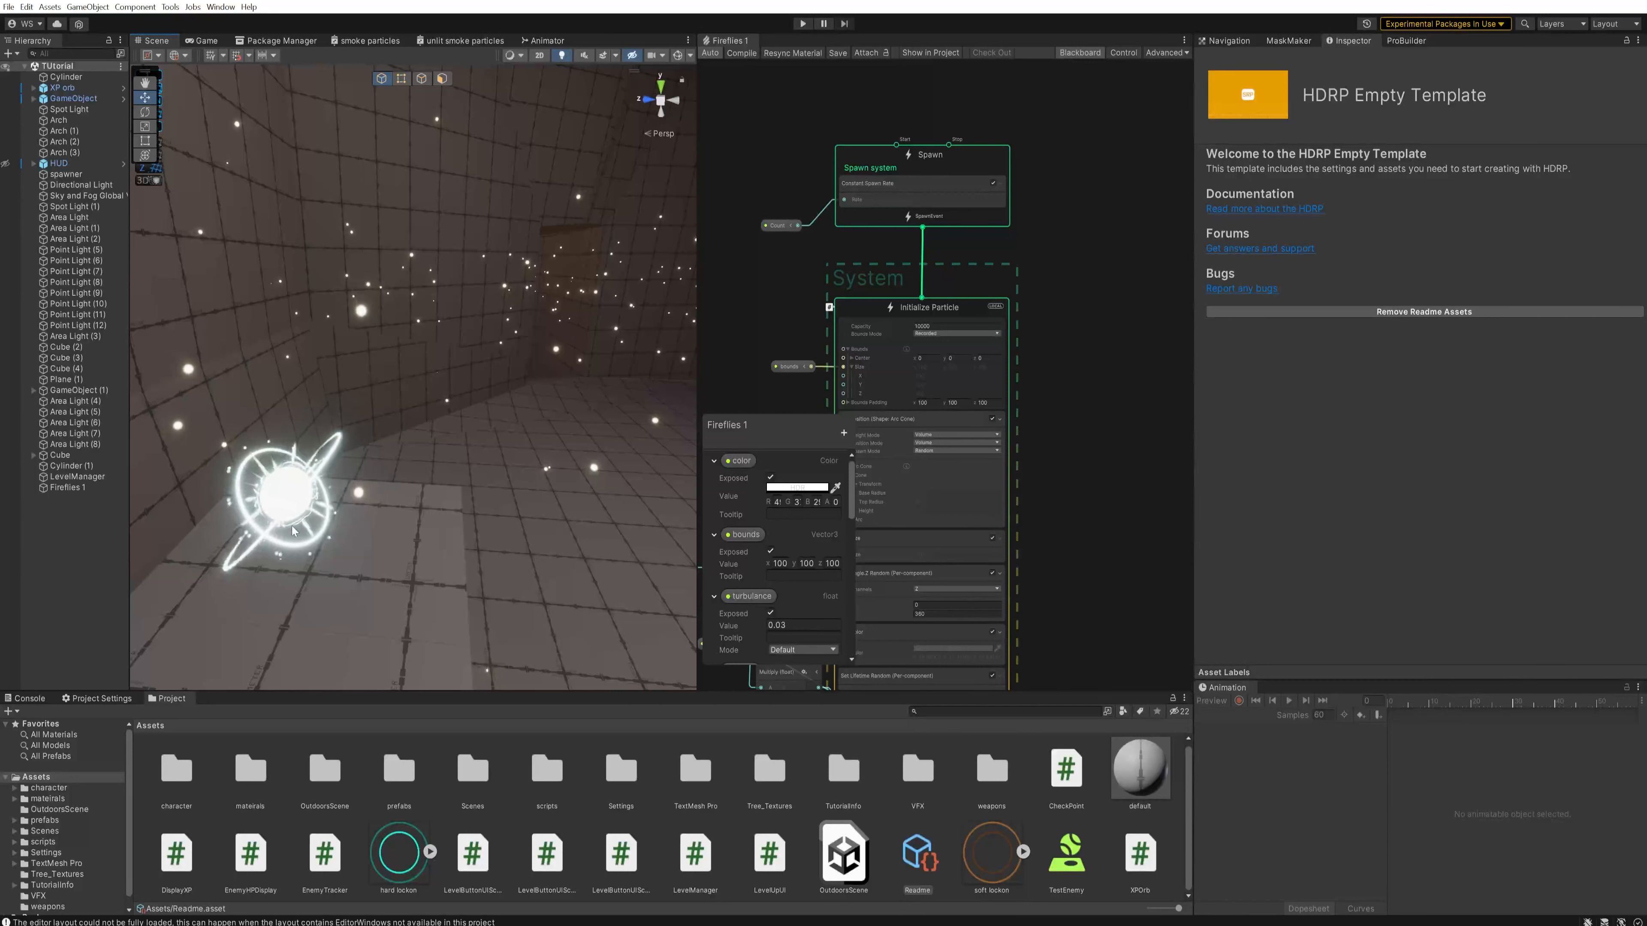
pyautogui.moveTo(490, 302); pyautogui.dragTo(526, 284, button='right')
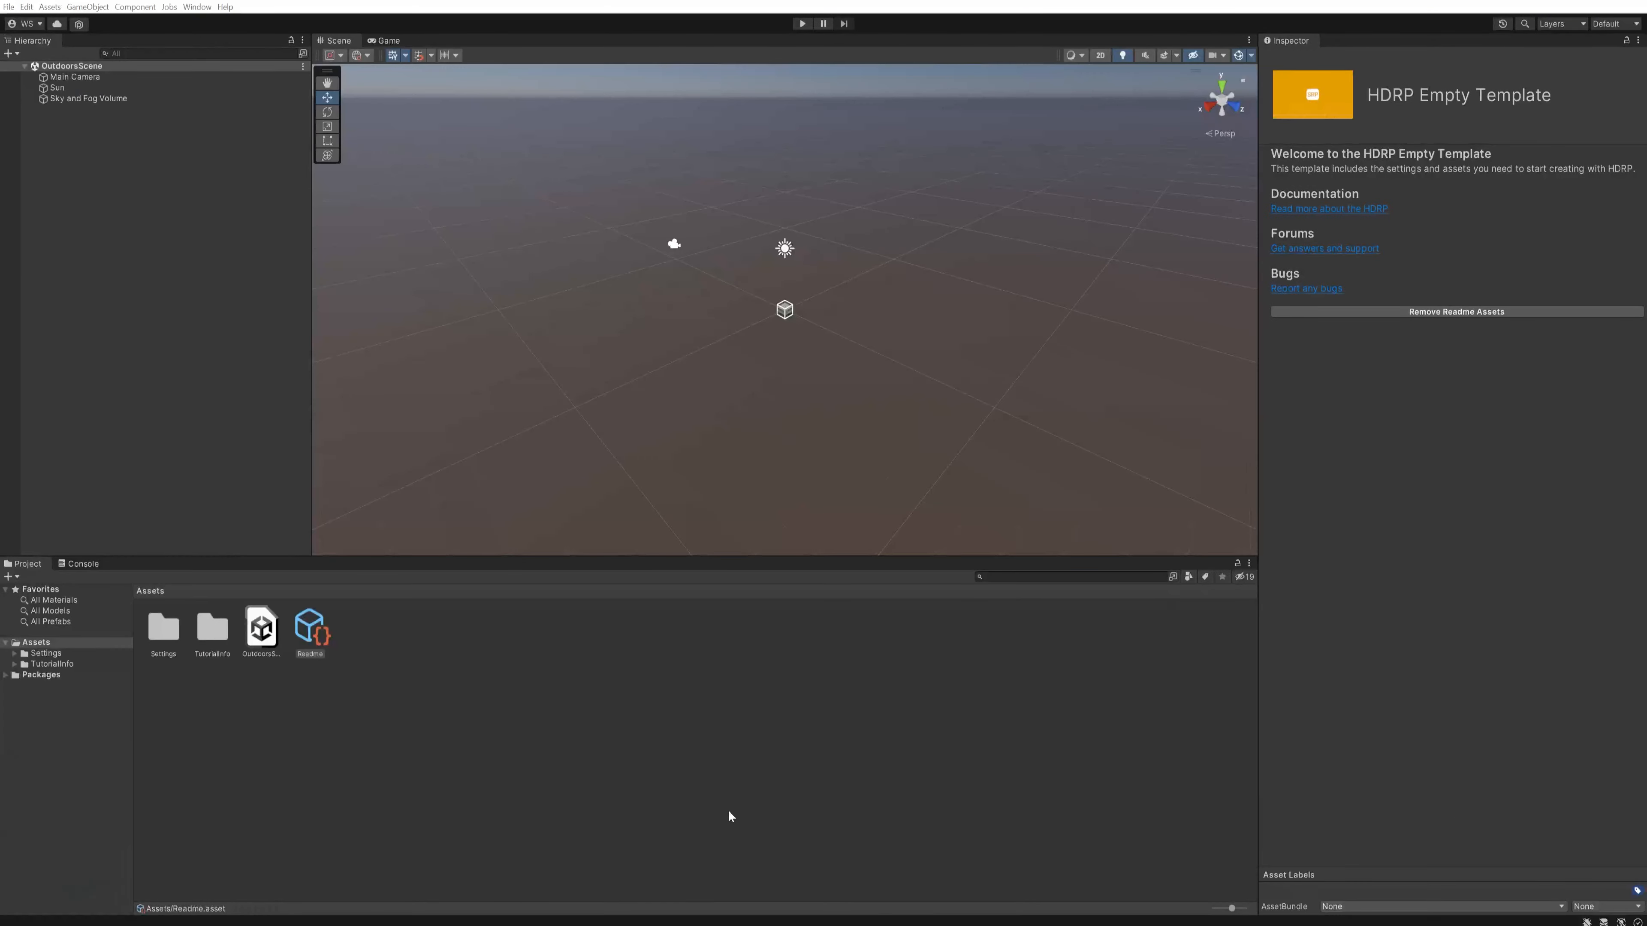
pyautogui.click(728, 812)
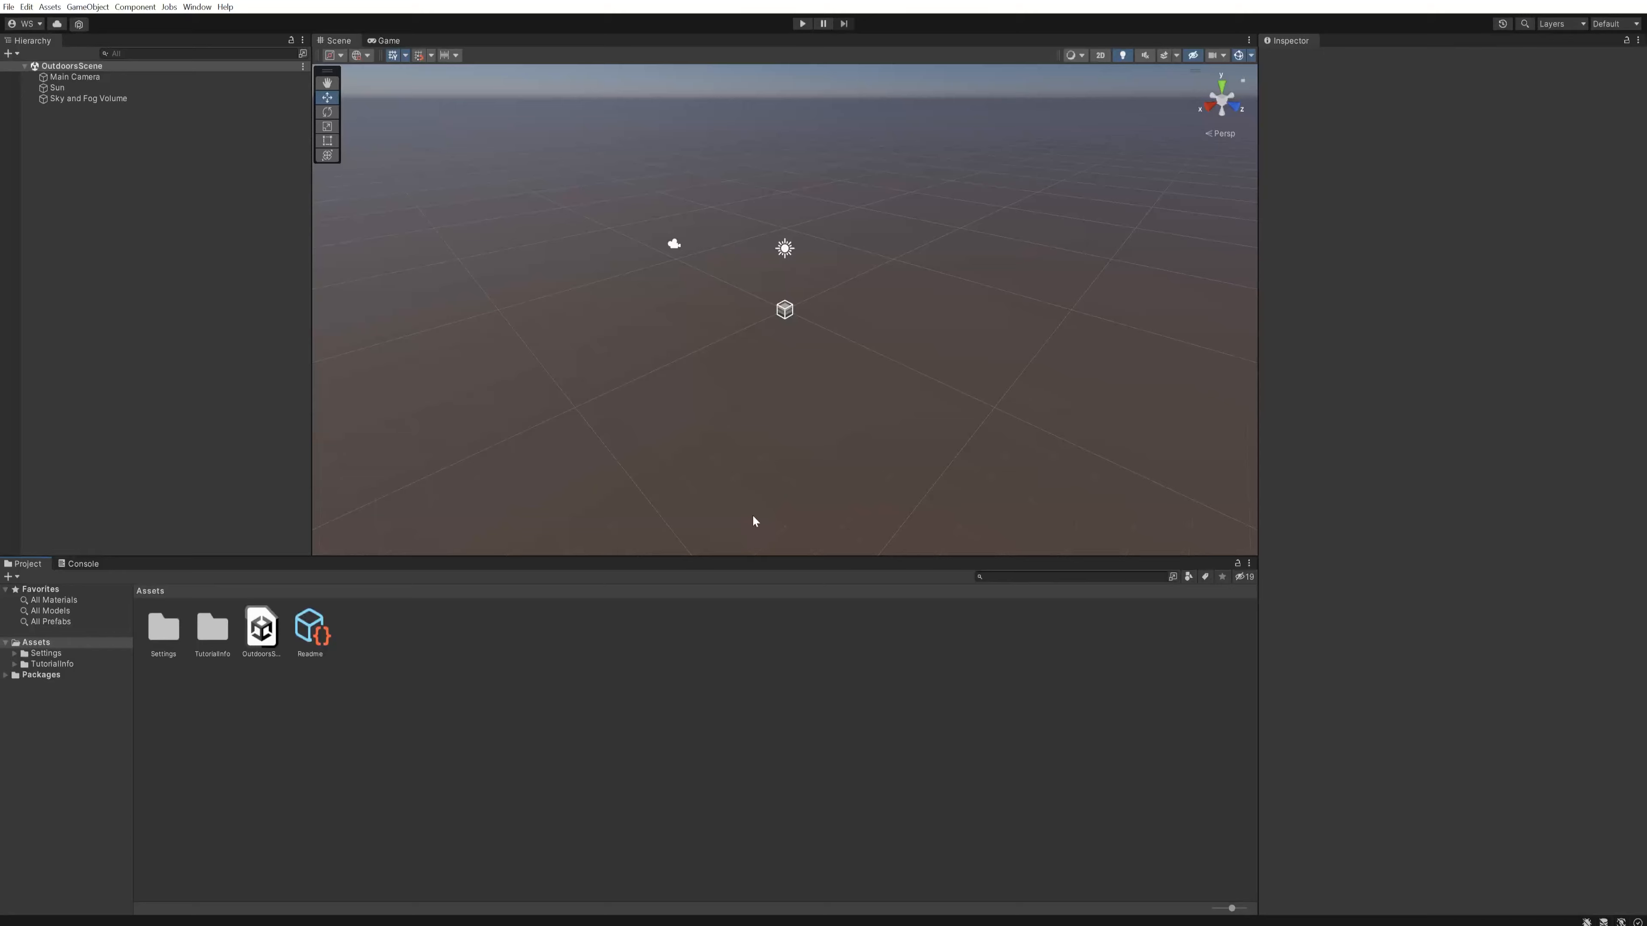
# Step: Create a Visual Effect Graph asset named Fireflies Constant in the Assets folder
pyautogui.rightClick(440, 655)
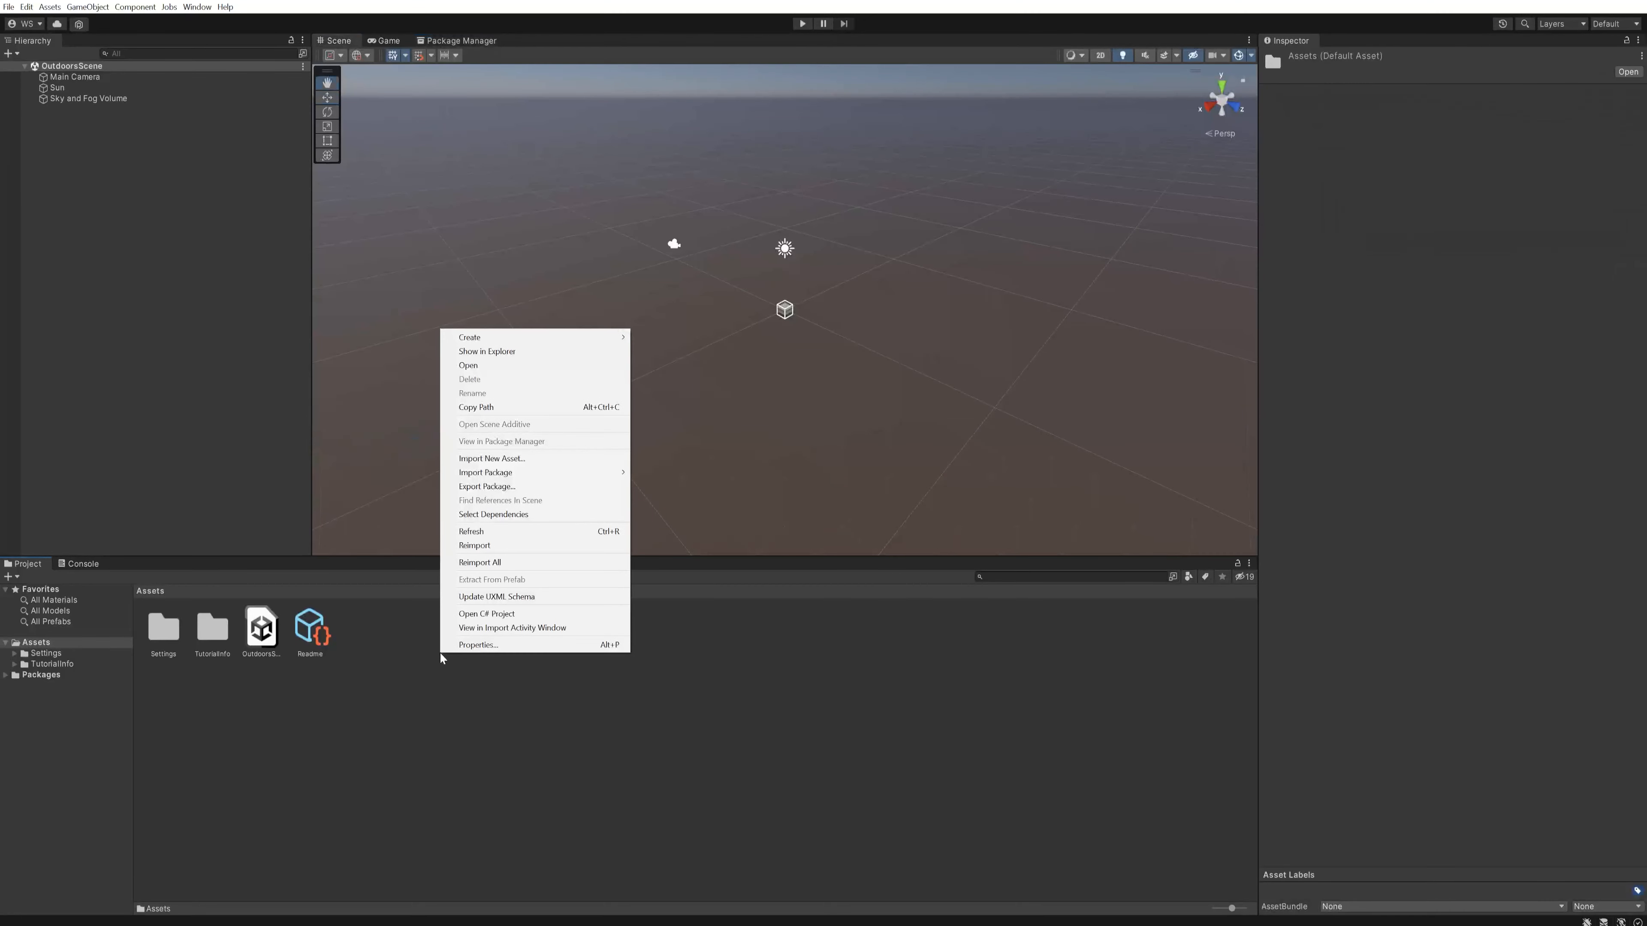
pyautogui.moveTo(570, 333)
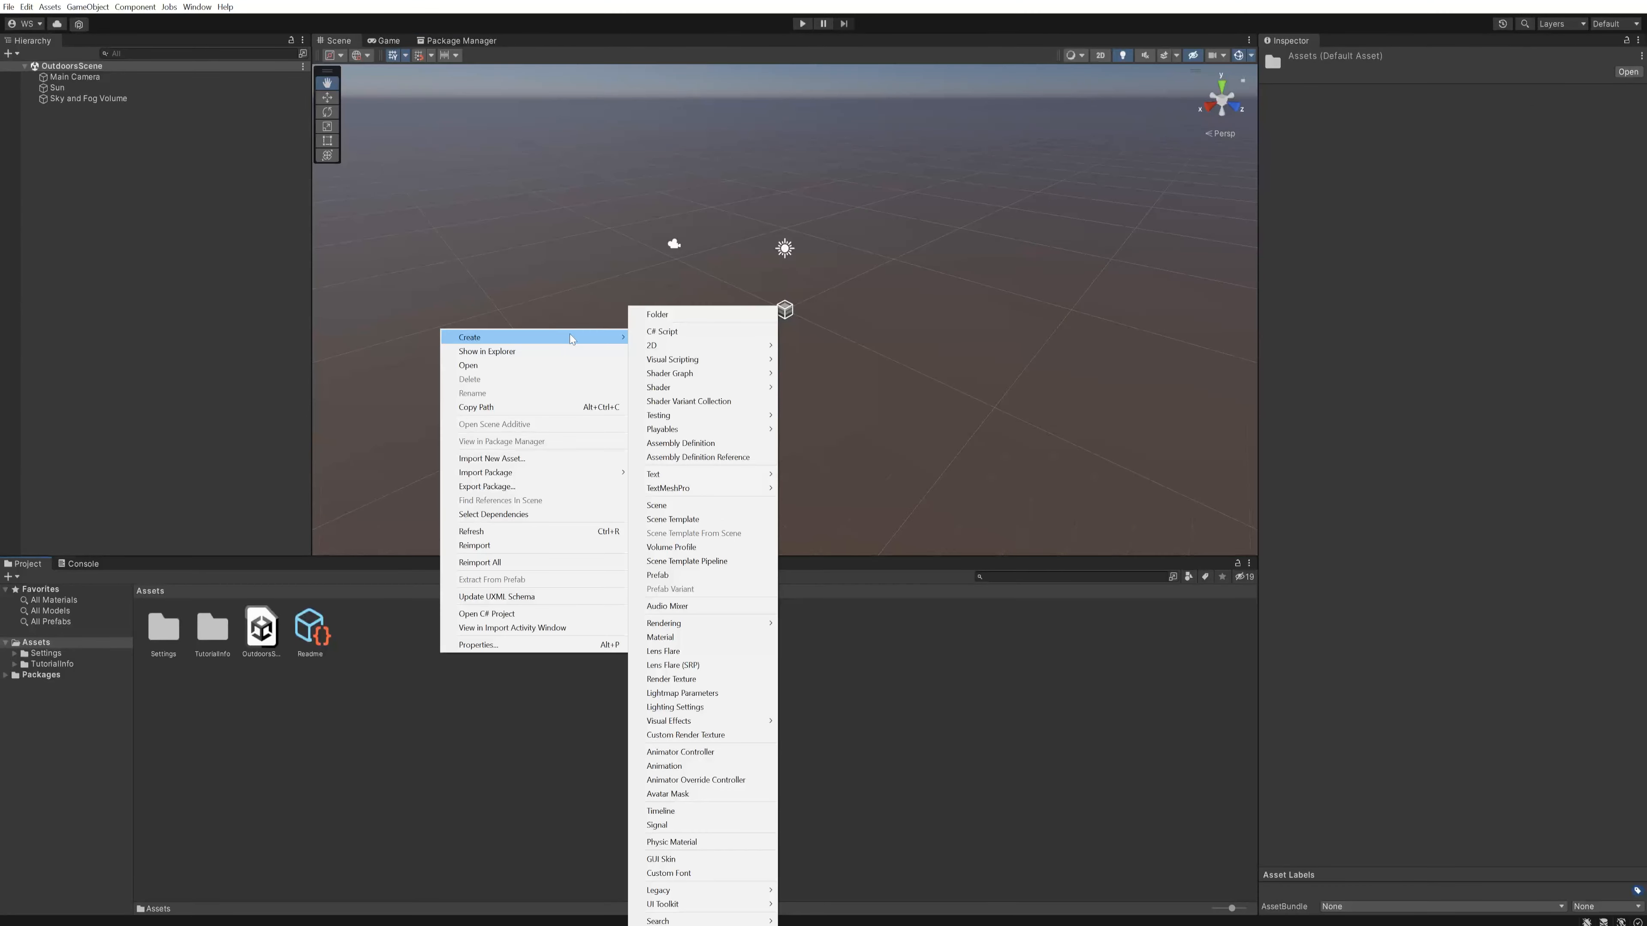
pyautogui.moveTo(717, 725)
pyautogui.click(827, 722)
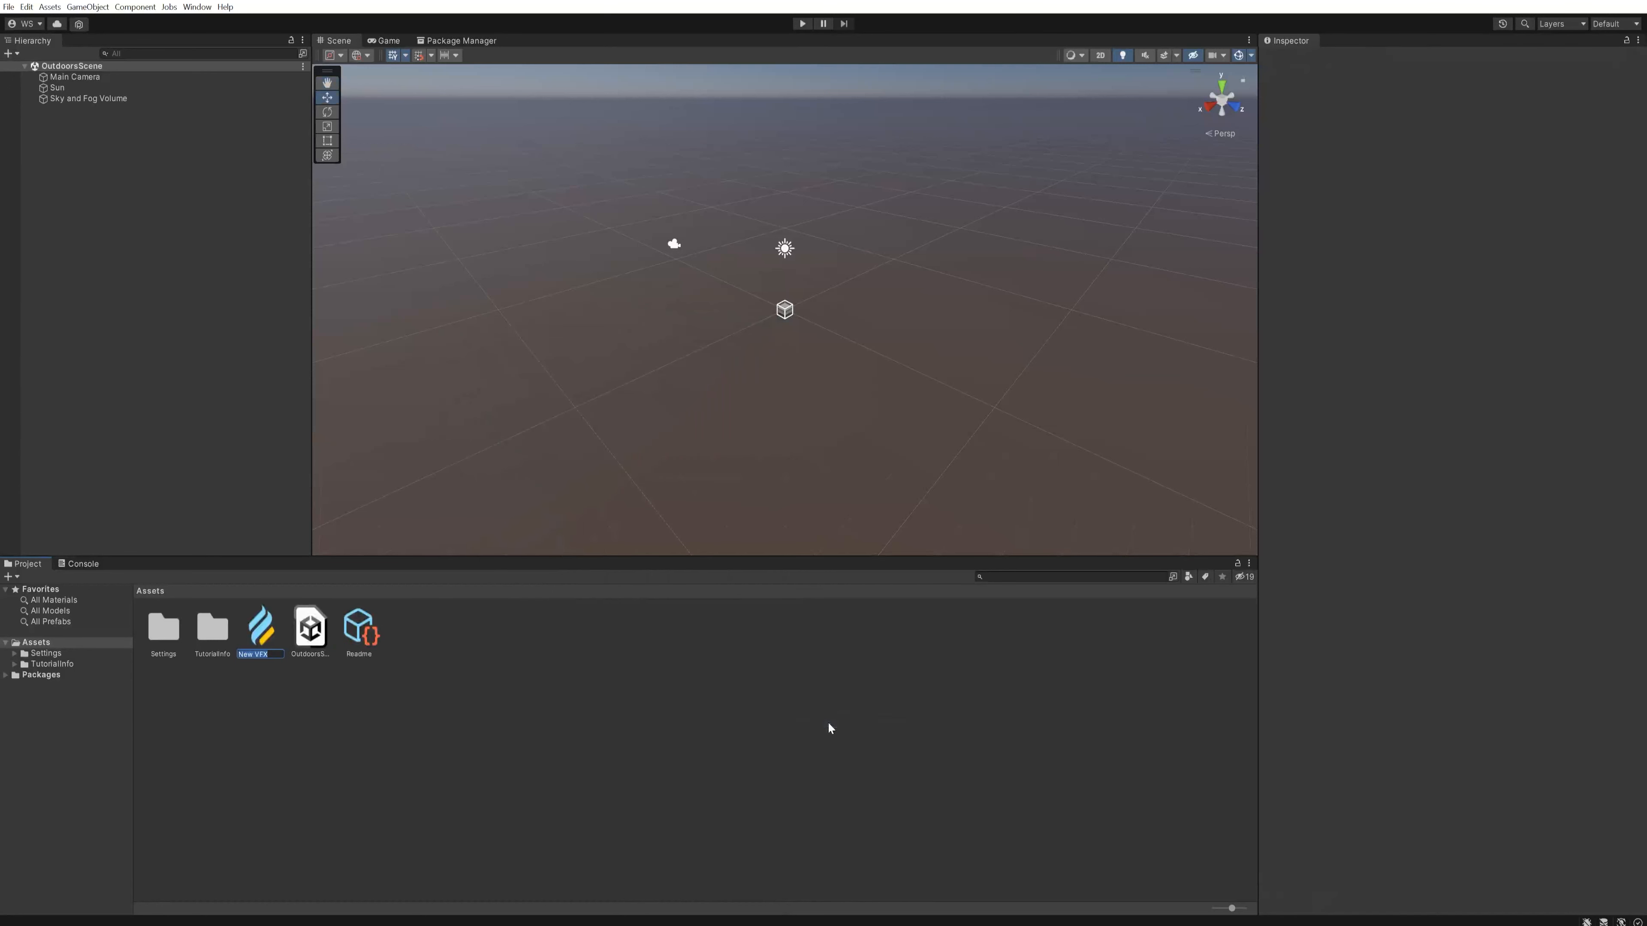
pyautogui.write('Fi')
pyautogui.write('reflies C...')
pyautogui.press('Return')
# Step: Add the Fireflies Constant effect to the scene hierarchy and turn off the gizmos in the Scene view
pyautogui.moveTo(261, 626); pyautogui.dragTo(149, 246)
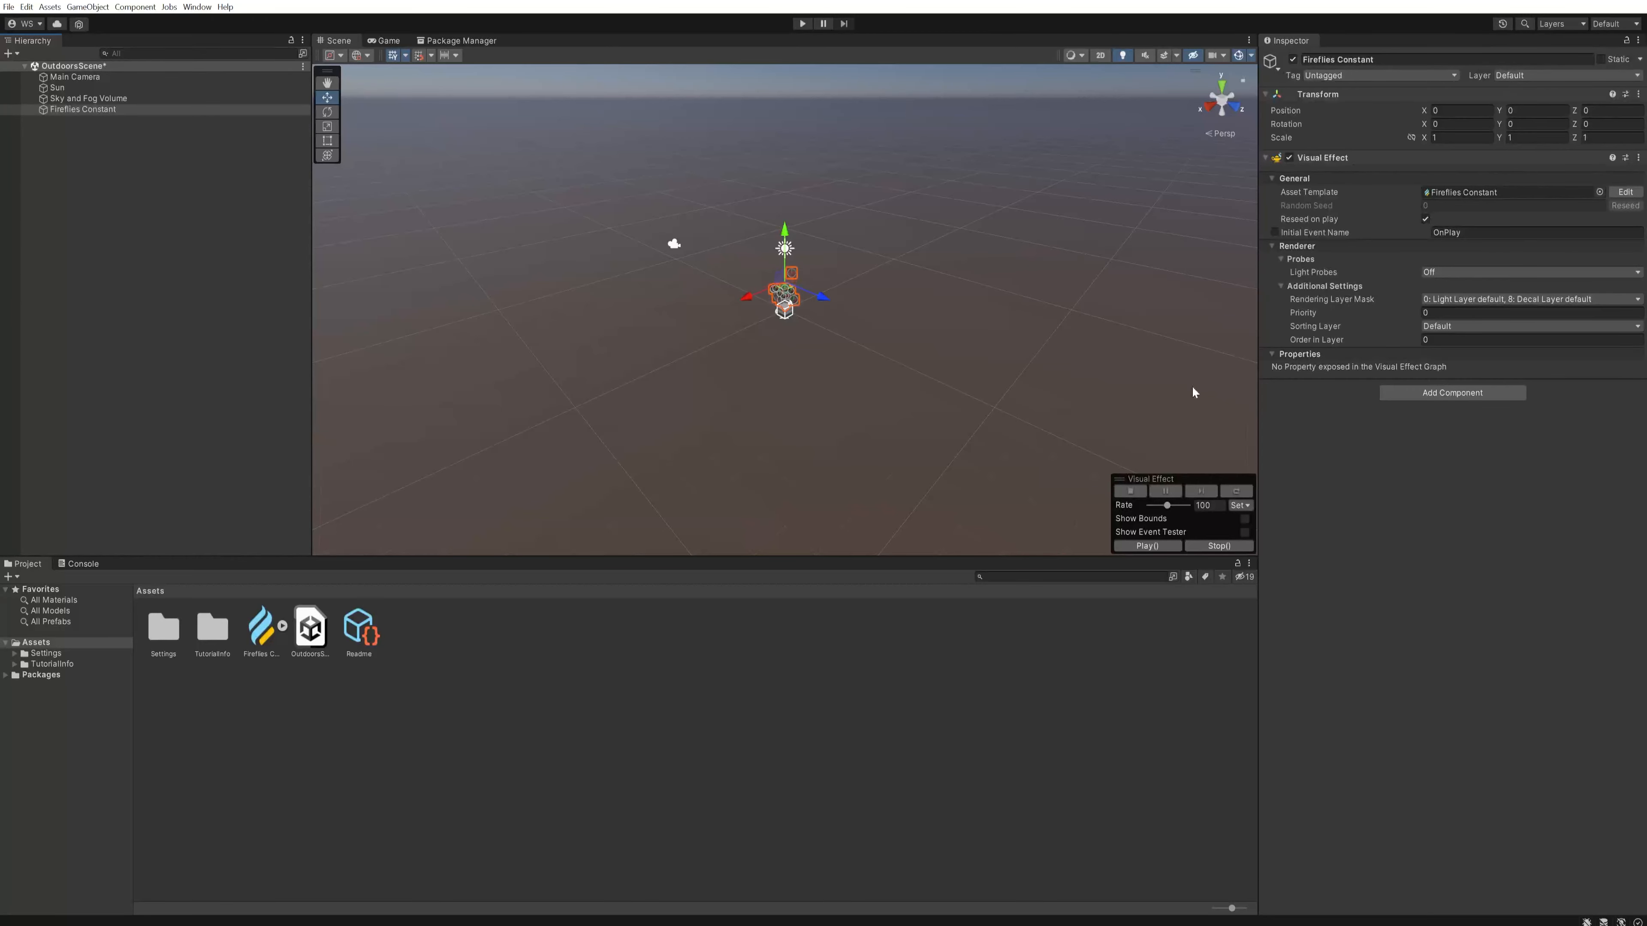
pyautogui.moveTo(845, 302); pyautogui.dragTo(846, 255, button='right')
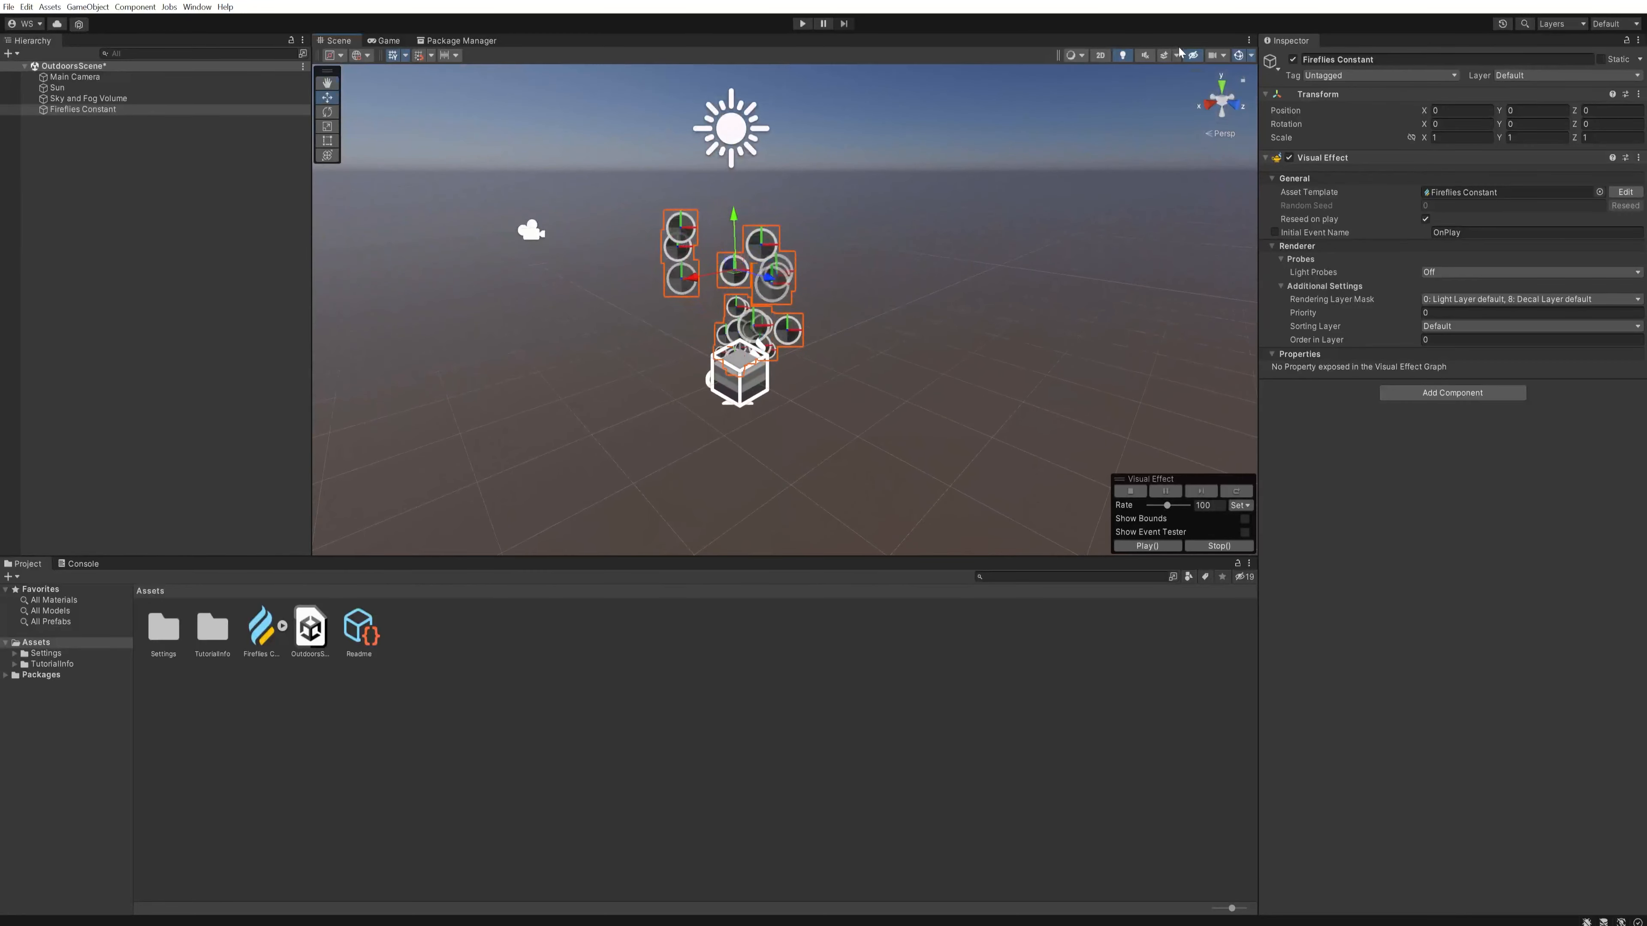
pyautogui.click(1237, 55)
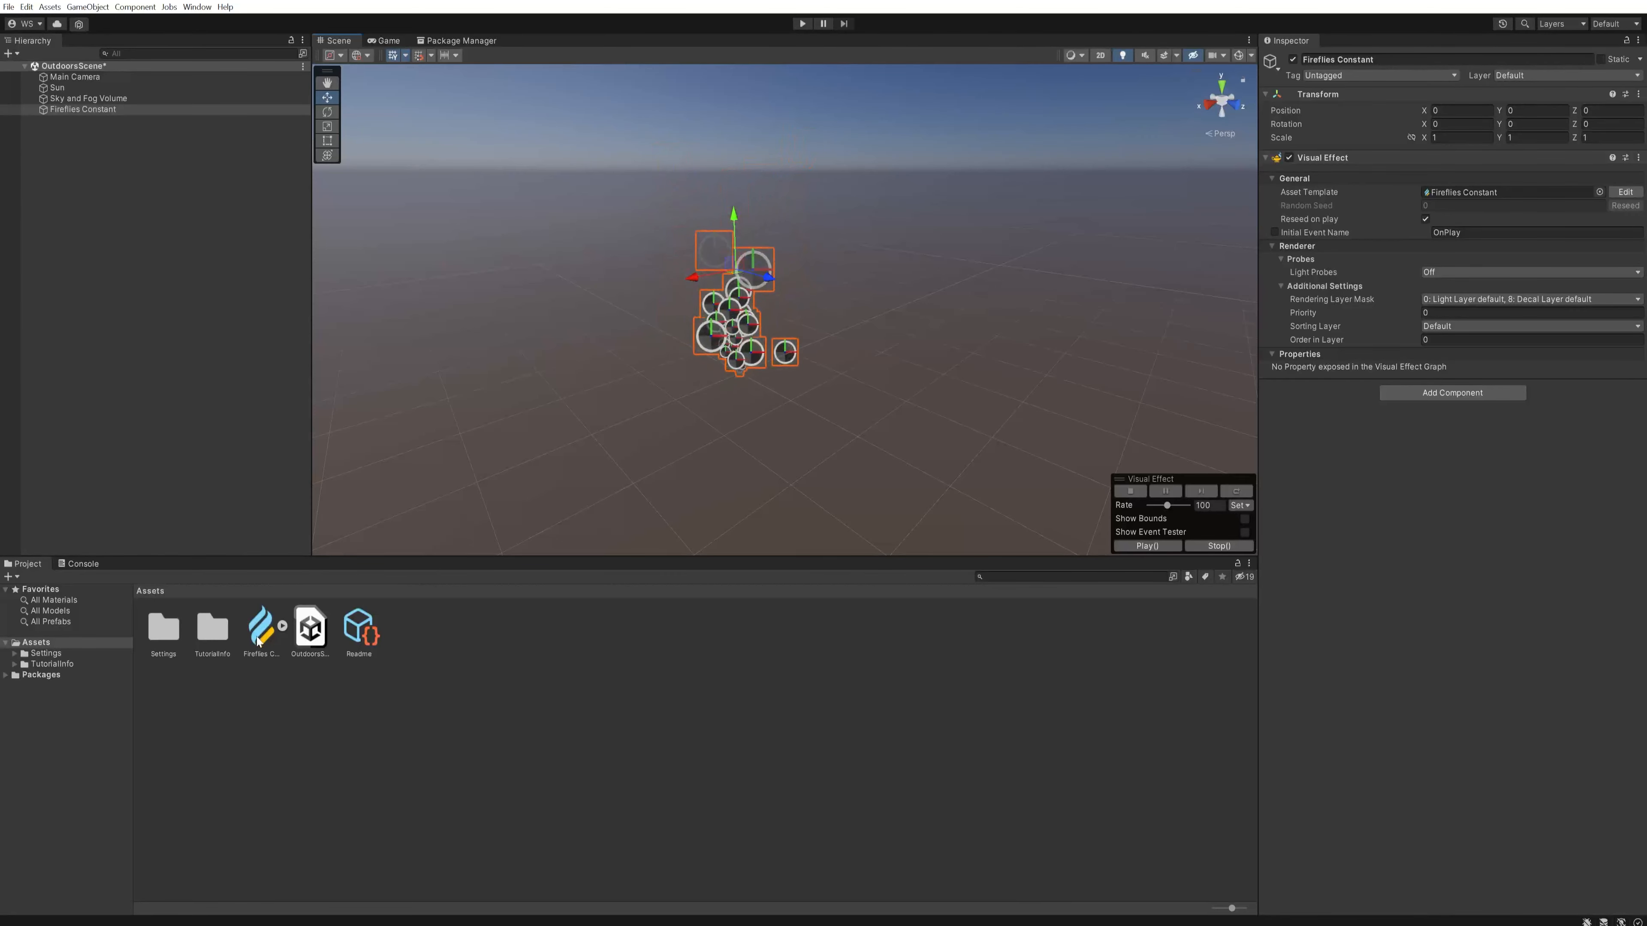
# Step: Open the Fireflies Constant graph for editing and dock its window beside the Scene view
pyautogui.click(260, 633)
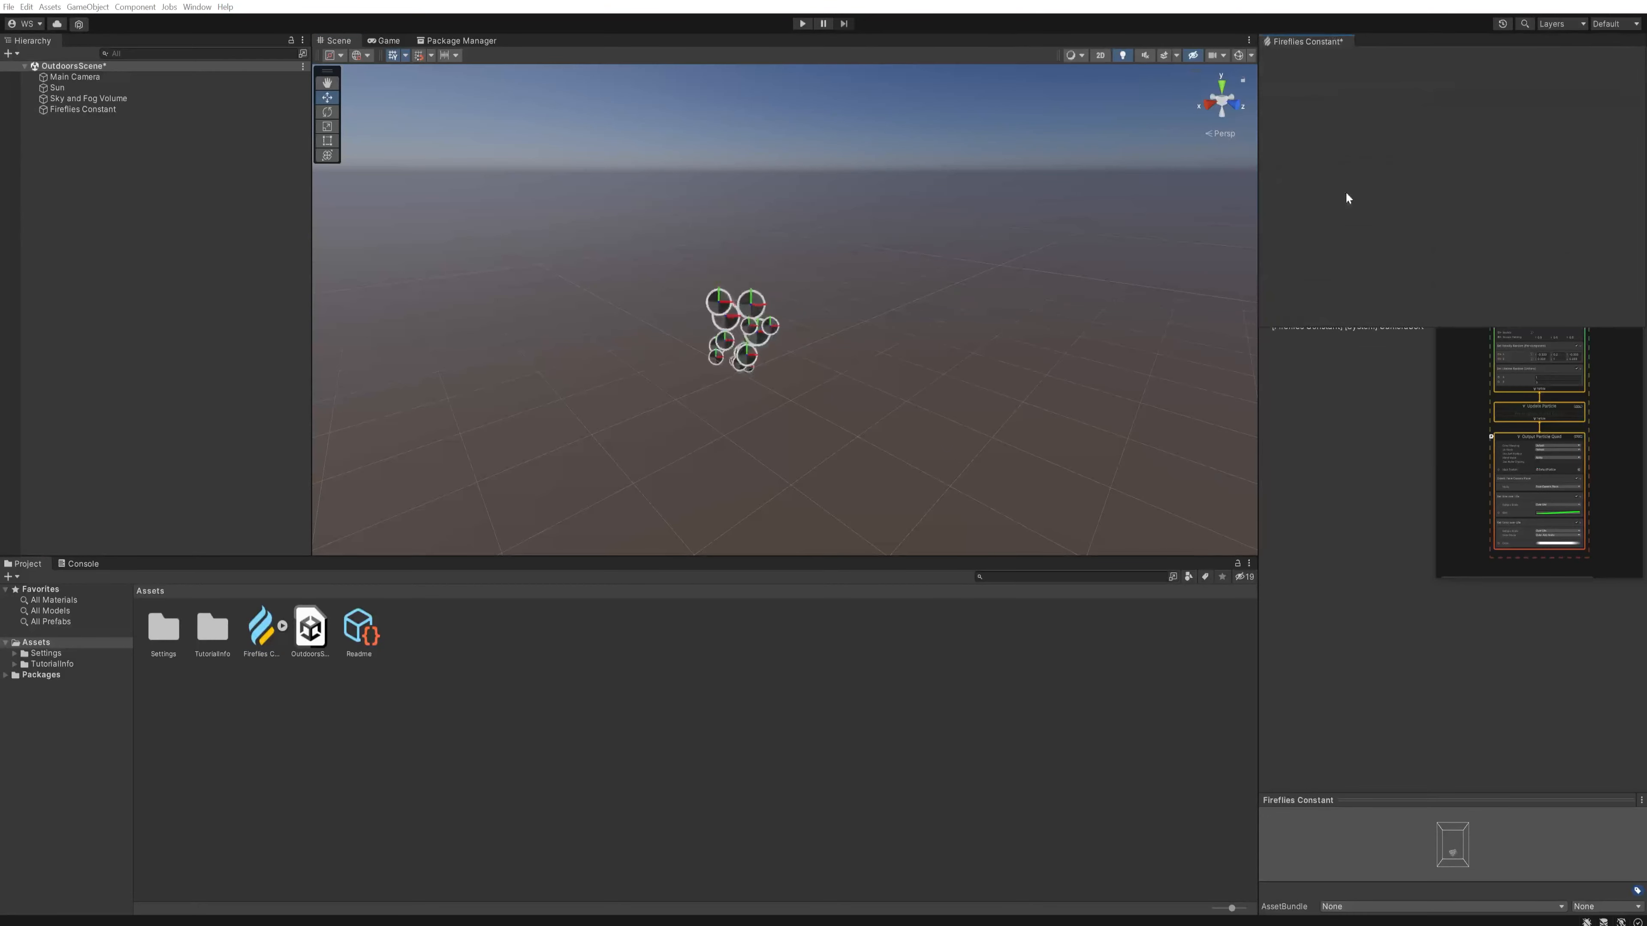
pyautogui.moveTo(941, 245); pyautogui.dragTo(707, 249)
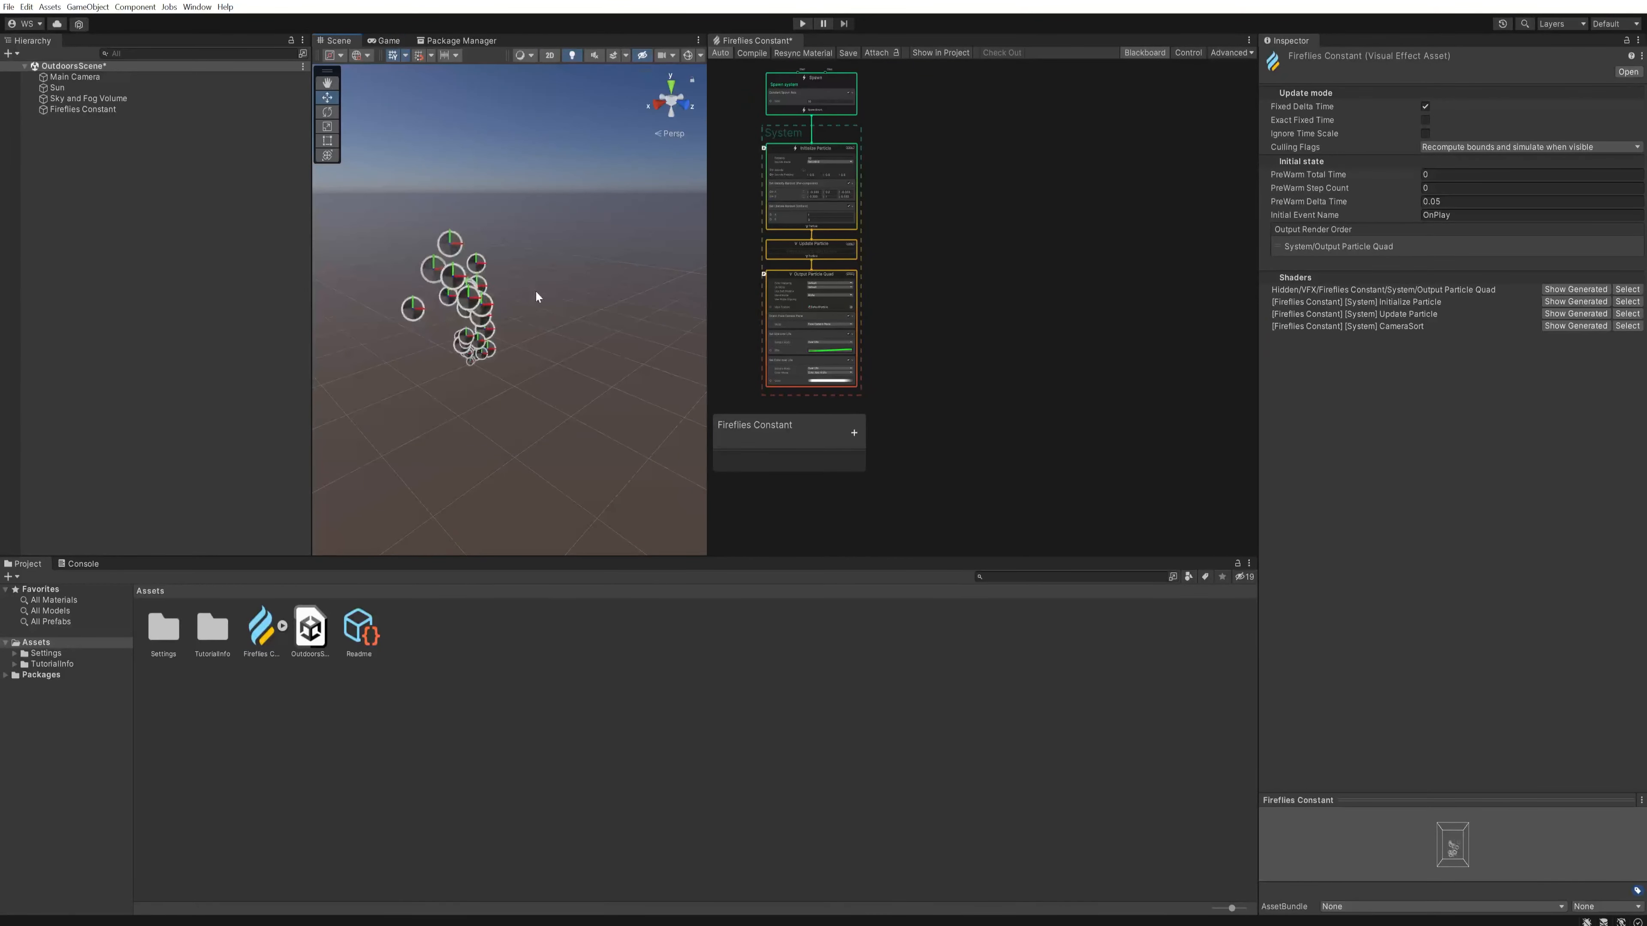
# Step: Delete the Constant Spawn Rate block from the Spawn context
pyautogui.moveTo(755, 230); pyautogui.dragTo(908, 269, button='middle')
pyautogui.scroll(-2, 908, 269)
pyautogui.scroll(5, 907, 268)
pyautogui.click(960, 177)
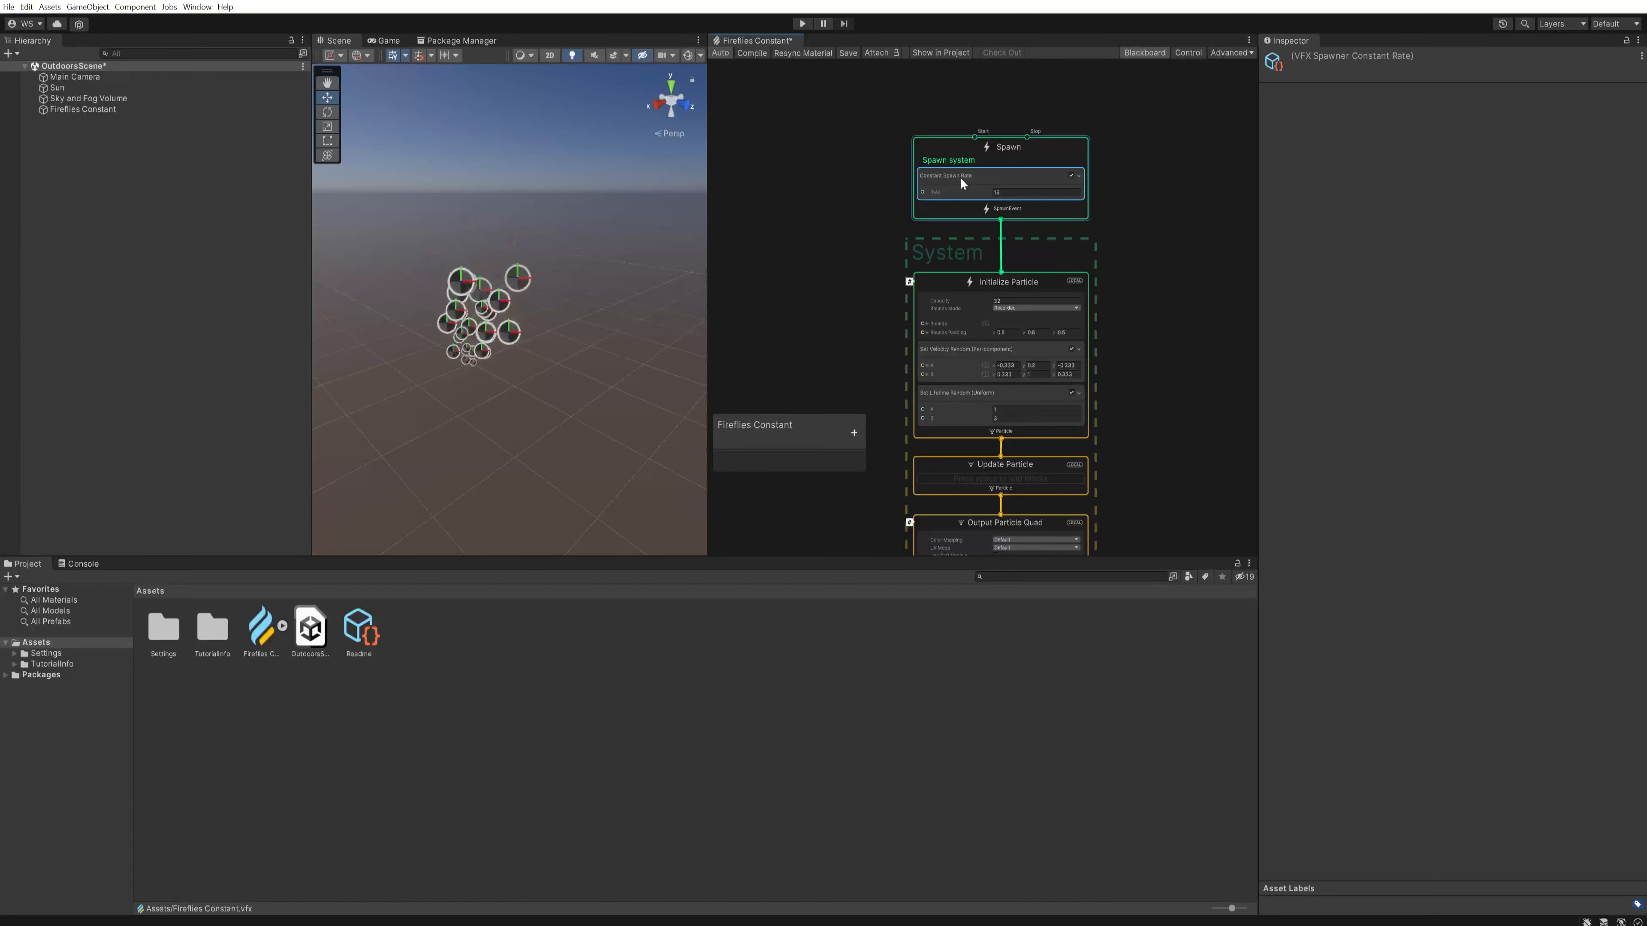
pyautogui.press('Delete')
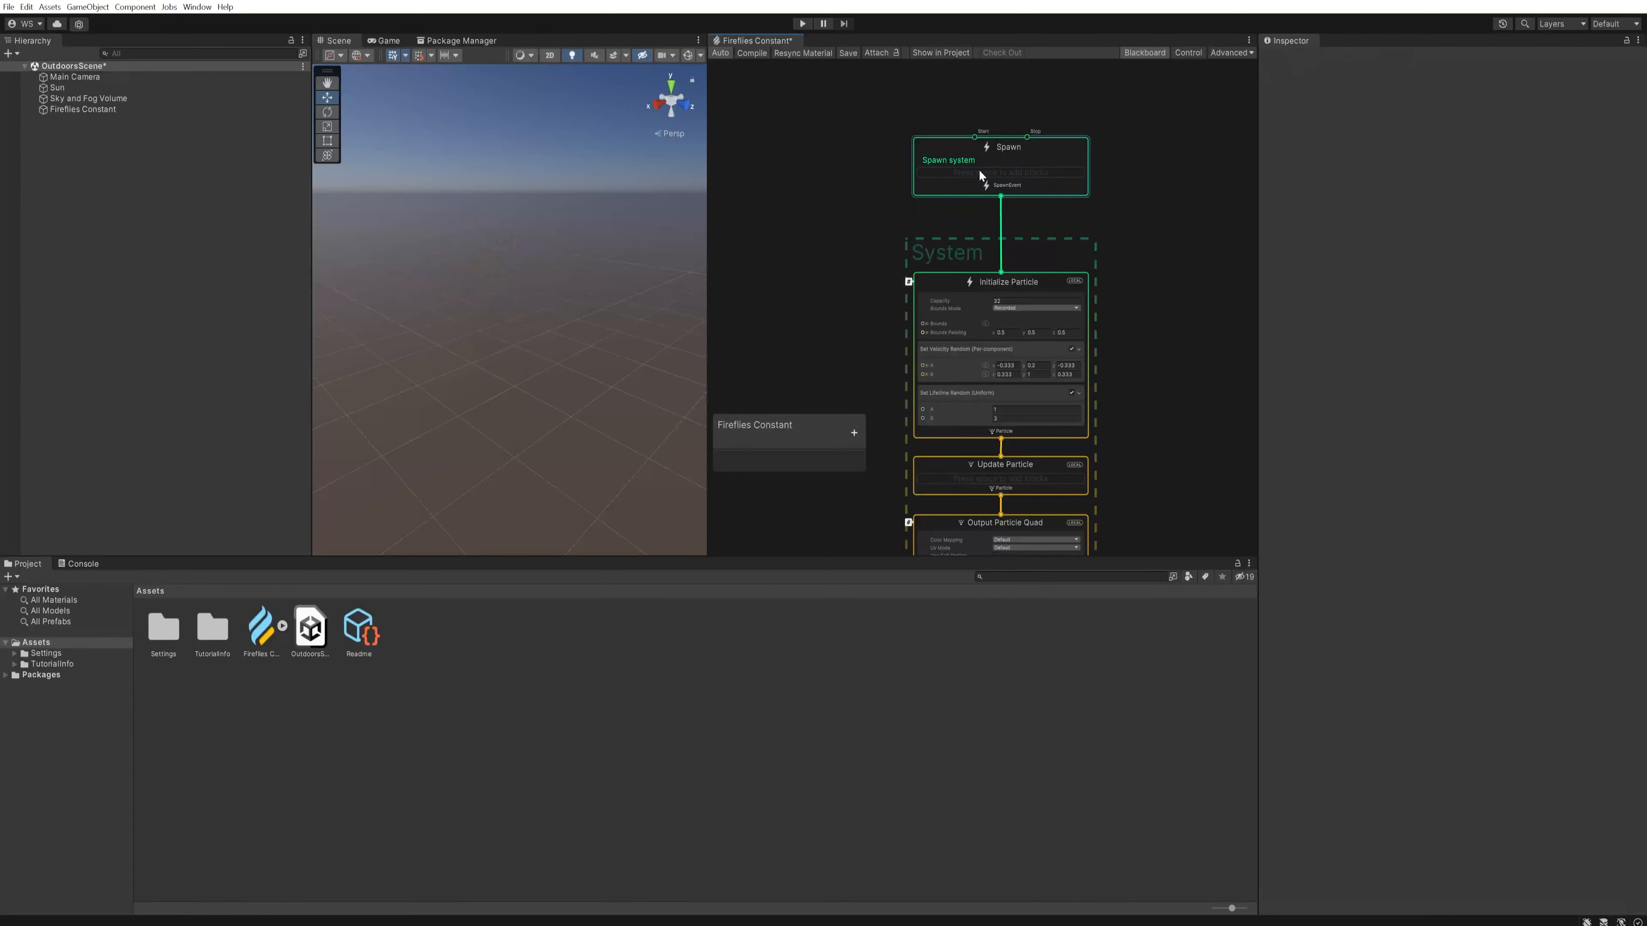
# Step: Add a Single Burst block to the Spawn context
pyautogui.click(951, 158)
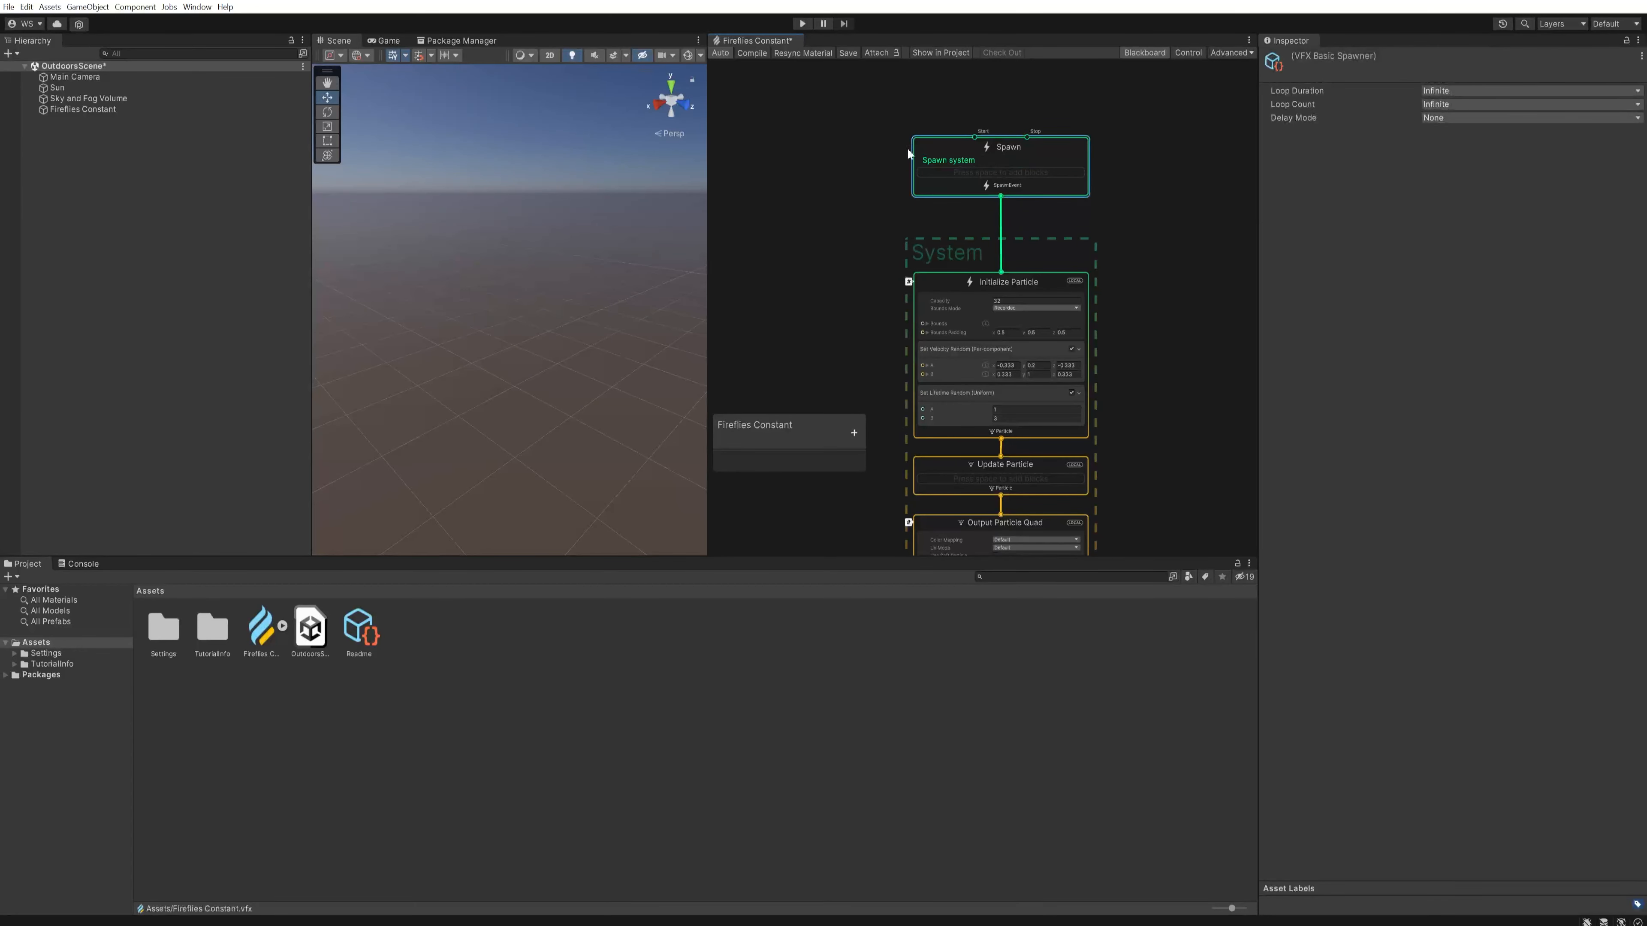
pyautogui.press('space')
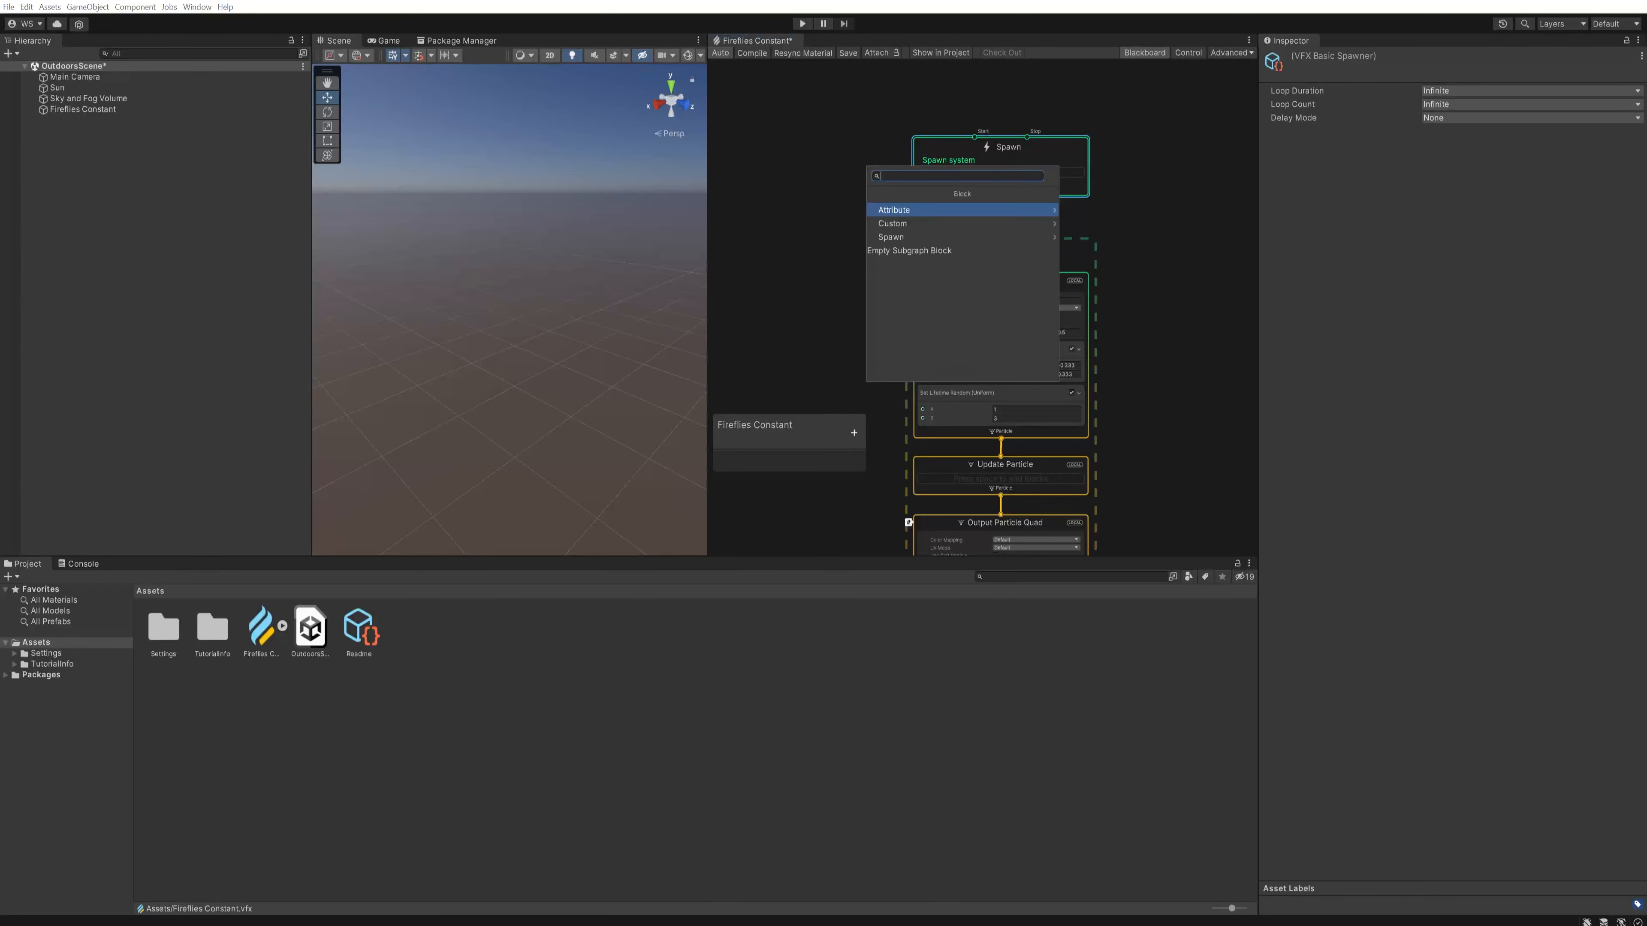
pyautogui.write('sp')
pyautogui.press('Down')
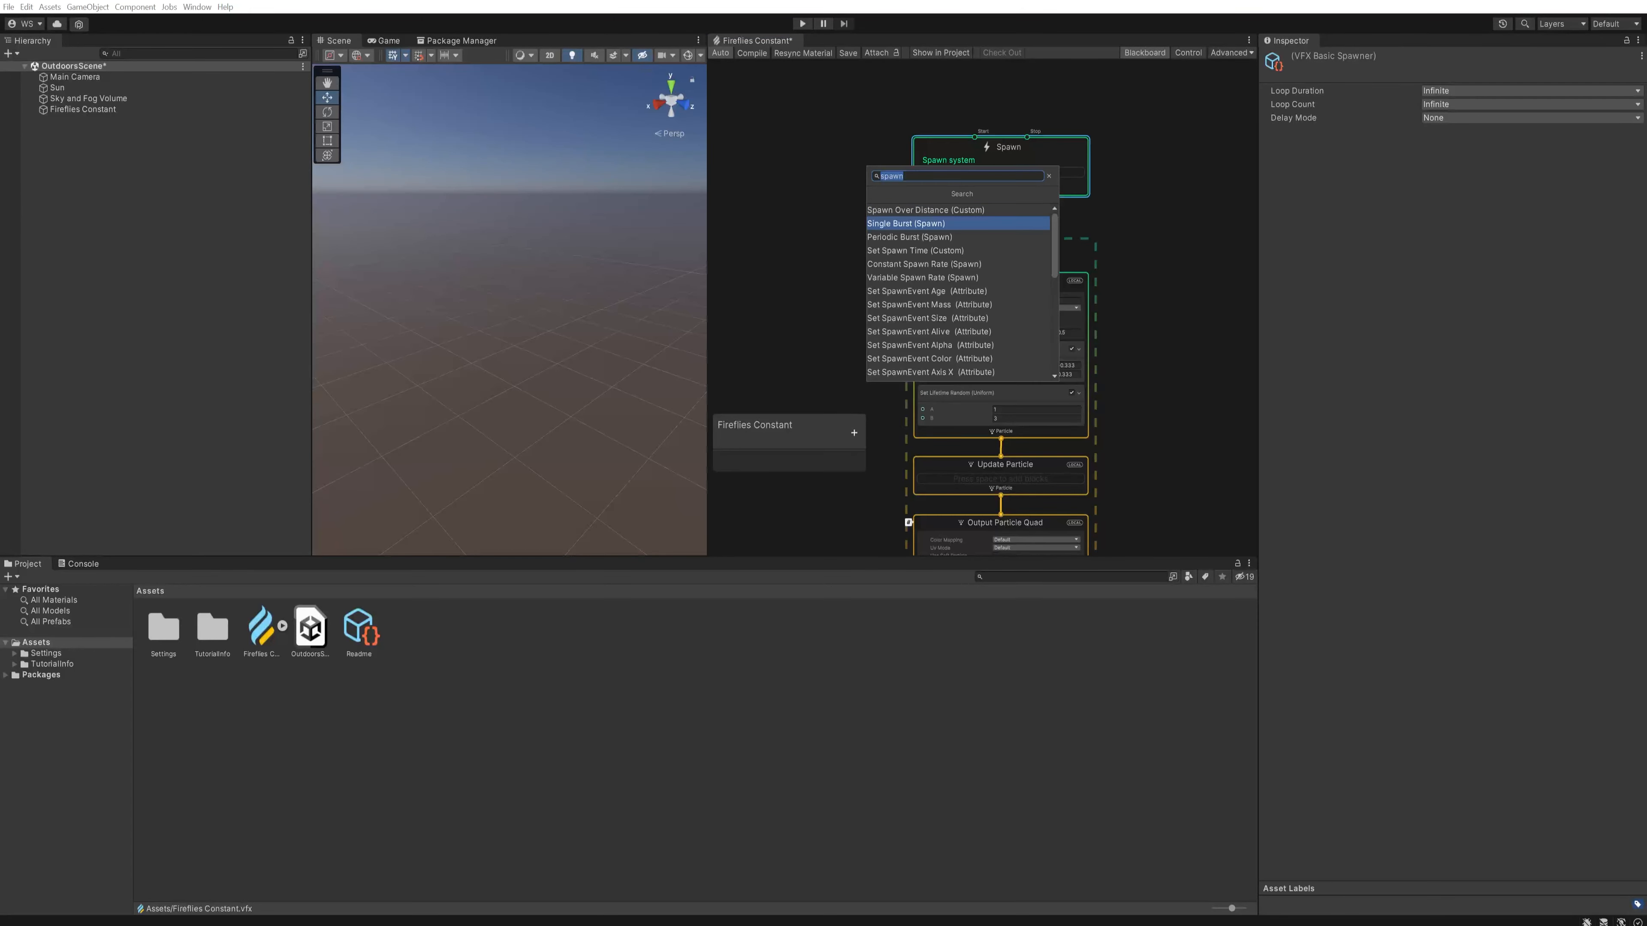
pyautogui.press('Return')
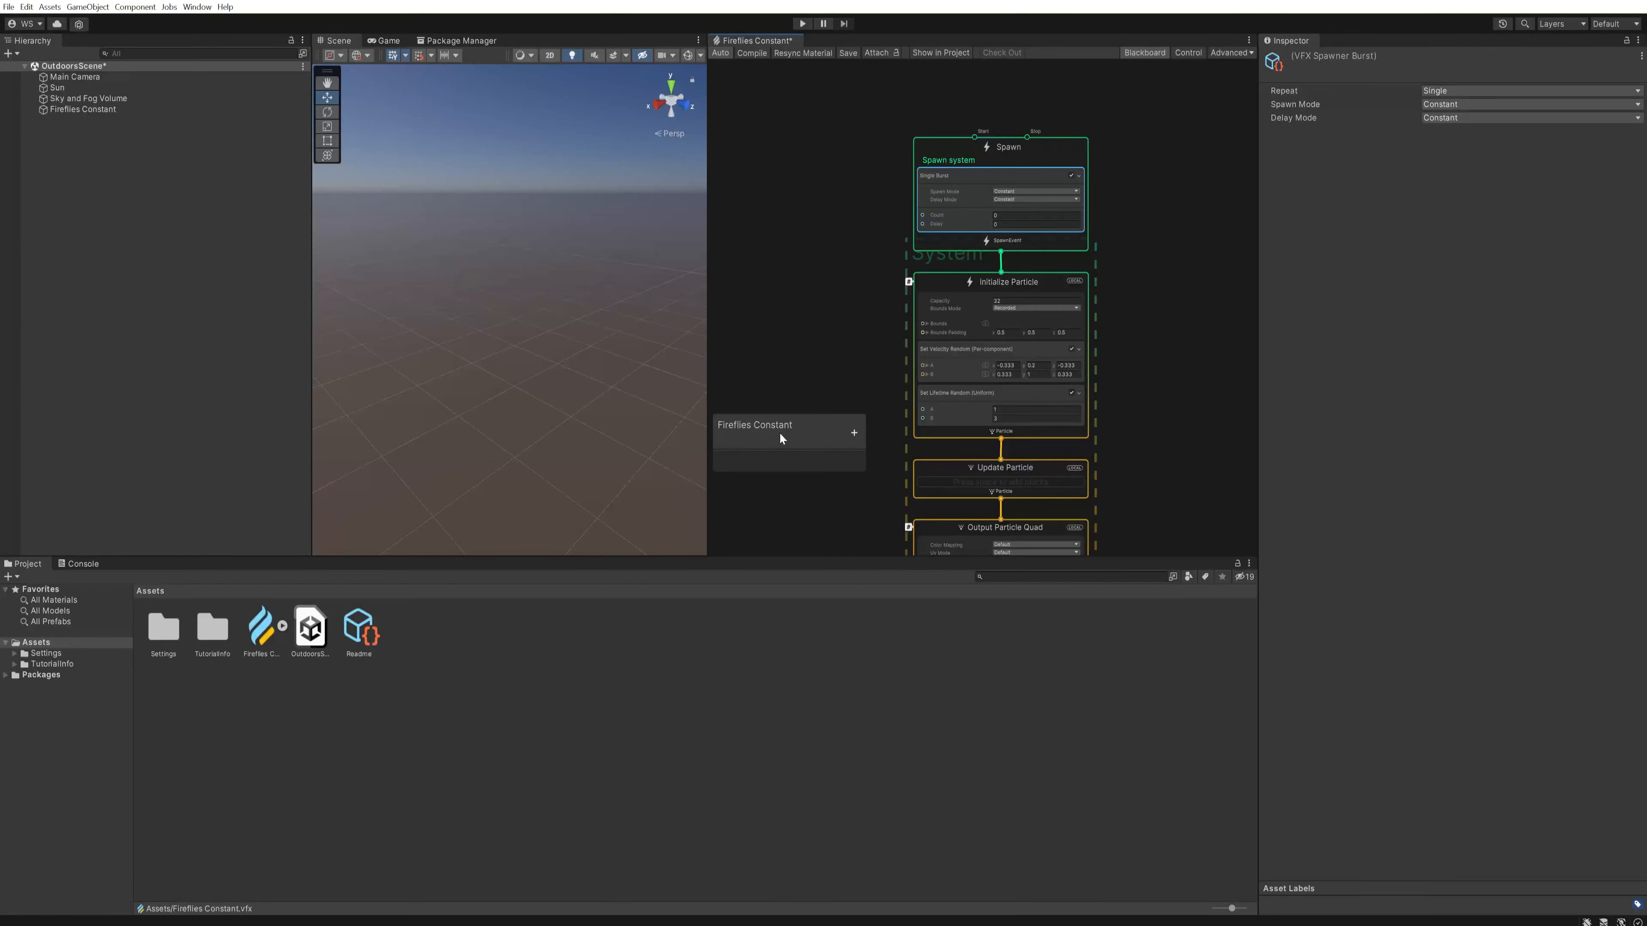
# Step: Create a float property named Count, place it in the graph and connect it to the Single Burst block's Count input
pyautogui.click(854, 433)
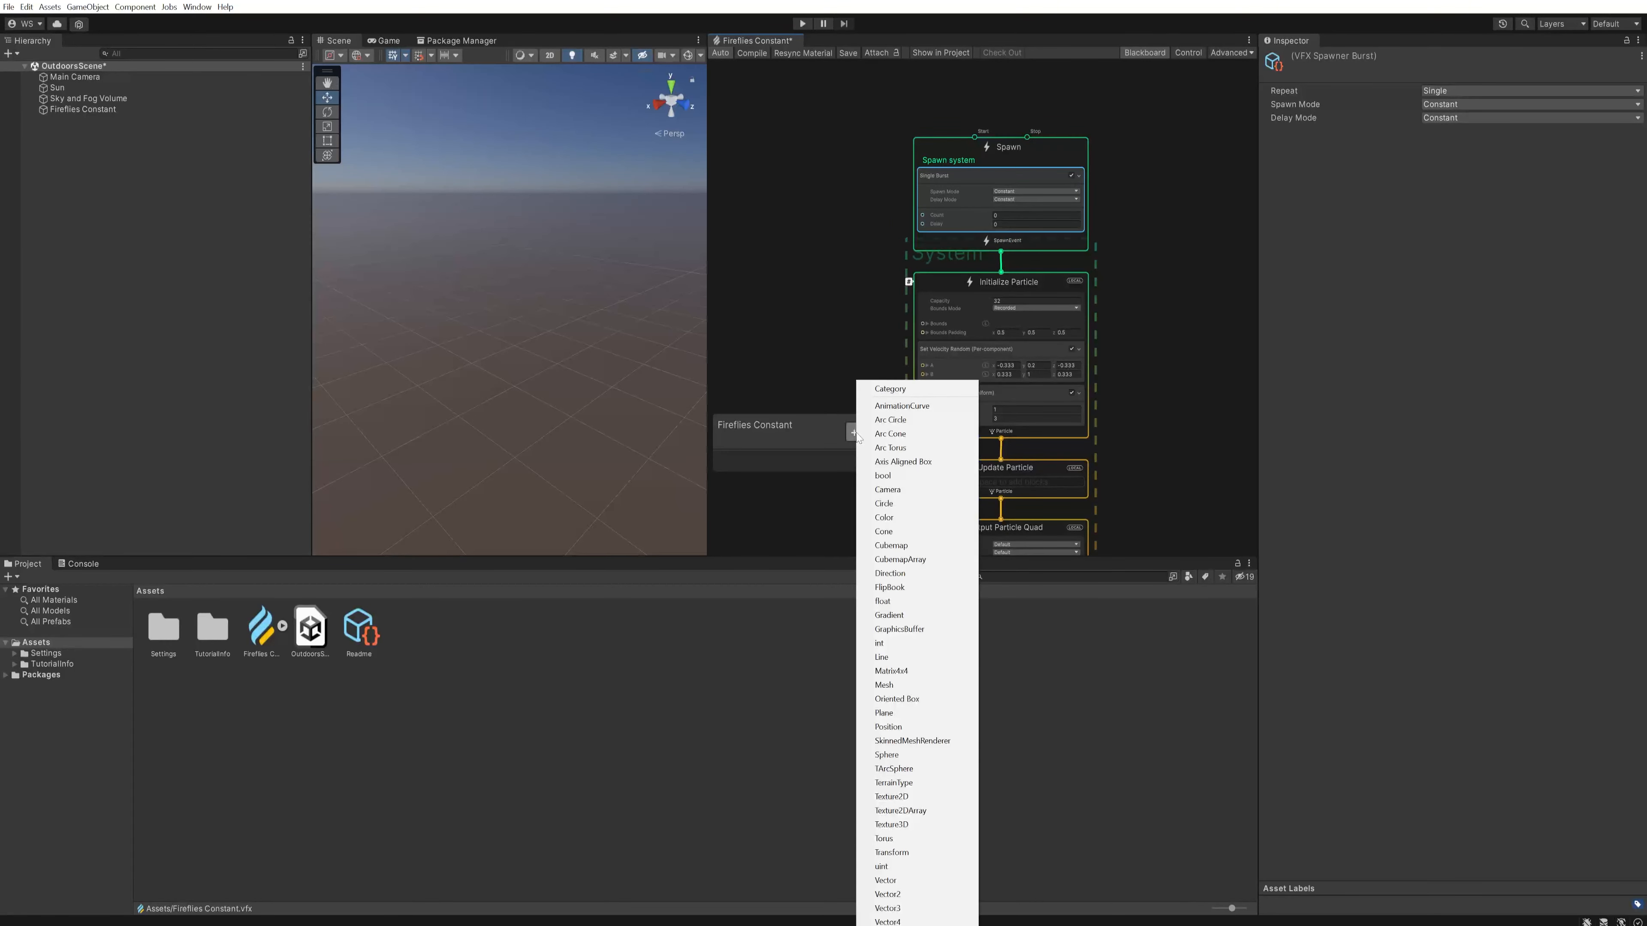
pyautogui.click(908, 601)
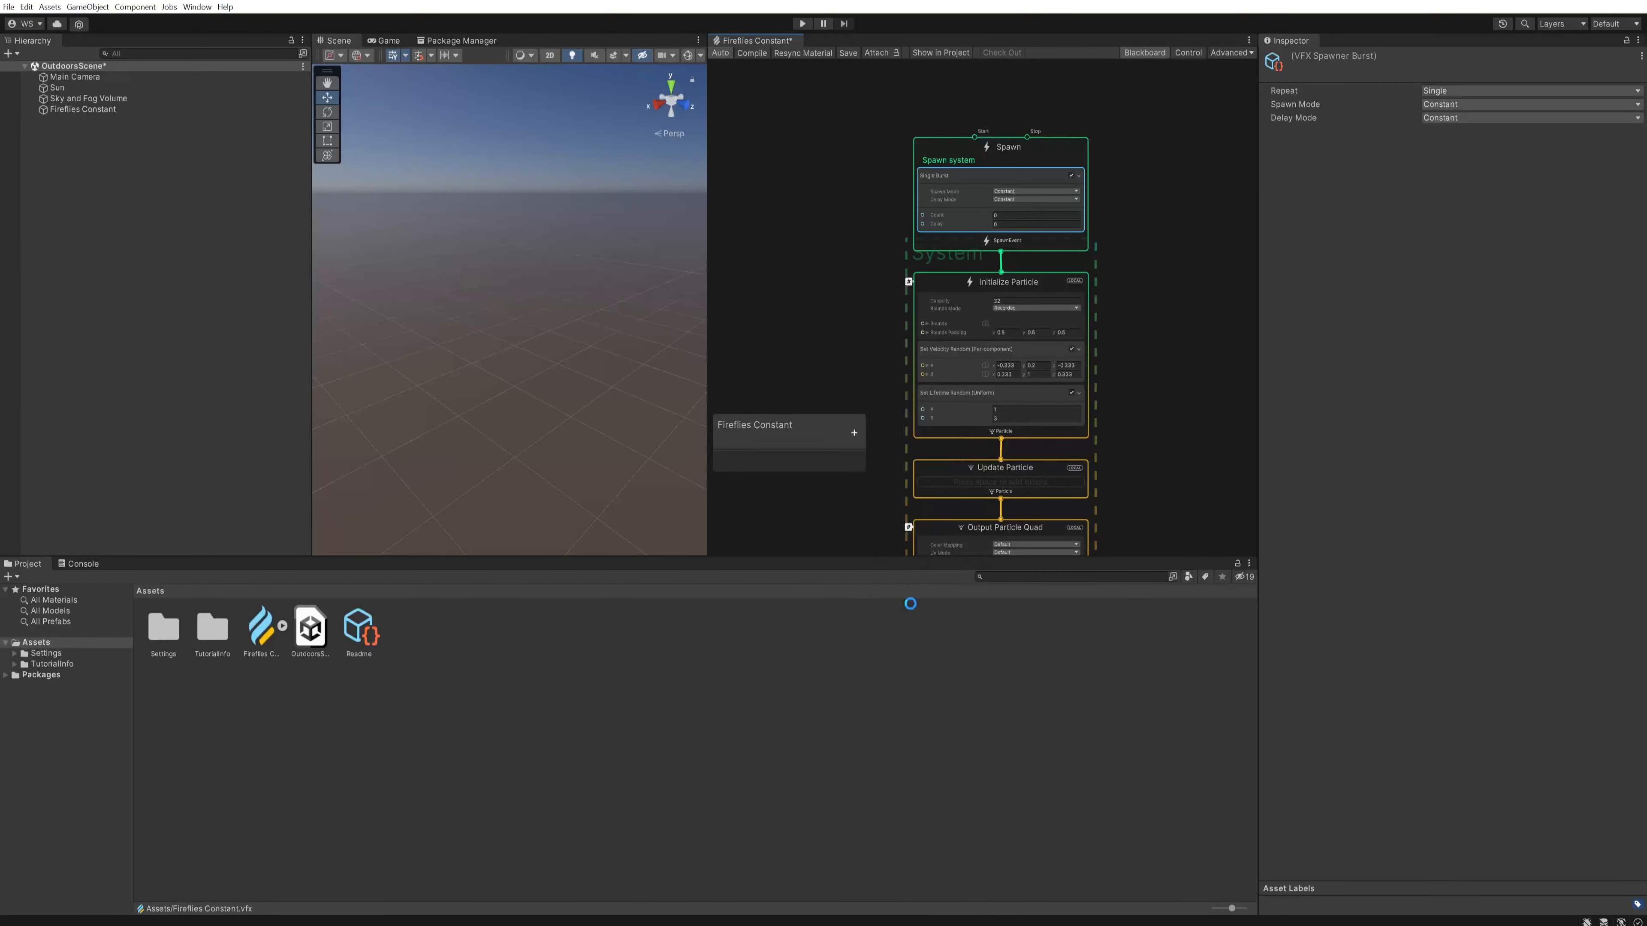
pyautogui.doubleClick(763, 464)
pyautogui.write('Count')
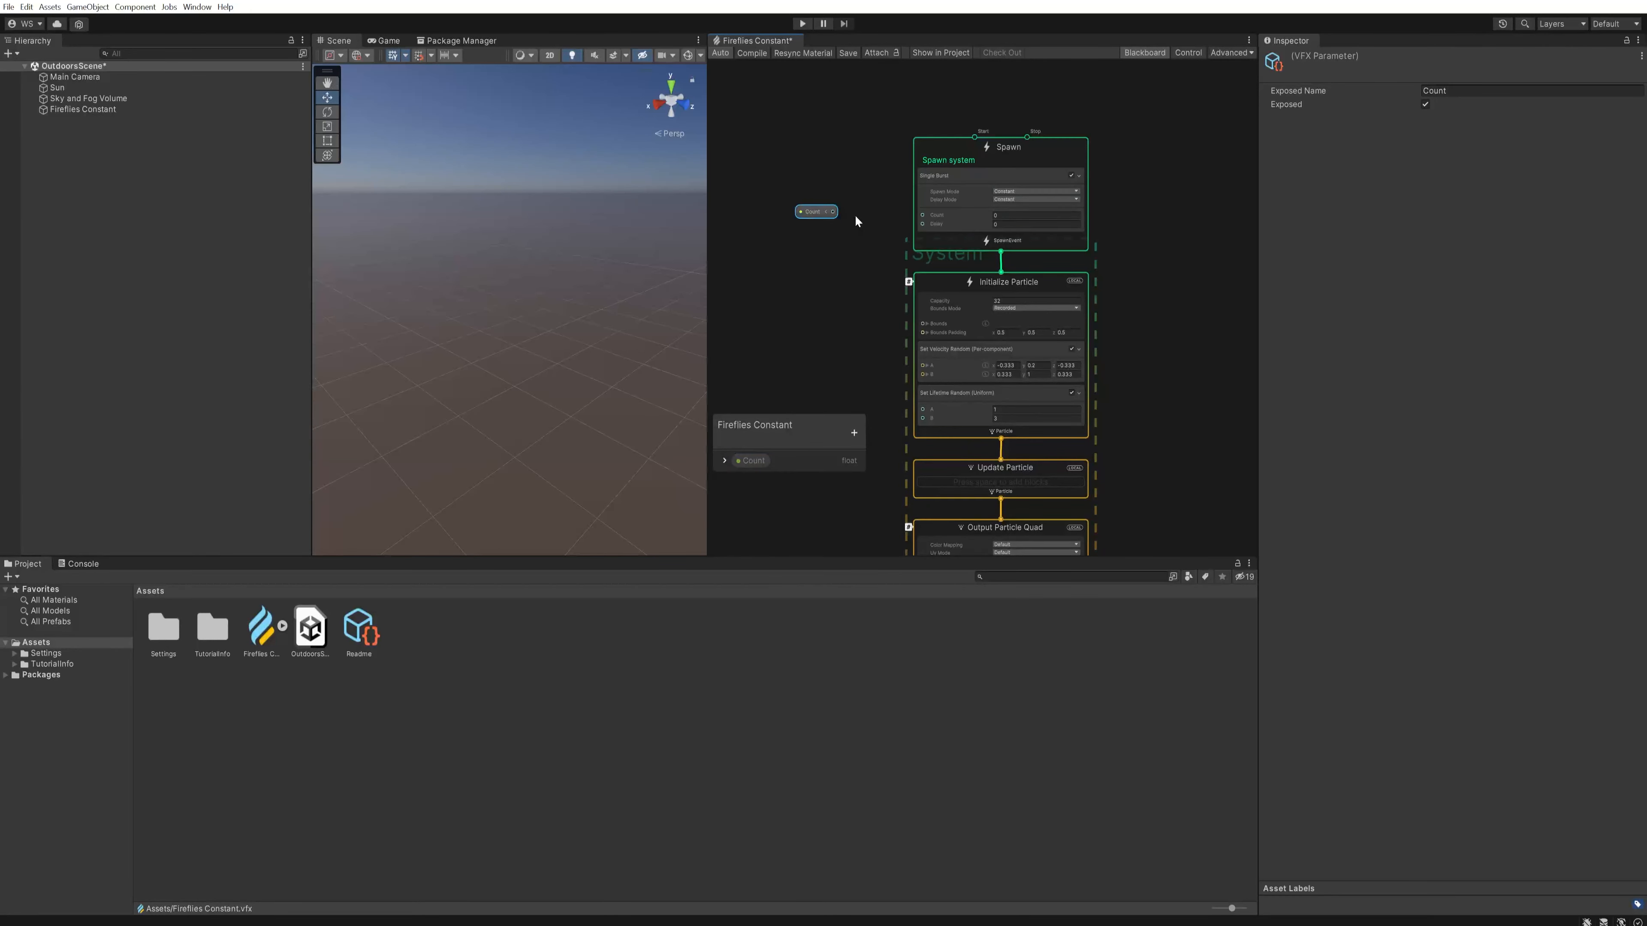
pyautogui.moveTo(833, 212); pyautogui.dragTo(920, 220)
# Step: Set the Count property's default value to 100 and compile the graph
pyautogui.click(724, 461)
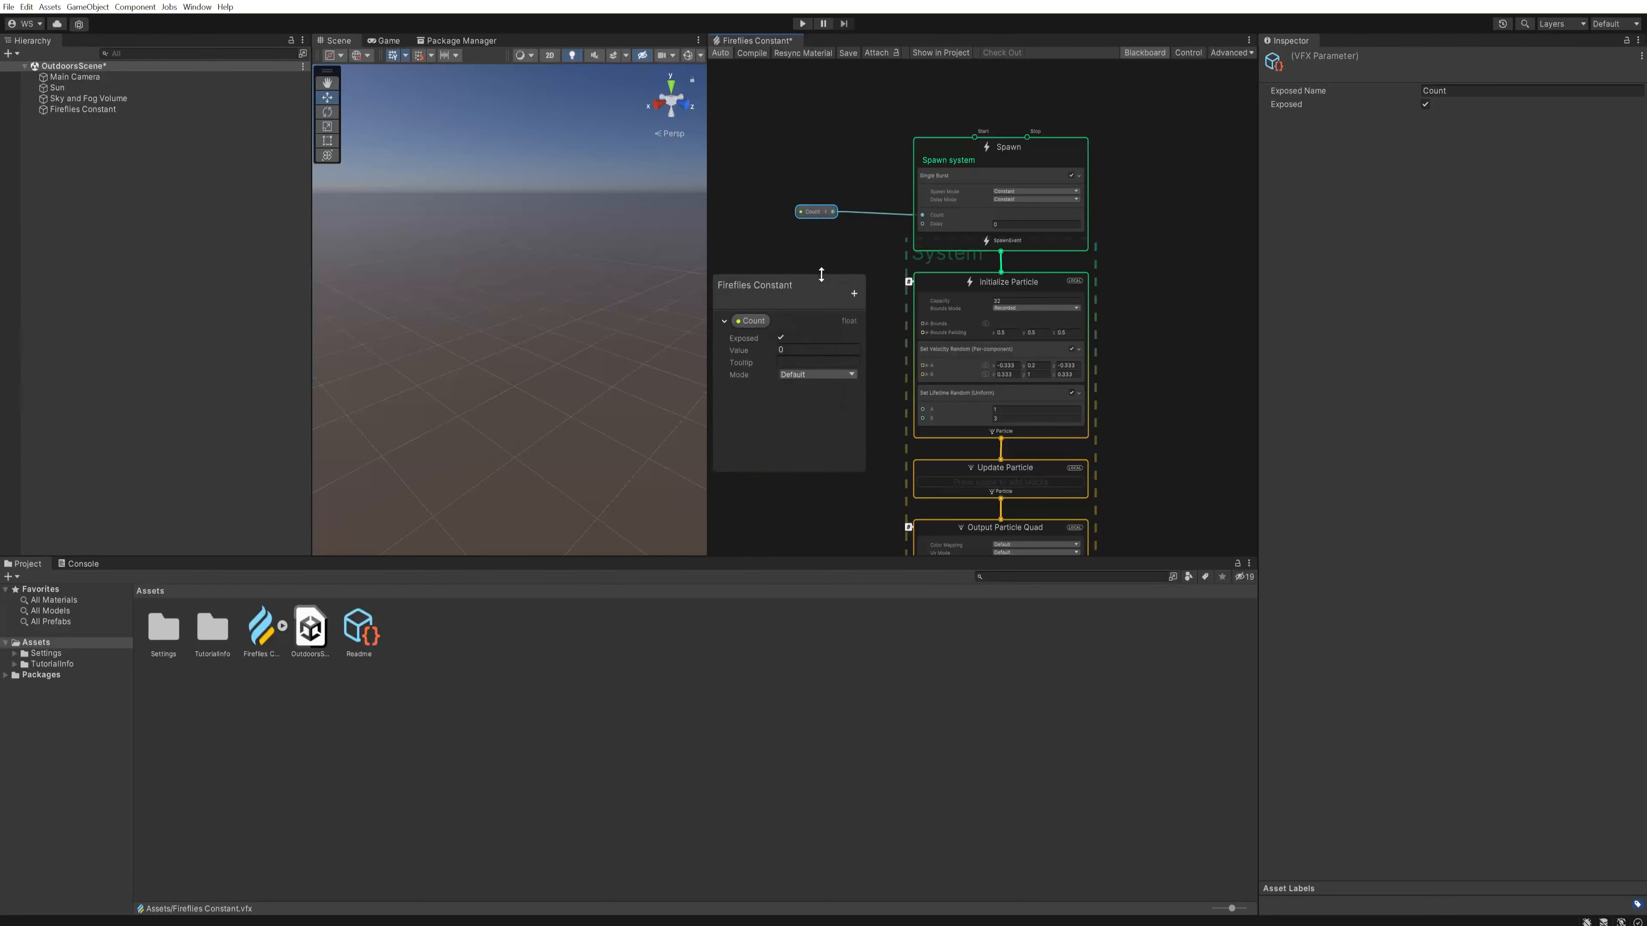
pyautogui.write('100')
pyautogui.click(791, 456)
pyautogui.click(756, 57)
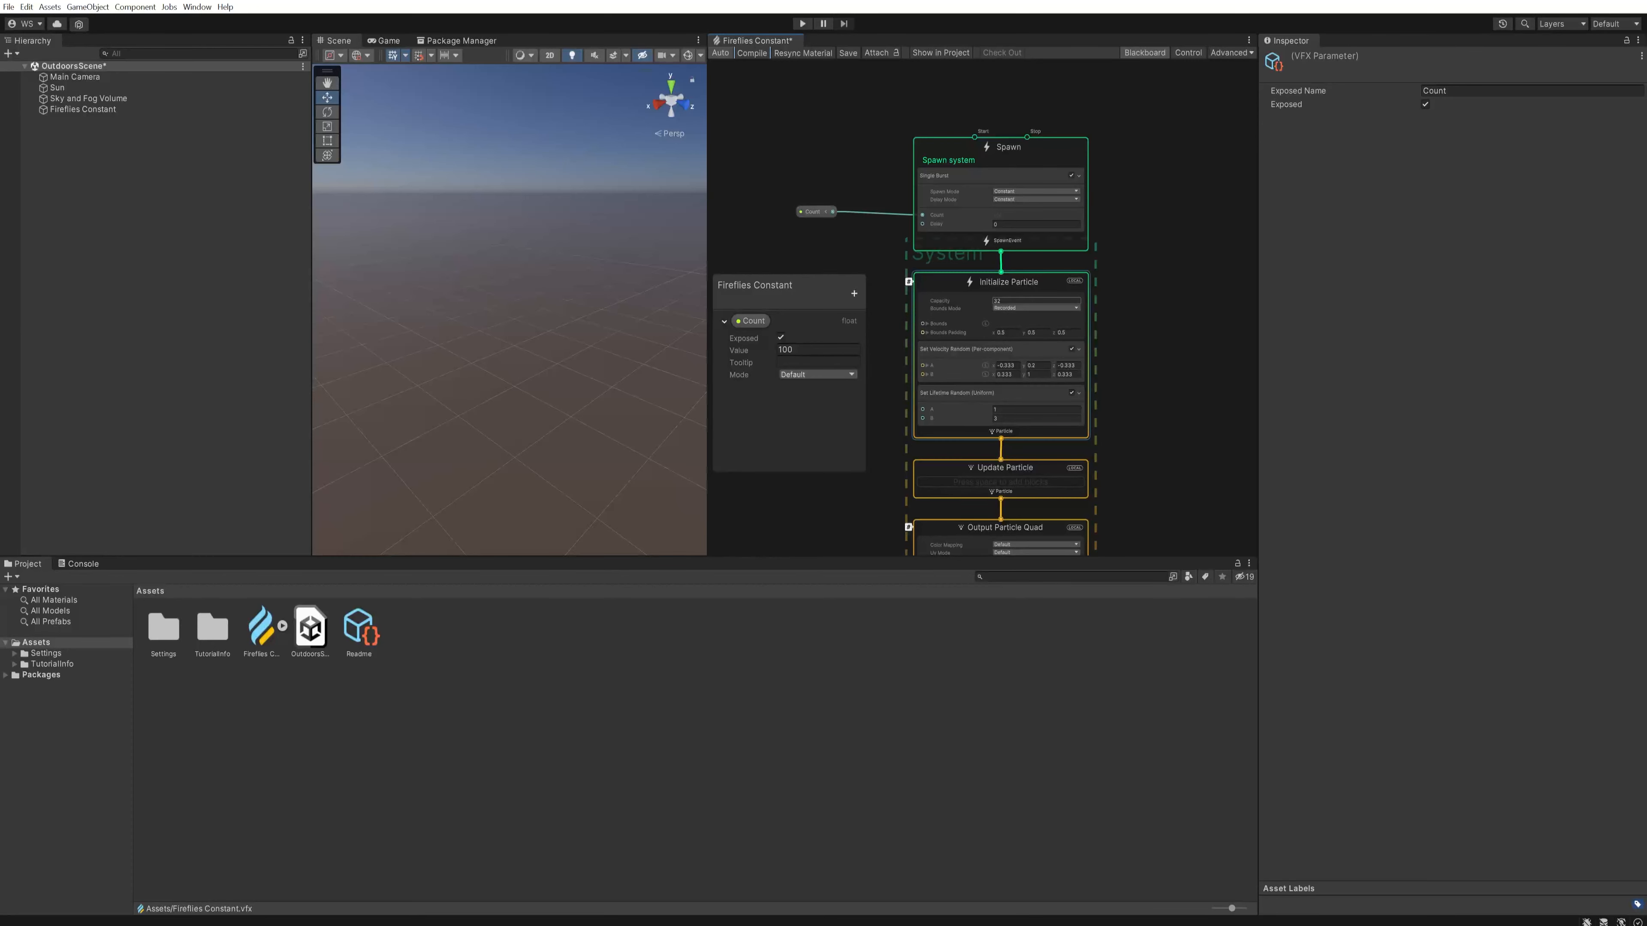
# Step: Set the Initialize Particle context's capacity to 10000 and its bounds mode to Manual, with the Bounds inputs expanded
pyautogui.click(1031, 301)
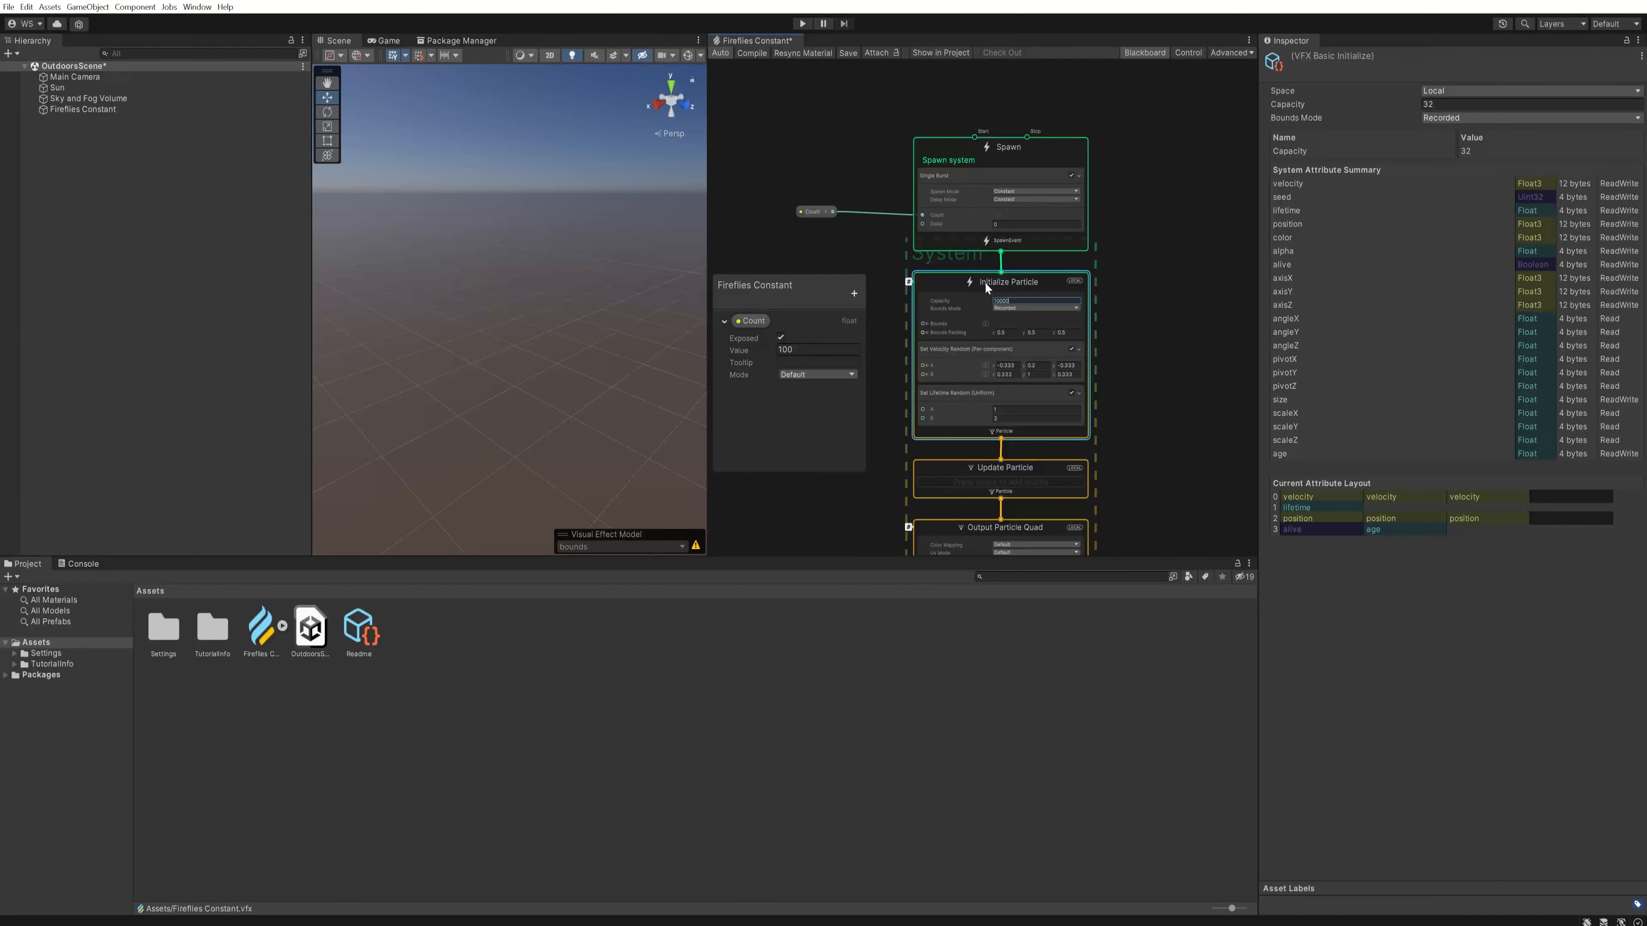
pyautogui.moveTo(895, 396); pyautogui.dragTo(949, 279, button='middle')
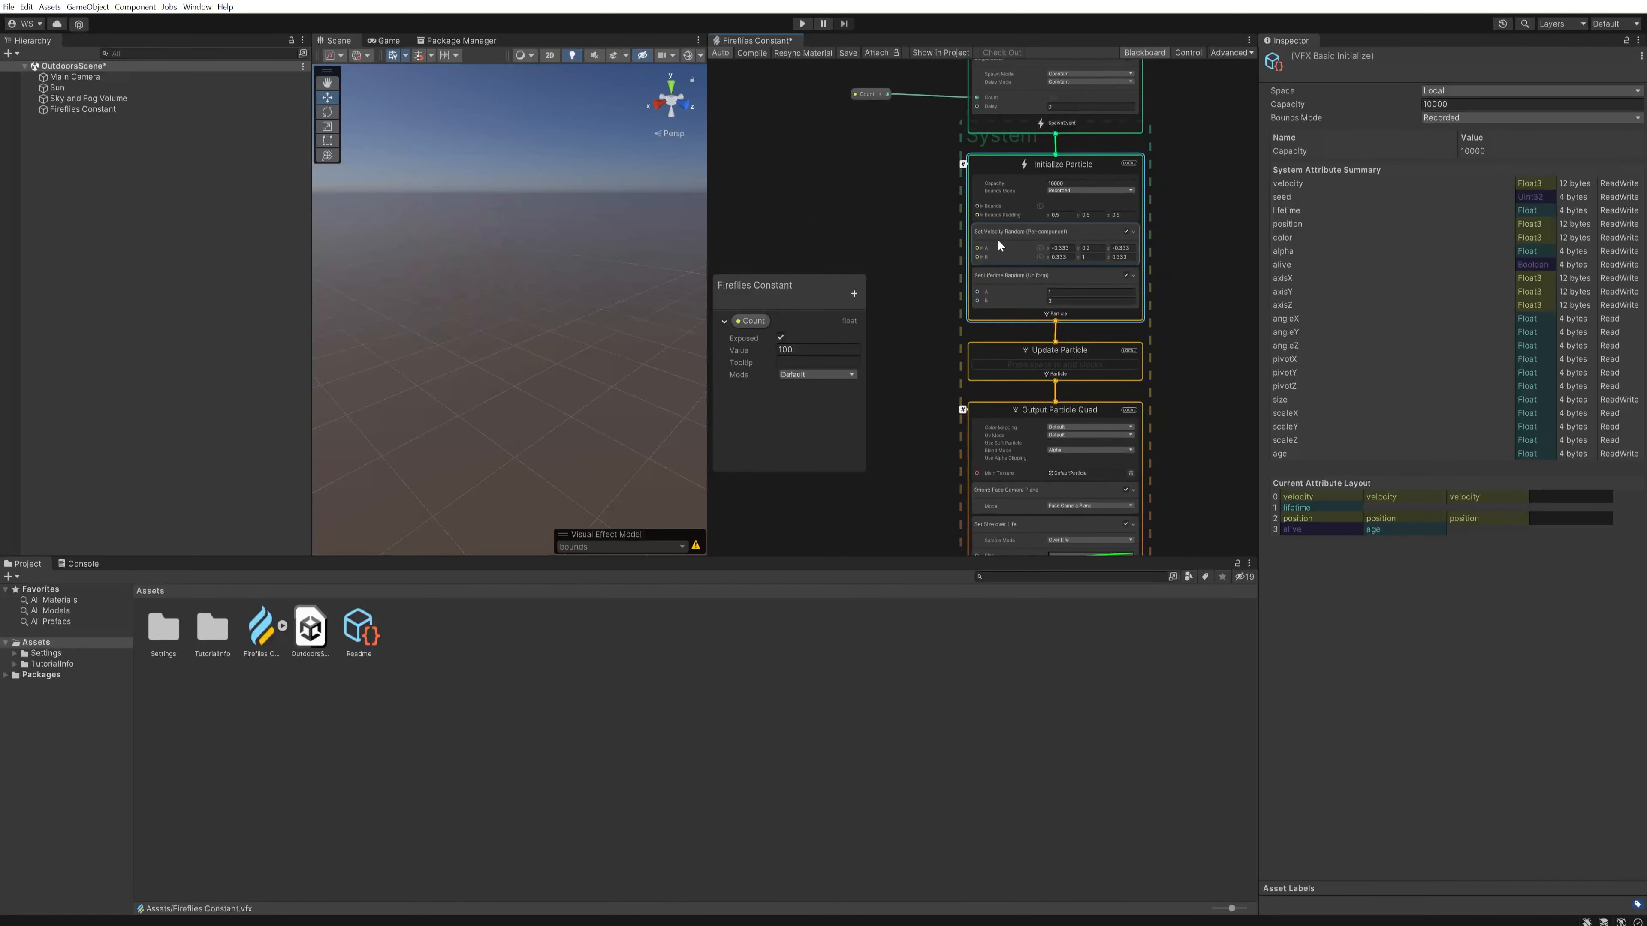
pyautogui.click(981, 205)
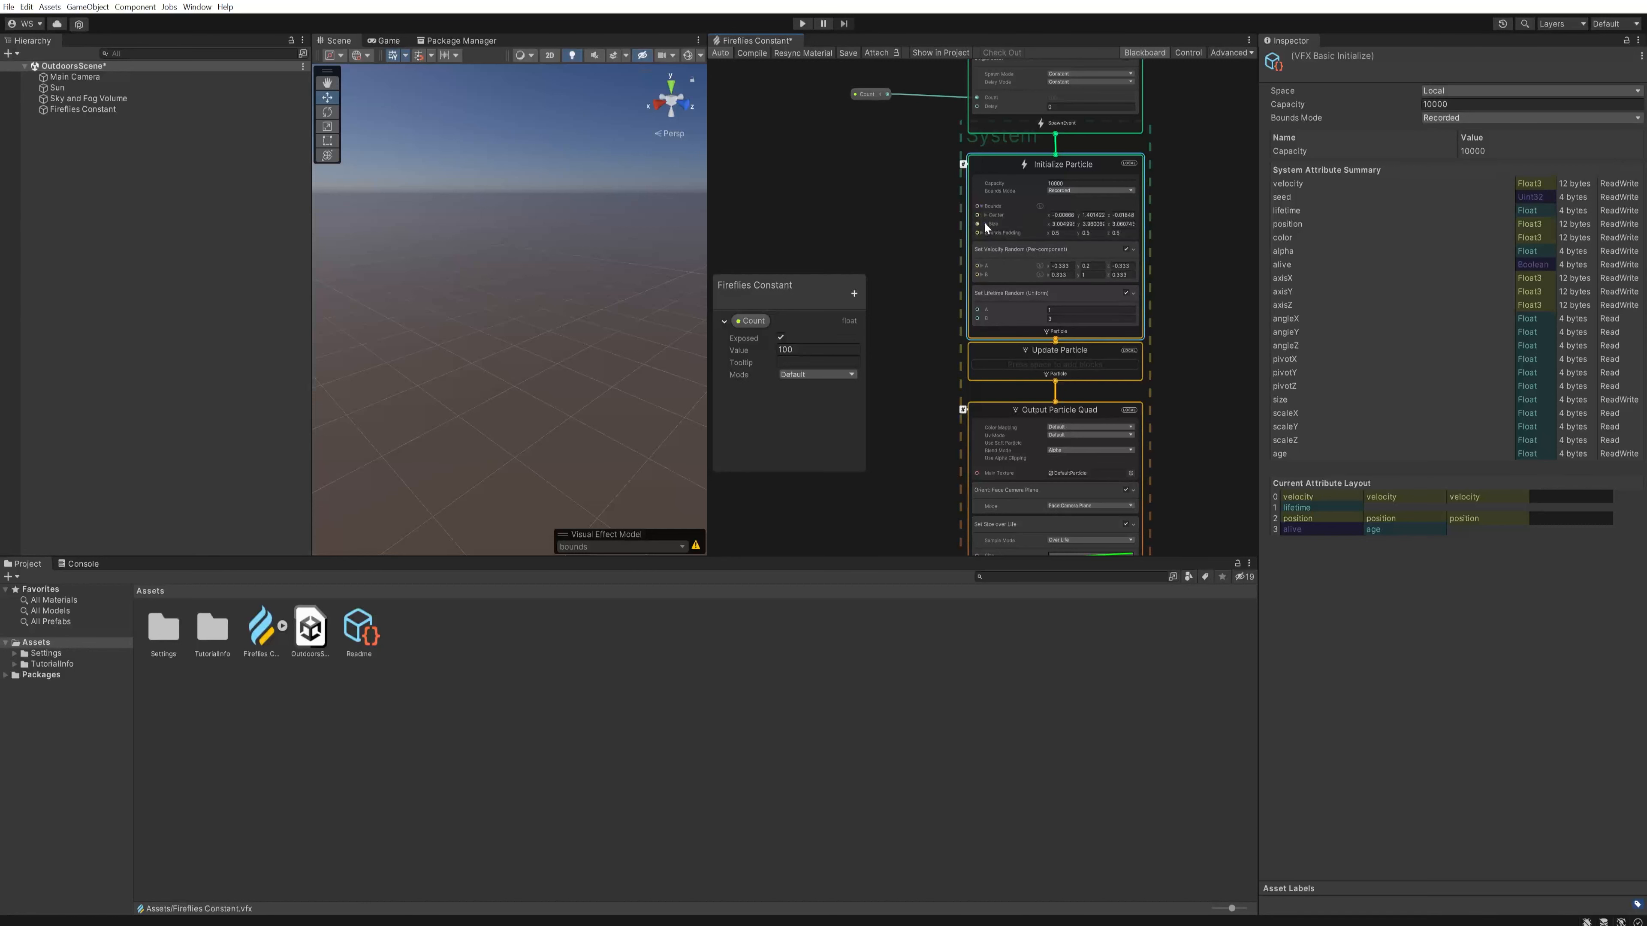
pyautogui.click(1066, 193)
pyautogui.click(1084, 218)
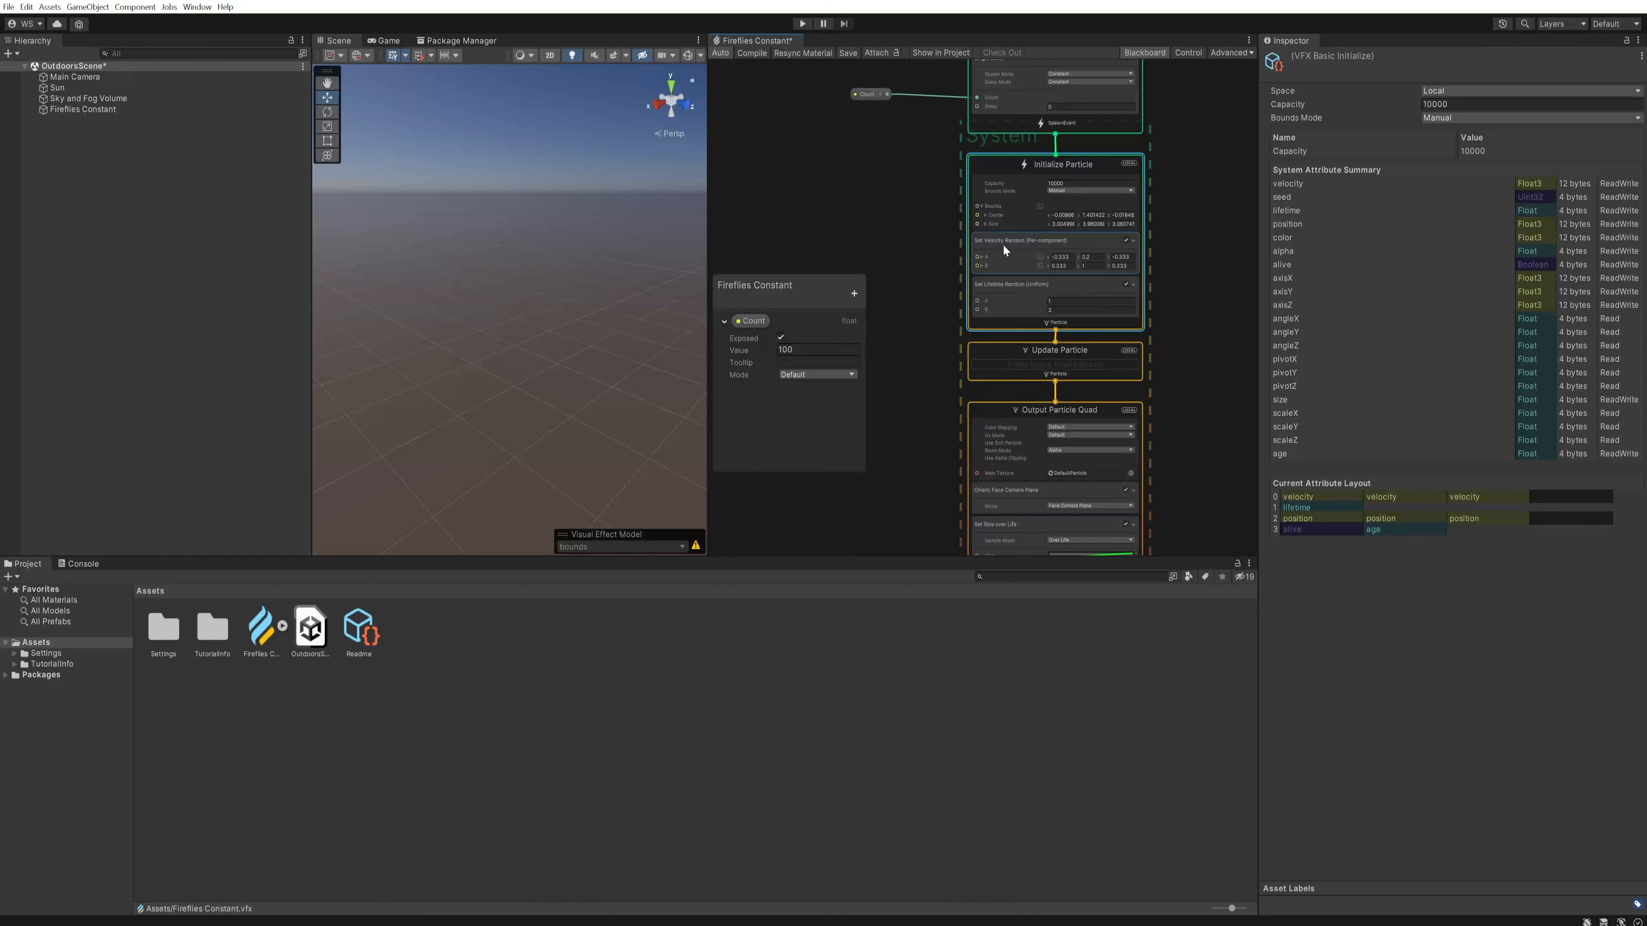
# Step: Create an exposed Vector3 property named Bounds on the graph's blackboard
pyautogui.click(854, 293)
pyautogui.click(908, 825)
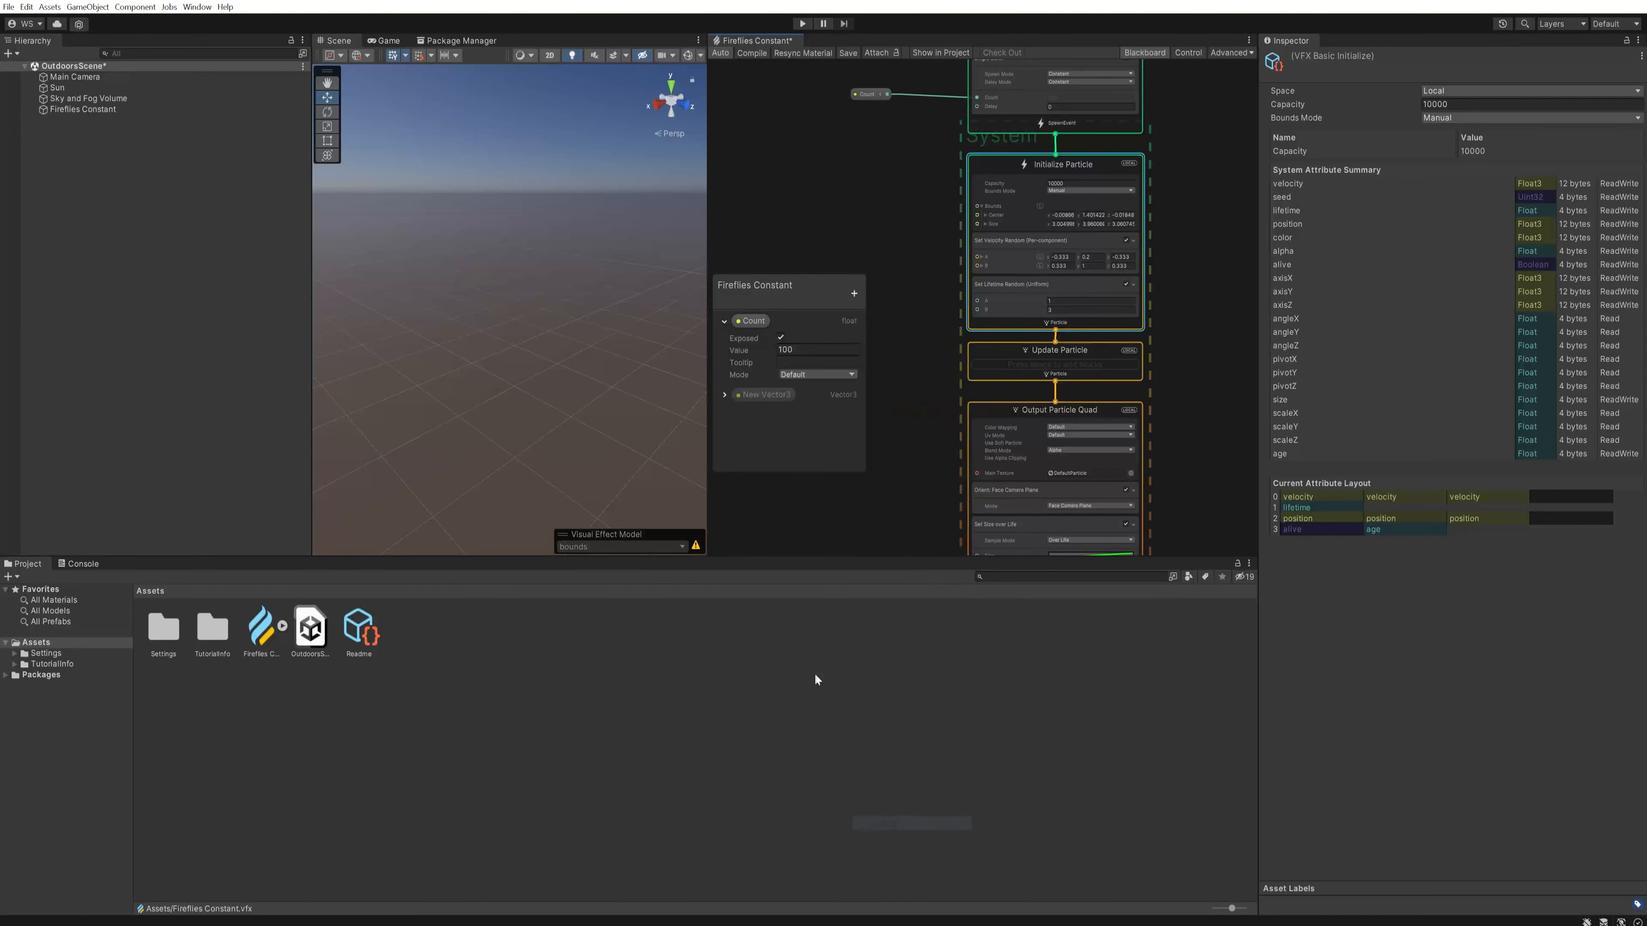
pyautogui.doubleClick(763, 395)
pyautogui.write('B')
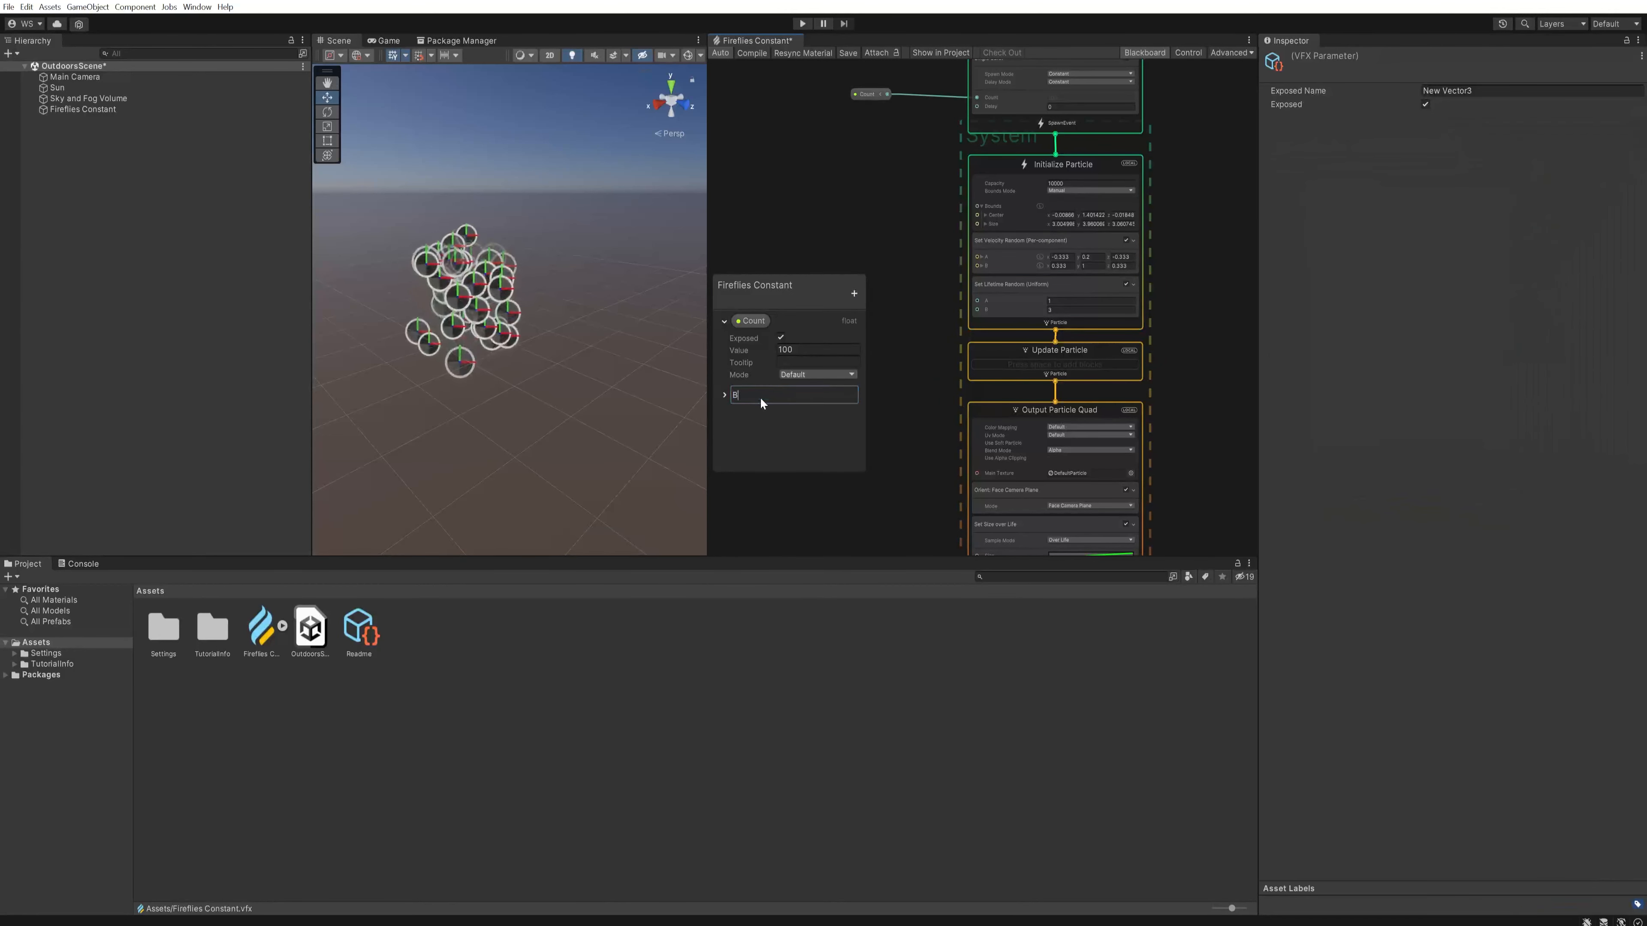
pyautogui.write('ounds')
pyautogui.press('Return')
# Step: Connect the Bounds property to the Initialize Particle bounds Size input and set its value to 100, 100, 100
pyautogui.moveTo(755, 395); pyautogui.dragTo(977, 224)
pyautogui.click(724, 395)
pyautogui.click(786, 423)
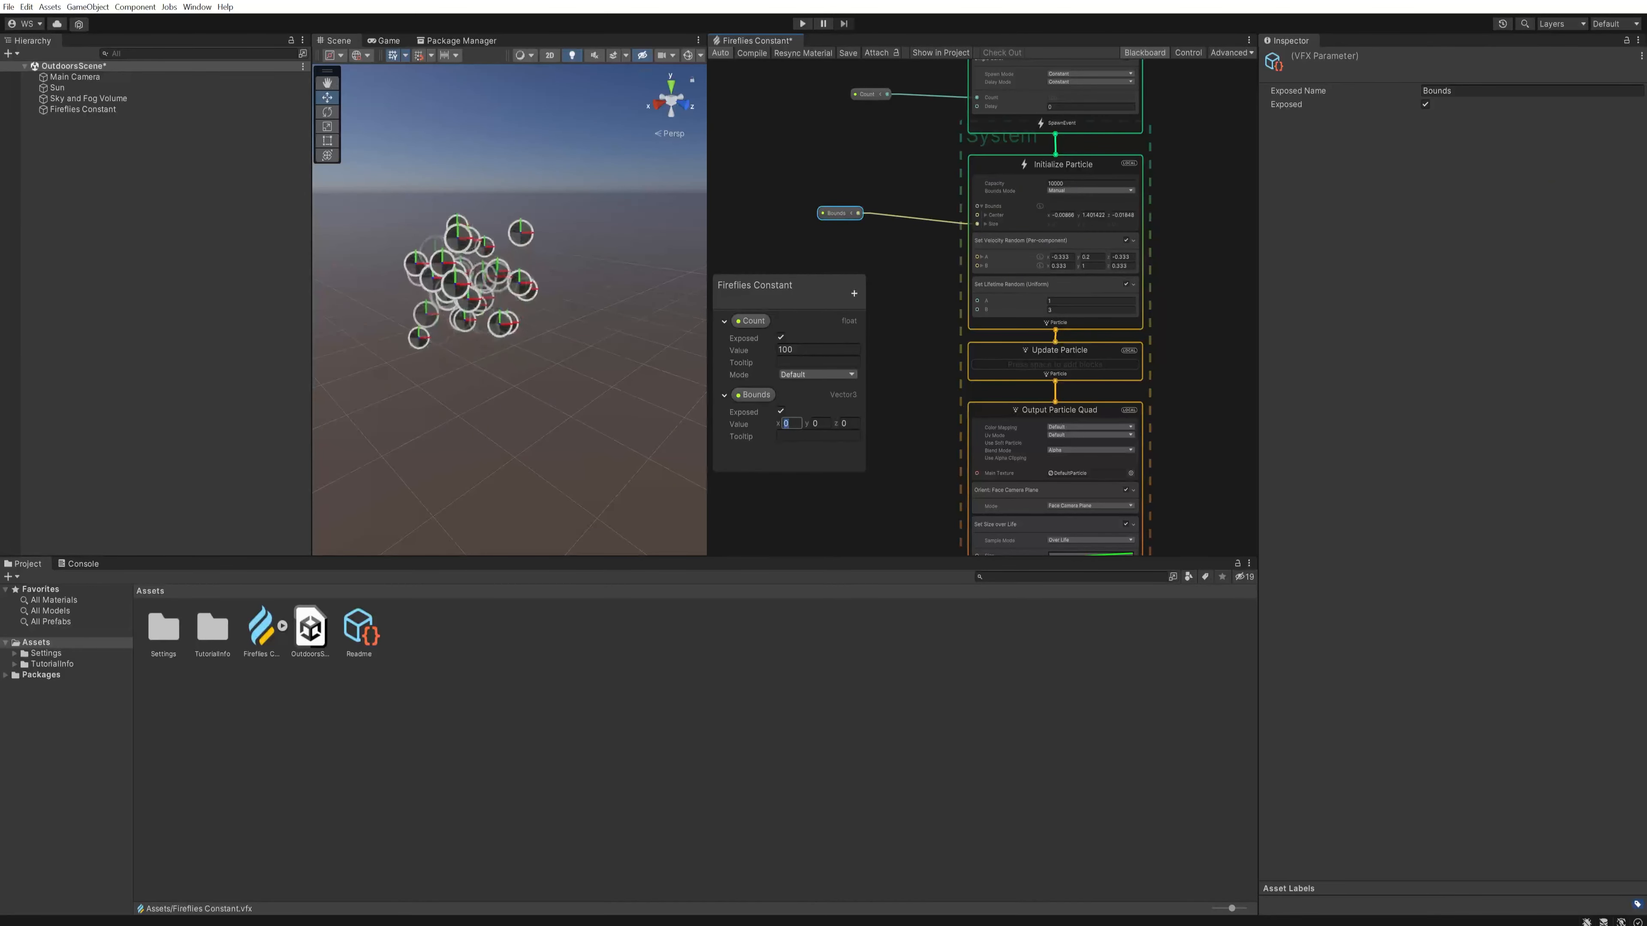
pyautogui.write('100')
pyautogui.press('Tab')
pyautogui.write('100')
pyautogui.press('Tab')
pyautogui.write('100')
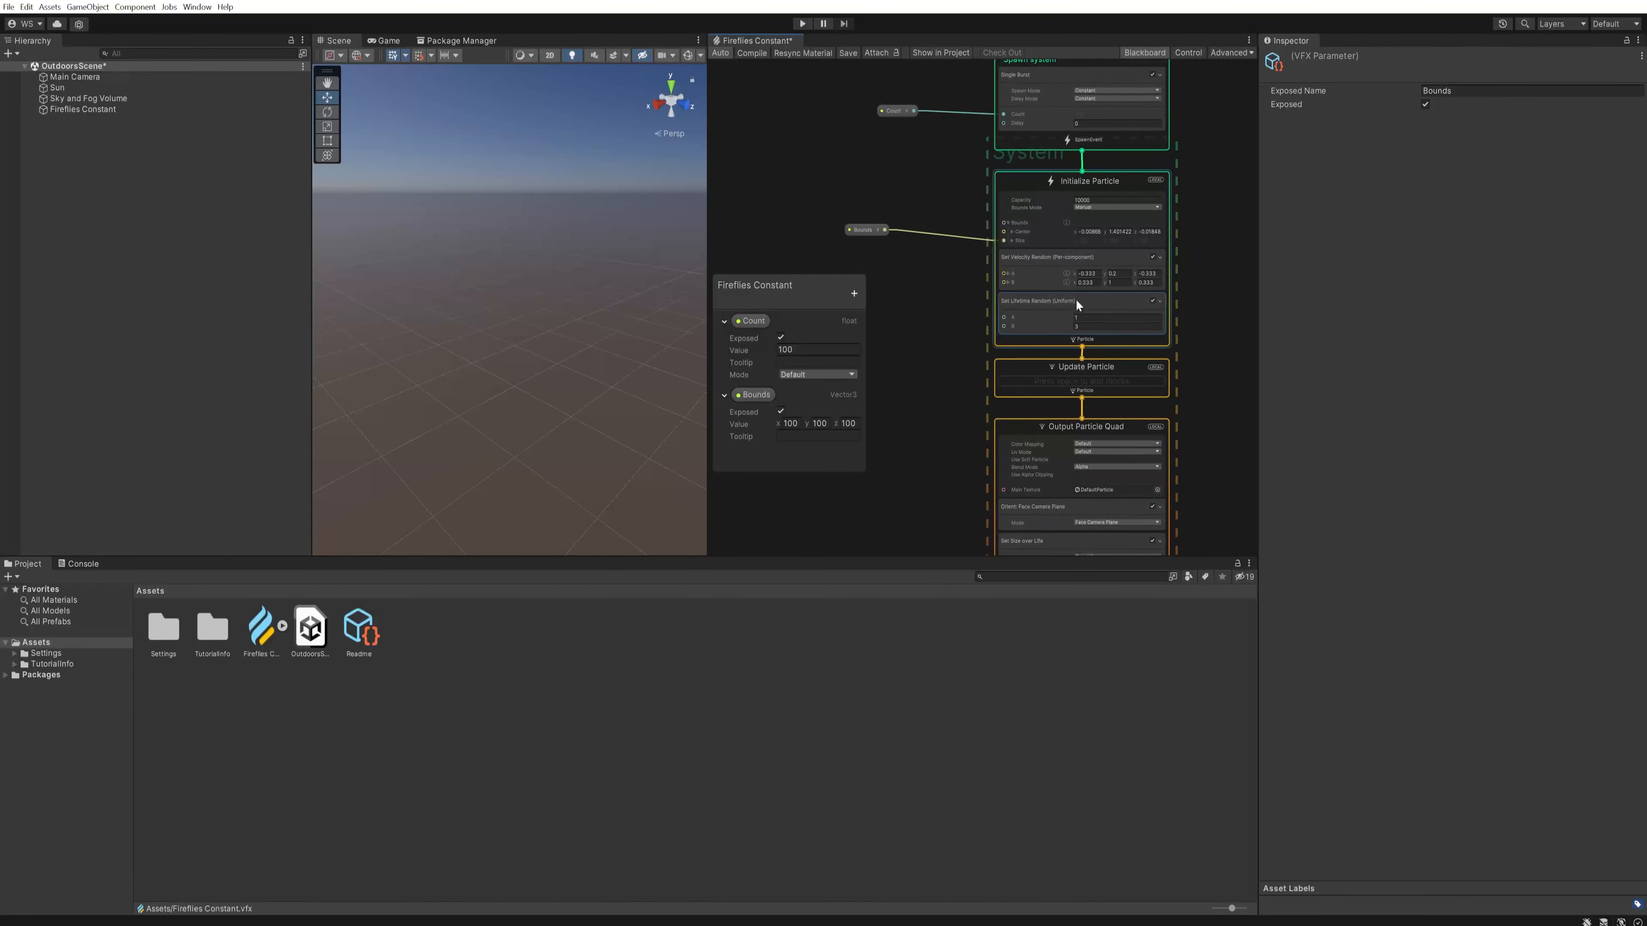
# Step: Delete the Set Lifetime Random block from the Initialize Particle context
pyautogui.click(1079, 305)
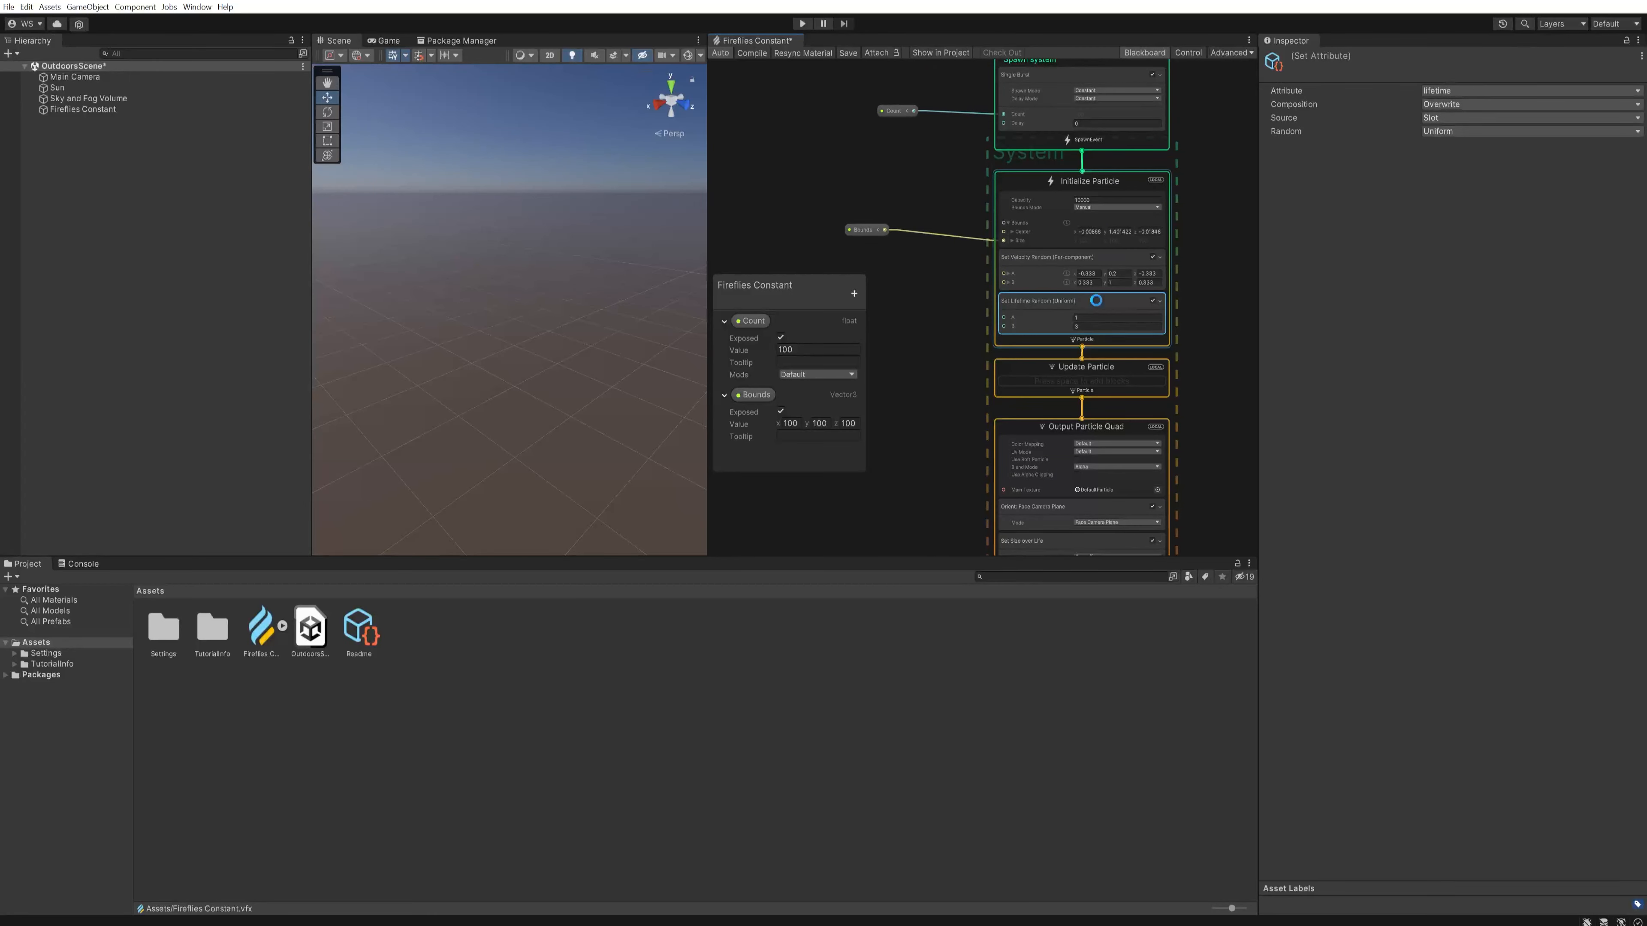
pyautogui.press('Delete')
# Step: Delete the Set Size over Life and Set Color over Life blocks from Output Particle Quad, compiling the graph in between
pyautogui.moveTo(948, 306); pyautogui.dragTo(925, 185, button='middle')
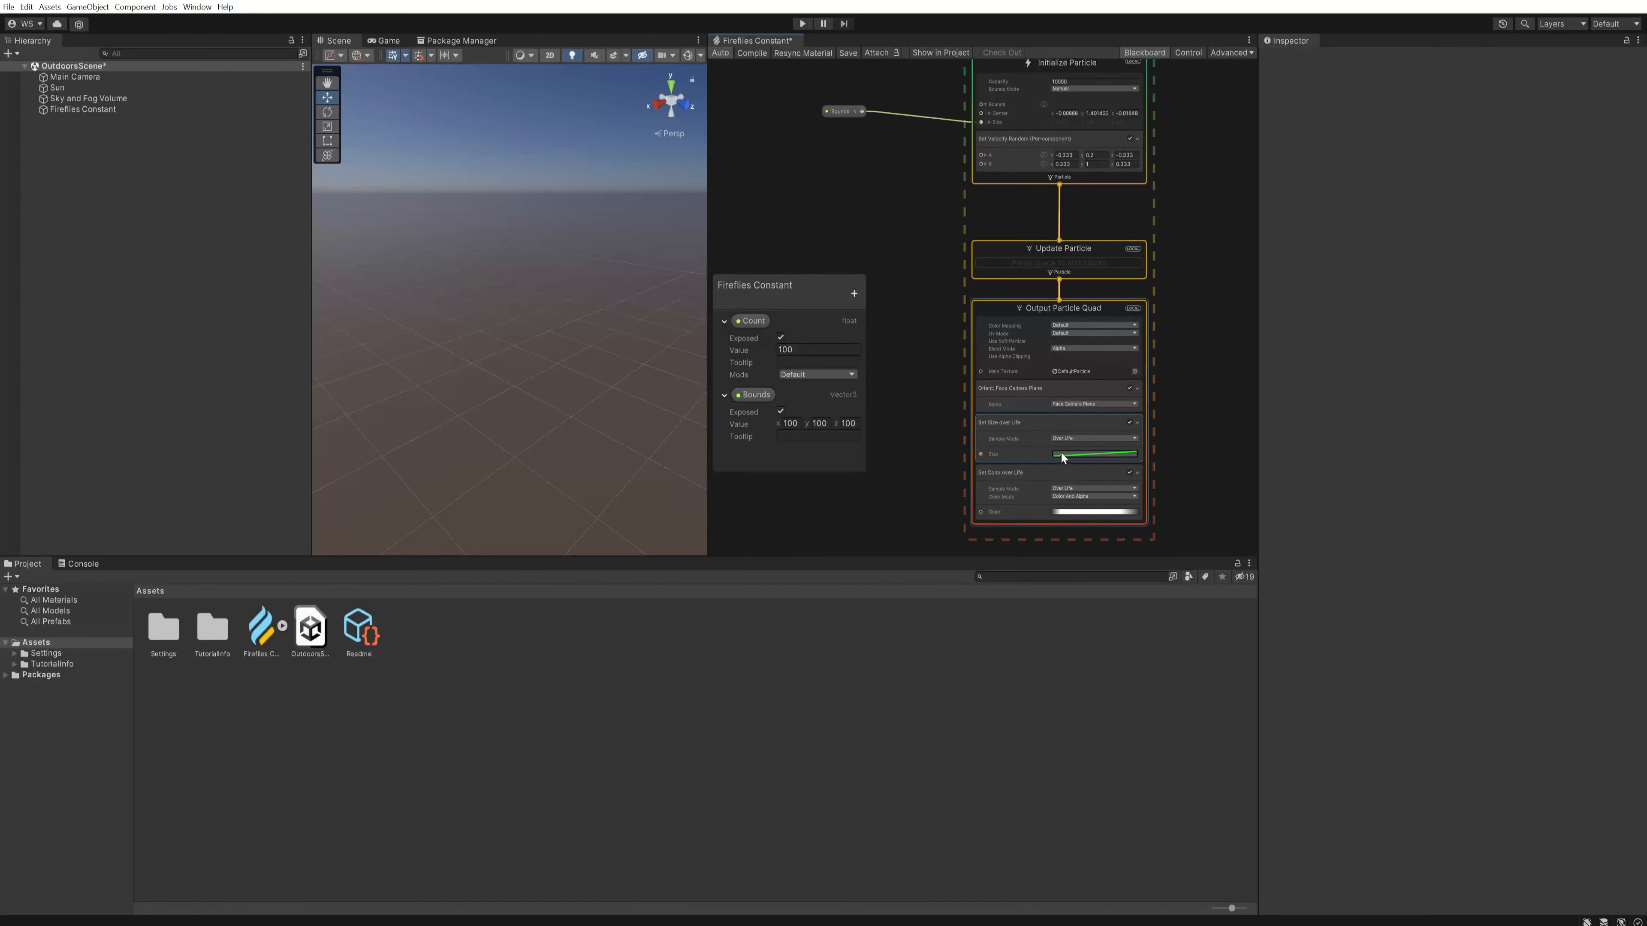
pyautogui.click(1002, 428)
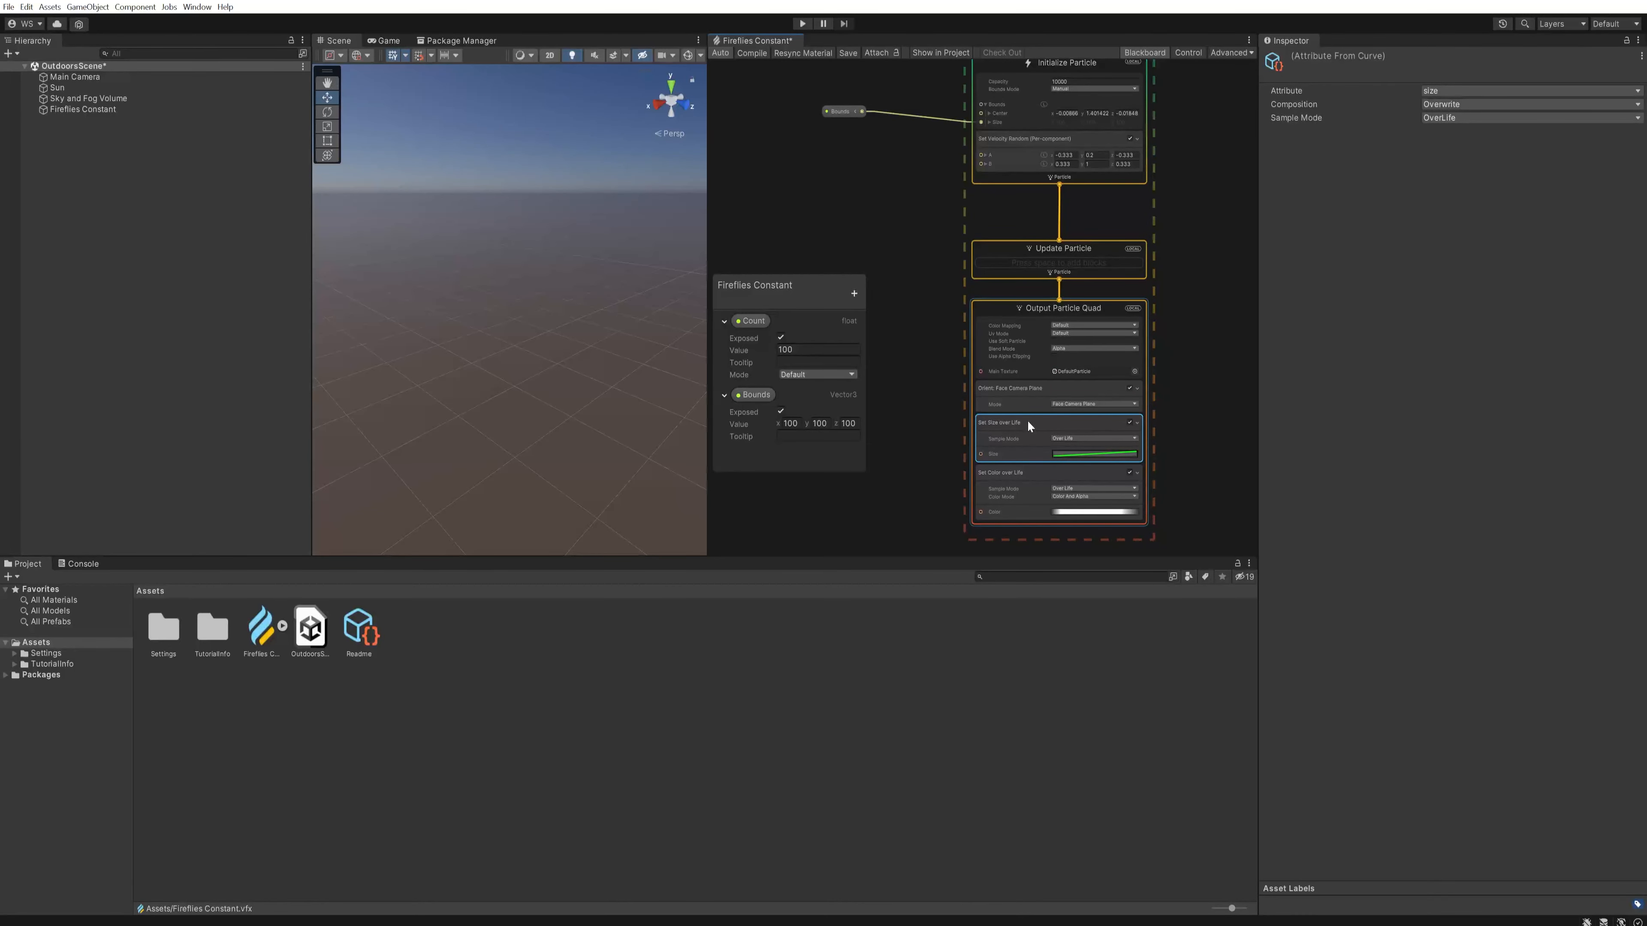
pyautogui.press('Delete')
pyautogui.click(754, 54)
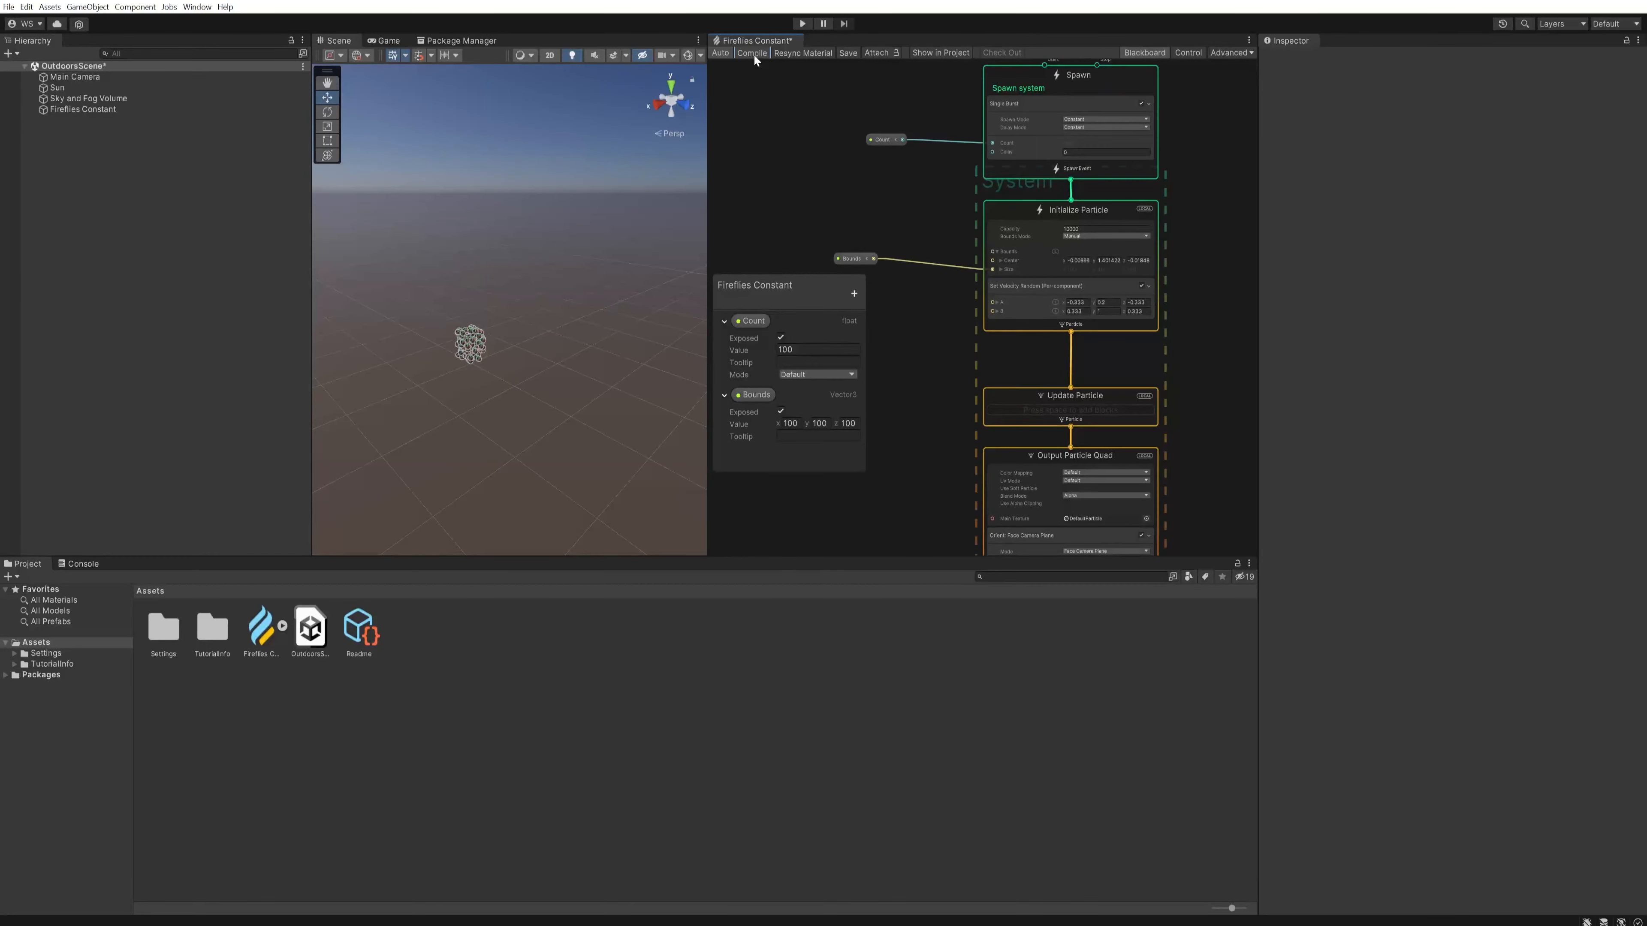
pyautogui.click(998, 447)
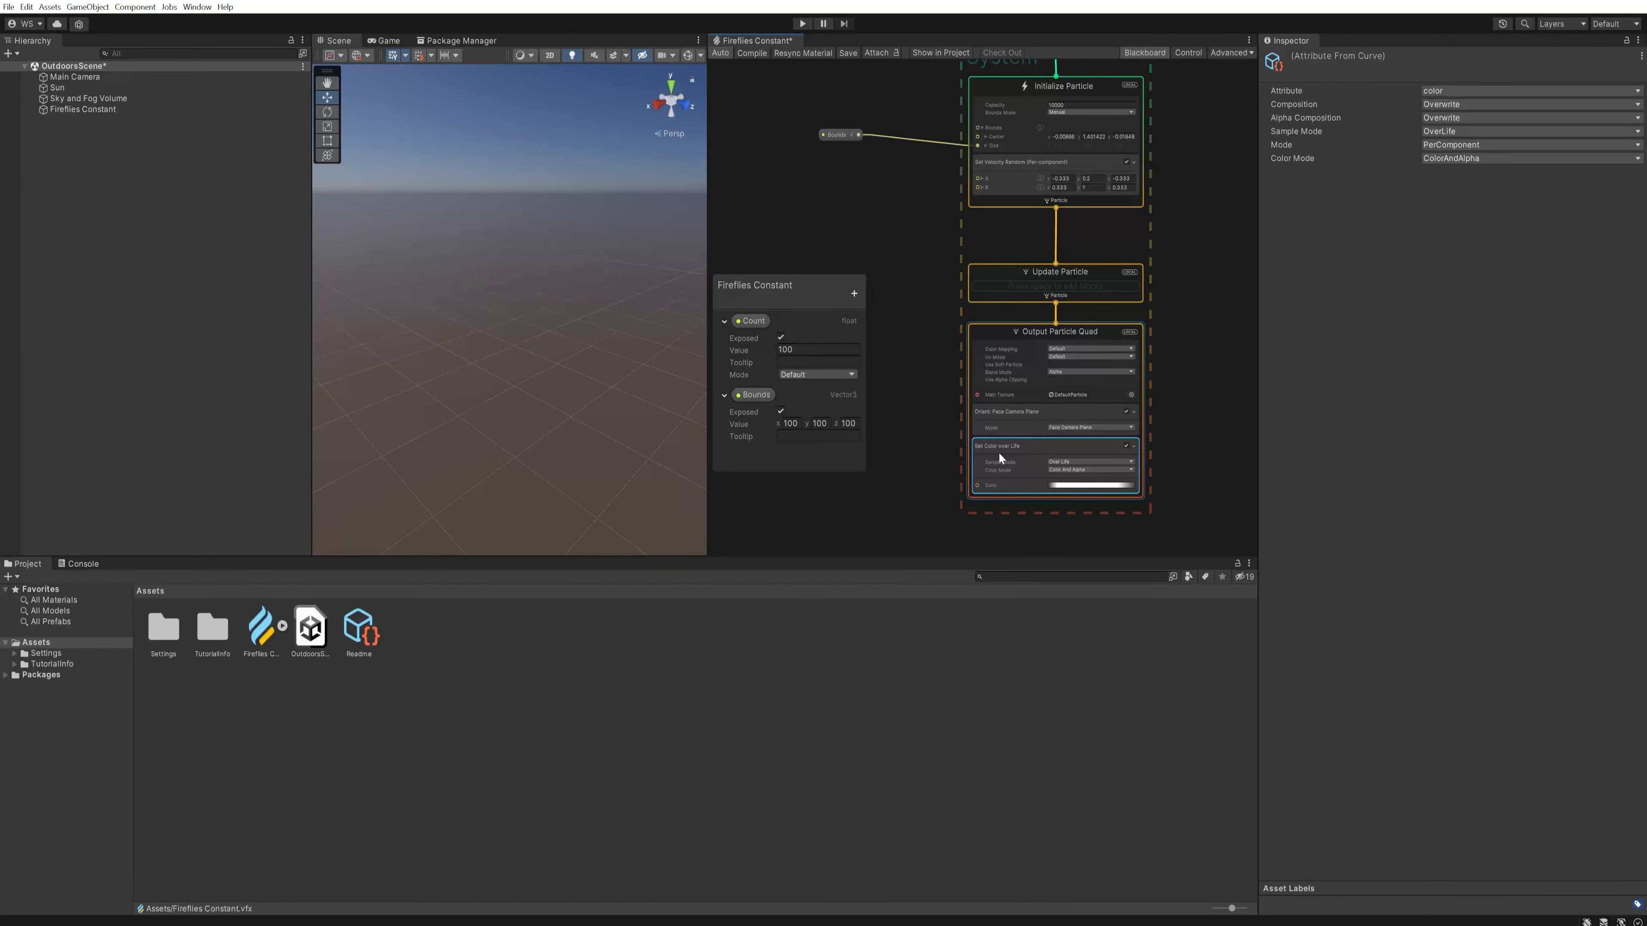
pyautogui.press('Delete')
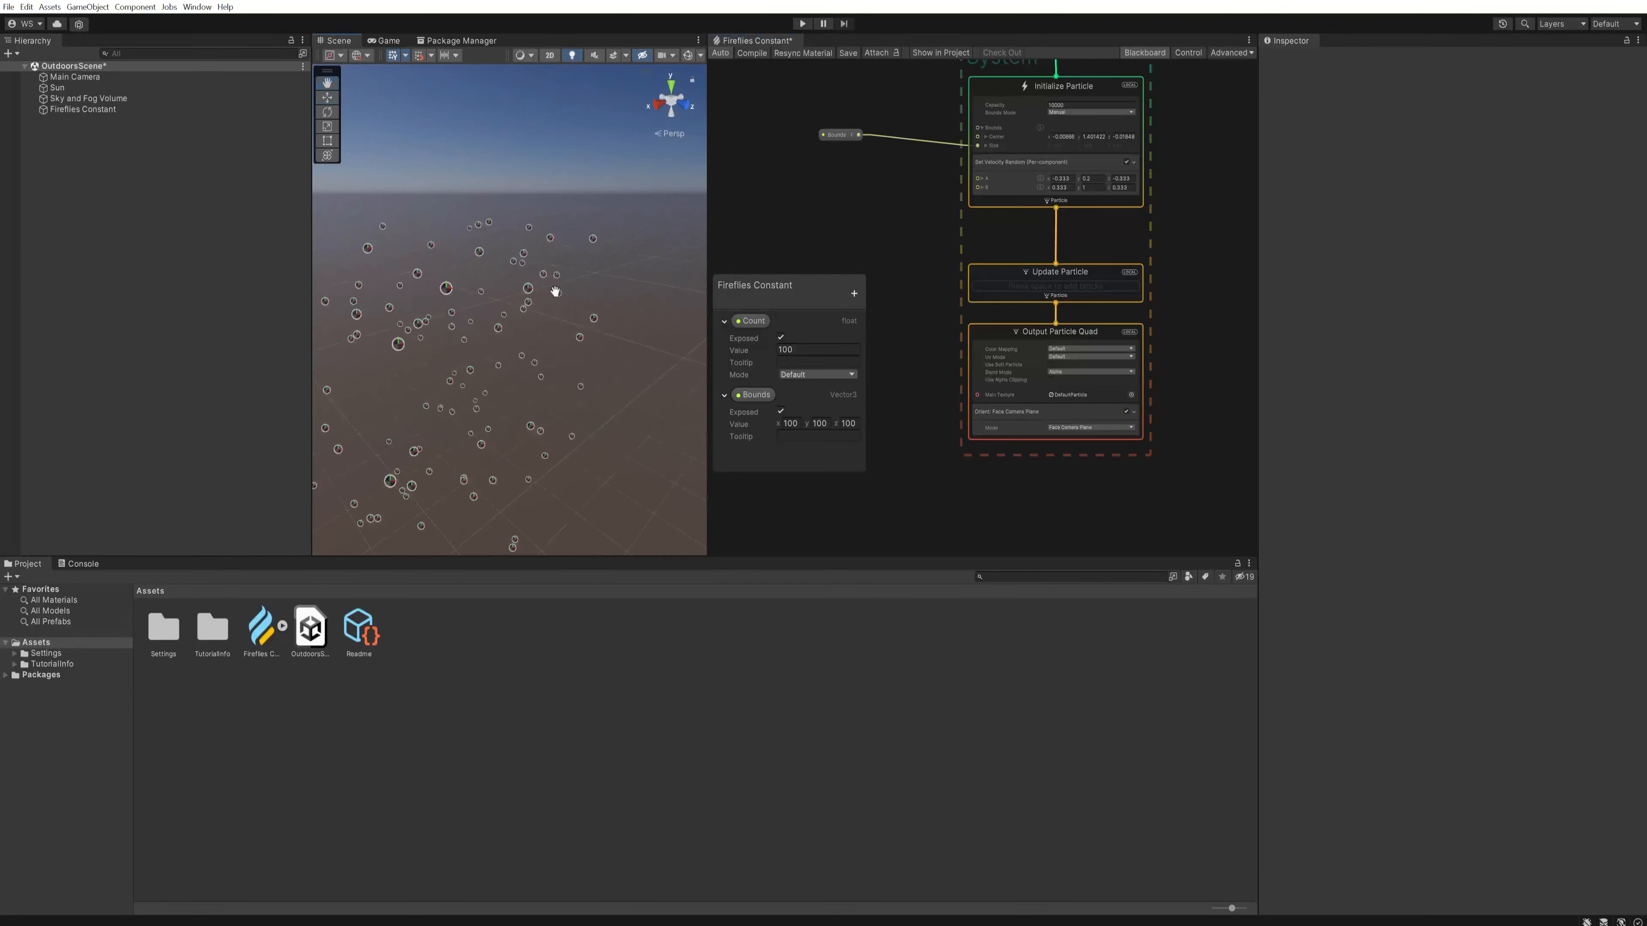
# Step: Delete the Set Velocity Random block from Initialize Particle and add a Turbulence block to the Update Particle context
pyautogui.moveTo(949, 200); pyautogui.dragTo(946, 240, button='middle')
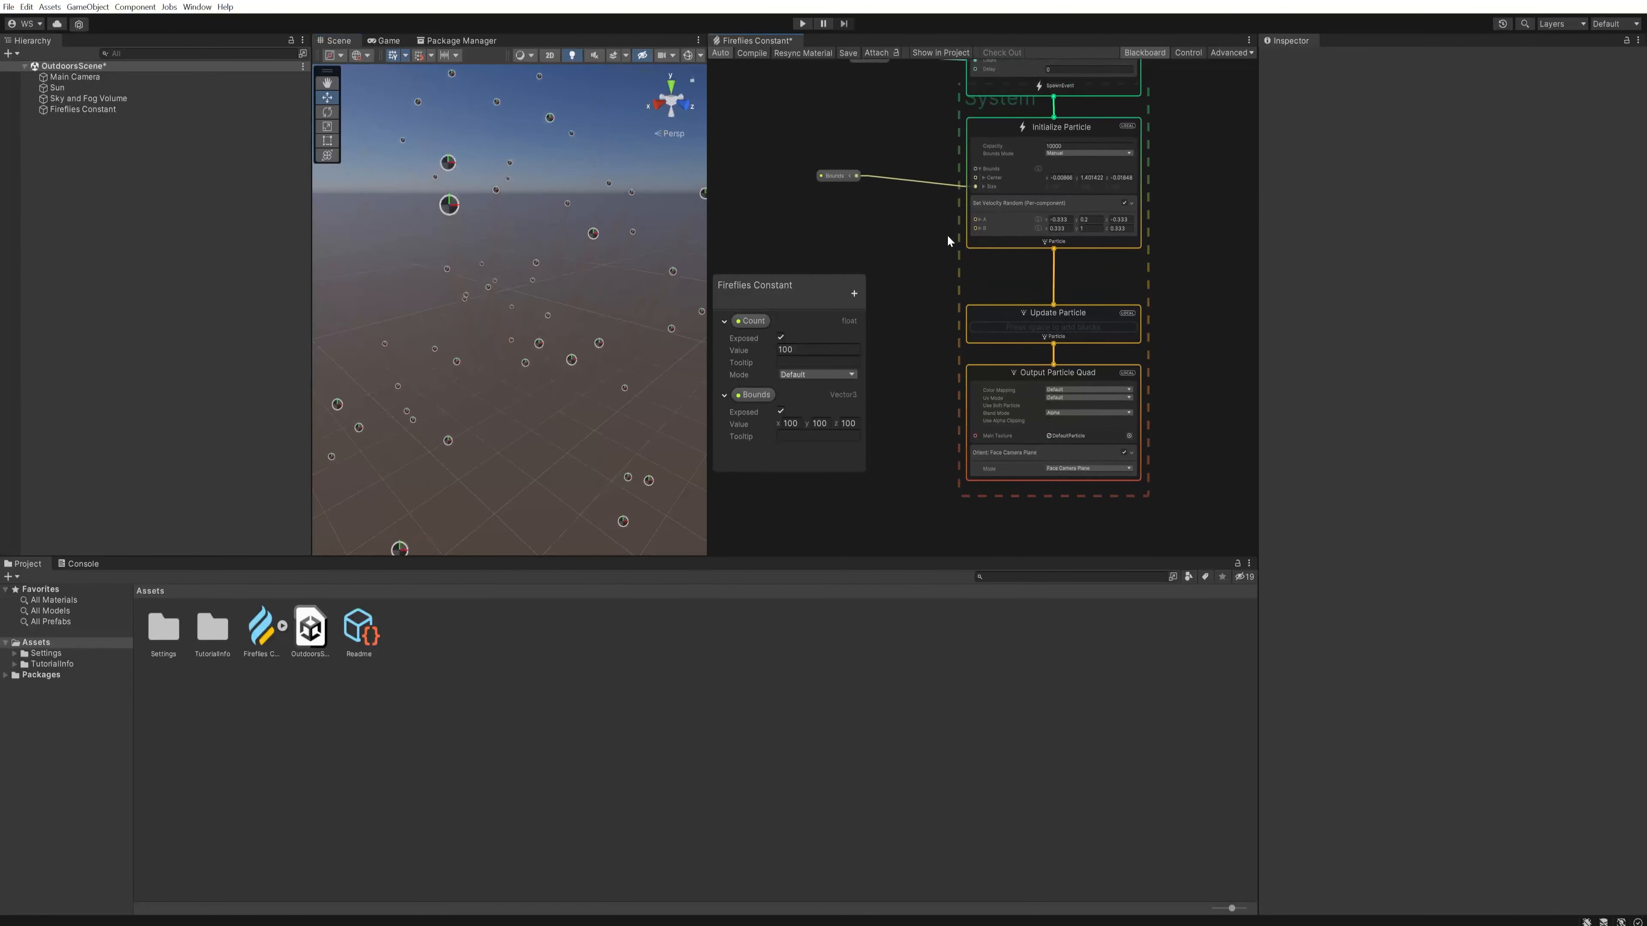
pyautogui.click(1028, 206)
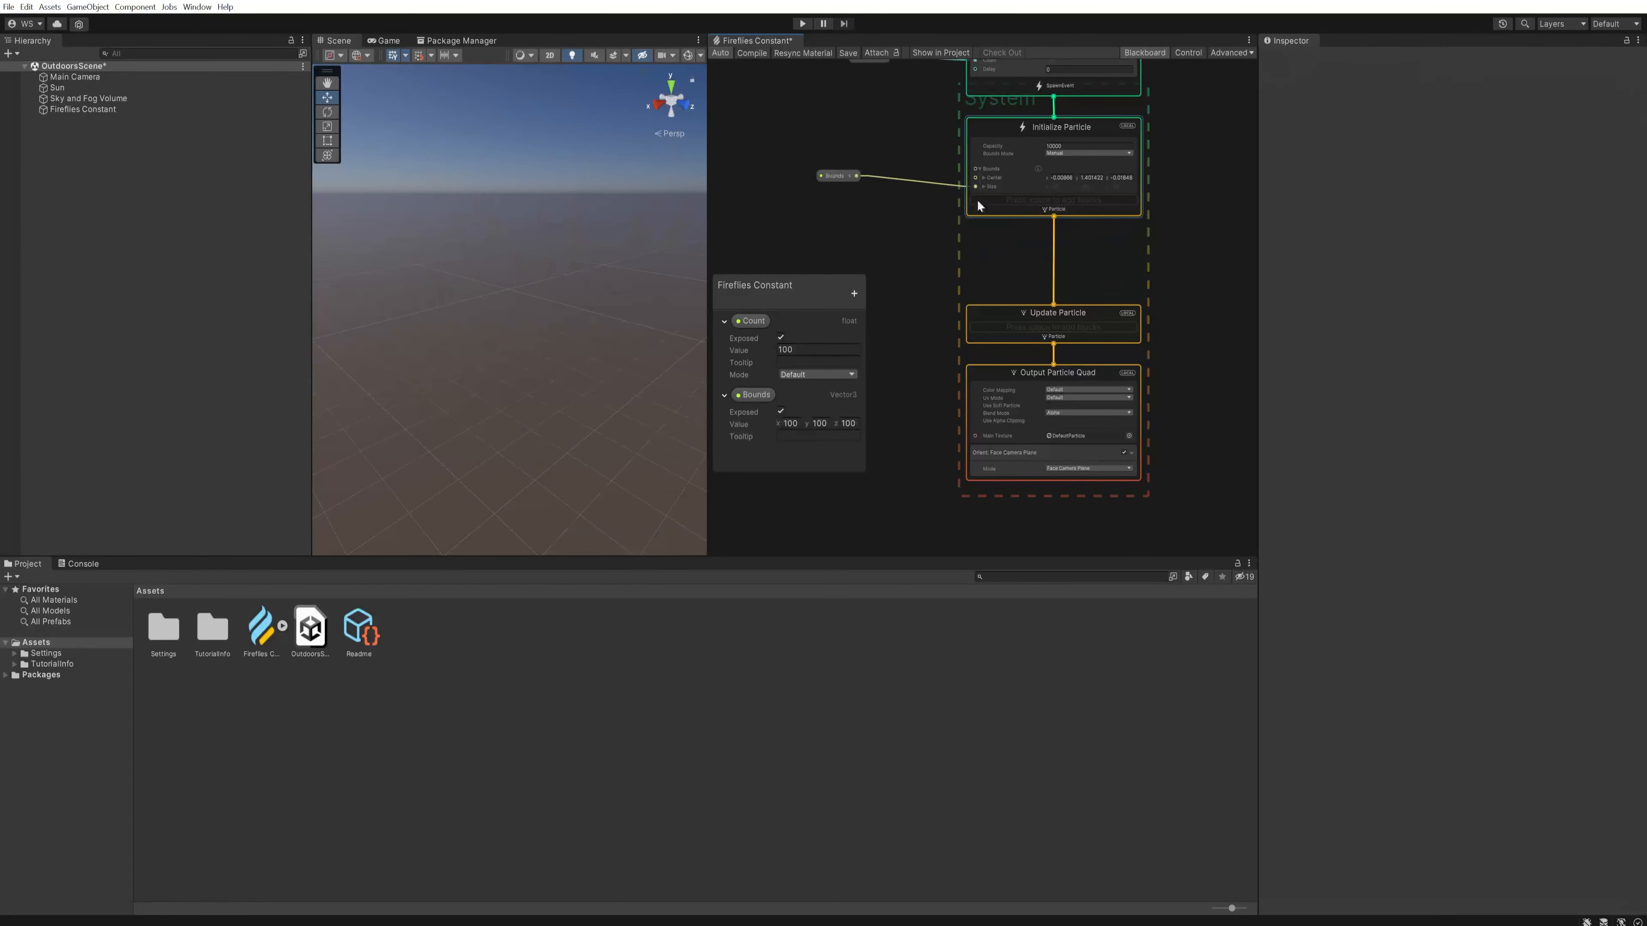
pyautogui.click(1064, 344)
pyautogui.press('space')
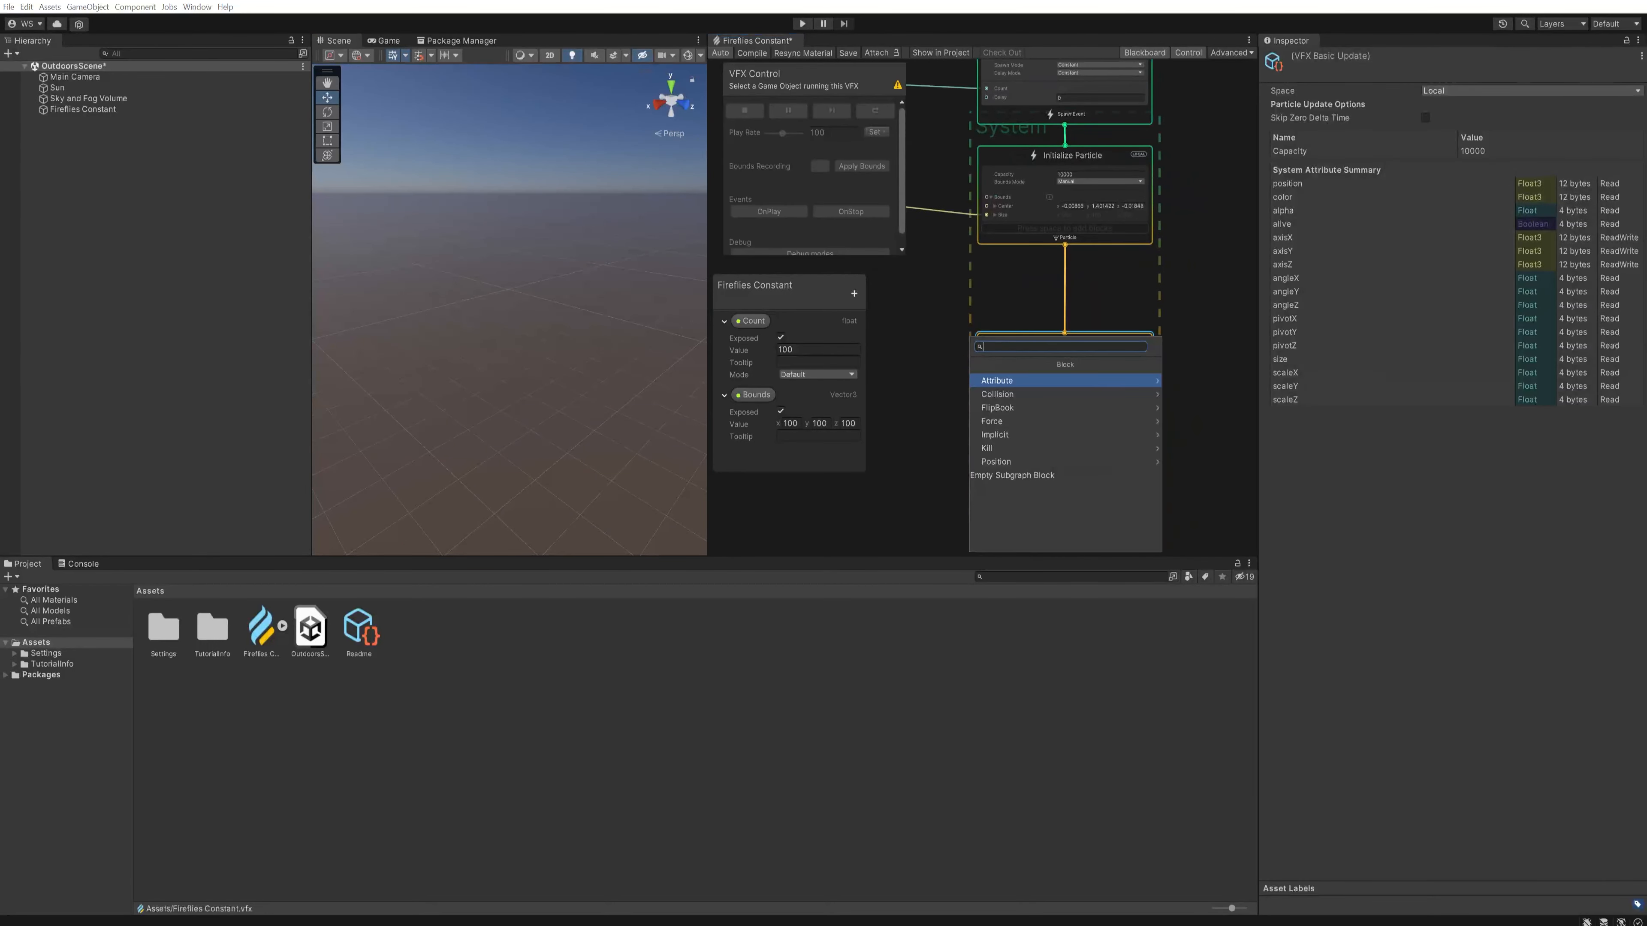
pyautogui.write('tur')
pyautogui.press('Return')
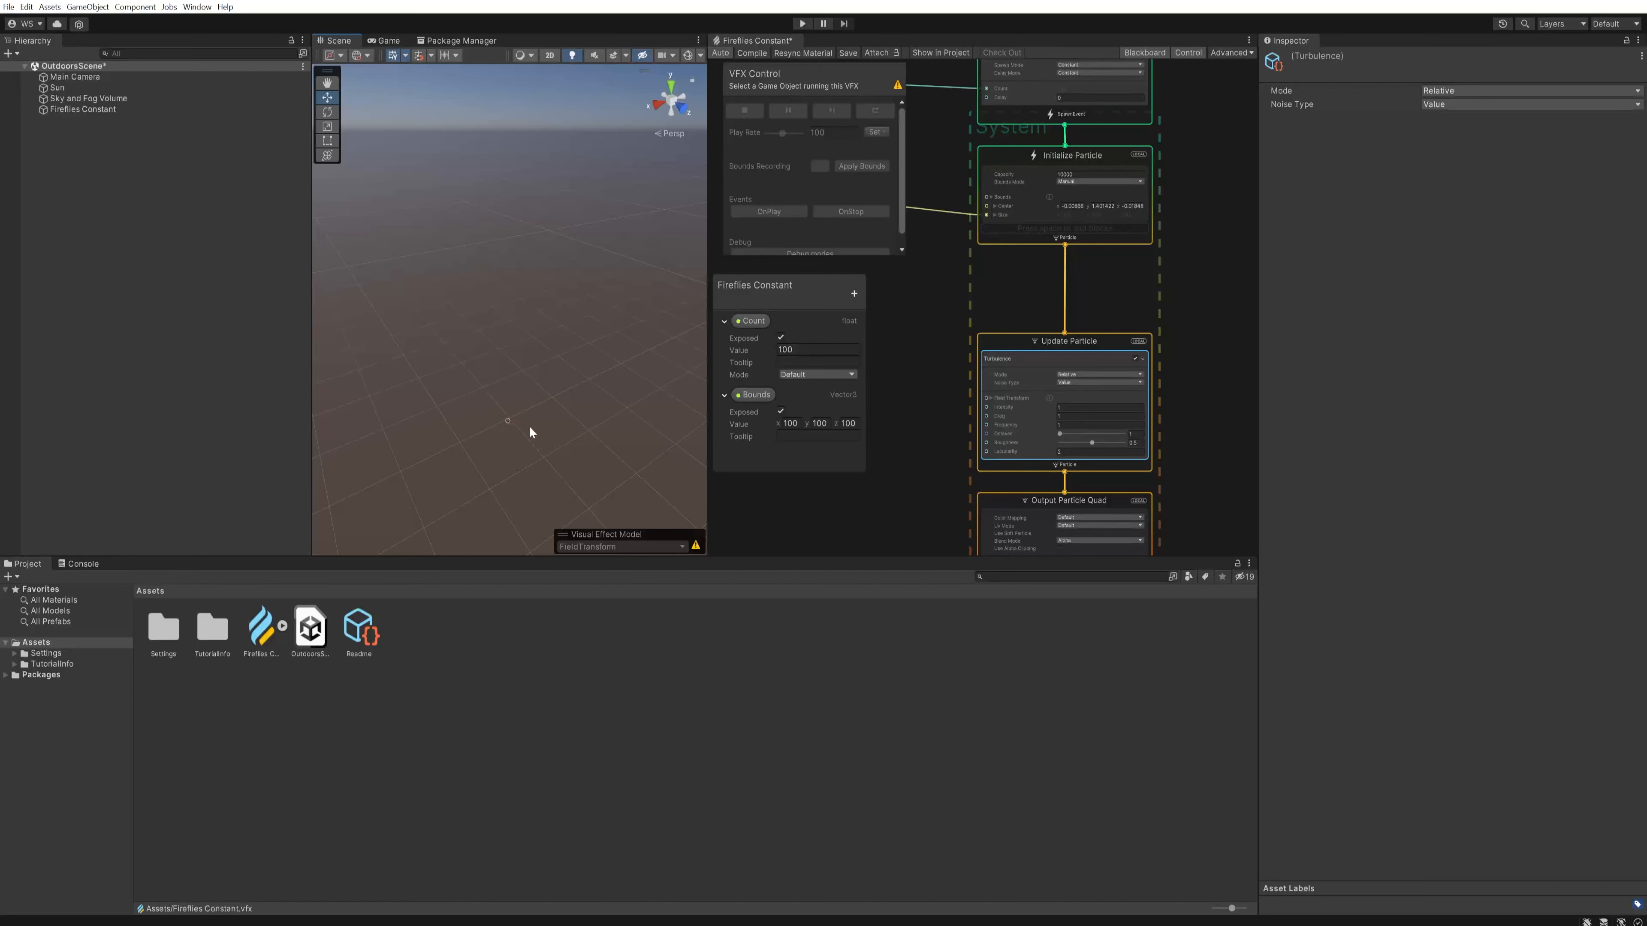
# Step: Add a Set Position (Shape: Arc Cone) block to the Initialize Particle context
pyautogui.moveTo(963, 247); pyautogui.dragTo(990, 324, button='middle')
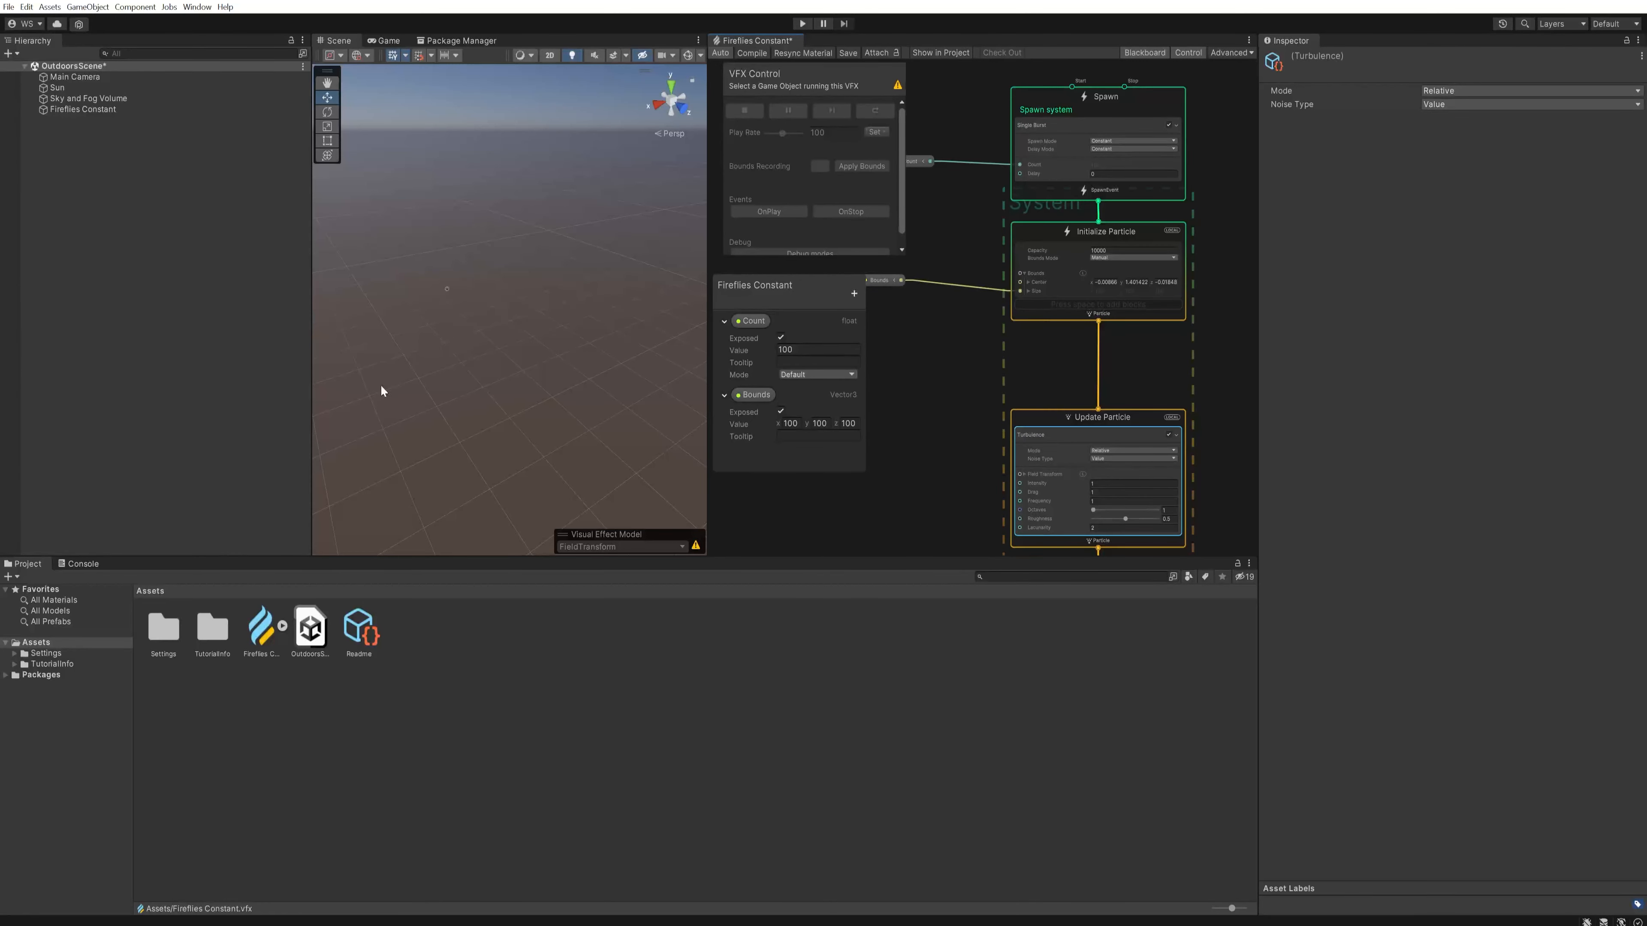
pyautogui.click(1061, 302)
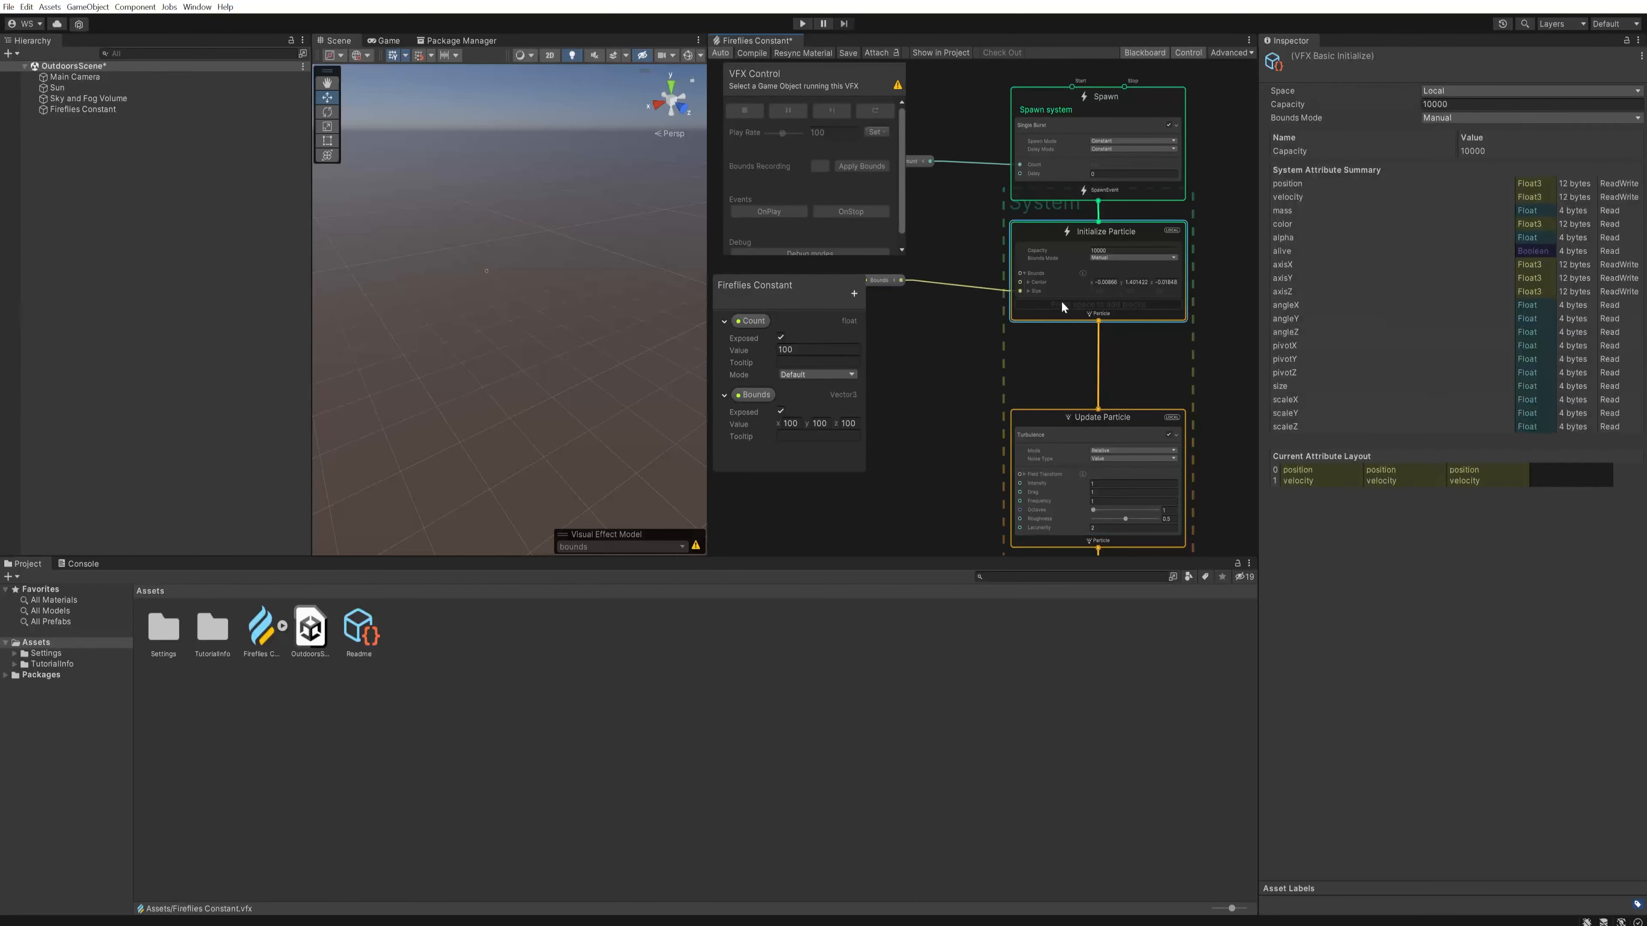
pyautogui.press('space')
pyautogui.write('set pos')
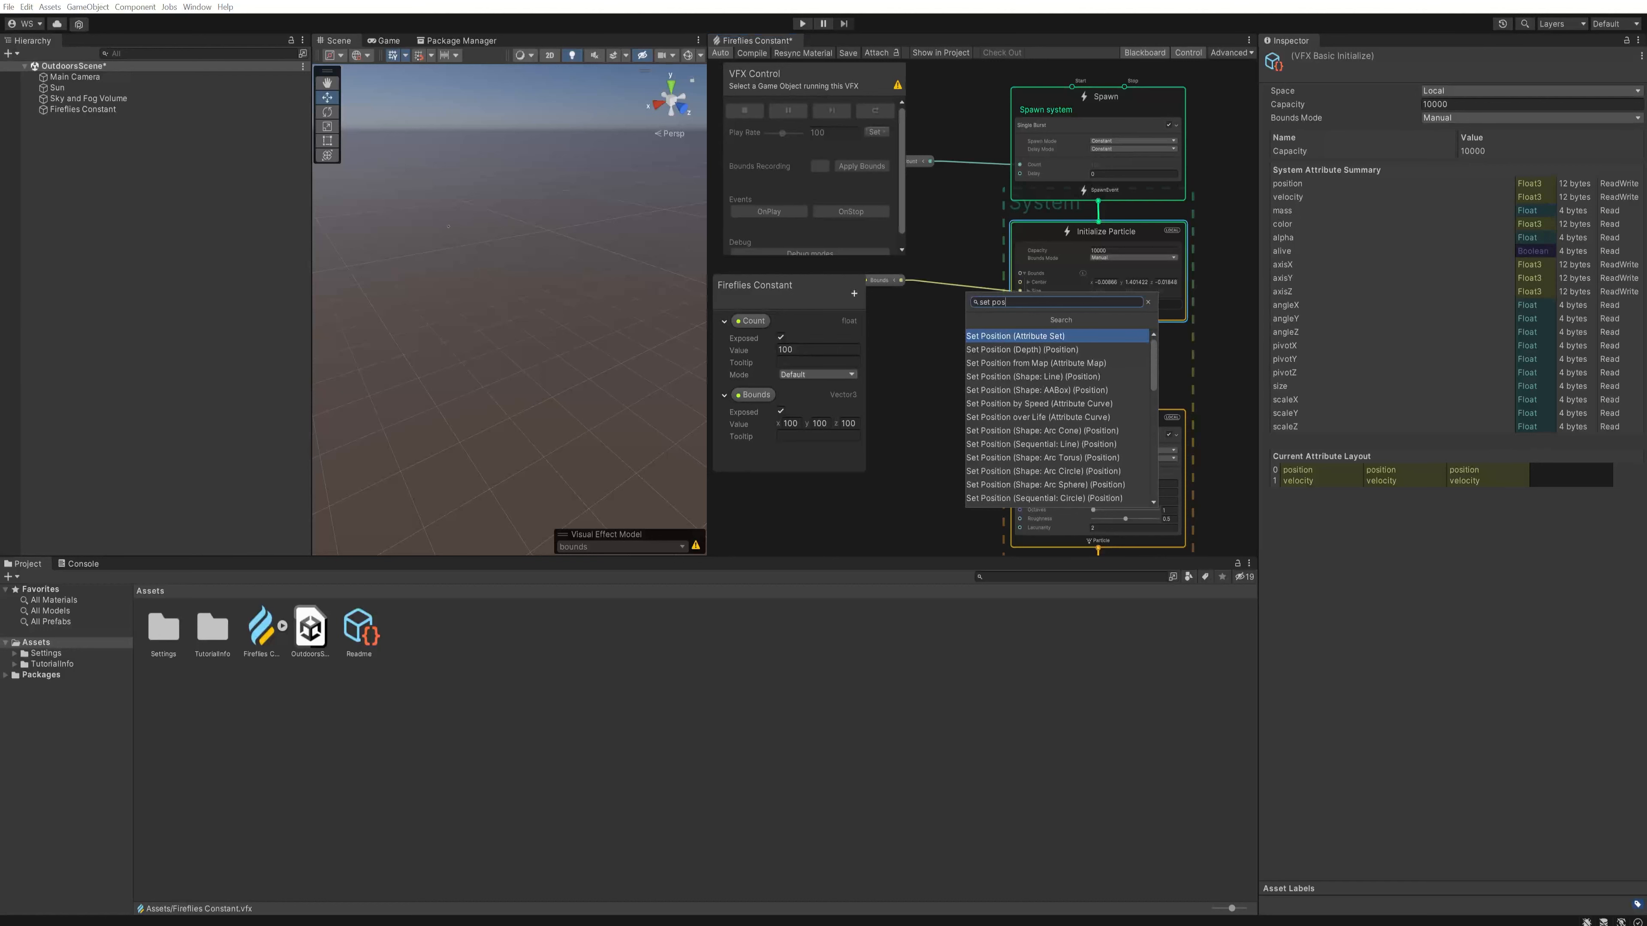
pyautogui.press('Down')
pyautogui.press('Down')
pyautogui.press('Down')
pyautogui.press('Down')
pyautogui.press('Down')
pyautogui.press('Down')
pyautogui.press('Down')
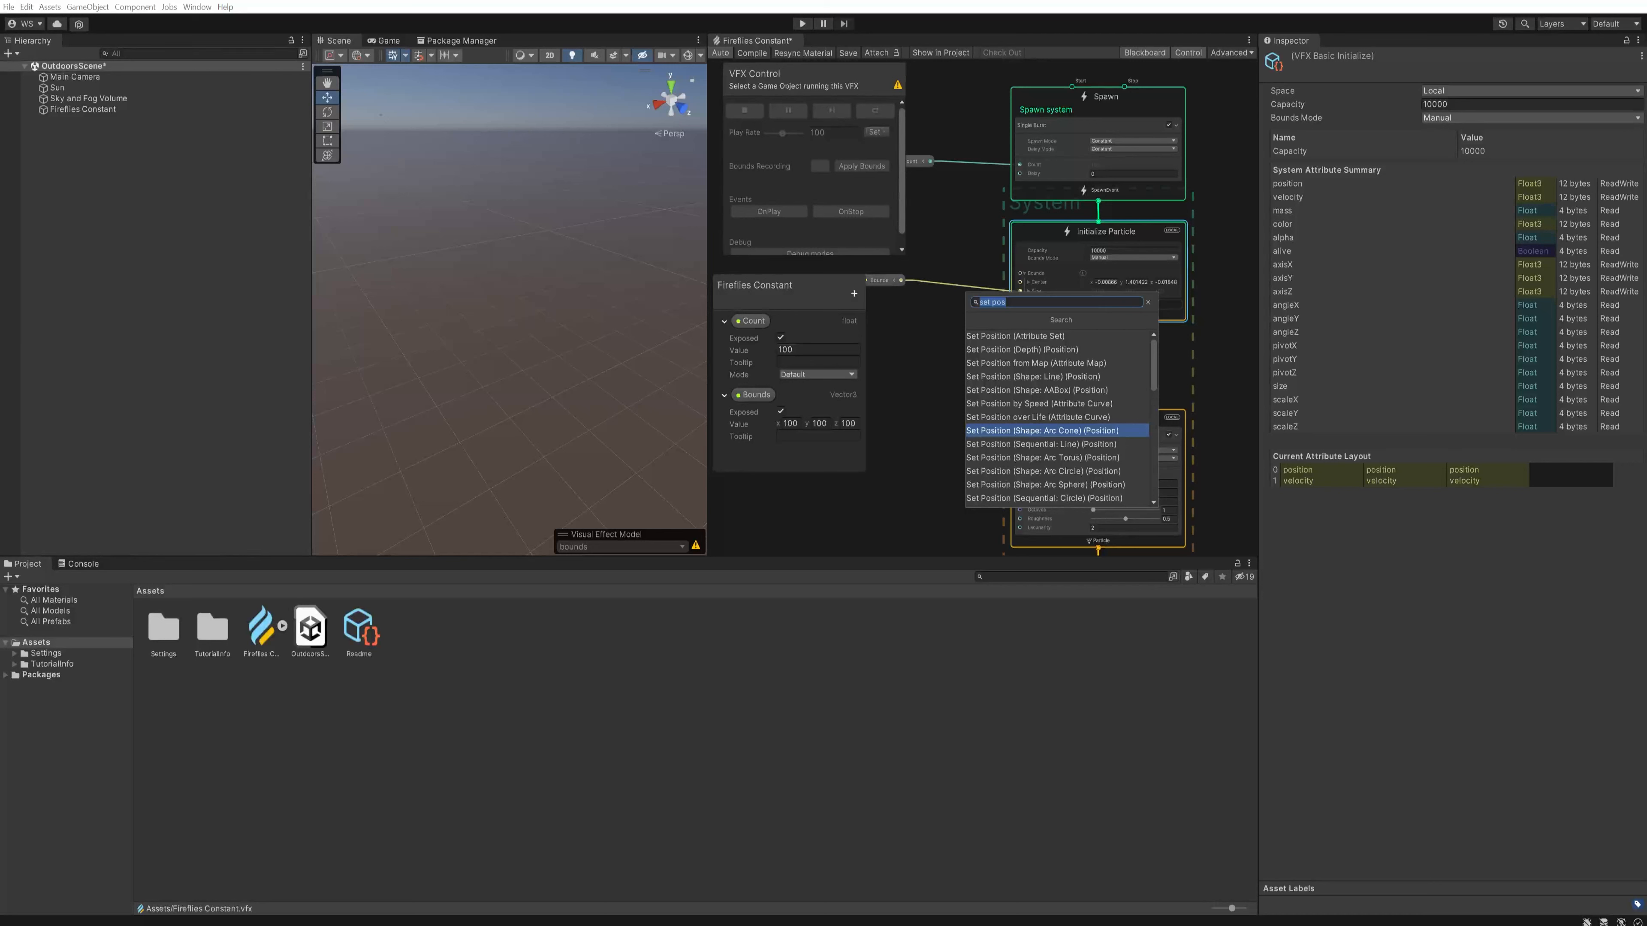
pyautogui.press('Return')
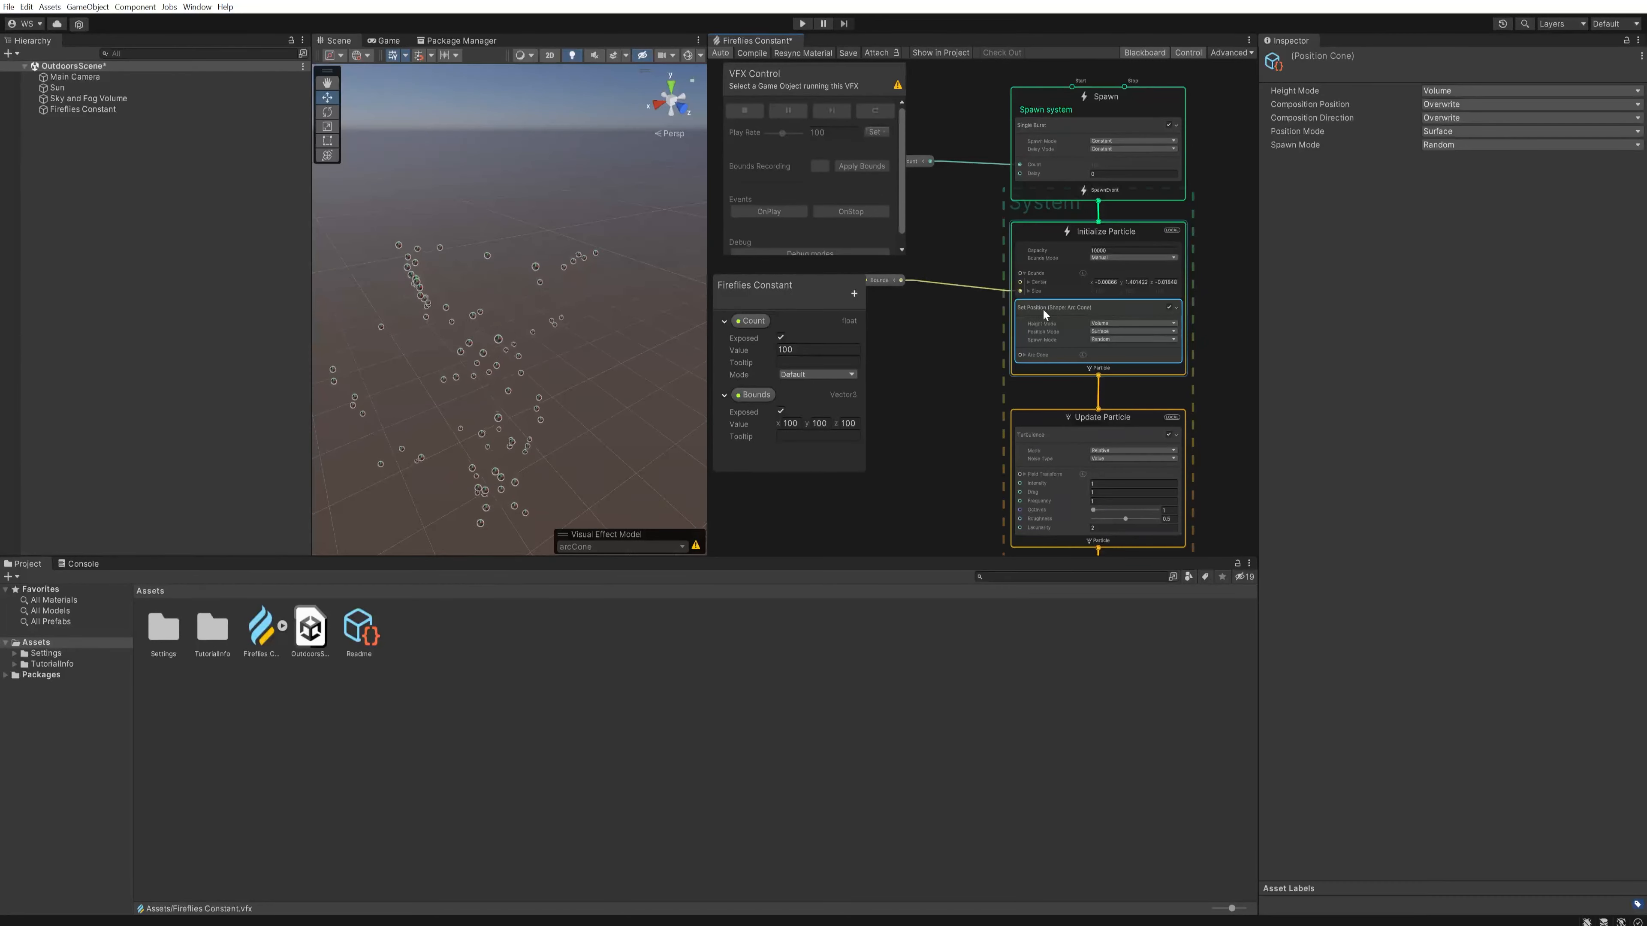
# Step: Set the Position Mode of the Set Position (Shape: Arc Cone) block to Volume
pyautogui.scroll(5, 1078, 335)
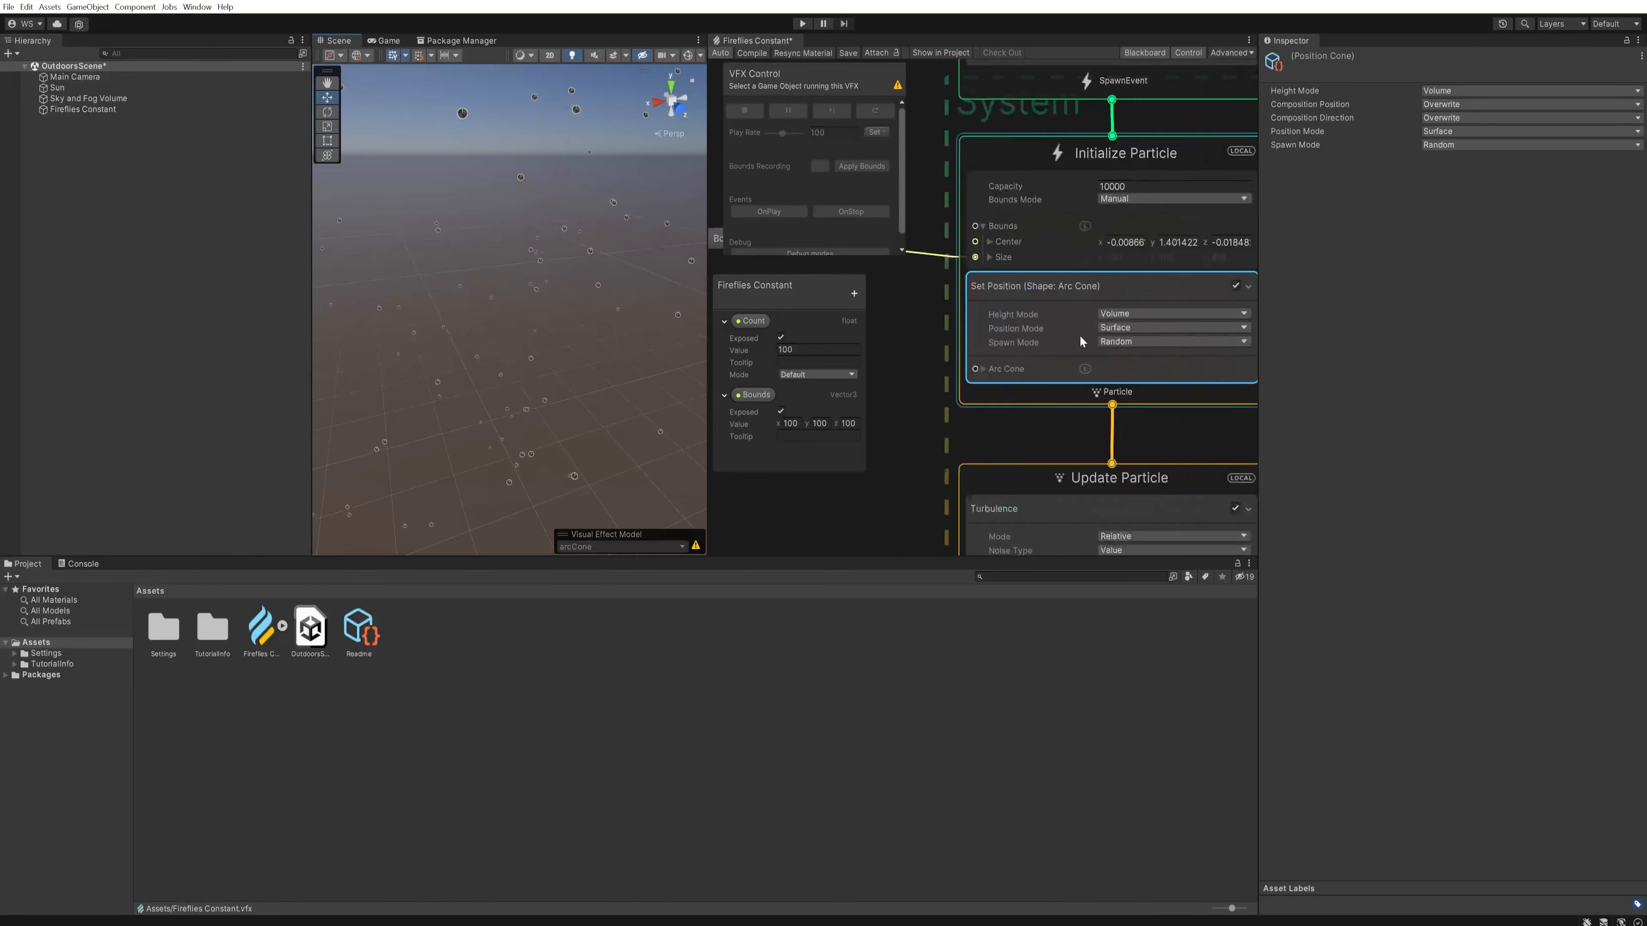
pyautogui.scroll(-3, 1081, 334)
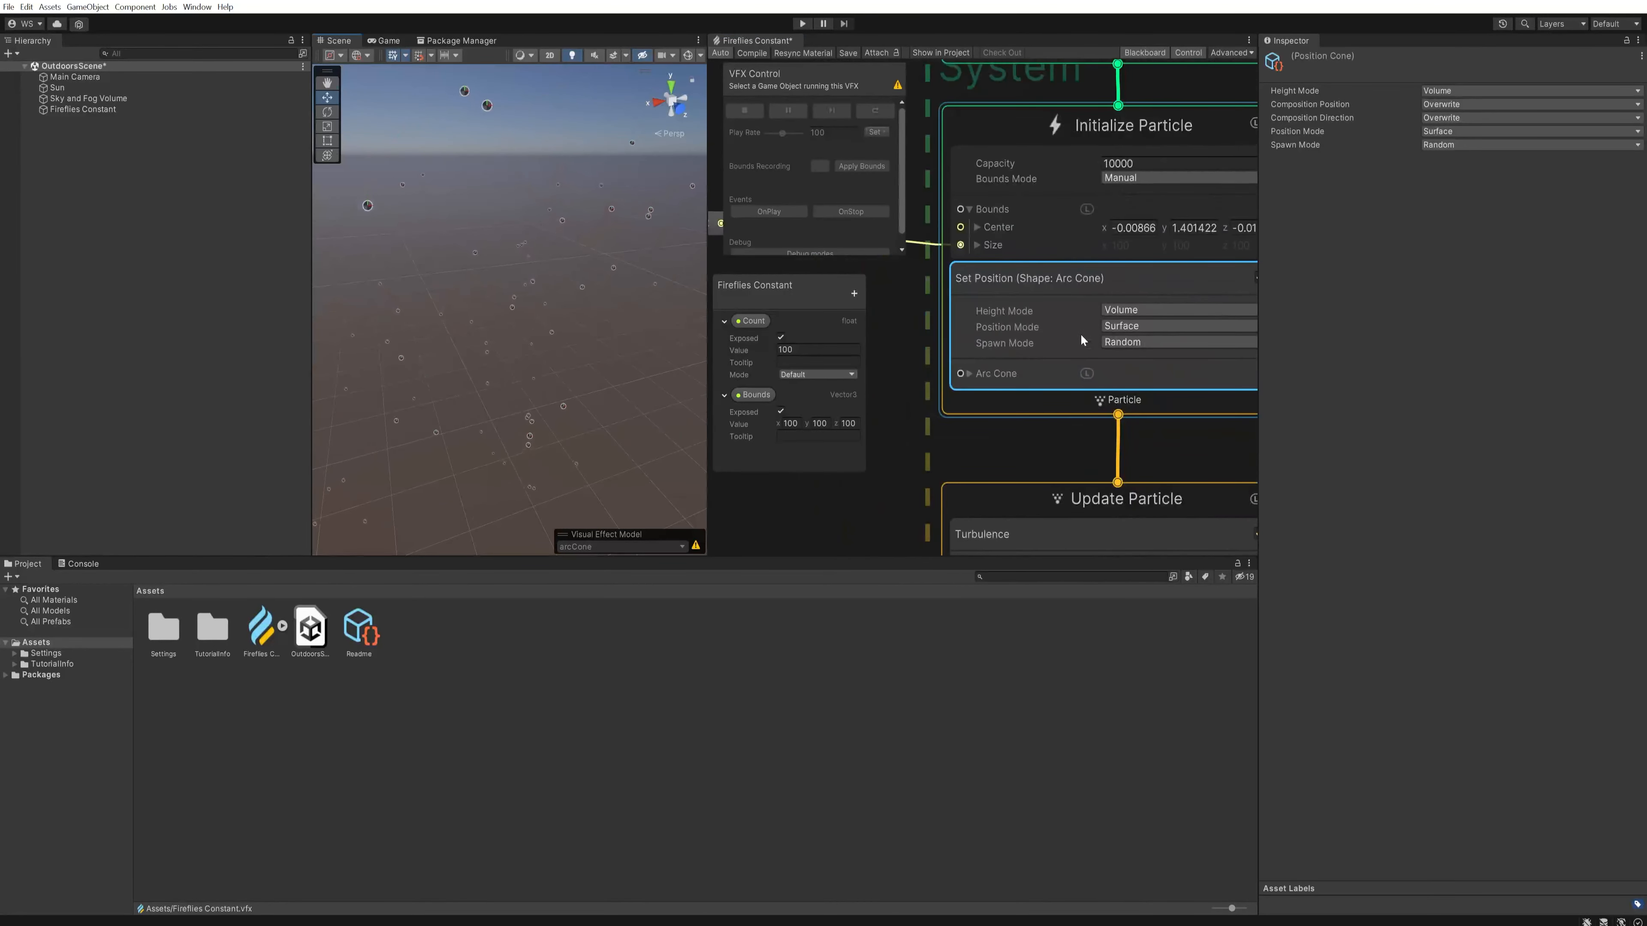
pyautogui.click(1134, 326)
pyautogui.click(1132, 356)
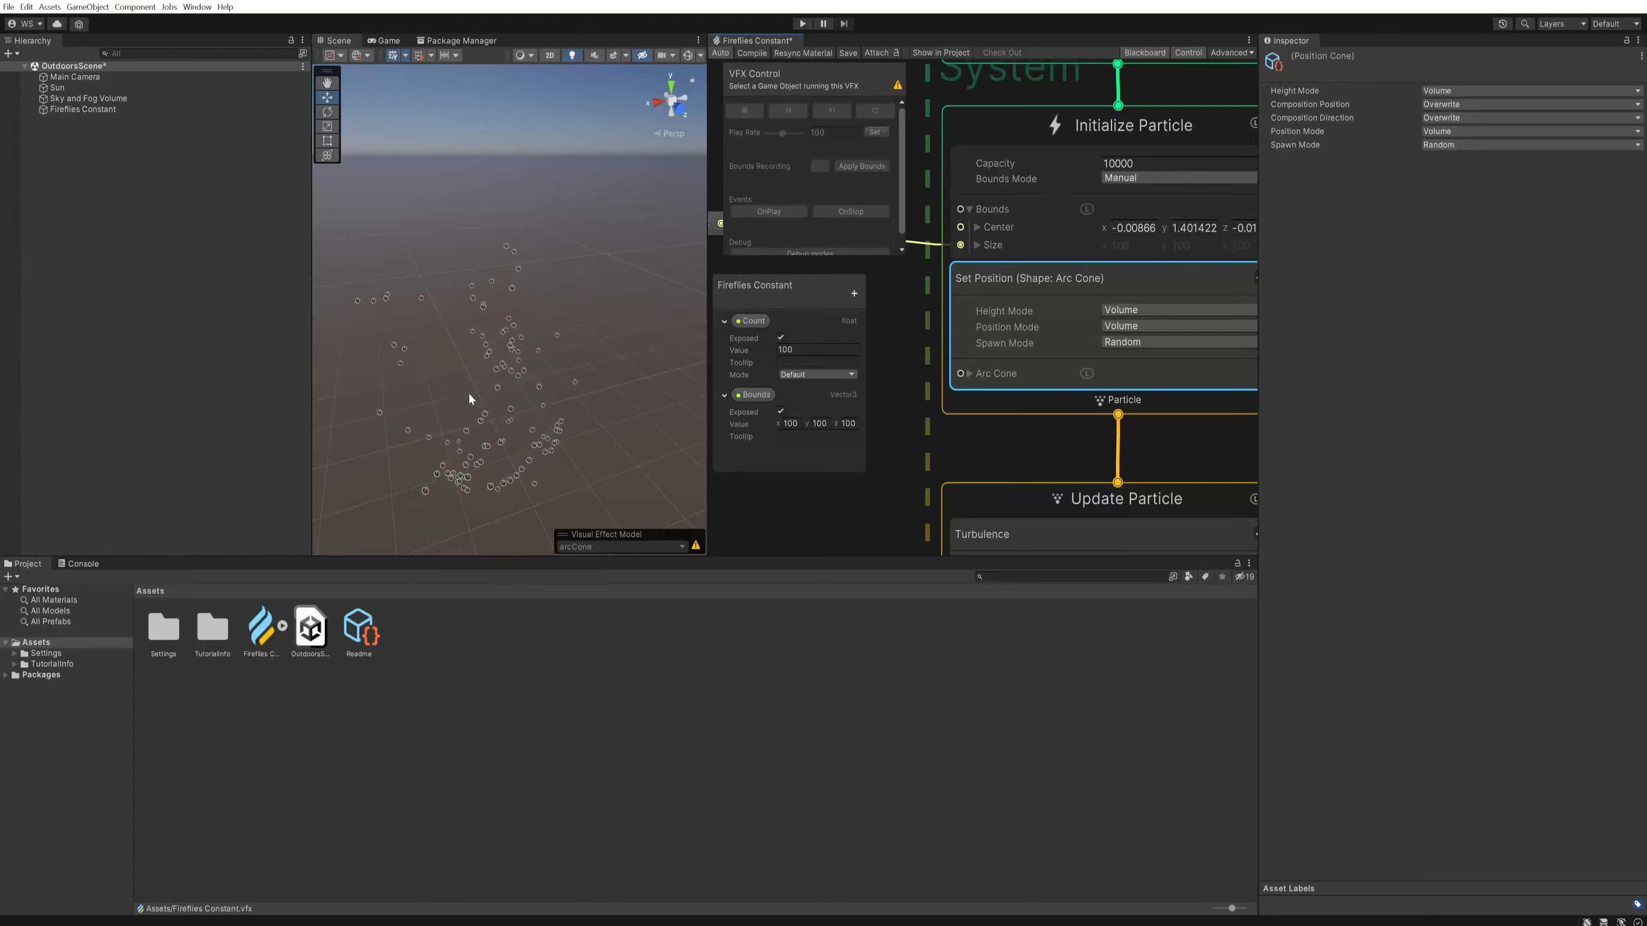
# Step: Expand the Arc Cone settings in the Set Position block and set the cone's Top Radius to 1
pyautogui.click(971, 373)
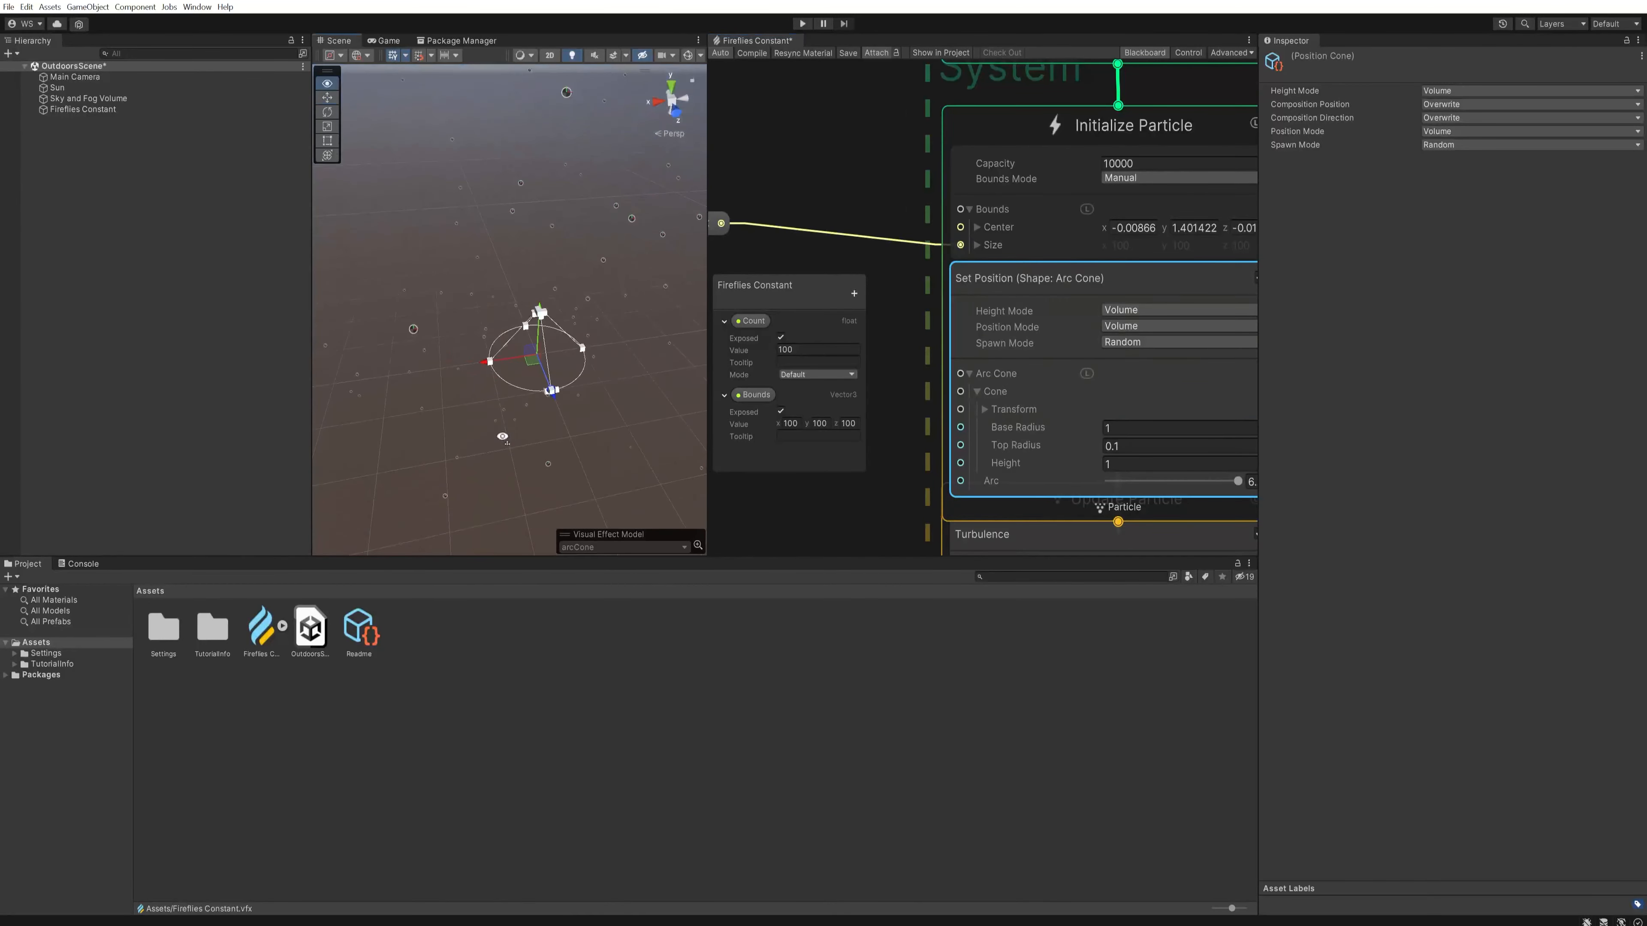
pyautogui.press('w')
pyautogui.moveTo(603, 454); pyautogui.dragTo(719, 407, button='right')
pyautogui.press('s')
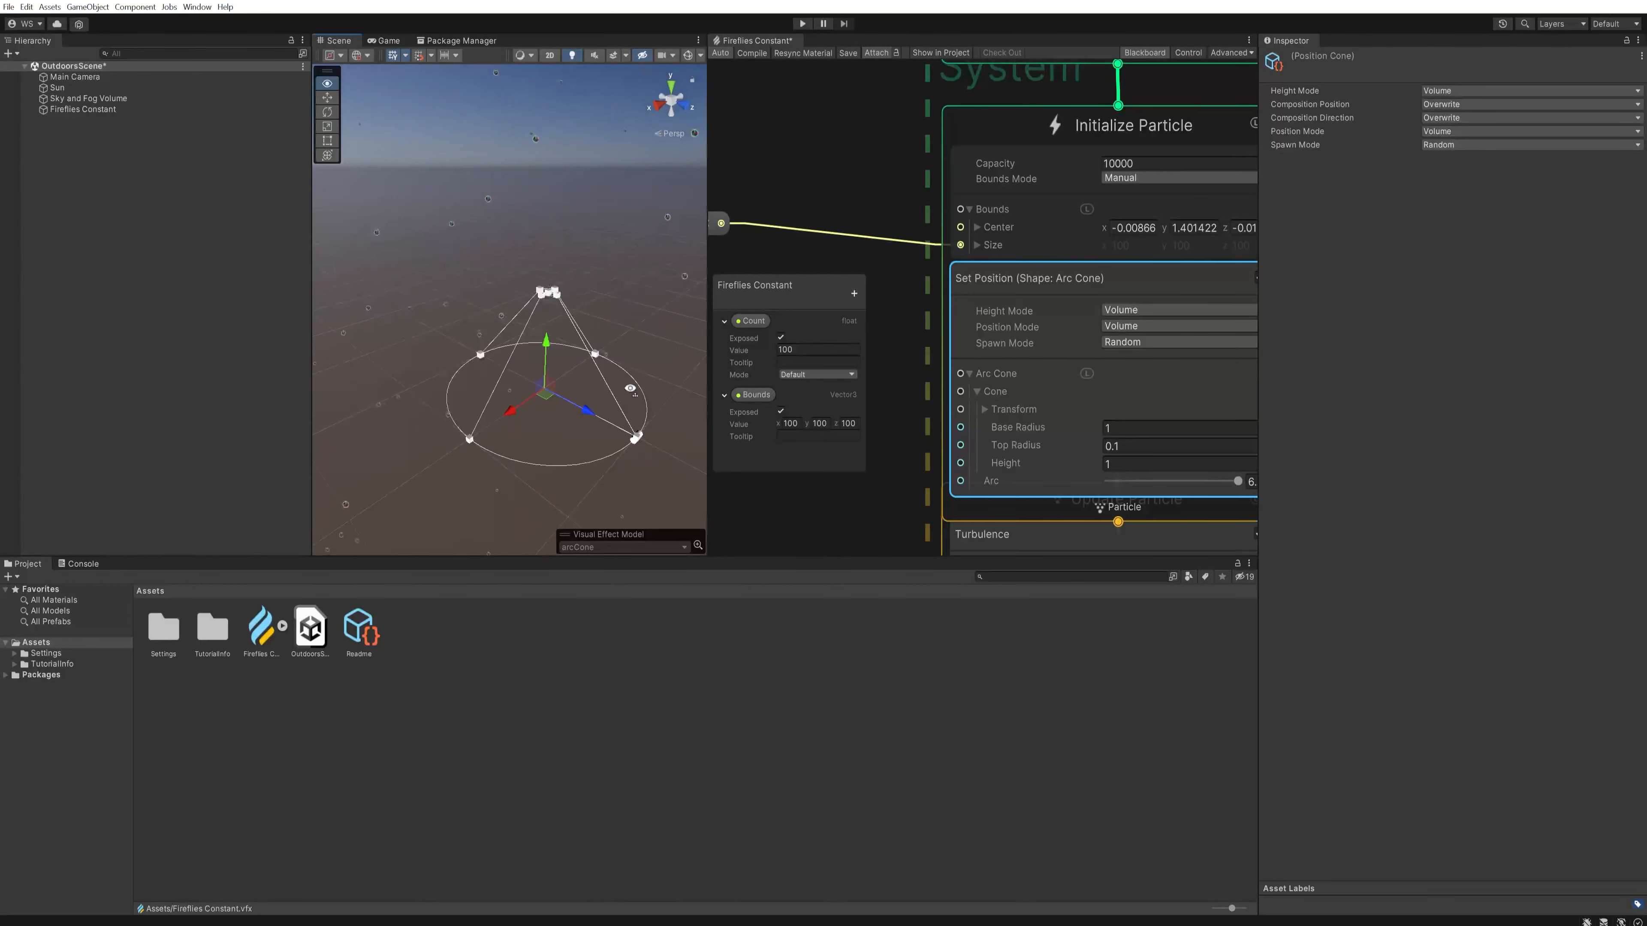
pyautogui.moveTo(902, 456); pyautogui.dragTo(929, 379, button='middle')
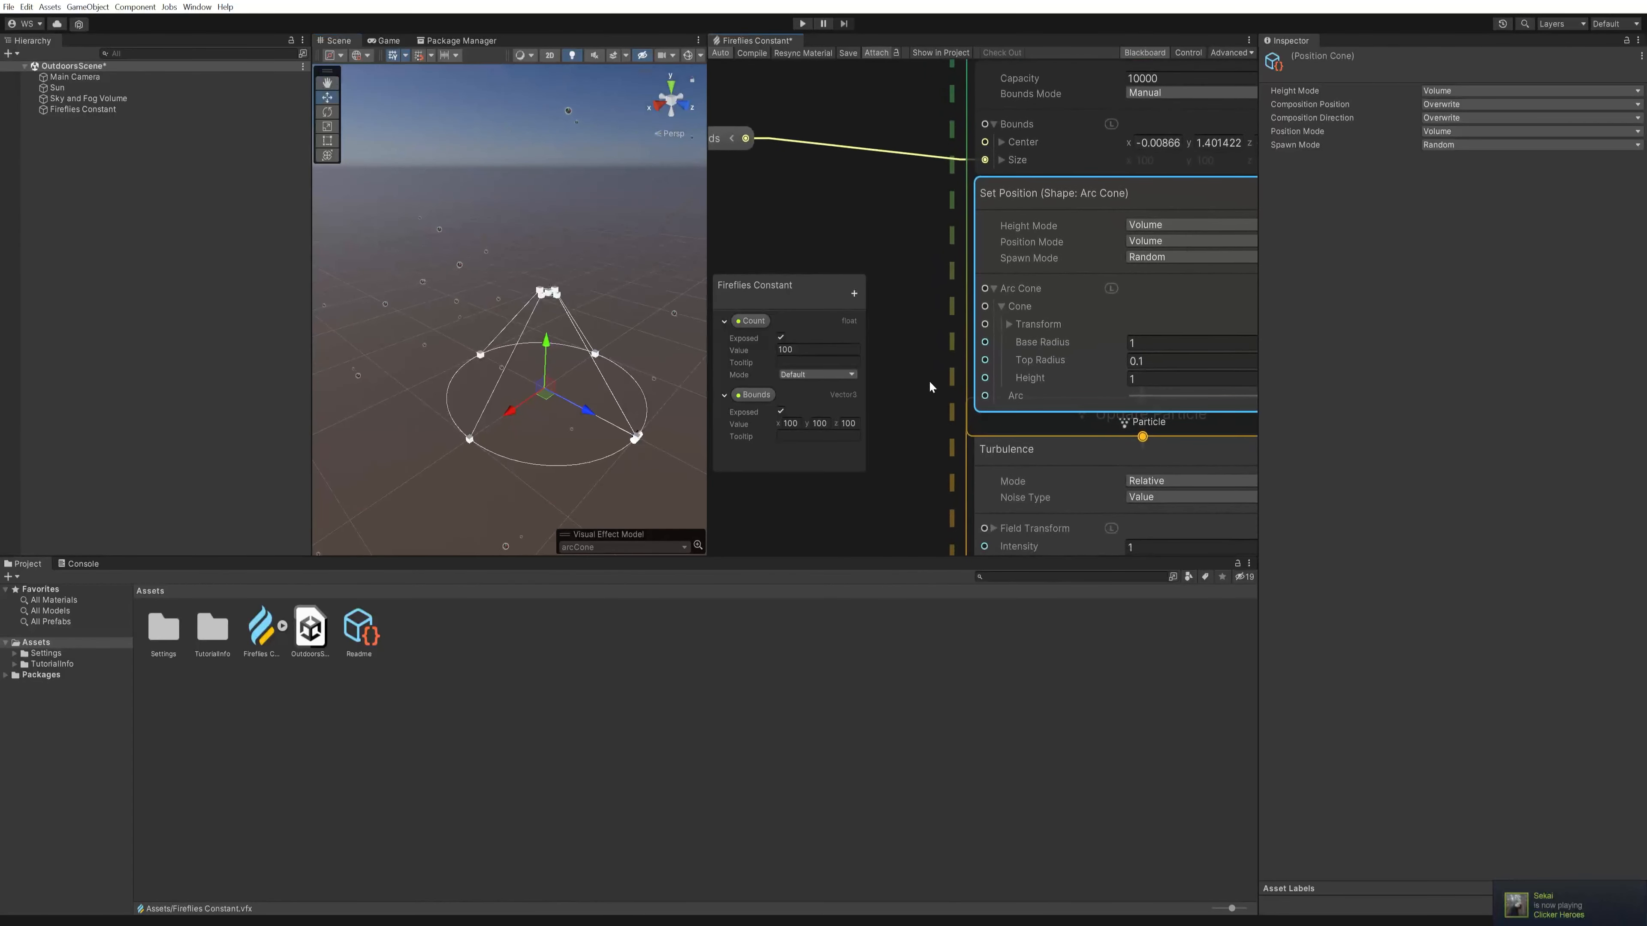
pyautogui.write('1')
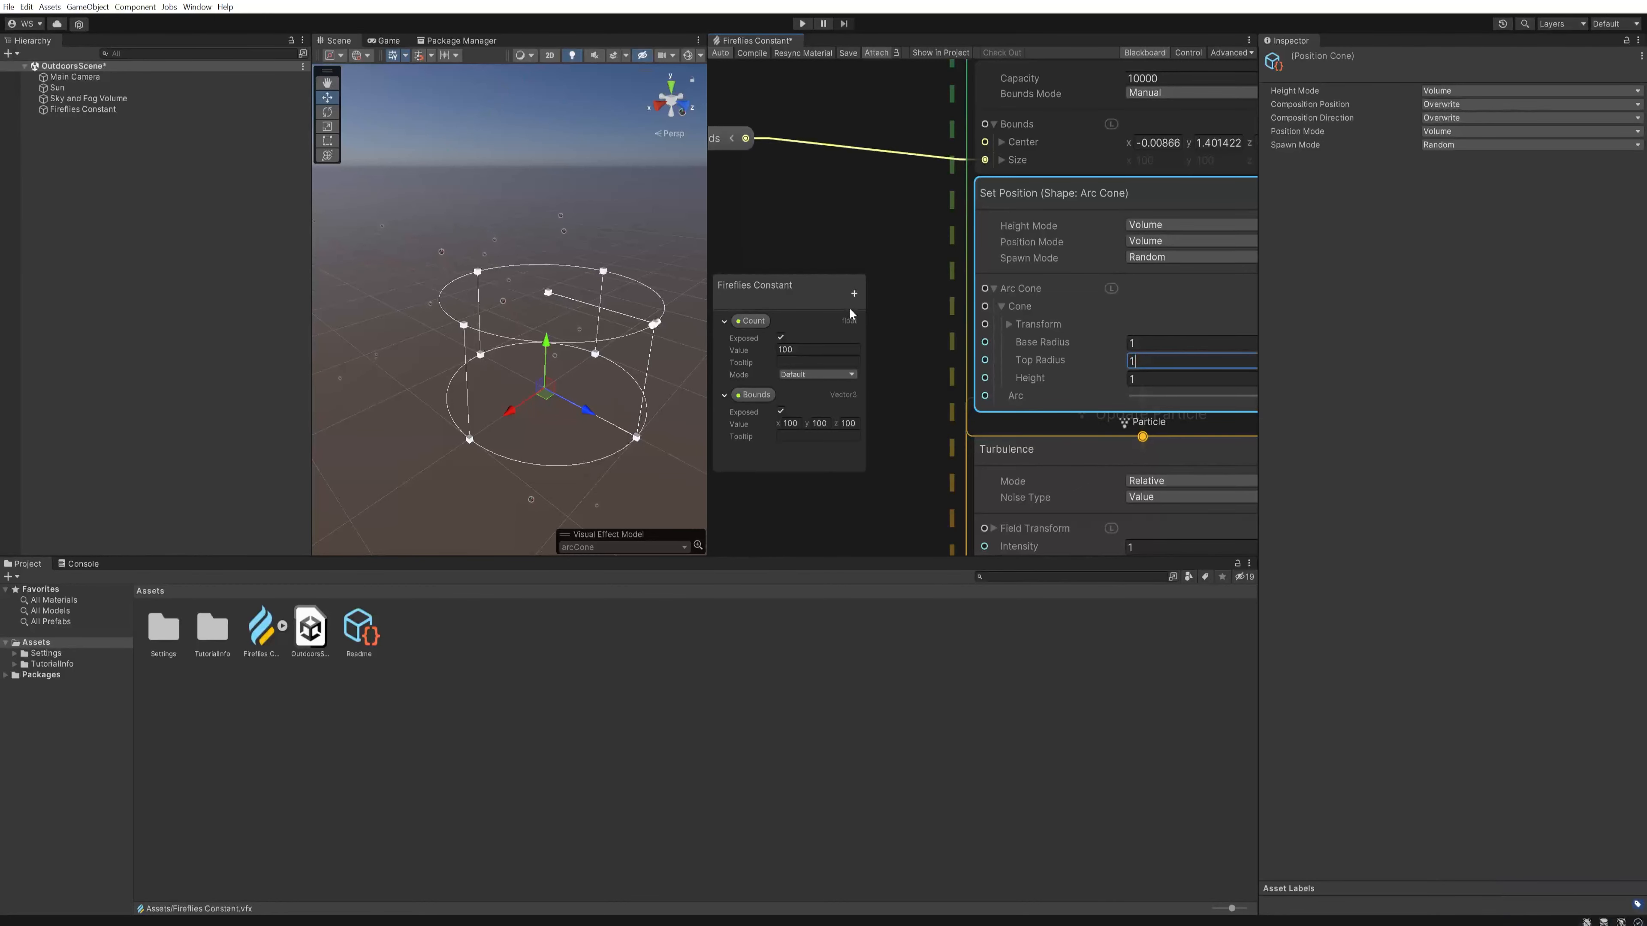
# Step: Create an exposed float property named radius with value 1 and connect it to the cone's Base Radius and Top Radius
pyautogui.click(854, 293)
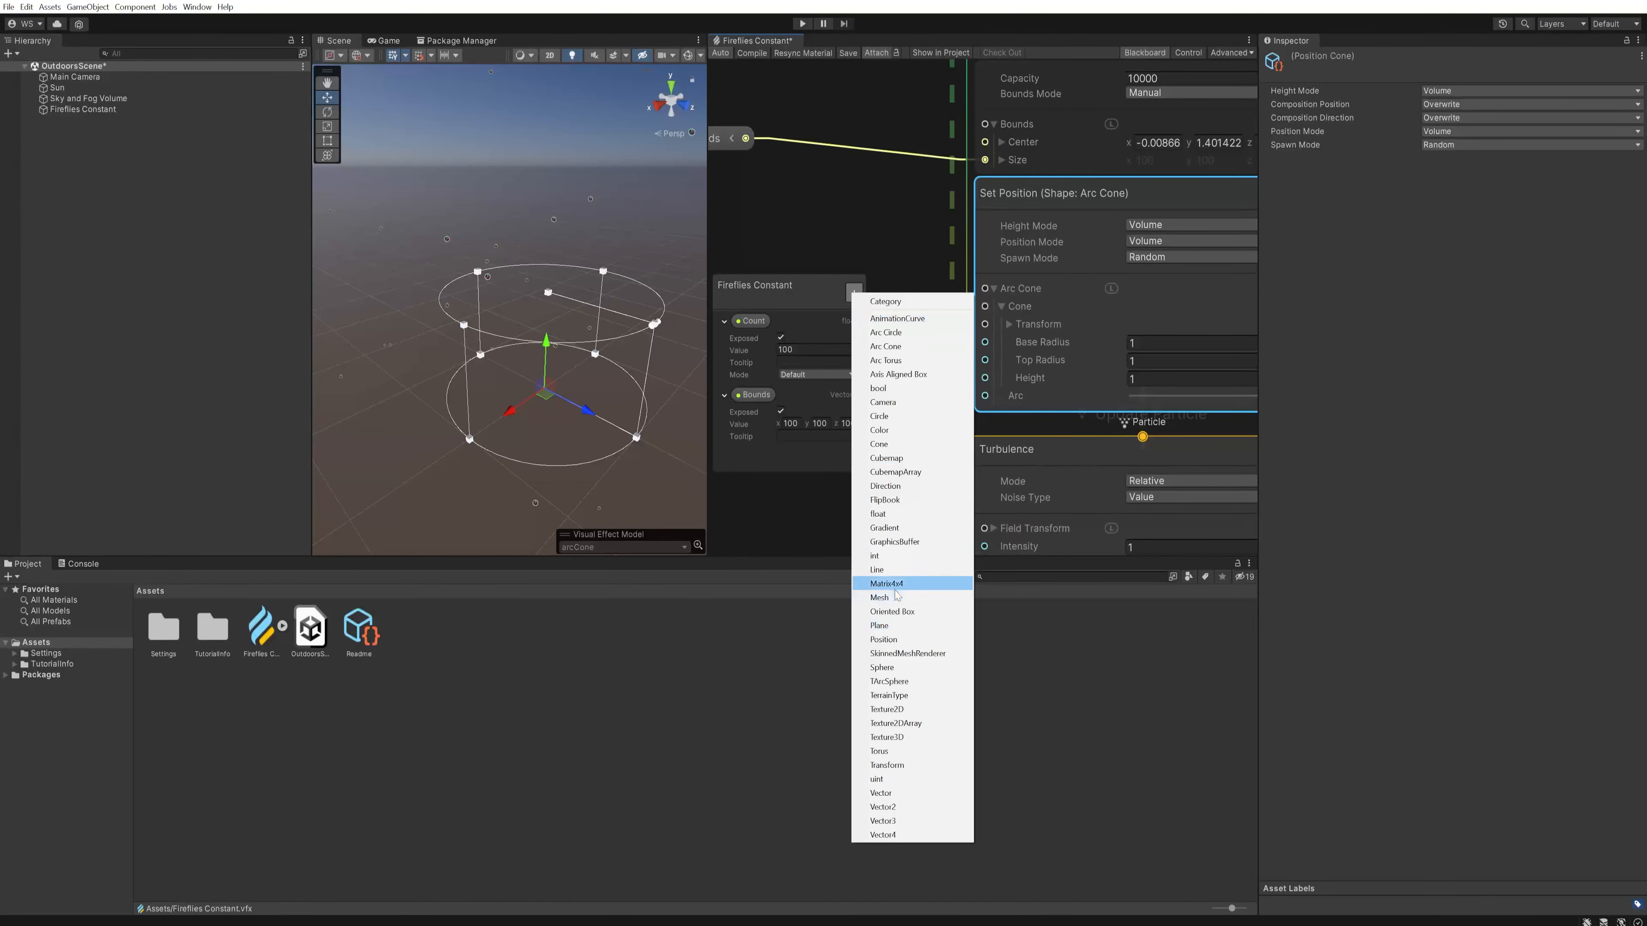
pyautogui.click(891, 514)
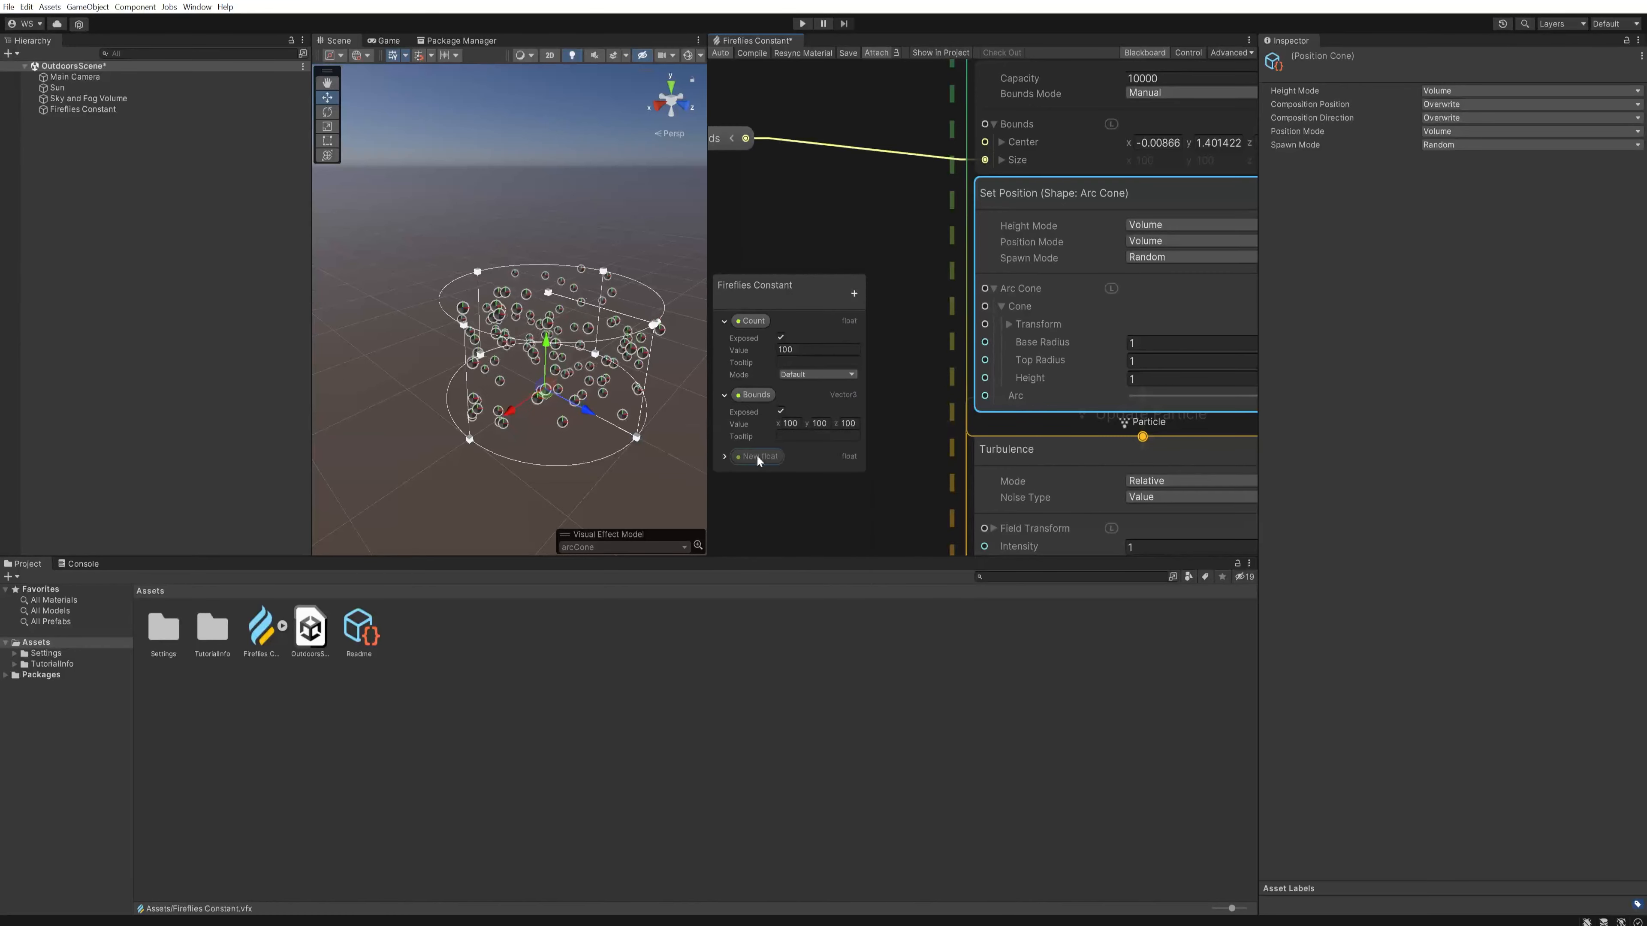
pyautogui.scroll(-3, 792, 462)
pyautogui.click(783, 437)
pyautogui.write('1')
pyautogui.doubleClick(752, 408)
pyautogui.write('radius')
pyautogui.press('Return')
pyautogui.moveTo(753, 409); pyautogui.dragTo(897, 360)
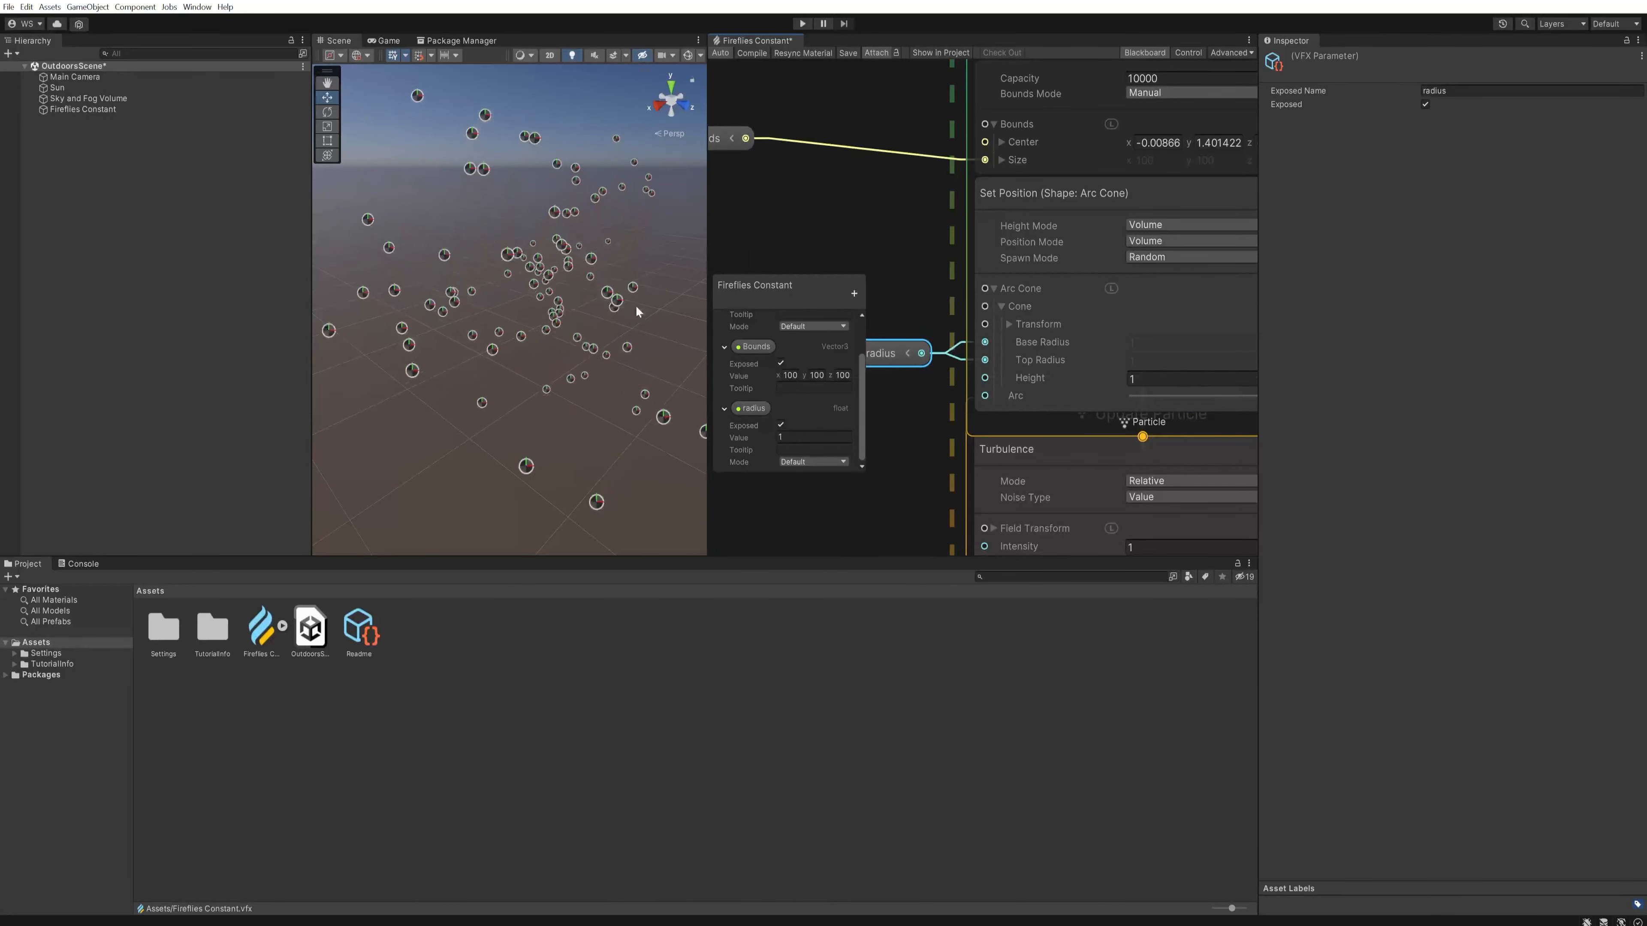
# Step: Create an exposed float property named height with value 1 and connect it to the cone's Height input
pyautogui.click(853, 293)
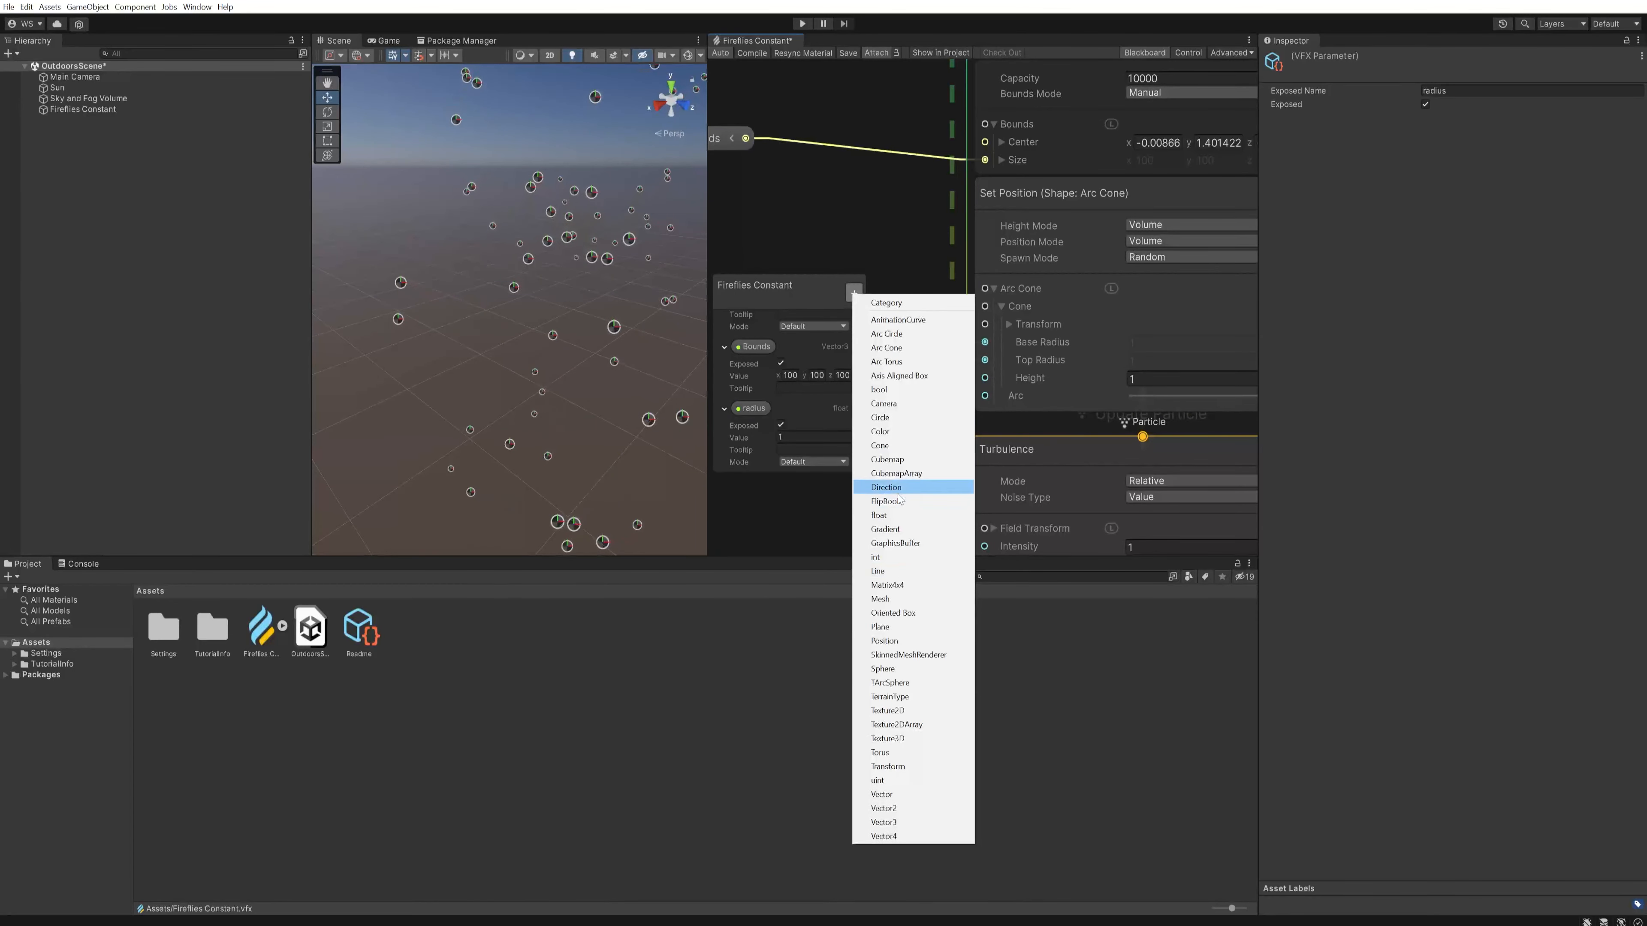
pyautogui.click(888, 515)
pyautogui.write('height')
pyautogui.press('Return')
pyautogui.moveTo(753, 464); pyautogui.dragTo(895, 391)
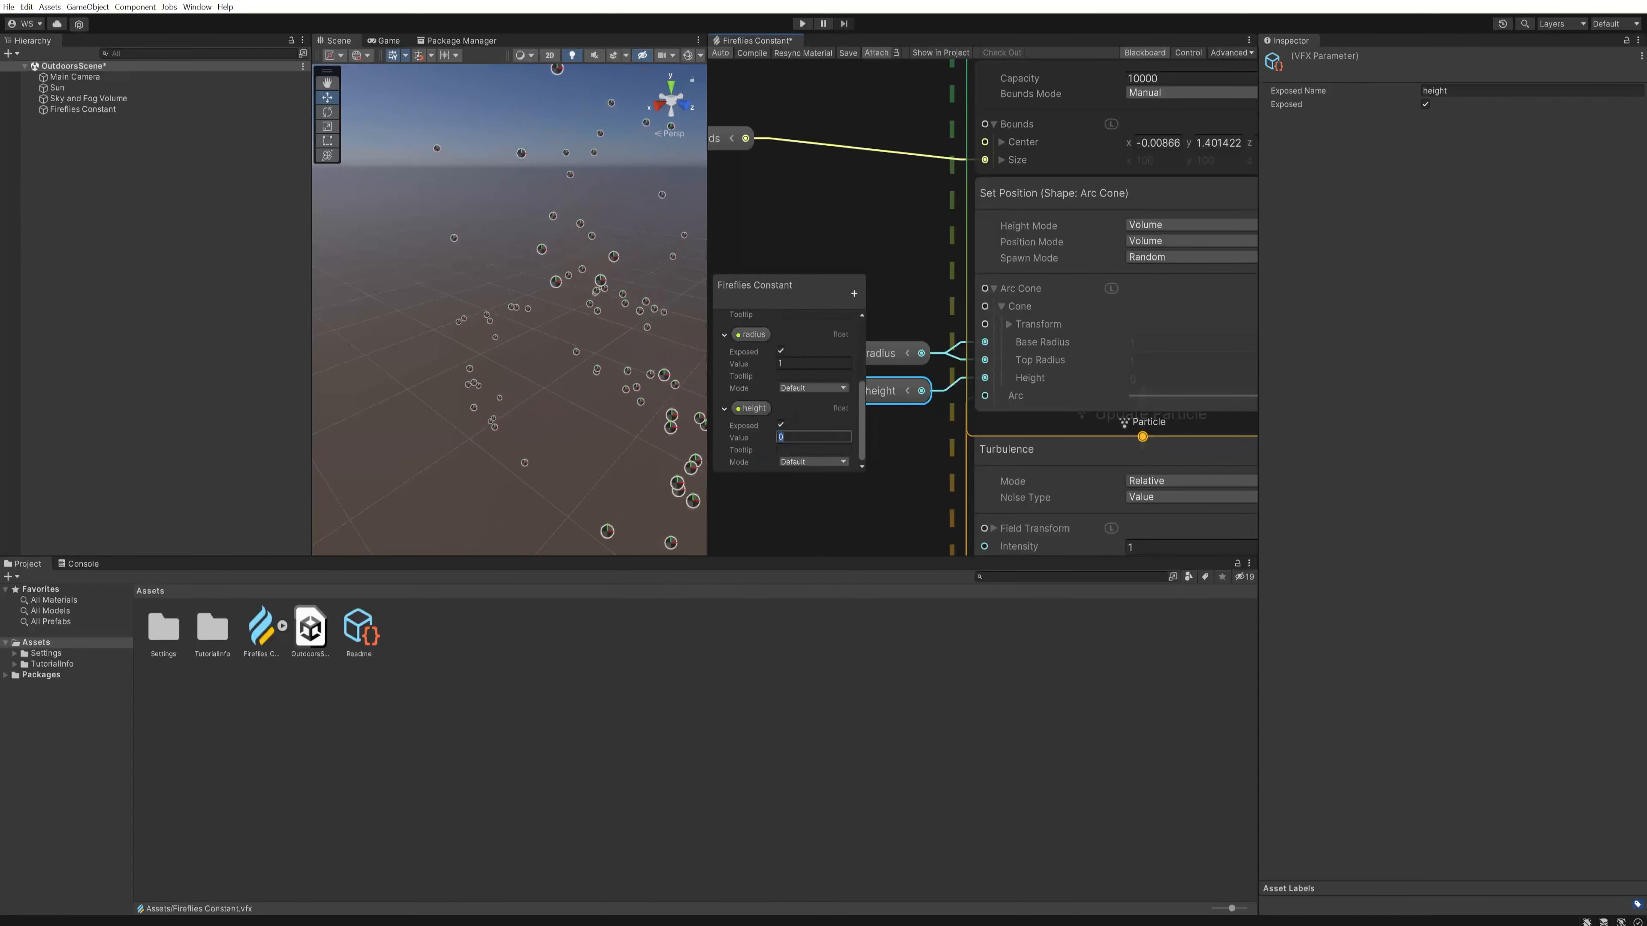
pyautogui.click(1032, 219)
pyautogui.click(1032, 218)
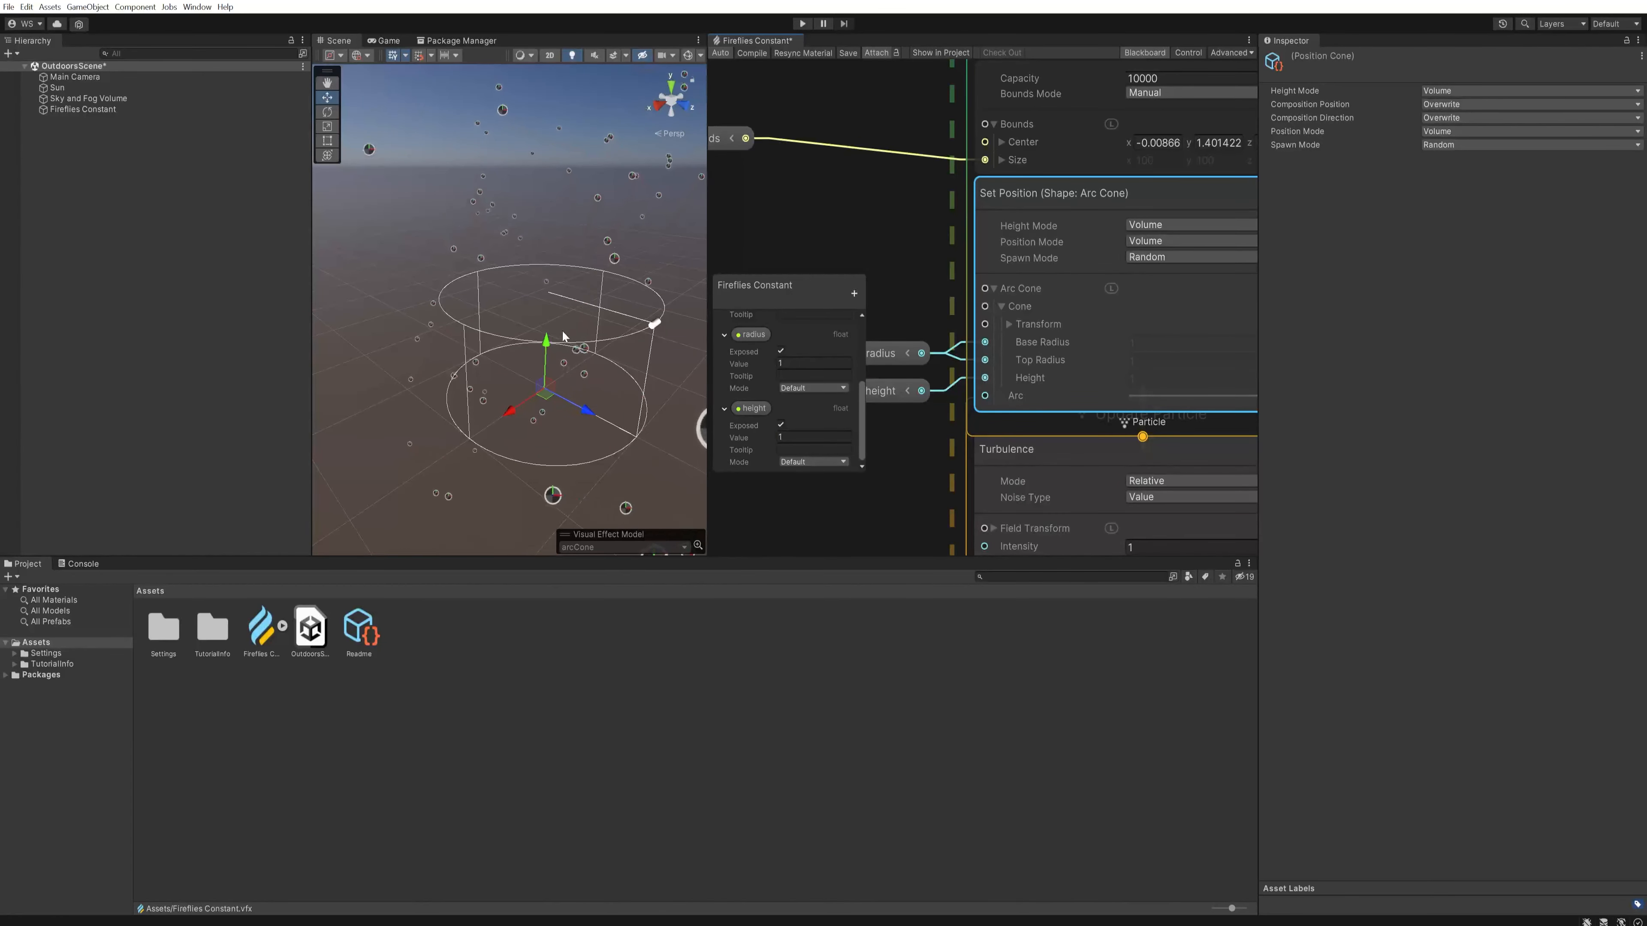
# Step: Create an exposed float property named turbulance and connect it to the Turbulence block's Intensity input
pyautogui.moveTo(932, 488); pyautogui.dragTo(928, 268, button='middle')
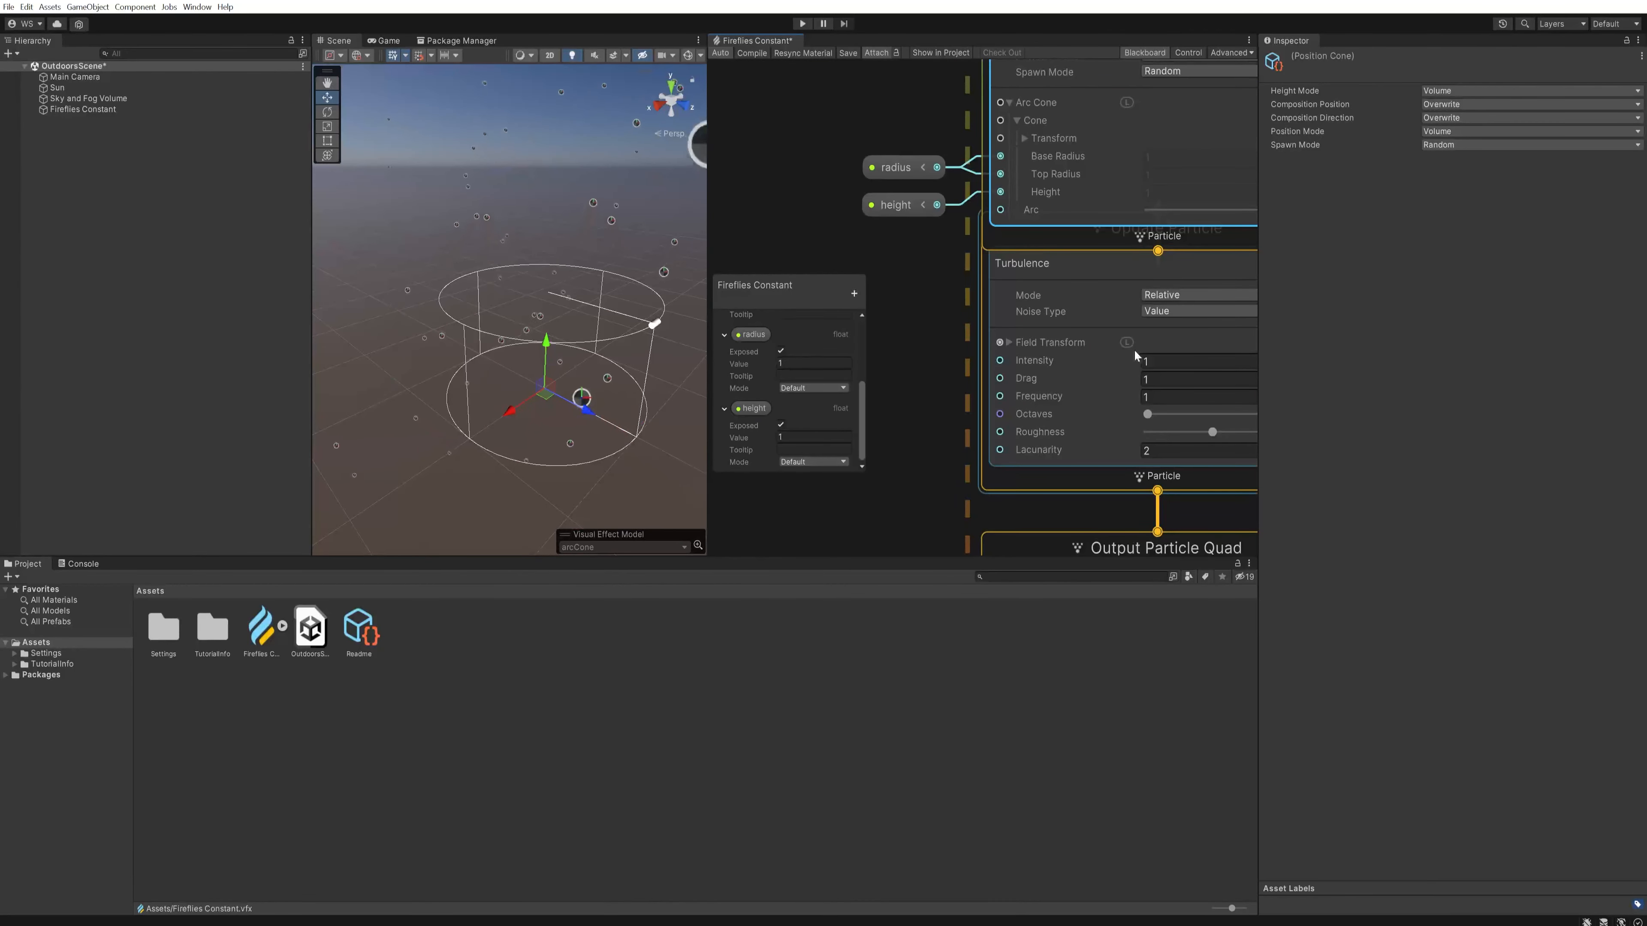
pyautogui.click(853, 294)
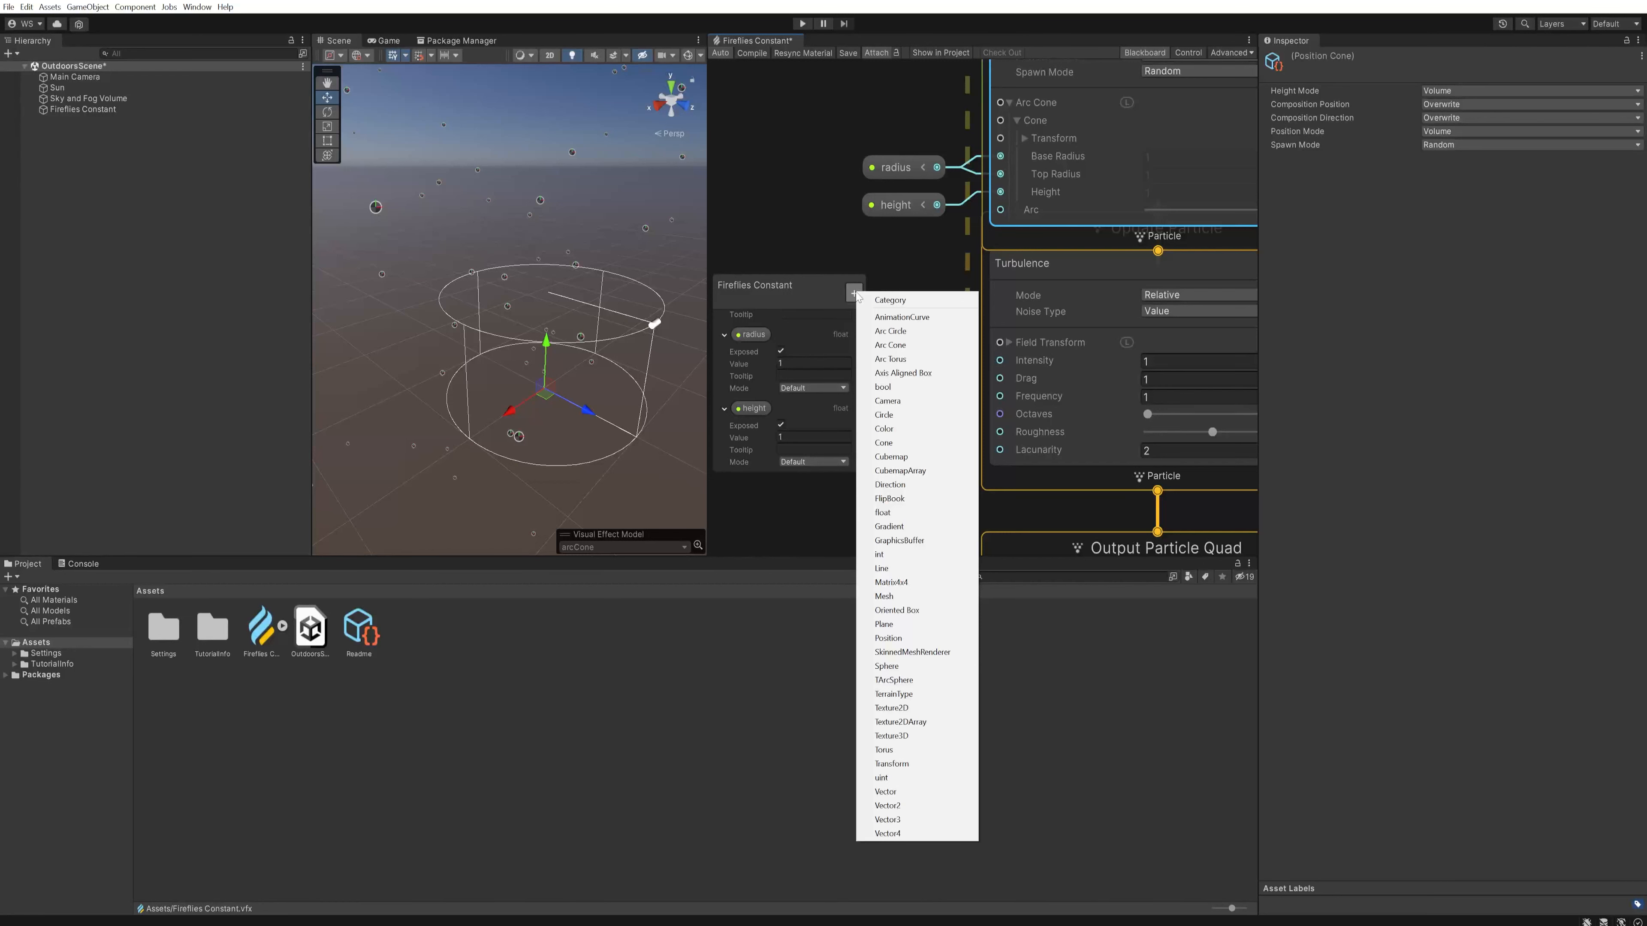
pyautogui.click(901, 512)
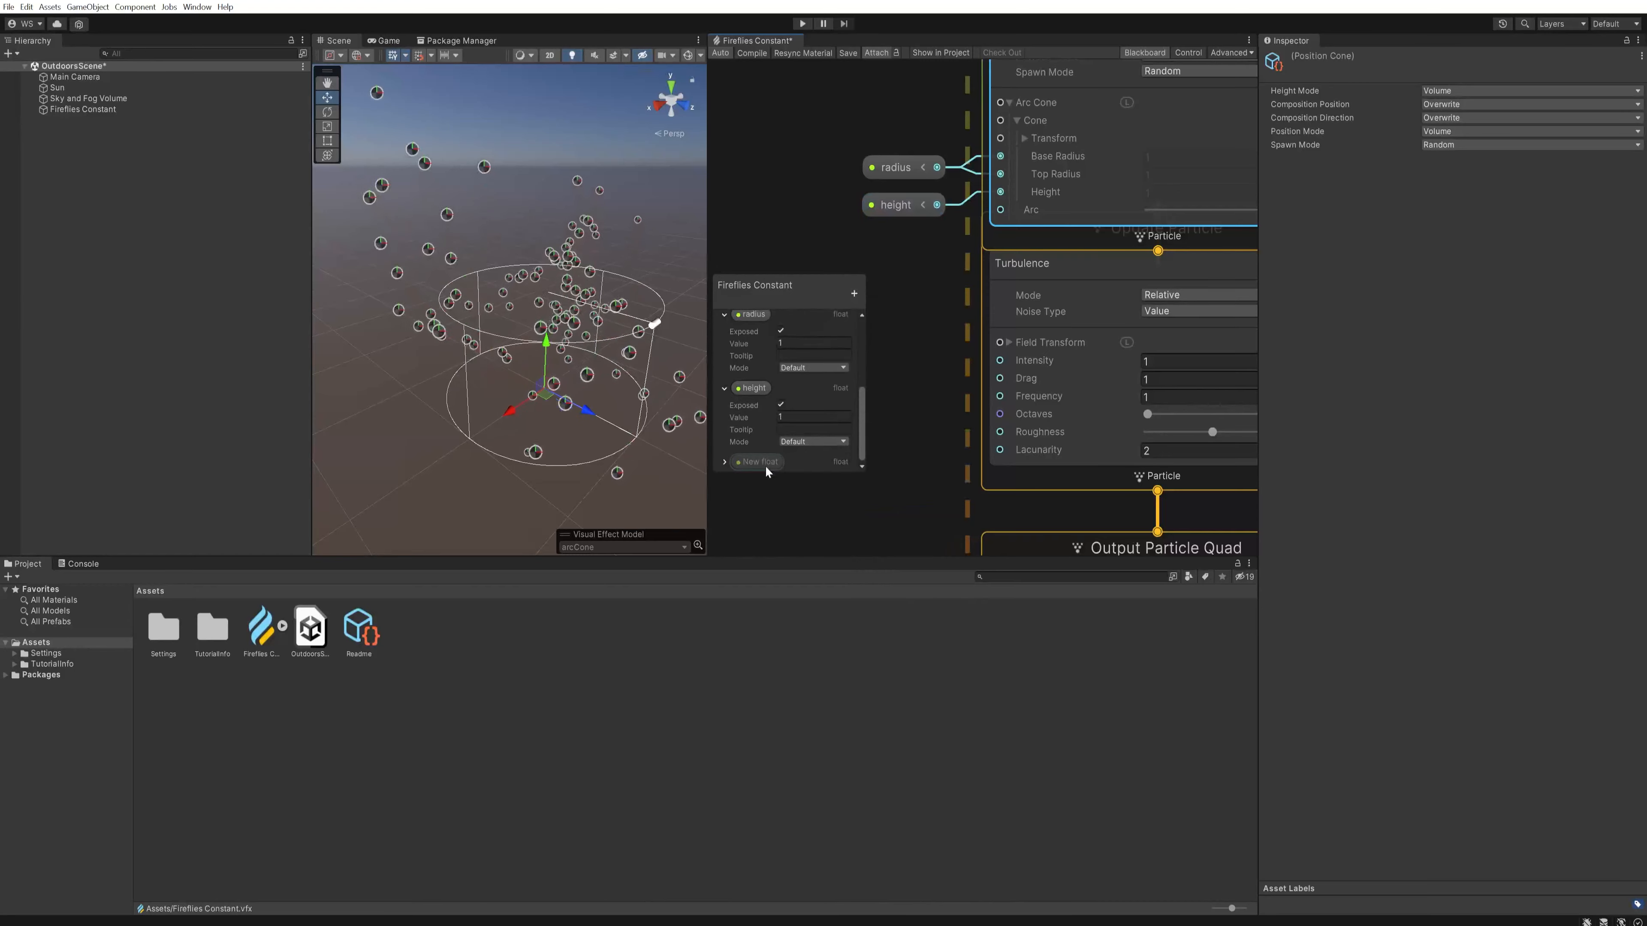
pyautogui.doubleClick(764, 463)
pyautogui.write('turbulance')
pyautogui.press('Return')
pyautogui.moveTo(760, 462); pyautogui.dragTo(1000, 360)
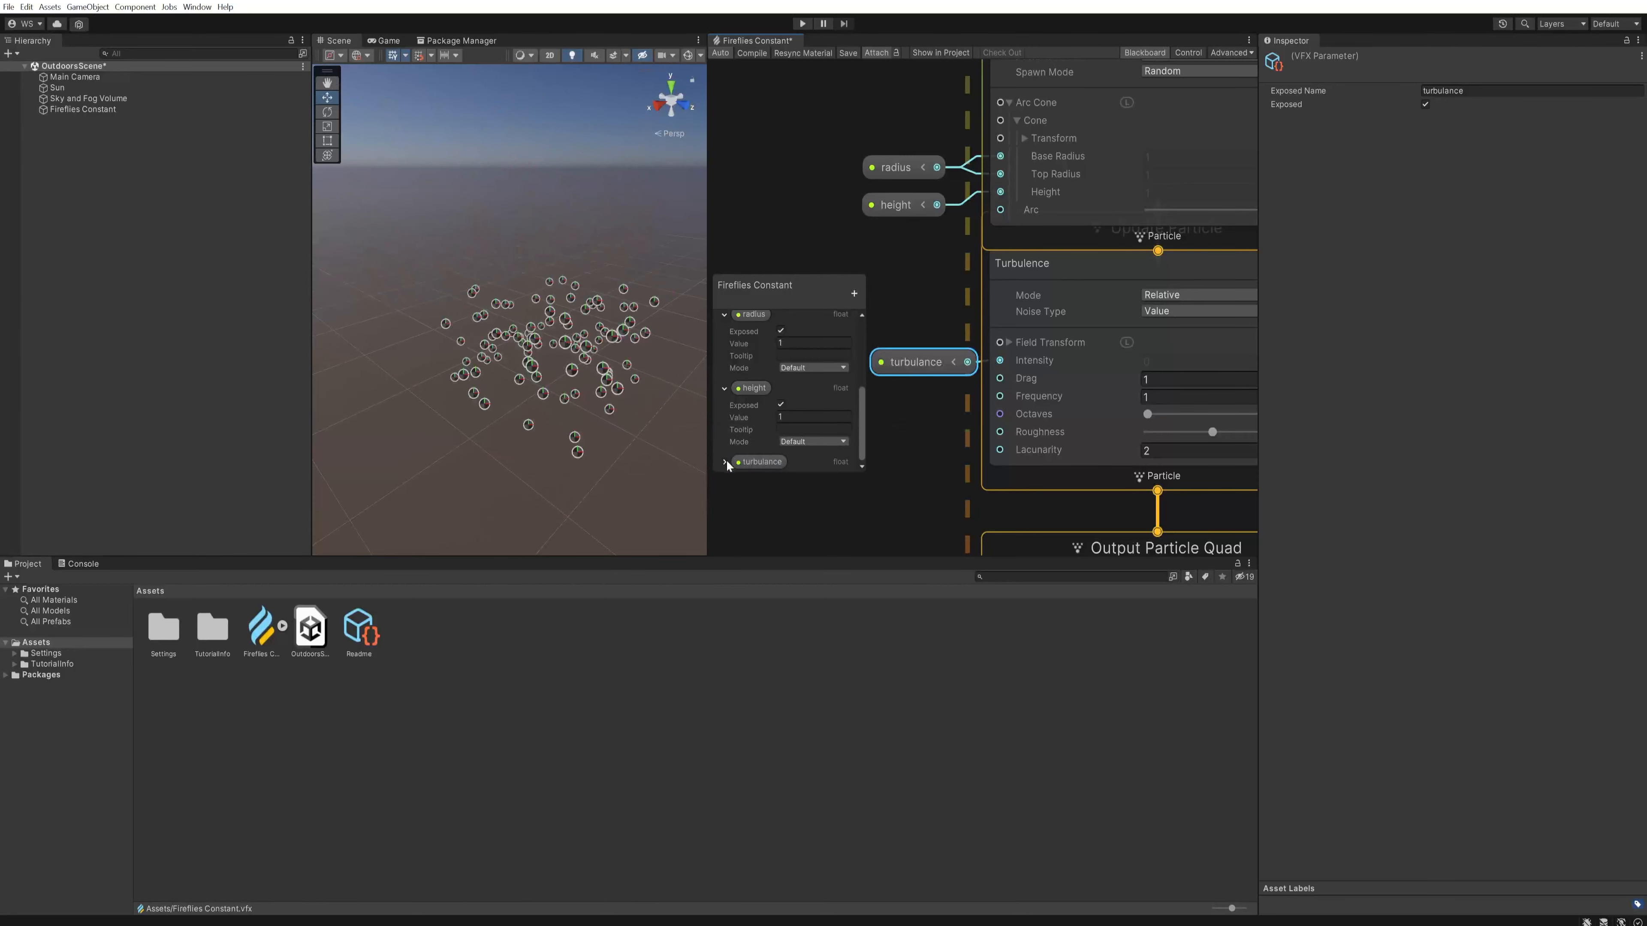
# Step: Try a value of 0.1 for the turbulance property, and reduce it to 0.05
pyautogui.scroll(-2, 725, 469)
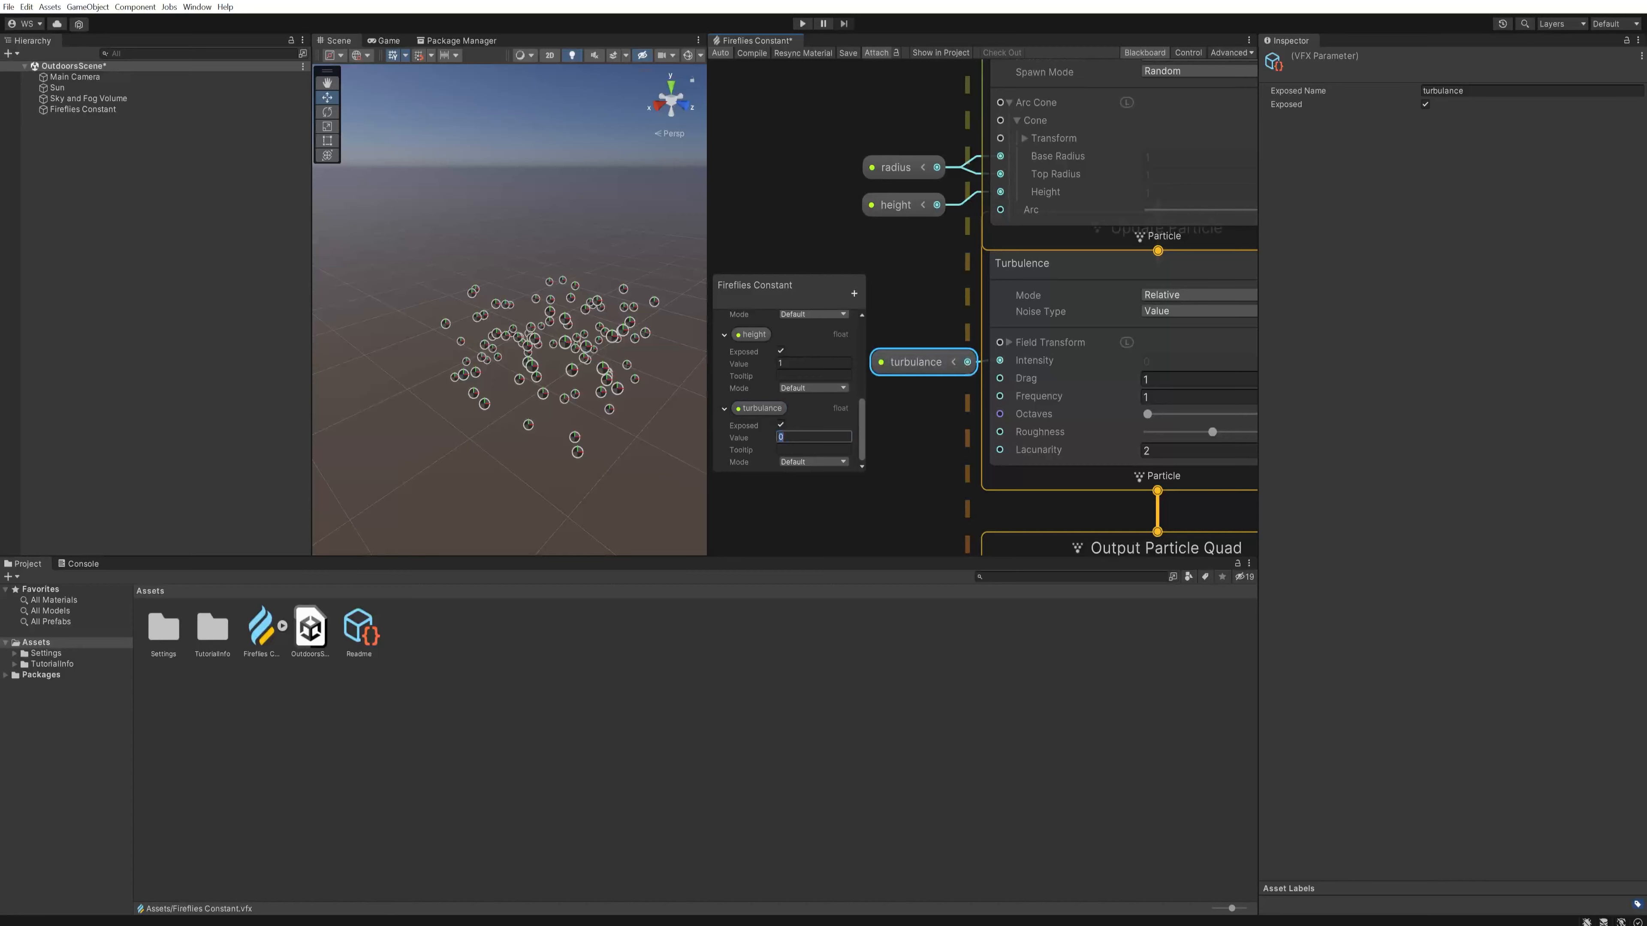
pyautogui.click(911, 443)
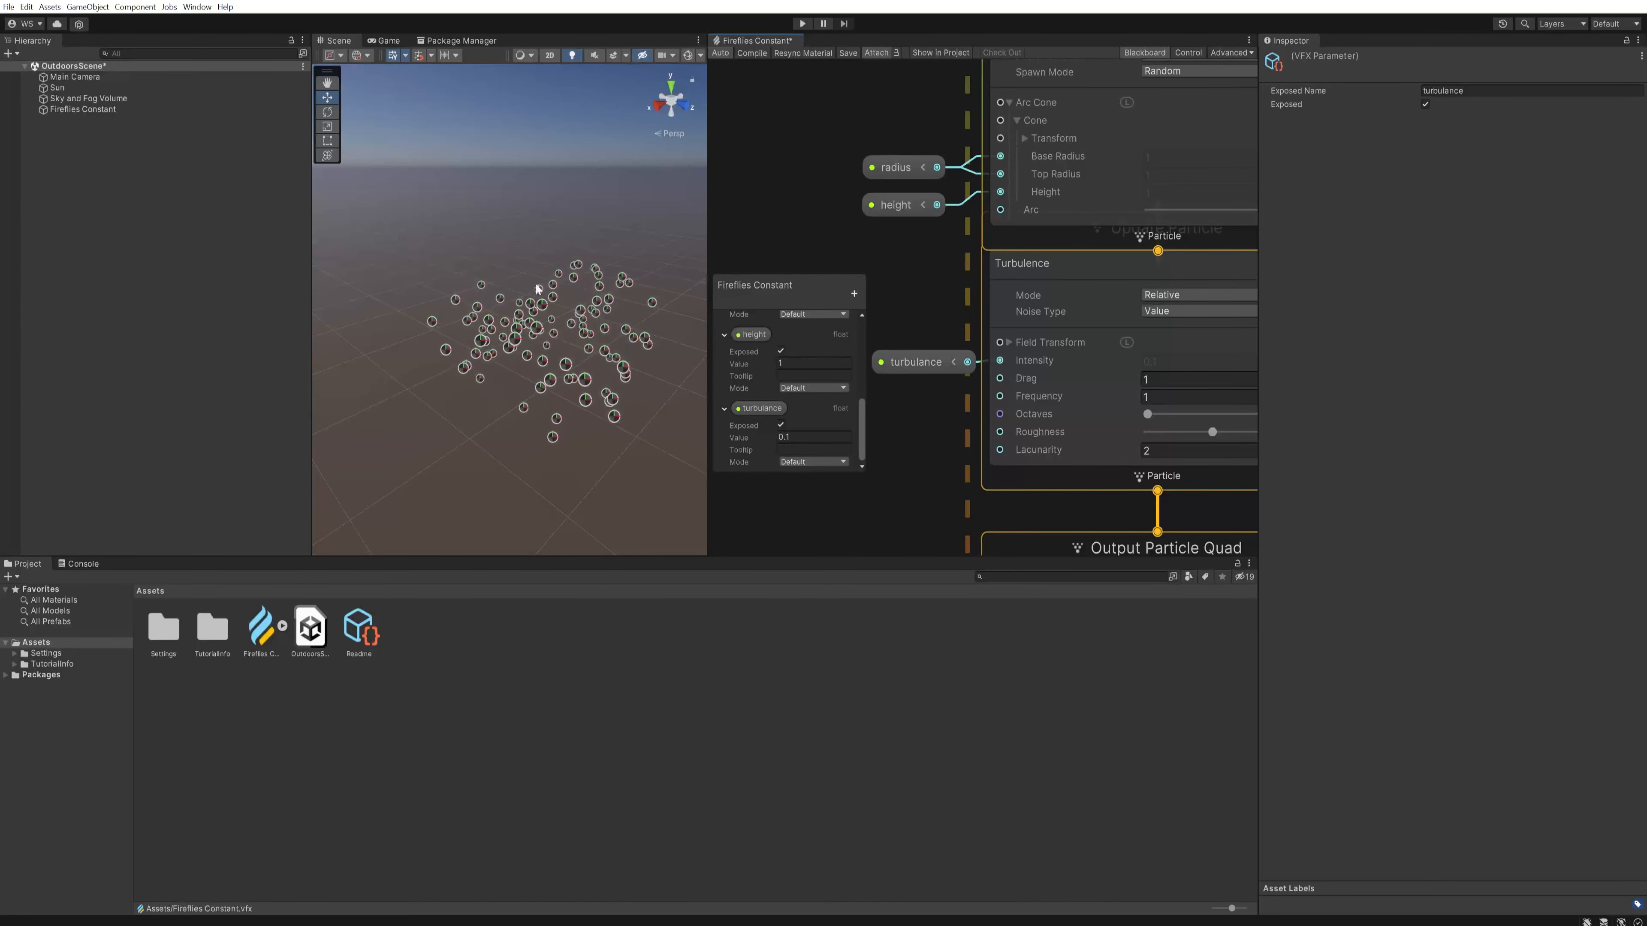
pyautogui.click(810, 436)
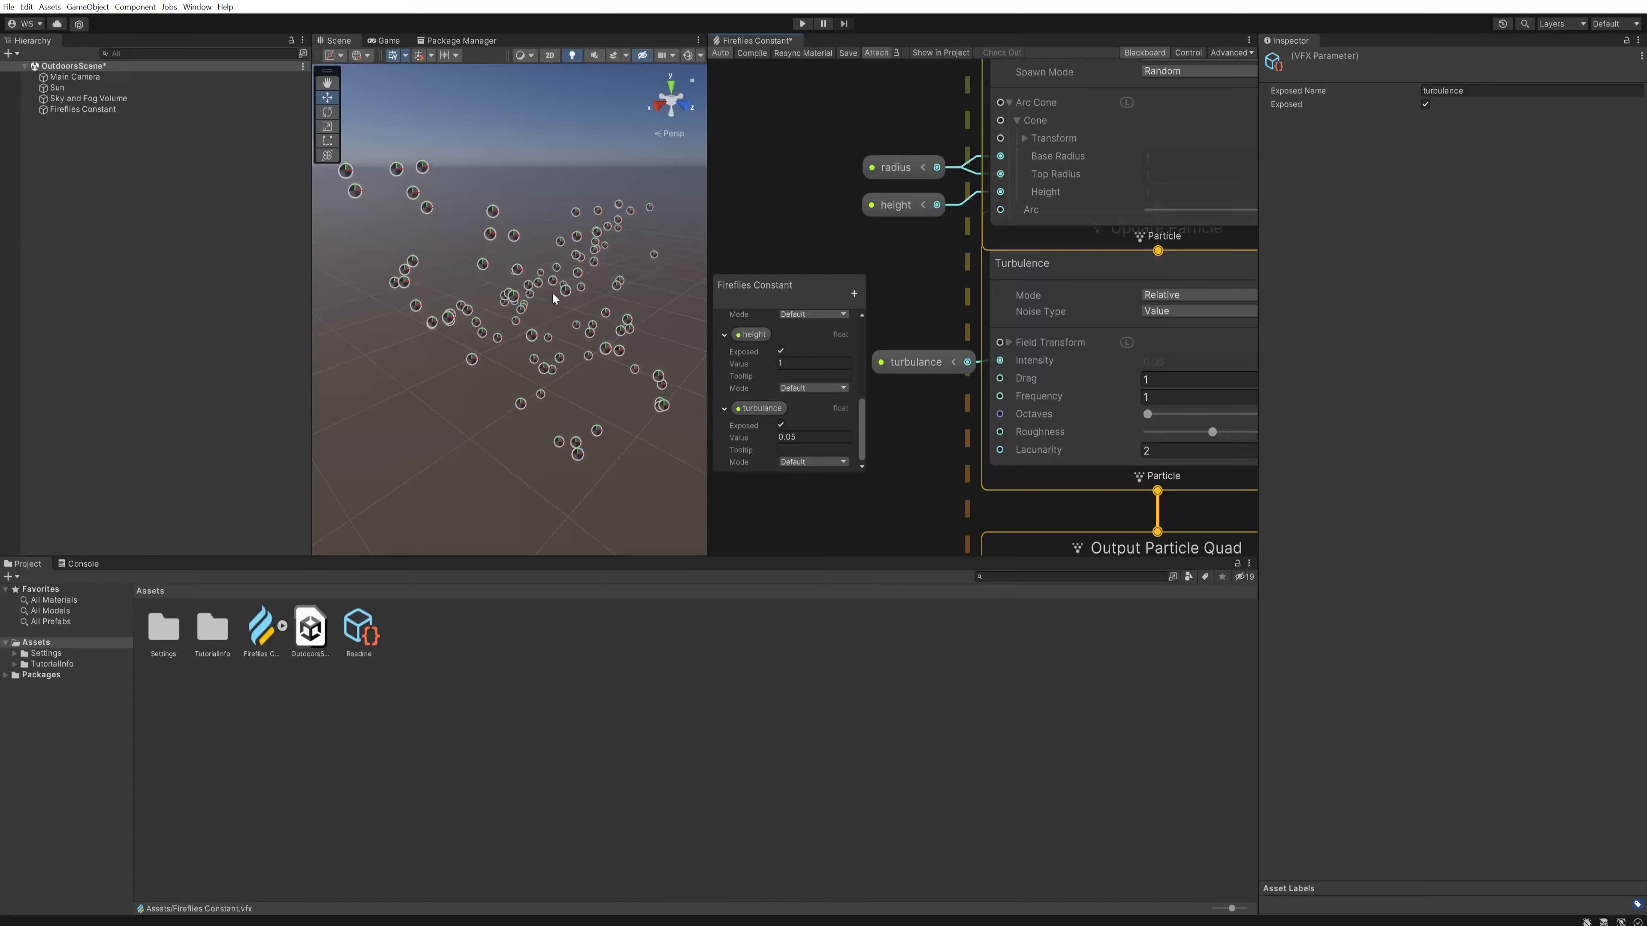
# Step: Set the Main Texture of the Output Particle Quad context to Default-Particle
pyautogui.keyDown('alt'); pyautogui.moveTo(553, 298); pyautogui.dragTo(663, 284); pyautogui.keyUp('alt')
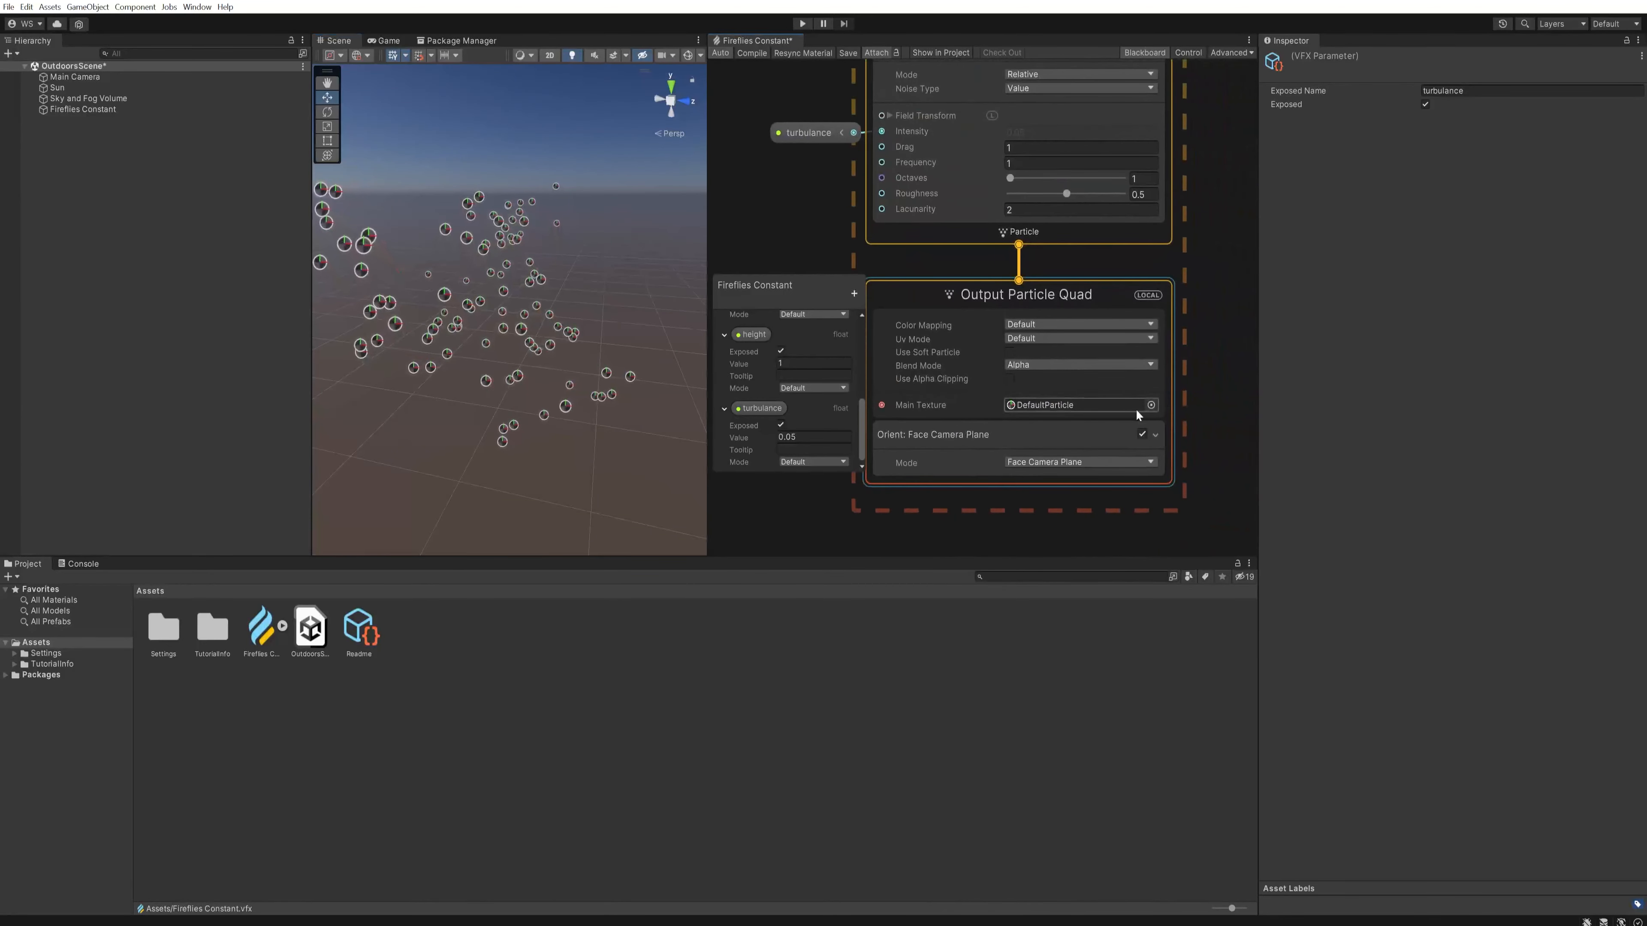
pyautogui.click(1151, 405)
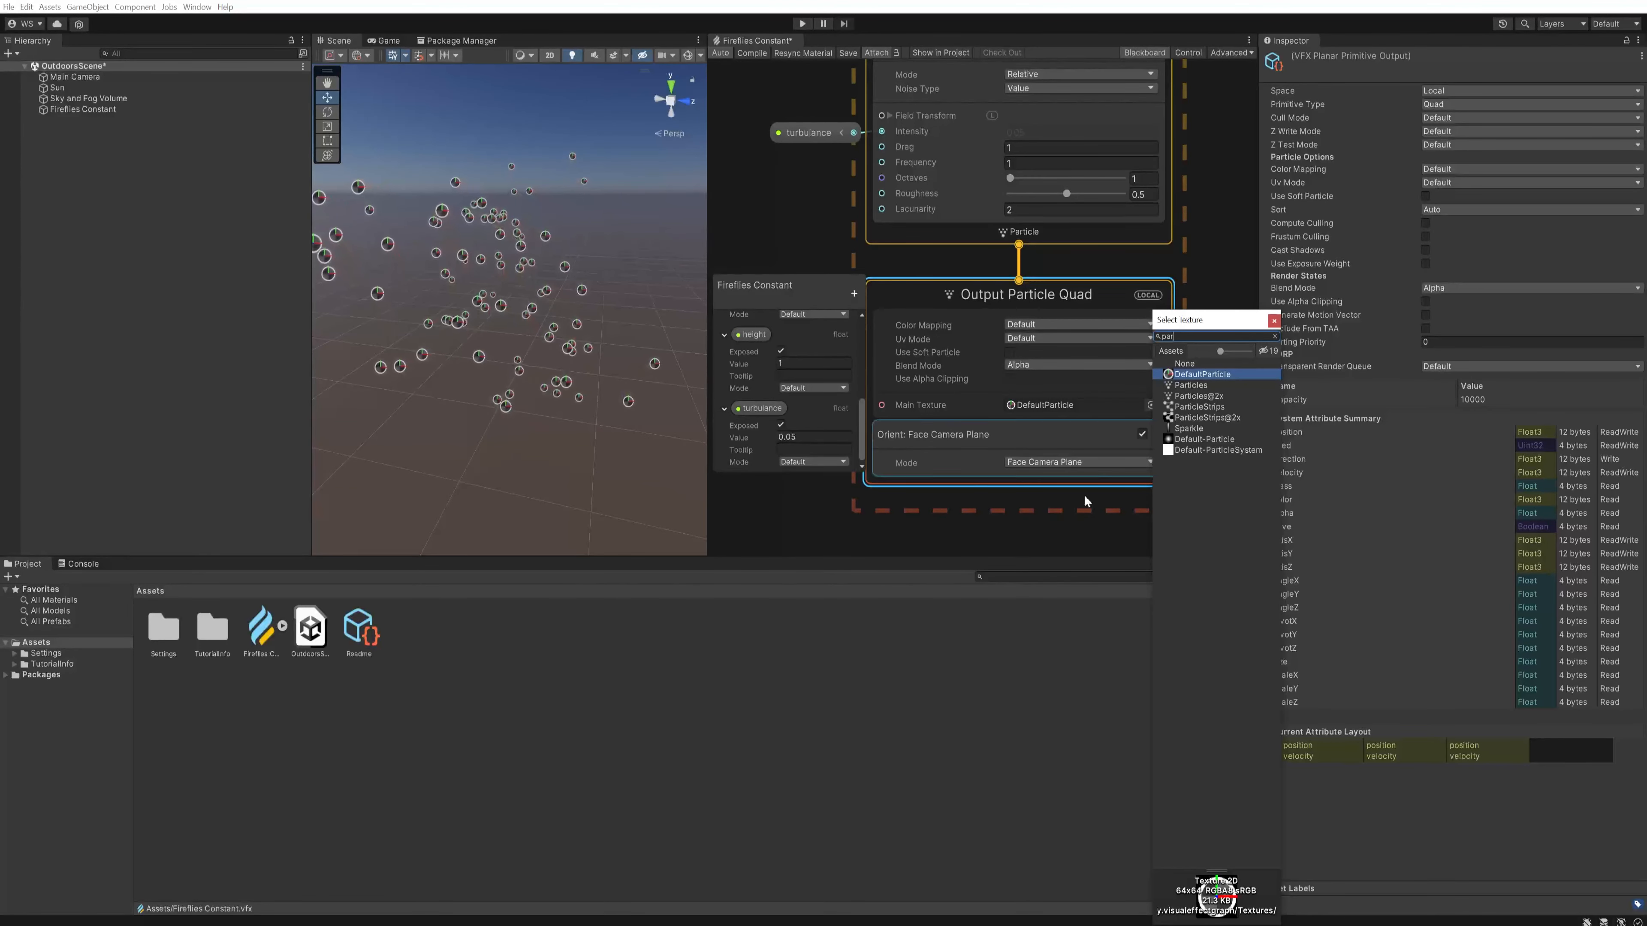
pyautogui.doubleClick(1235, 441)
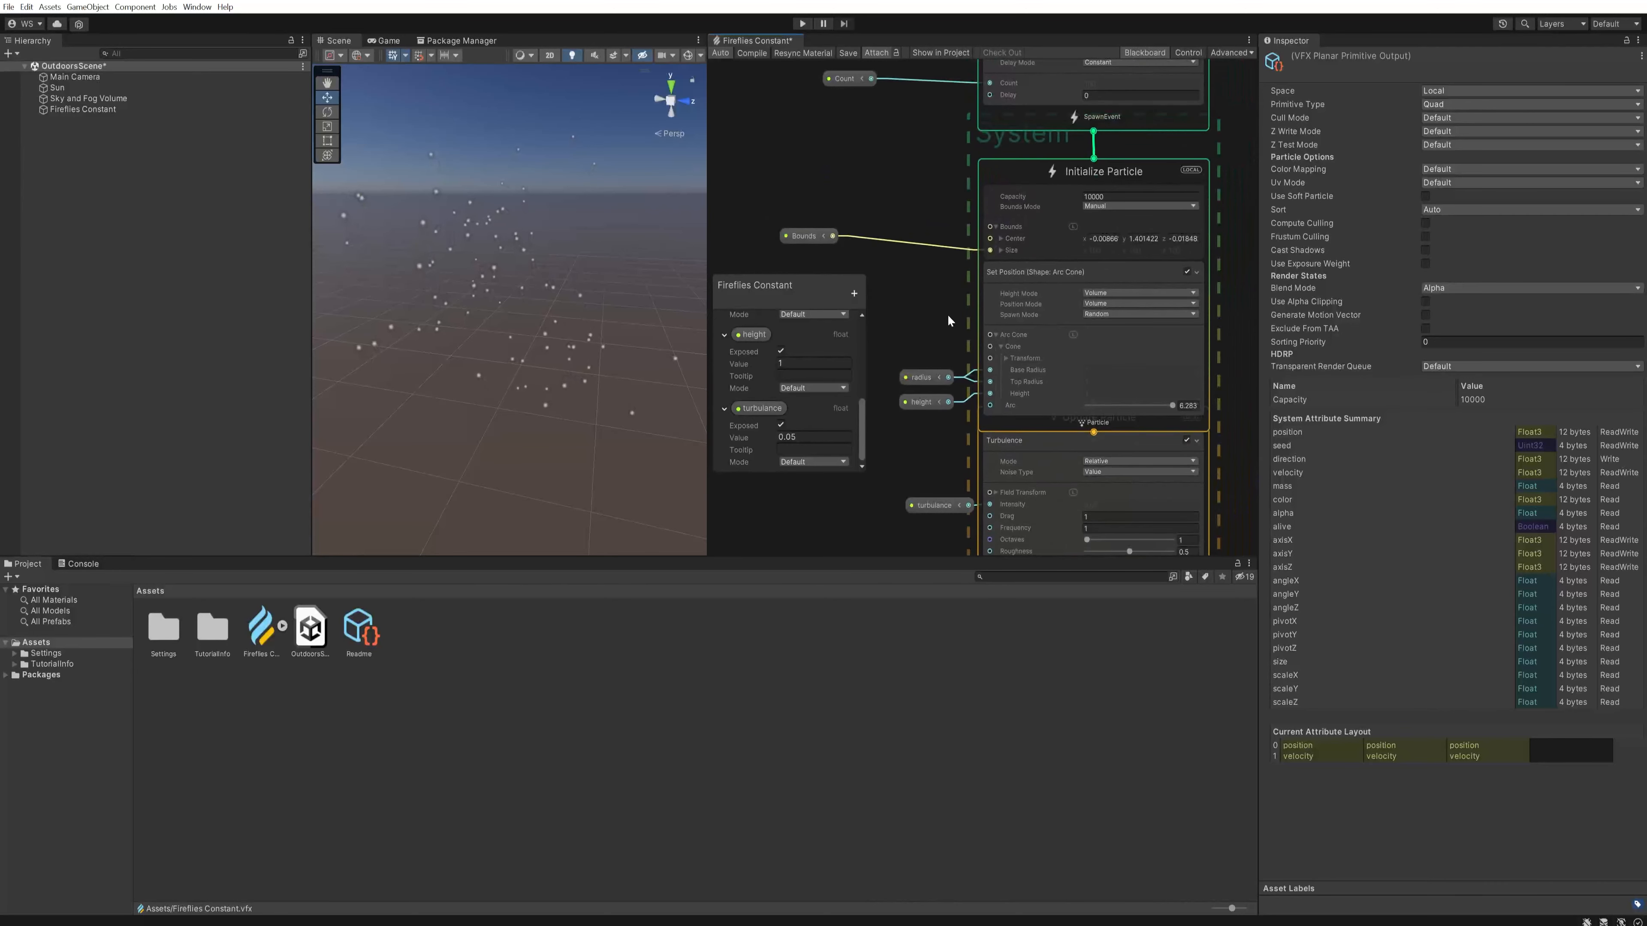
# Step: Add a Set Color block to the Initialize Particle context
pyautogui.moveTo(961, 261)
pyautogui.mouseDown(button='middle')
pyautogui.moveTo(940, 394)
pyautogui.moveTo(950, 325)
pyautogui.moveTo(929, 259)
pyautogui.mouseUp(button='middle')
pyautogui.scroll(-1, 943, 305)
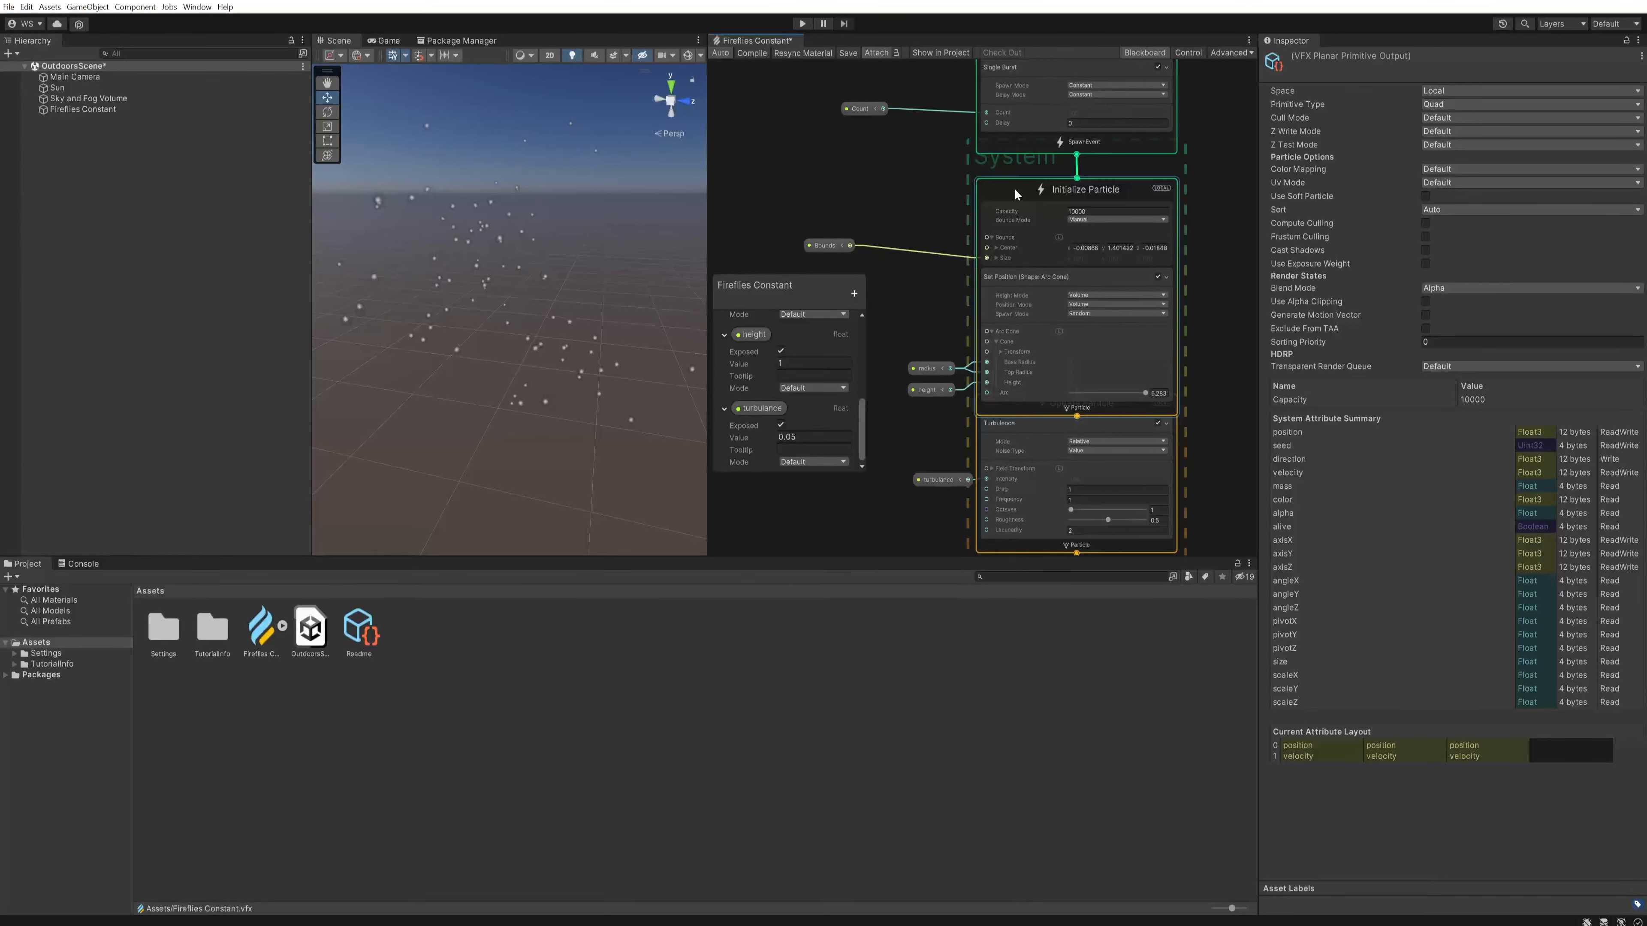
pyautogui.click(1015, 194)
pyautogui.press('space')
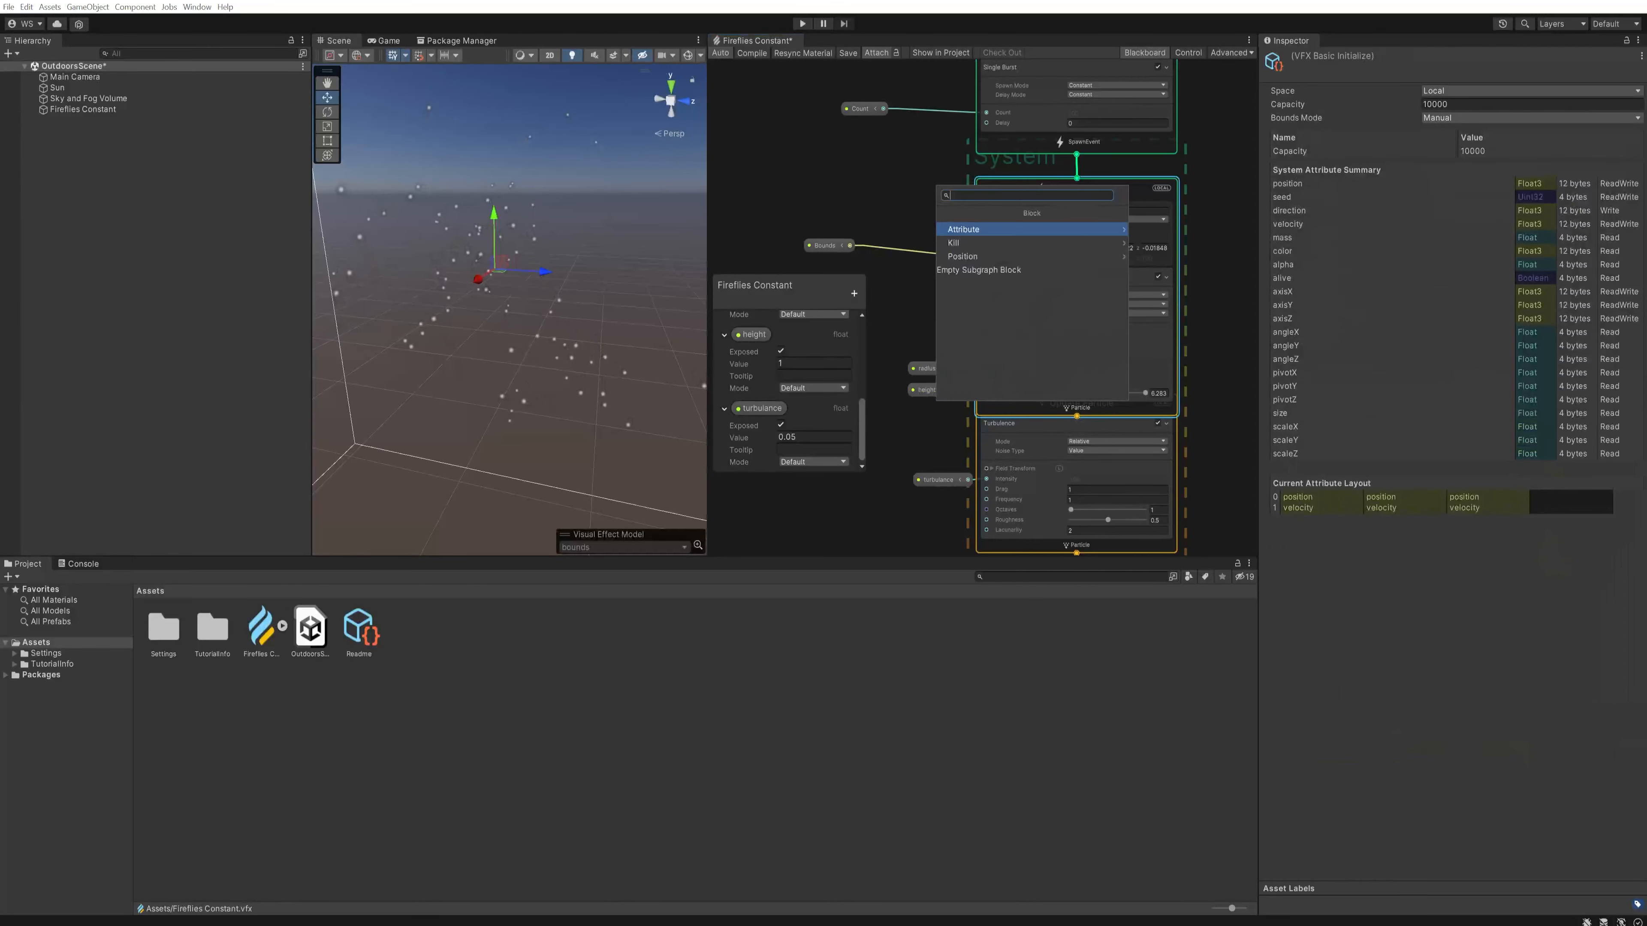
pyautogui.write('set colo')
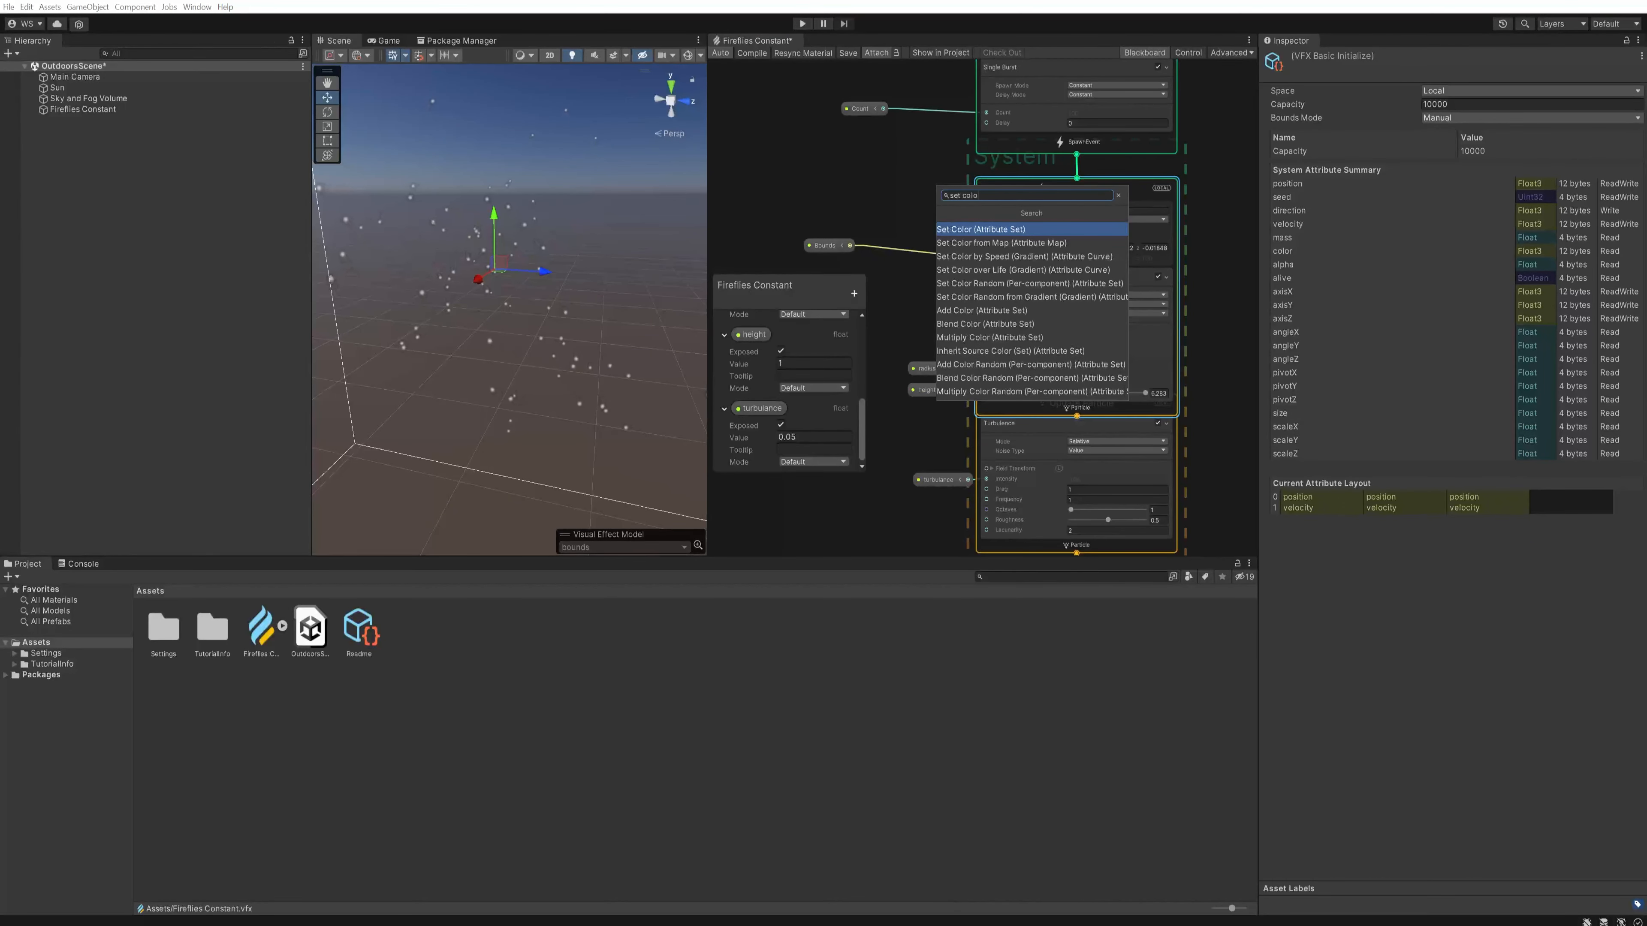
pyautogui.press('Return')
# Step: Create an exposed Color property in light green (RGB 94, 255, 94) with HDR intensity 4 and connect it to the Set Color block
pyautogui.click(854, 293)
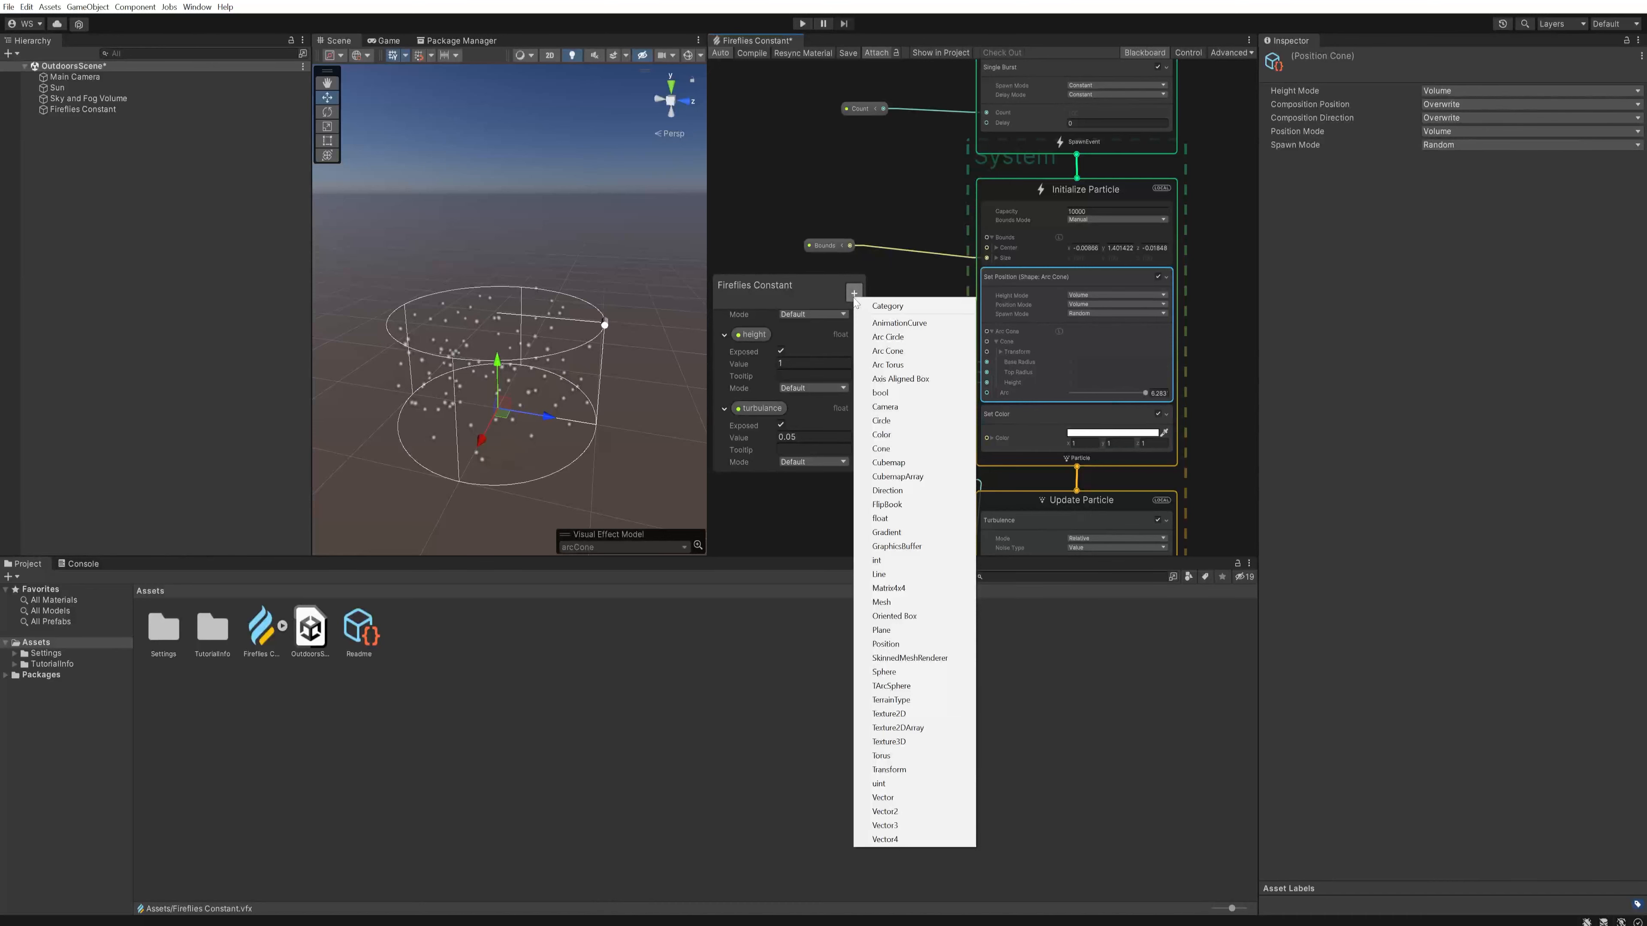
pyautogui.click(880, 433)
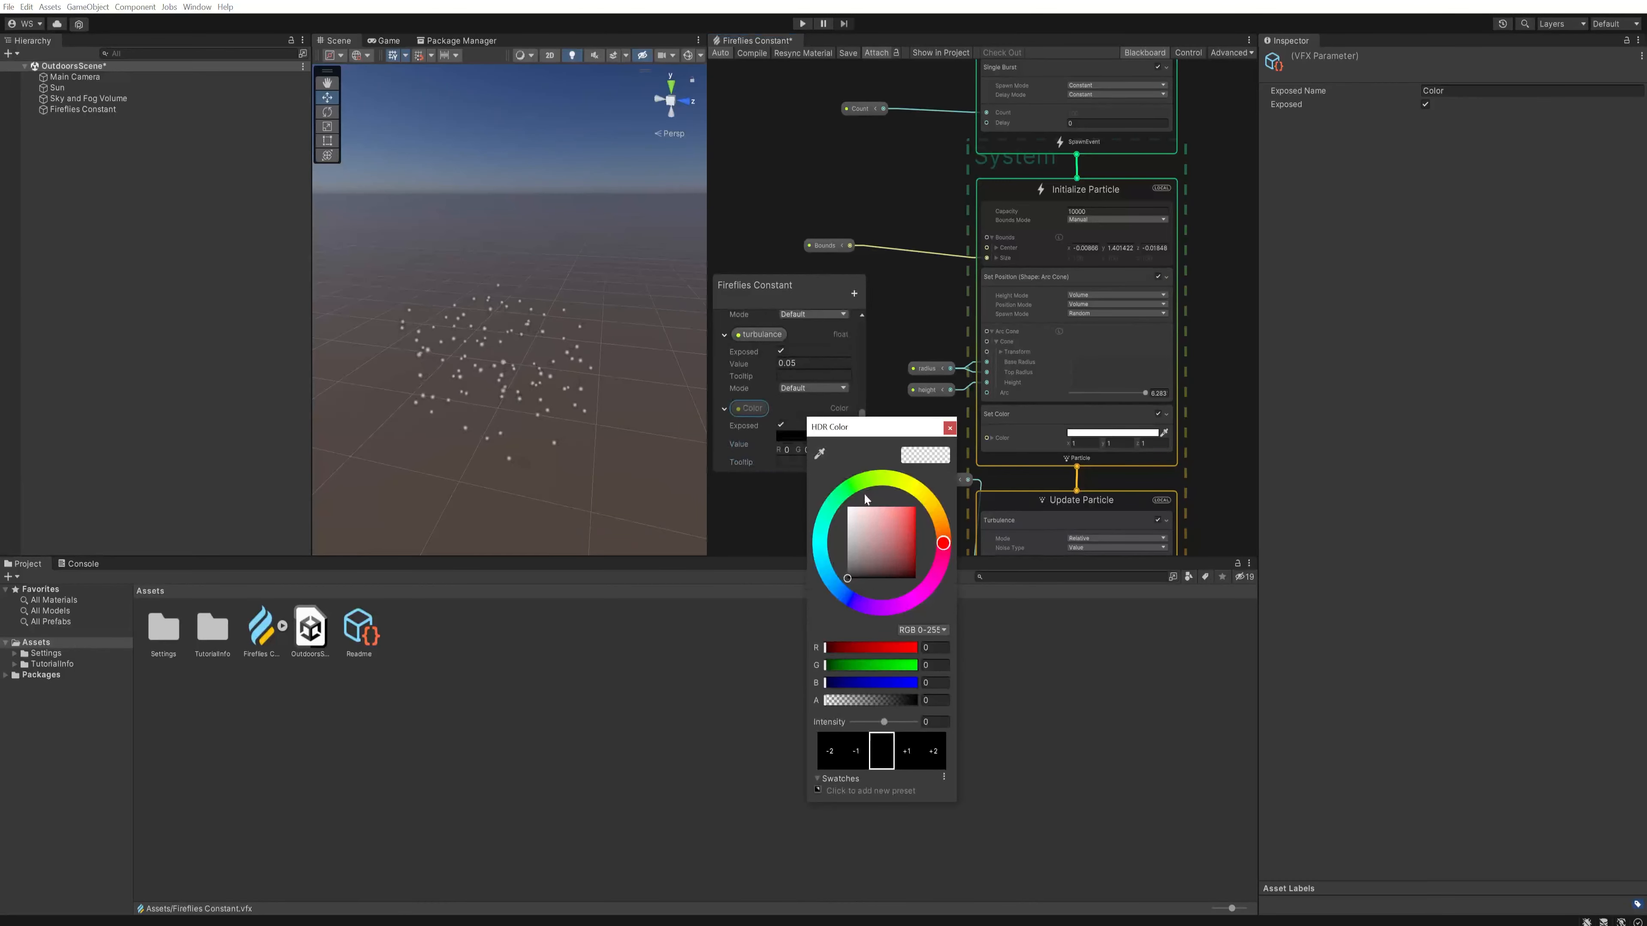
pyautogui.click(851, 490)
pyautogui.click(888, 507)
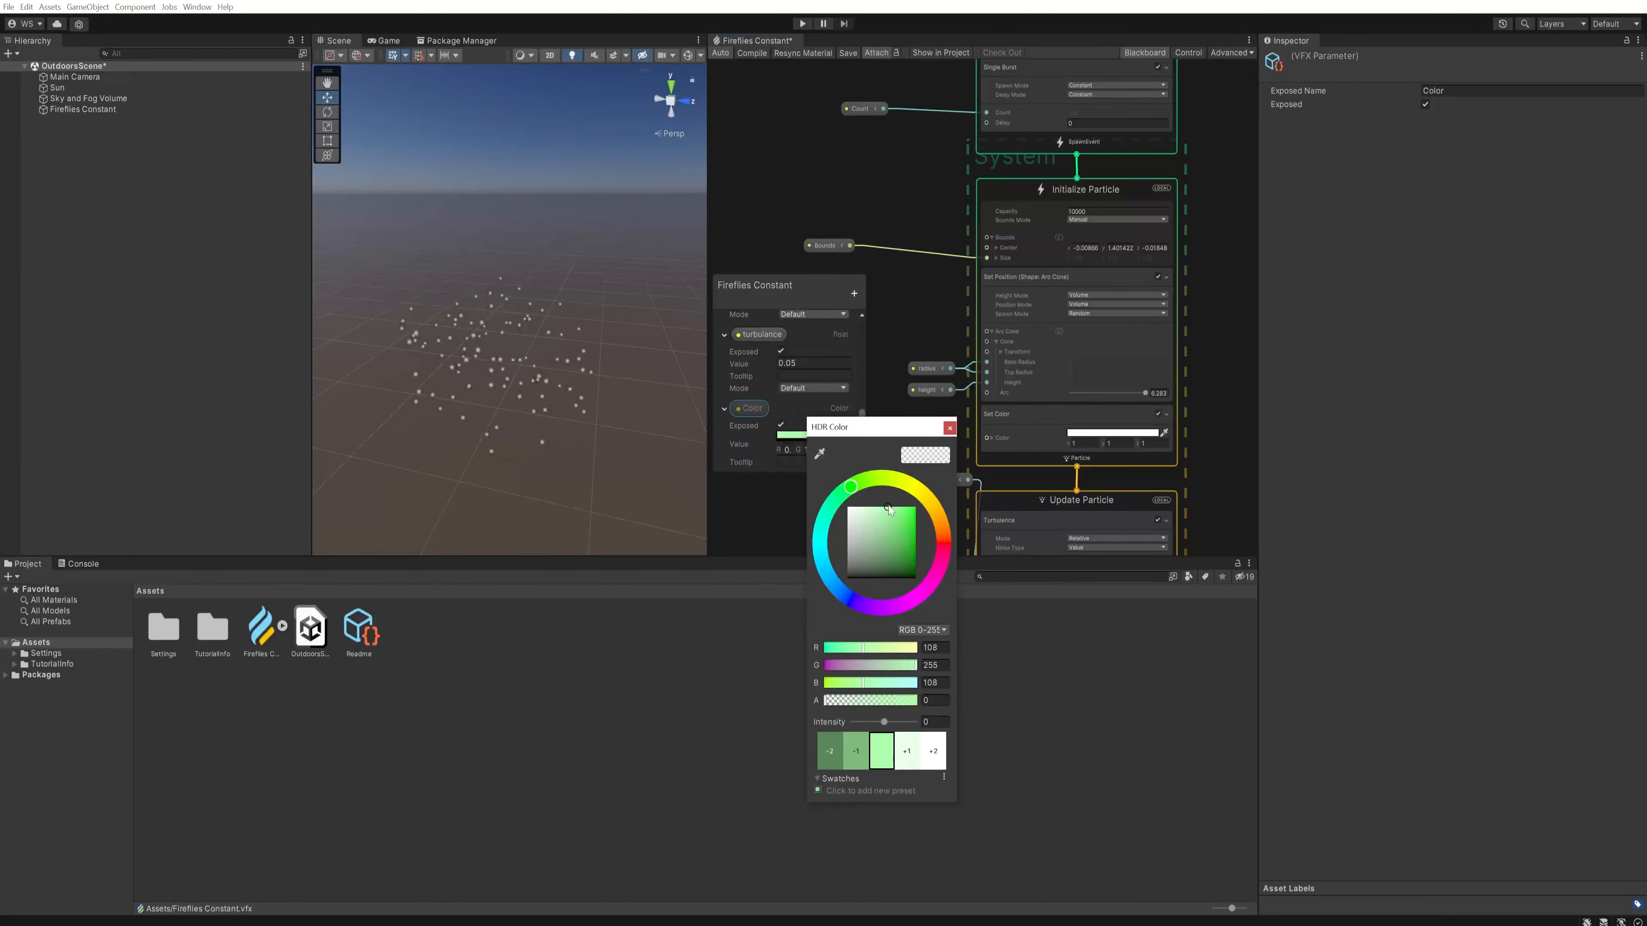
pyautogui.click(933, 753)
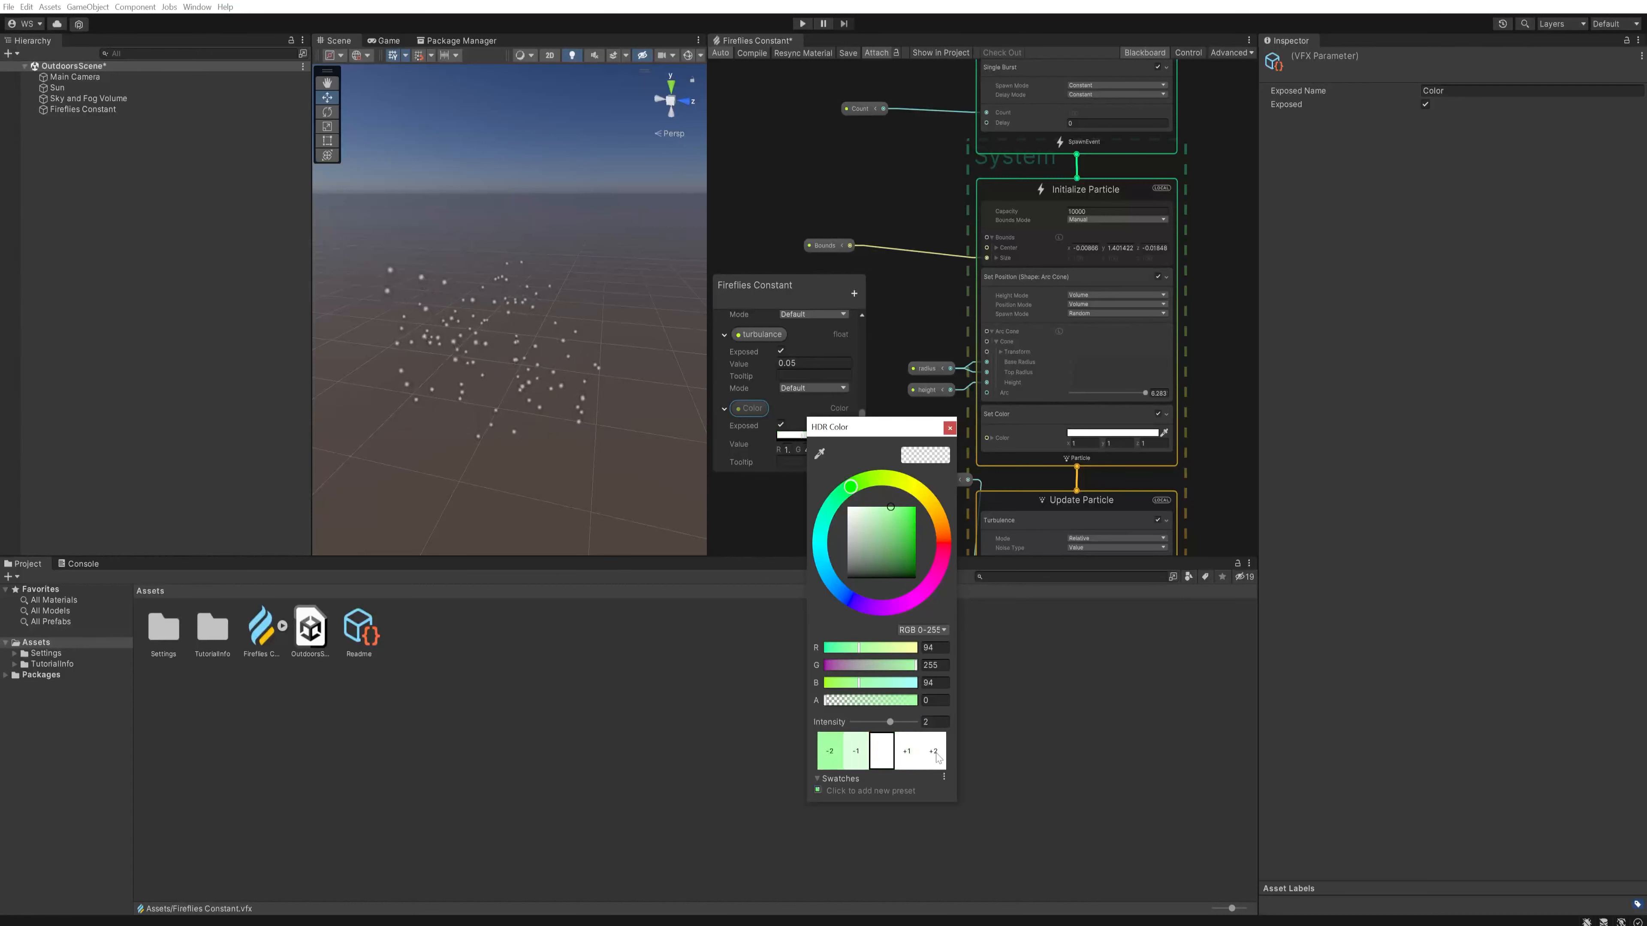
pyautogui.click(934, 754)
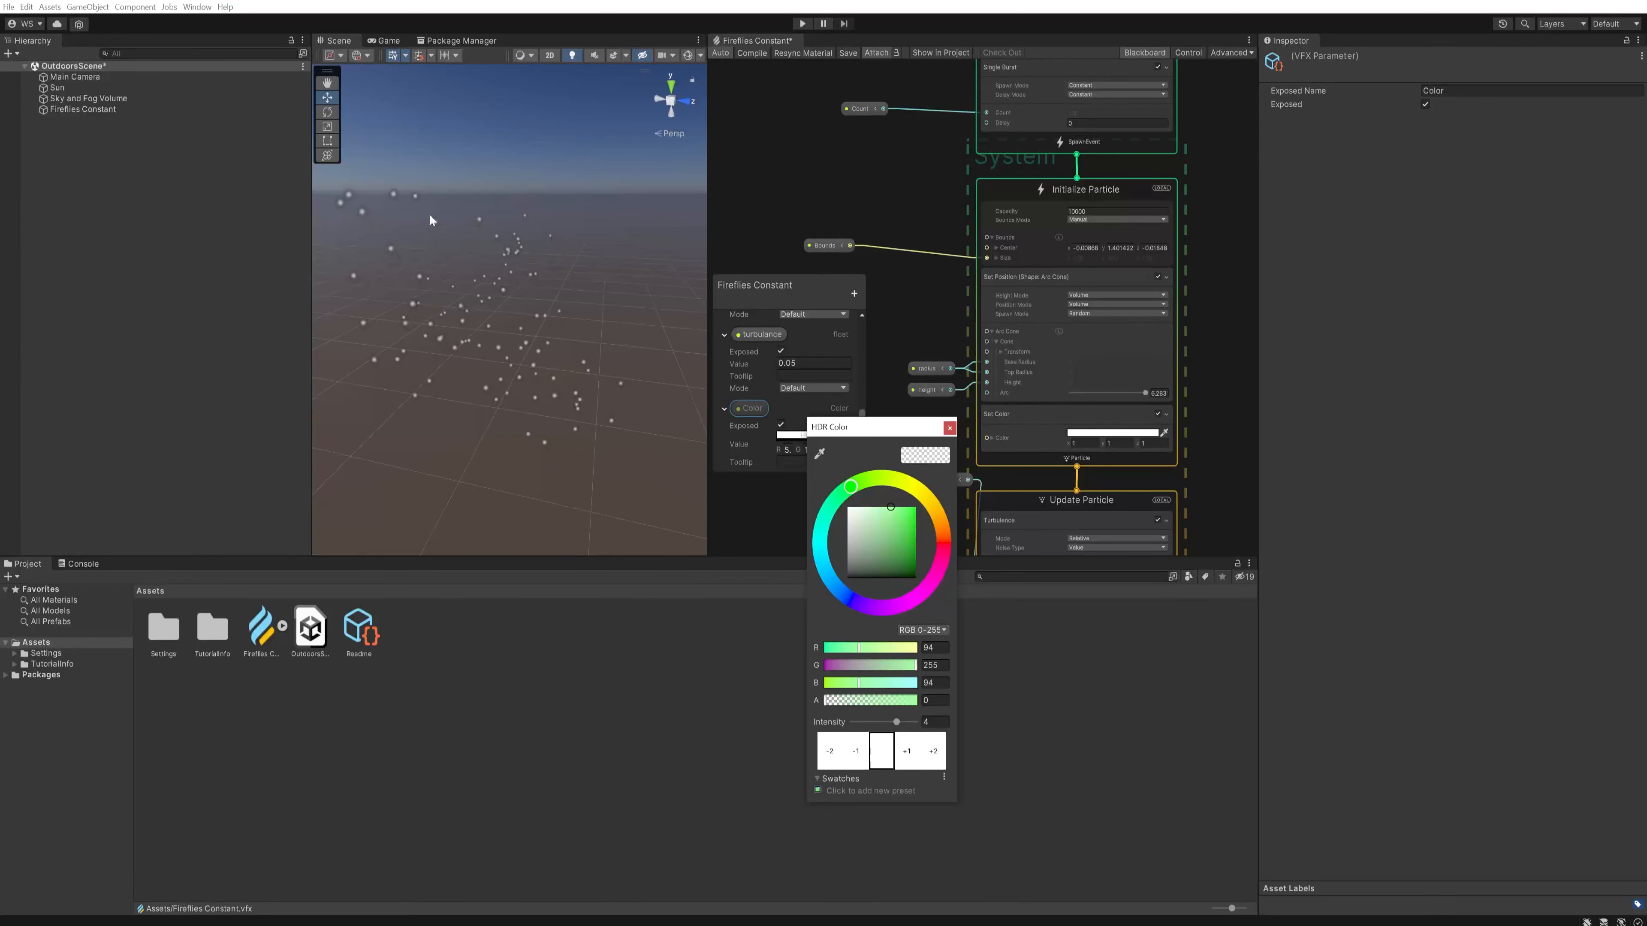
pyautogui.click(746, 447)
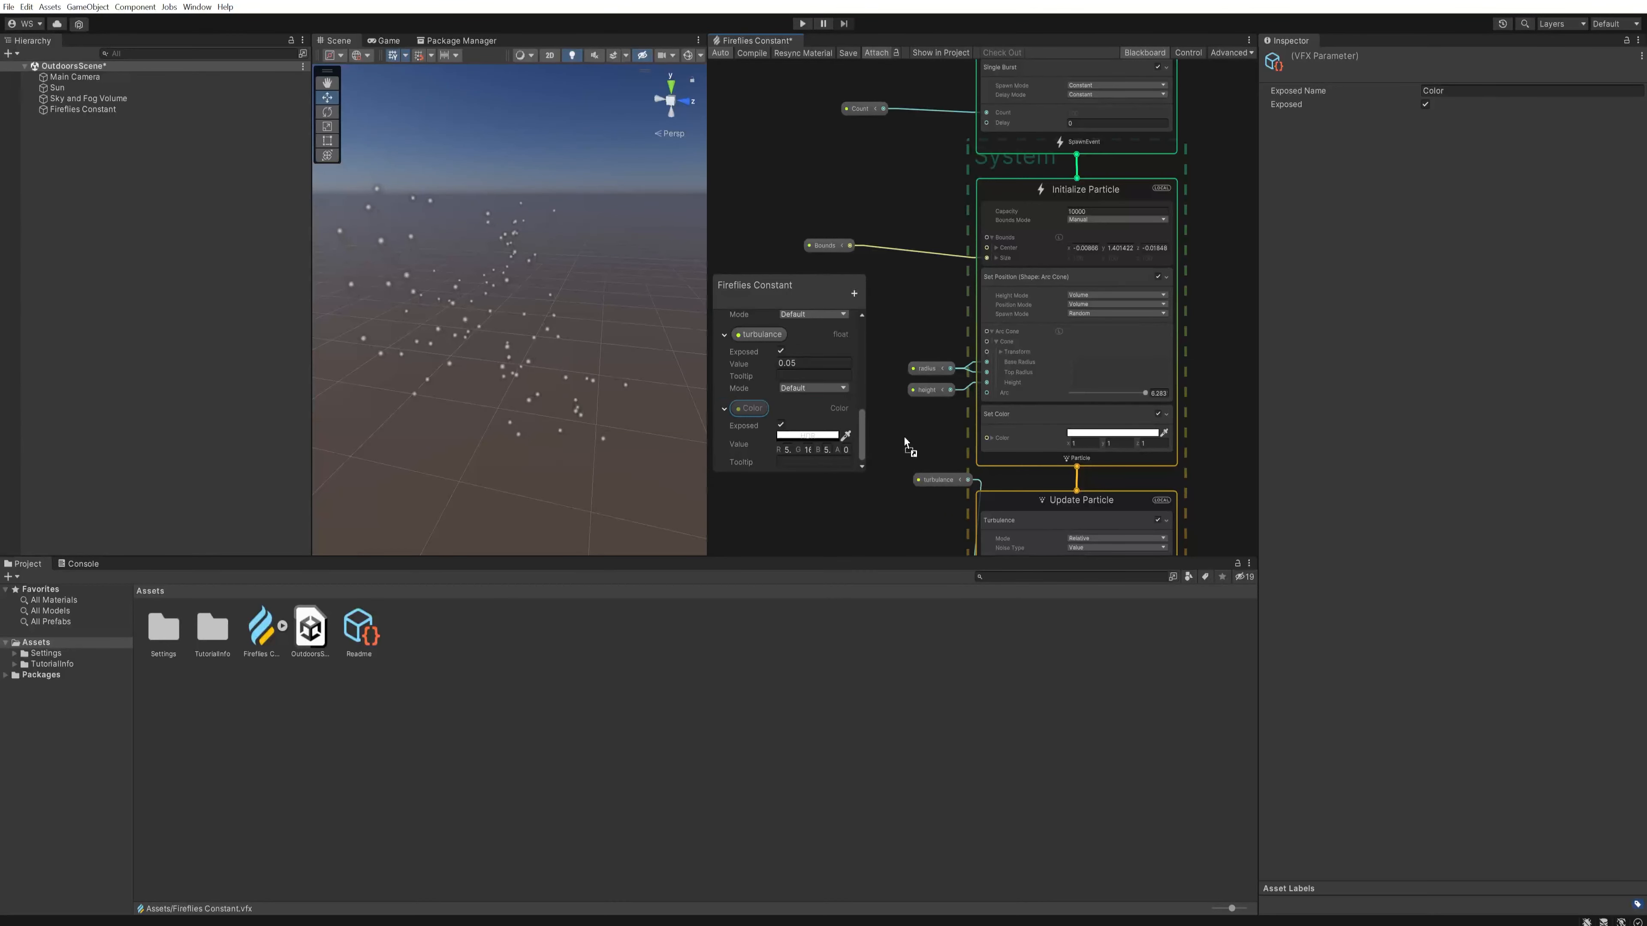
pyautogui.moveTo(904, 437); pyautogui.dragTo(987, 439)
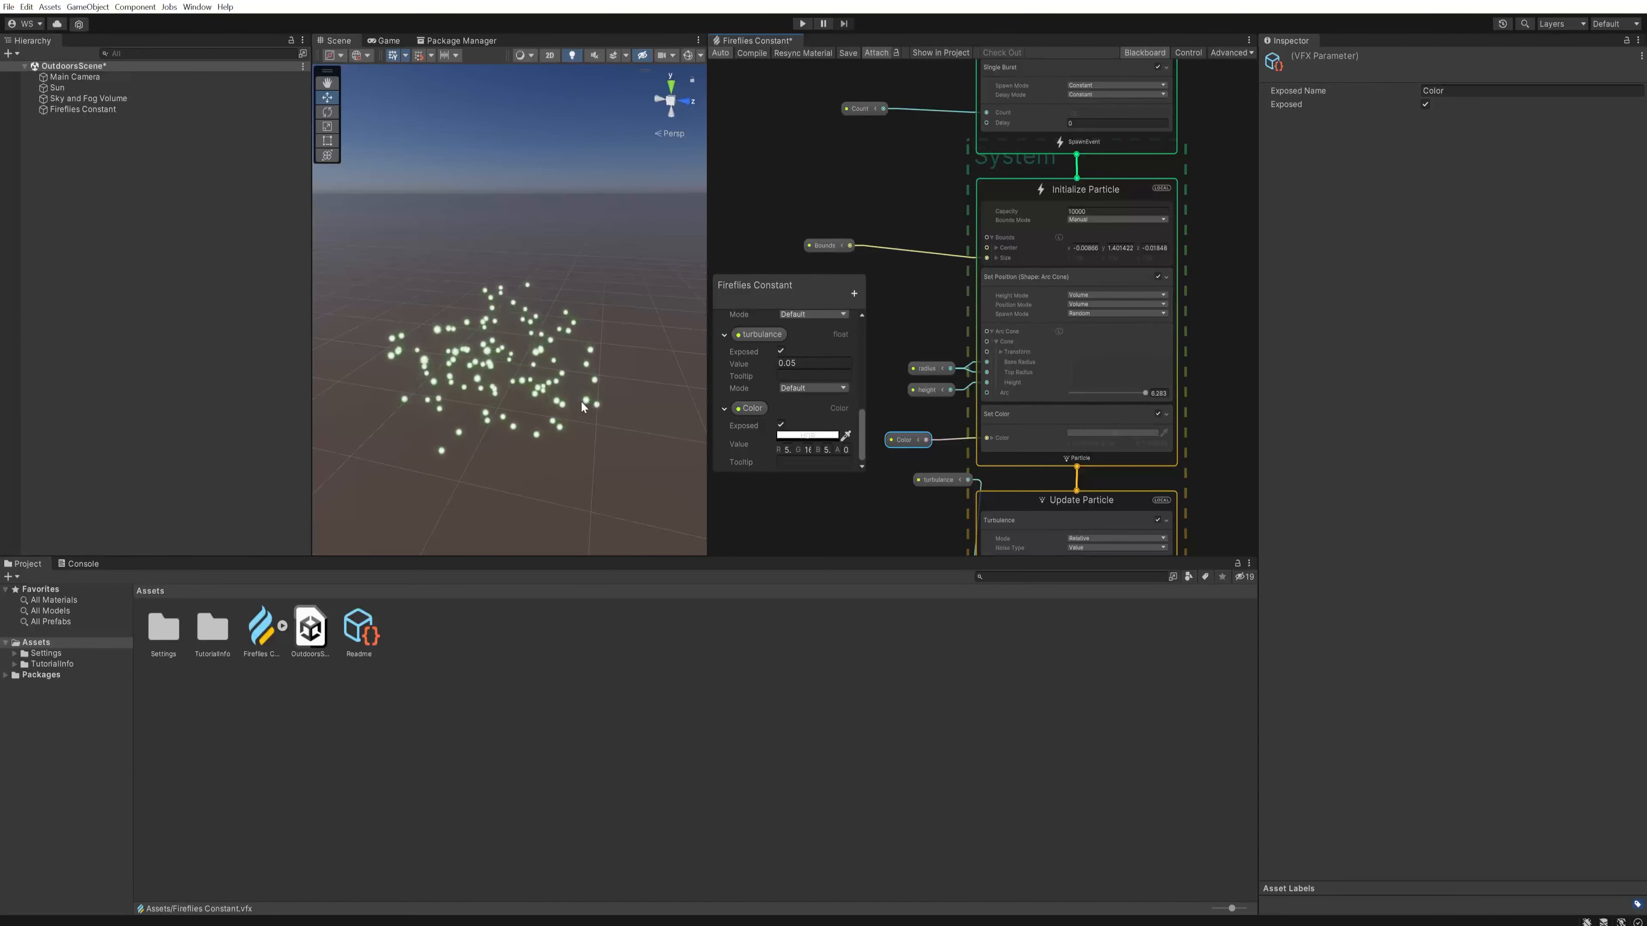
# Step: Add a Set Size block to the Initialize Particle context
pyautogui.click(1017, 191)
pyautogui.press('space')
pyautogui.write('size')
pyautogui.press('Down')
pyautogui.press('Return')
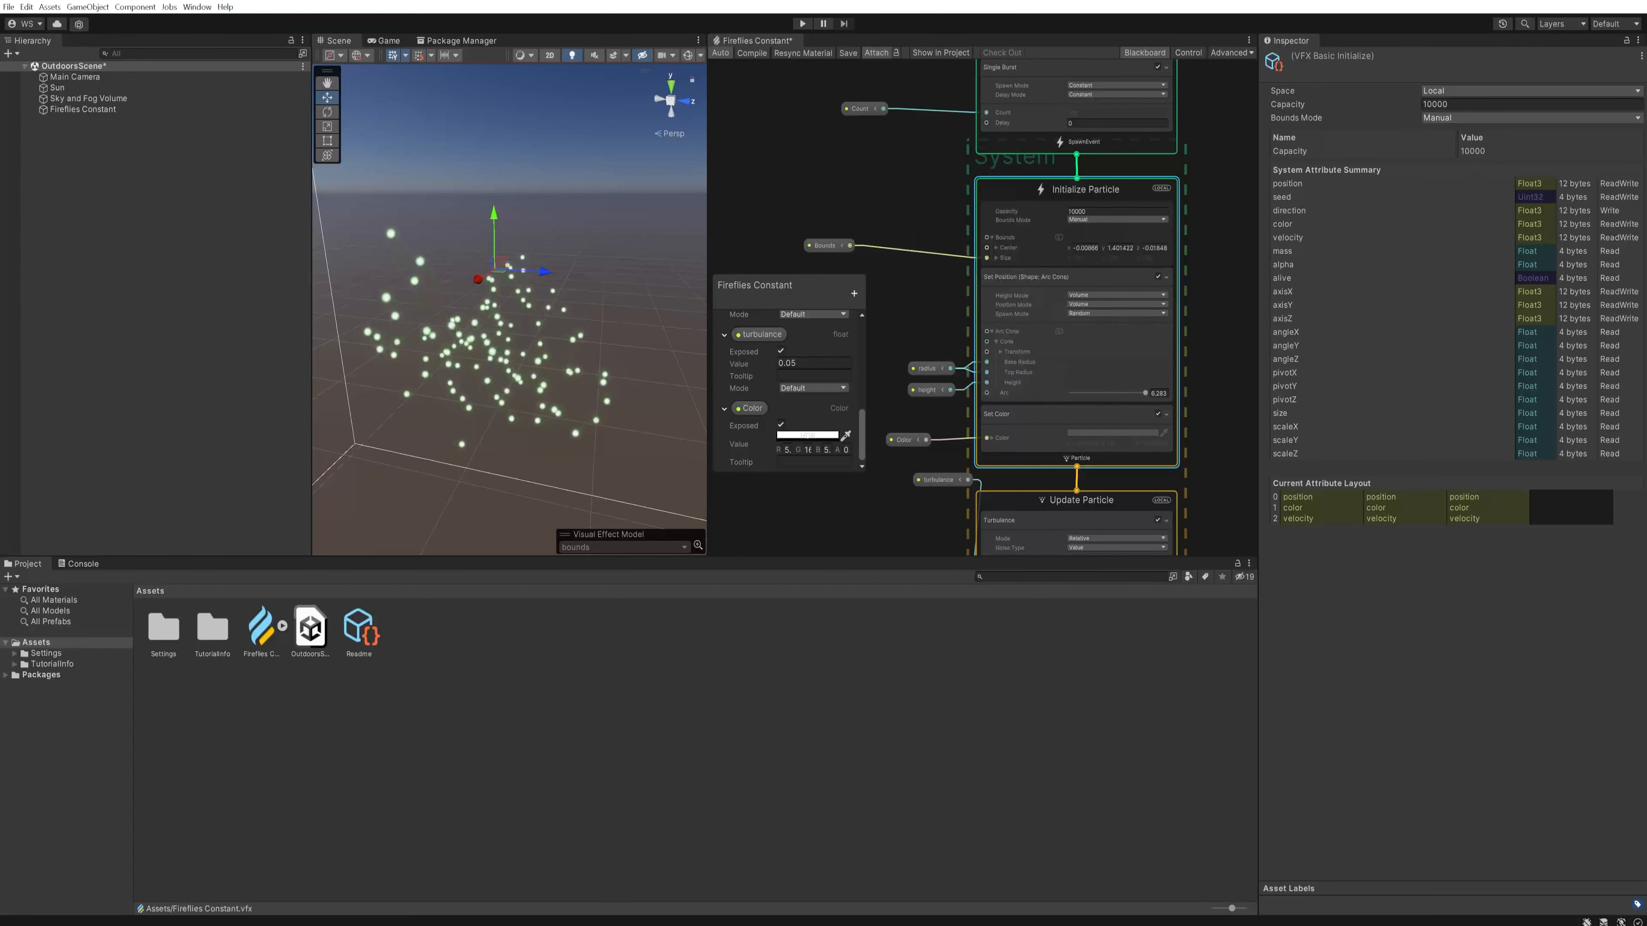
pyautogui.scroll(-1, 908, 428)
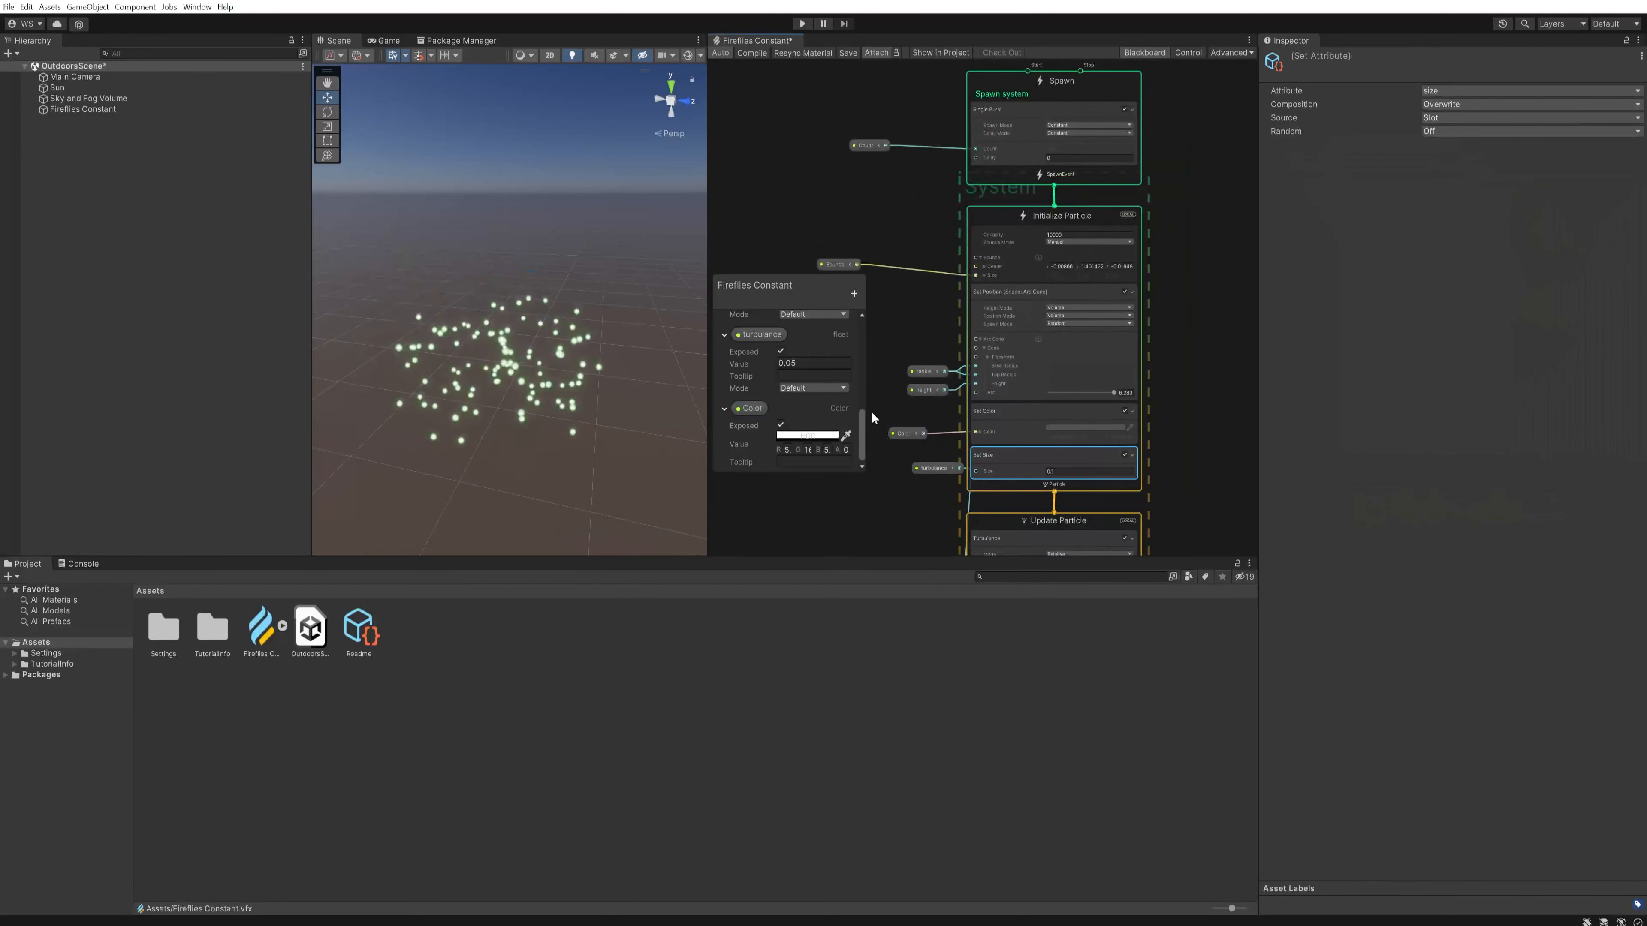
# Step: Create an exposed float property named size with value 1 and place it in the graph, moving the turbulance node aside
pyautogui.click(854, 294)
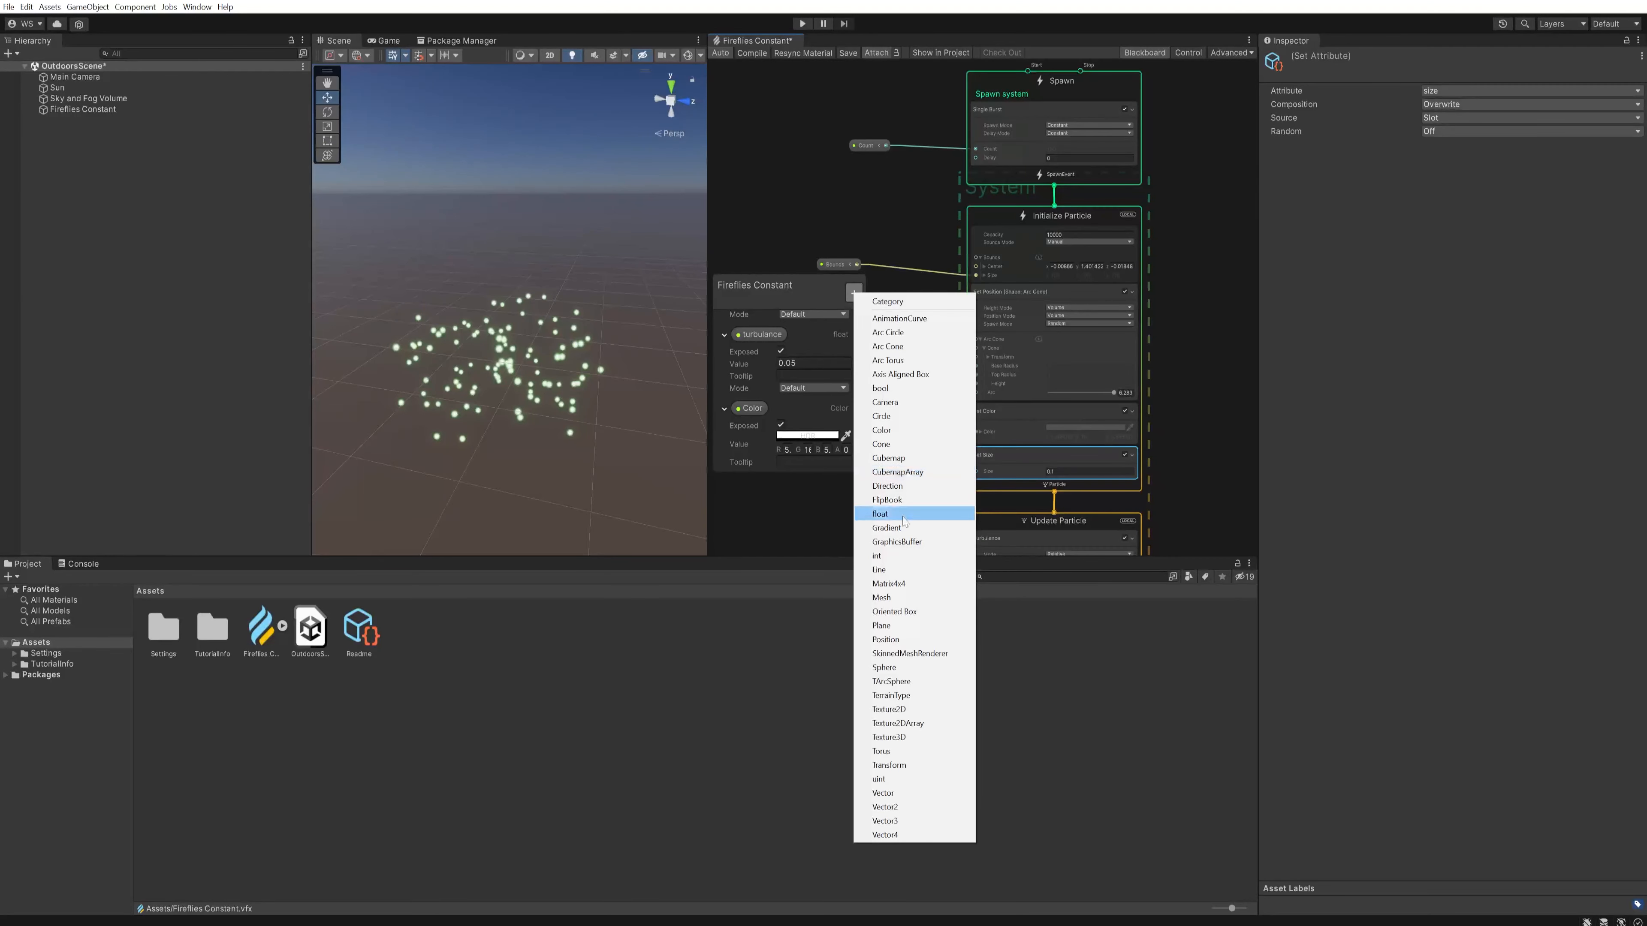
pyautogui.click(880, 514)
pyautogui.scroll(-2, 862, 414)
pyautogui.click(813, 436)
pyautogui.write('1')
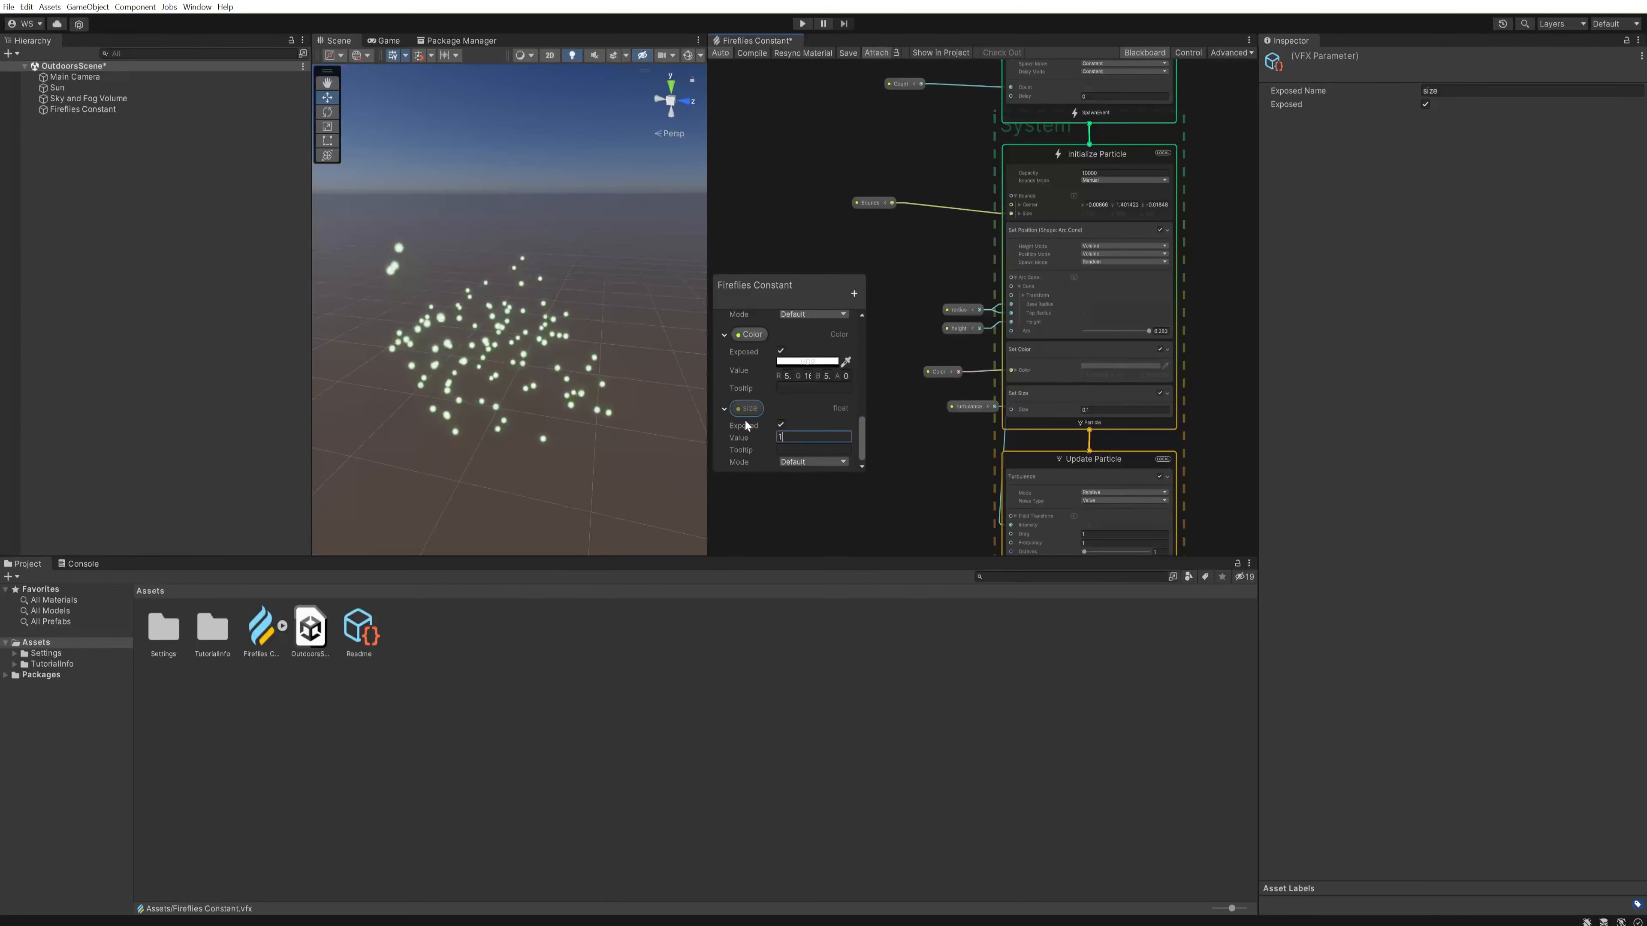
pyautogui.press('Return')
pyautogui.moveTo(893, 417); pyautogui.dragTo(893, 415)
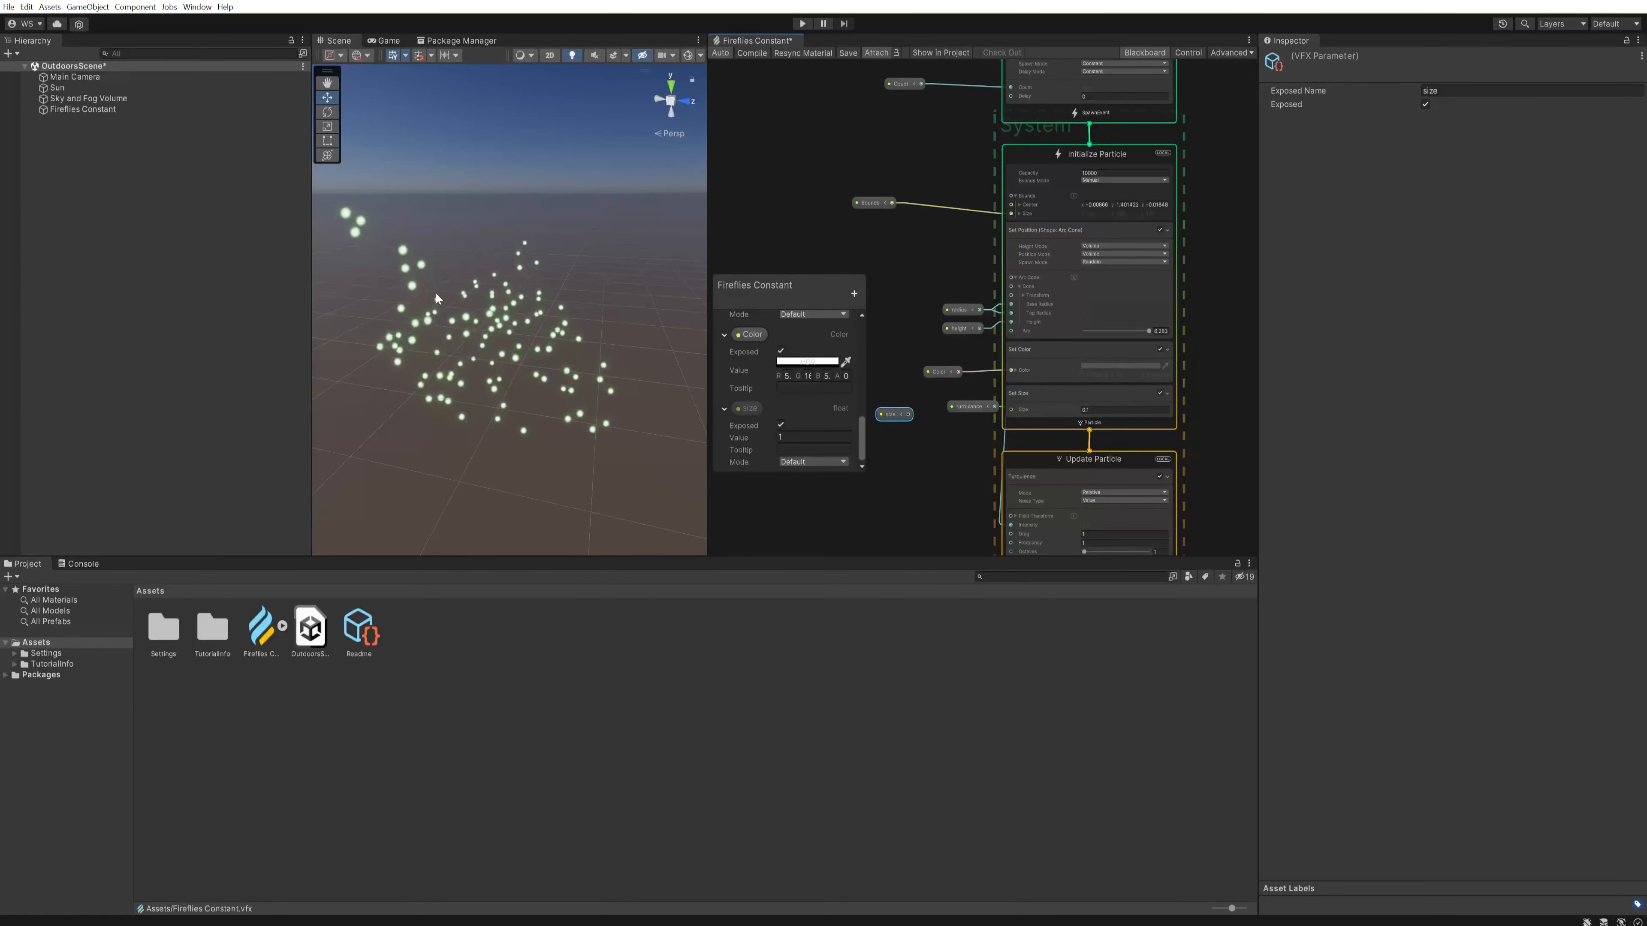
pyautogui.moveTo(973, 409); pyautogui.dragTo(921, 443)
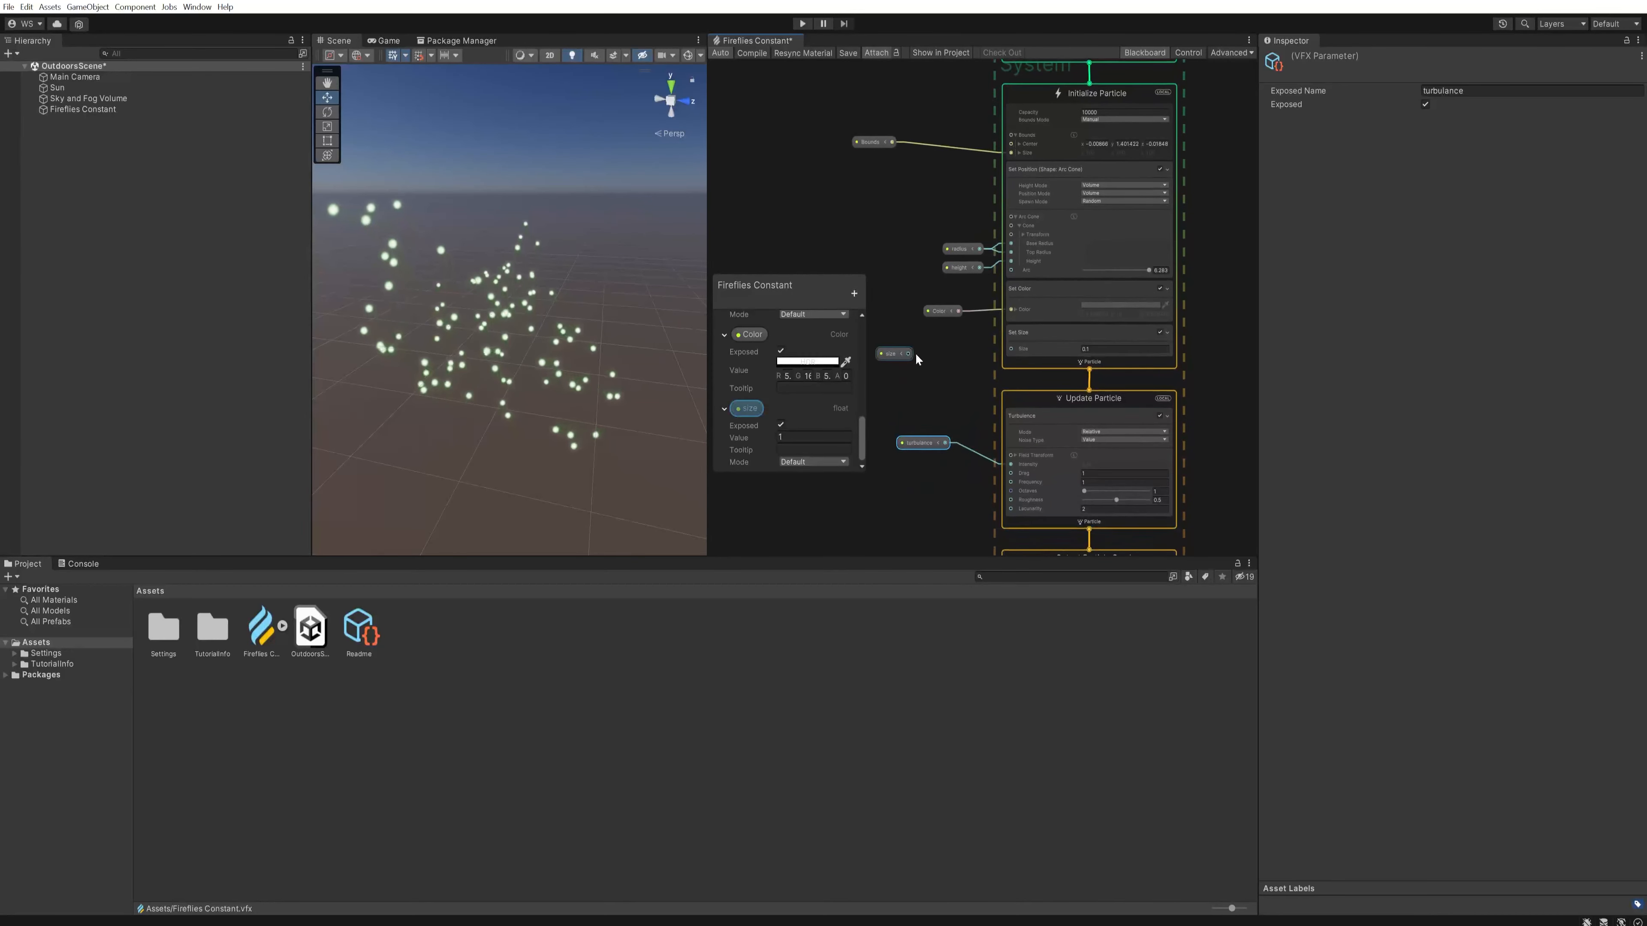
# Step: Divide the size property by 10 with a Divide node and connect the result to the Set Size block
pyautogui.press('space')
pyautogui.write('div')
pyautogui.press('Return')
pyautogui.moveTo(954, 376); pyautogui.dragTo(946, 339)
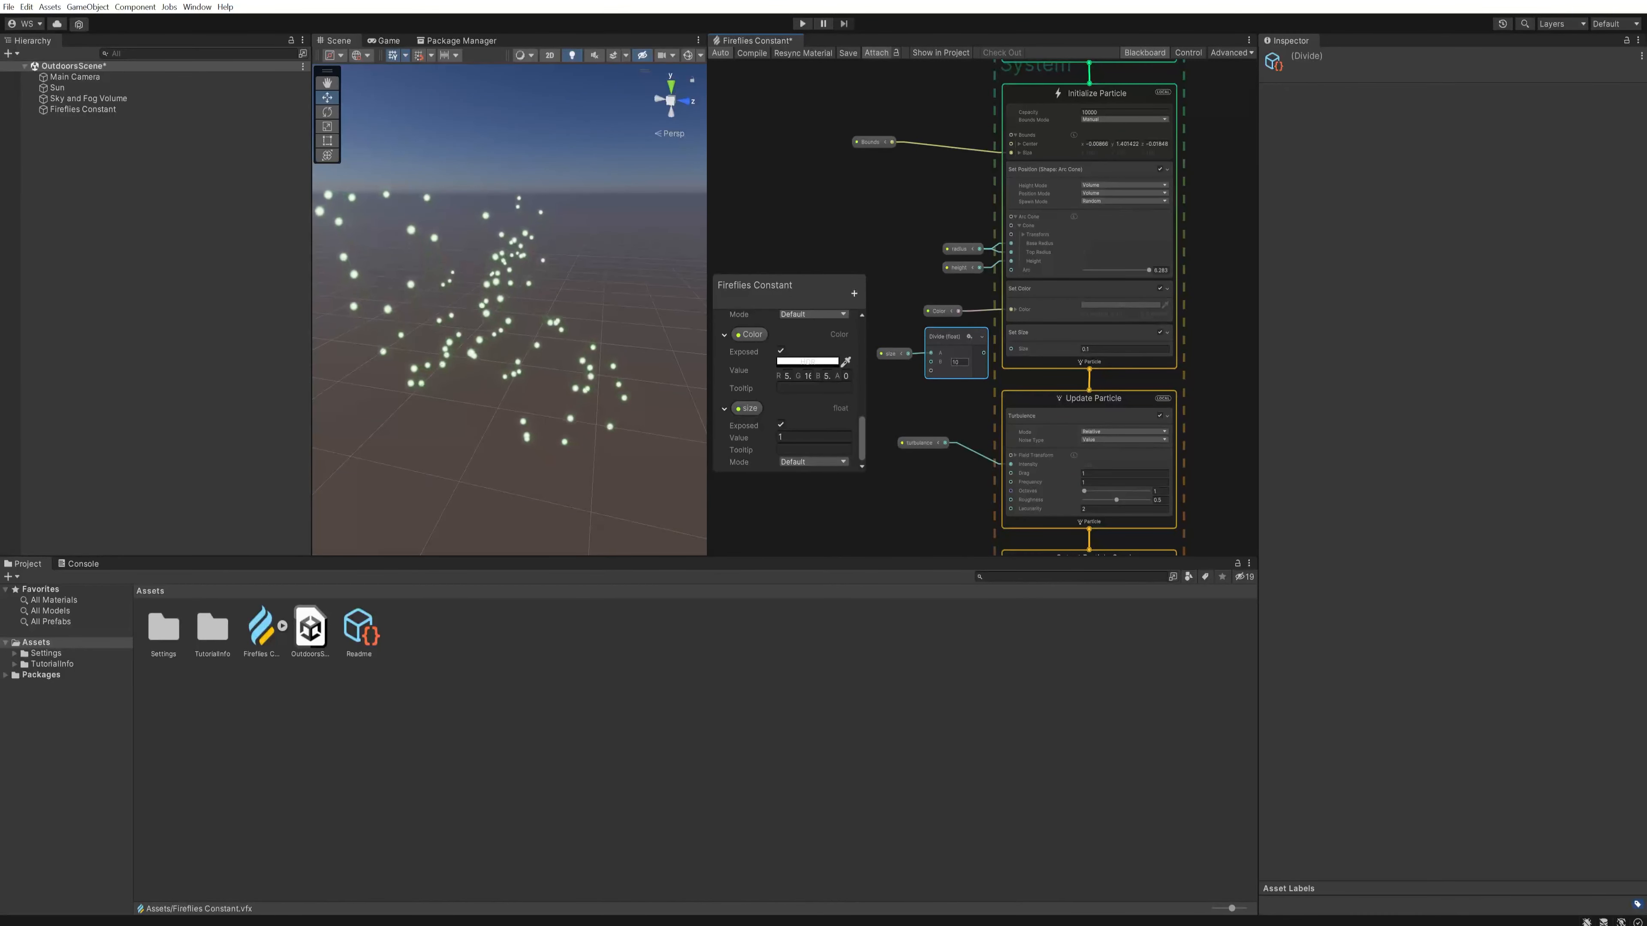
pyautogui.moveTo(947, 415); pyautogui.dragTo(926, 335)
pyautogui.moveTo(983, 356); pyautogui.dragTo(1019, 332, button='middle')
pyautogui.scroll(-1, 1019, 332)
pyautogui.moveTo(999, 322); pyautogui.dragTo(1051, 319)
# Step: Set the Random mode of the Set Size block to PerComponent
pyautogui.click(1079, 315)
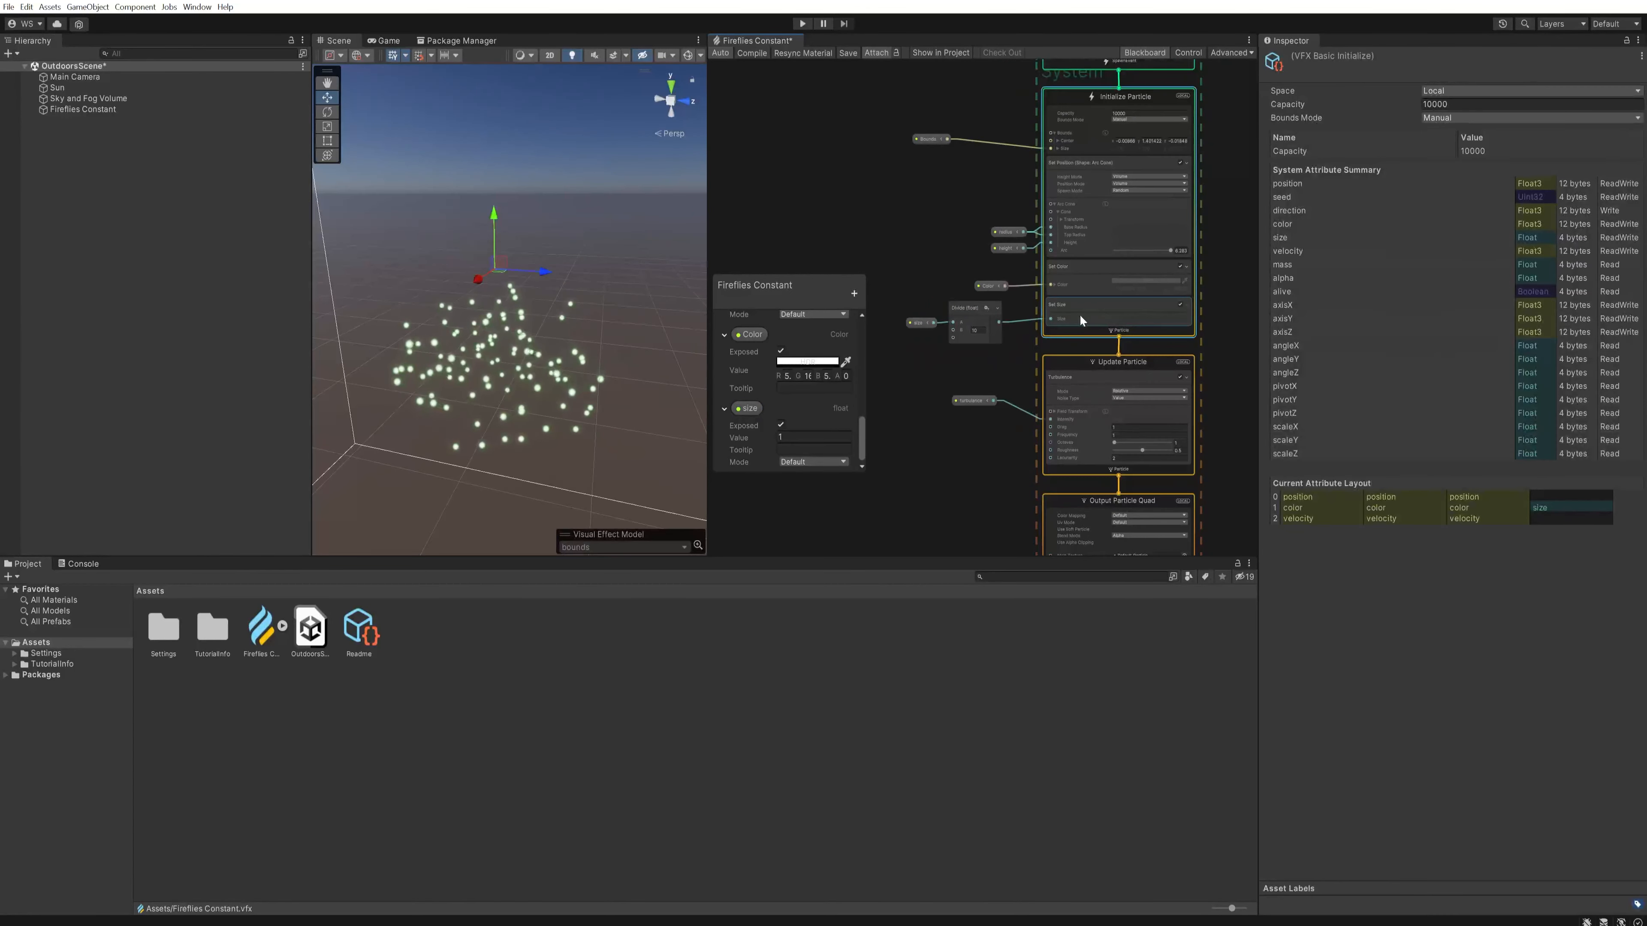
pyautogui.click(1080, 315)
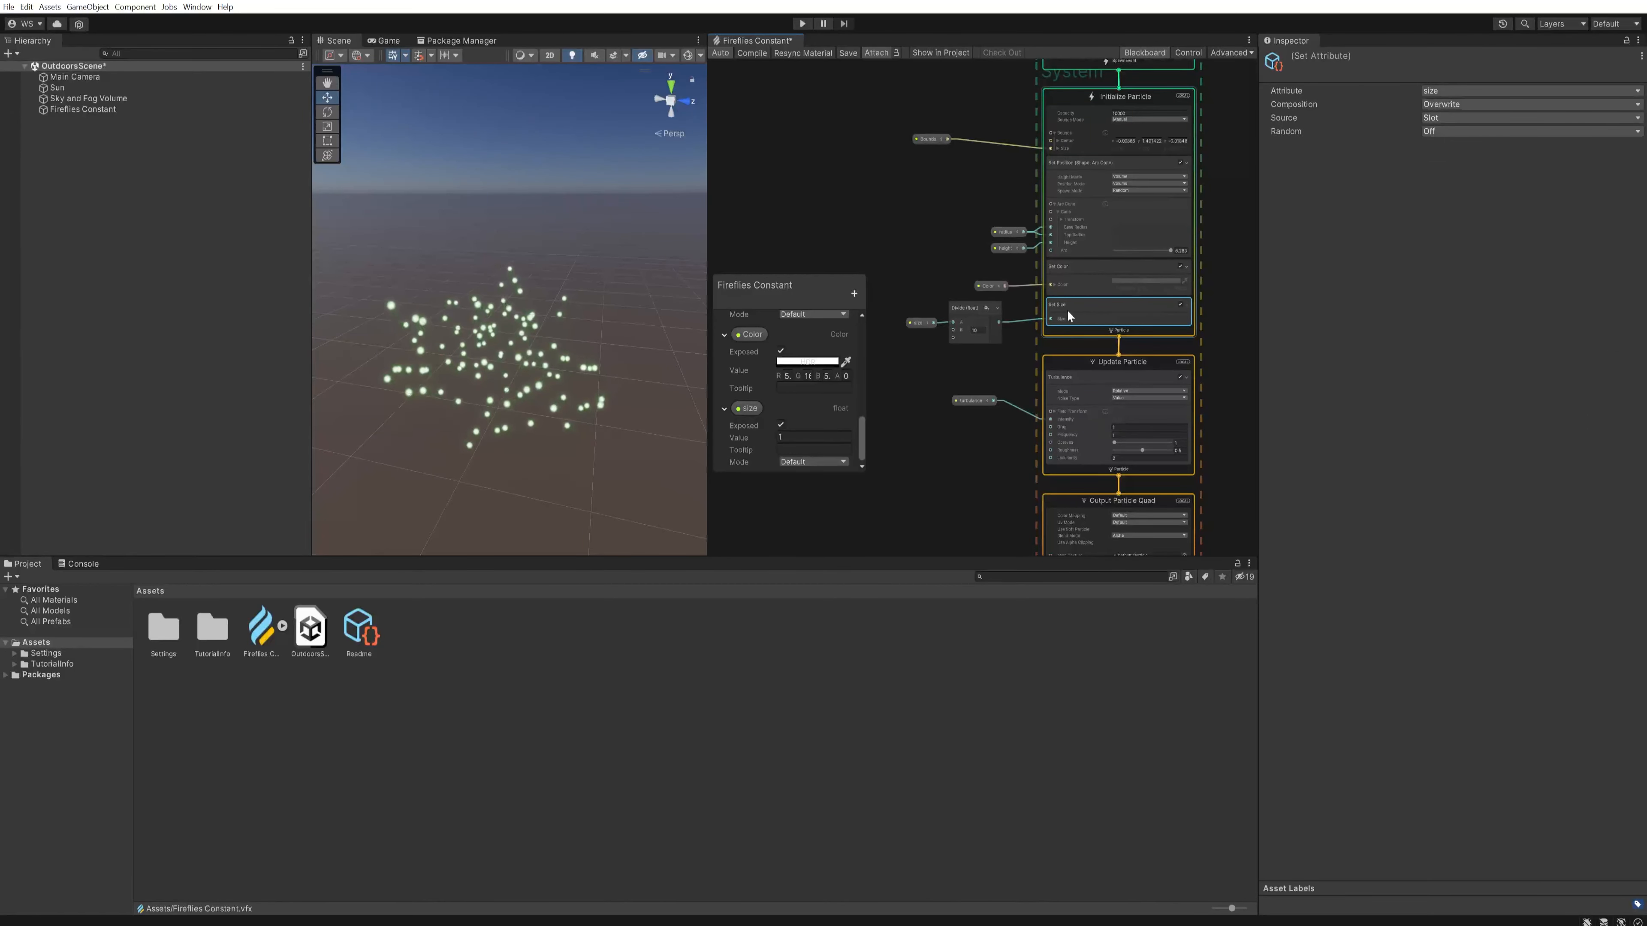
pyautogui.click(1430, 132)
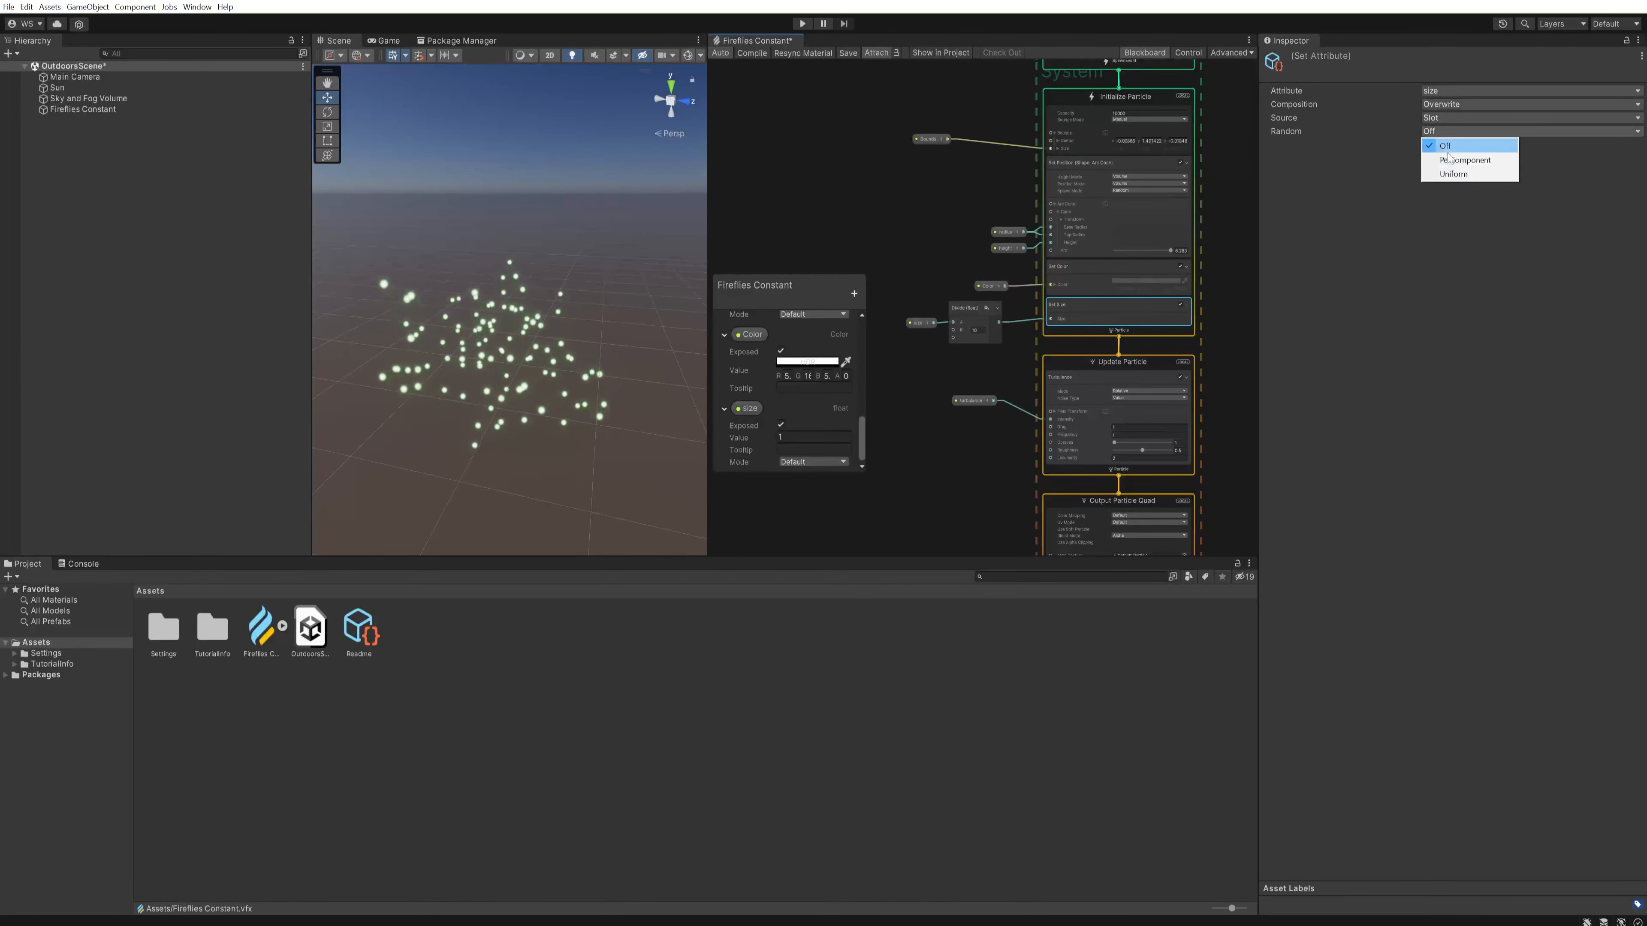
pyautogui.click(1463, 161)
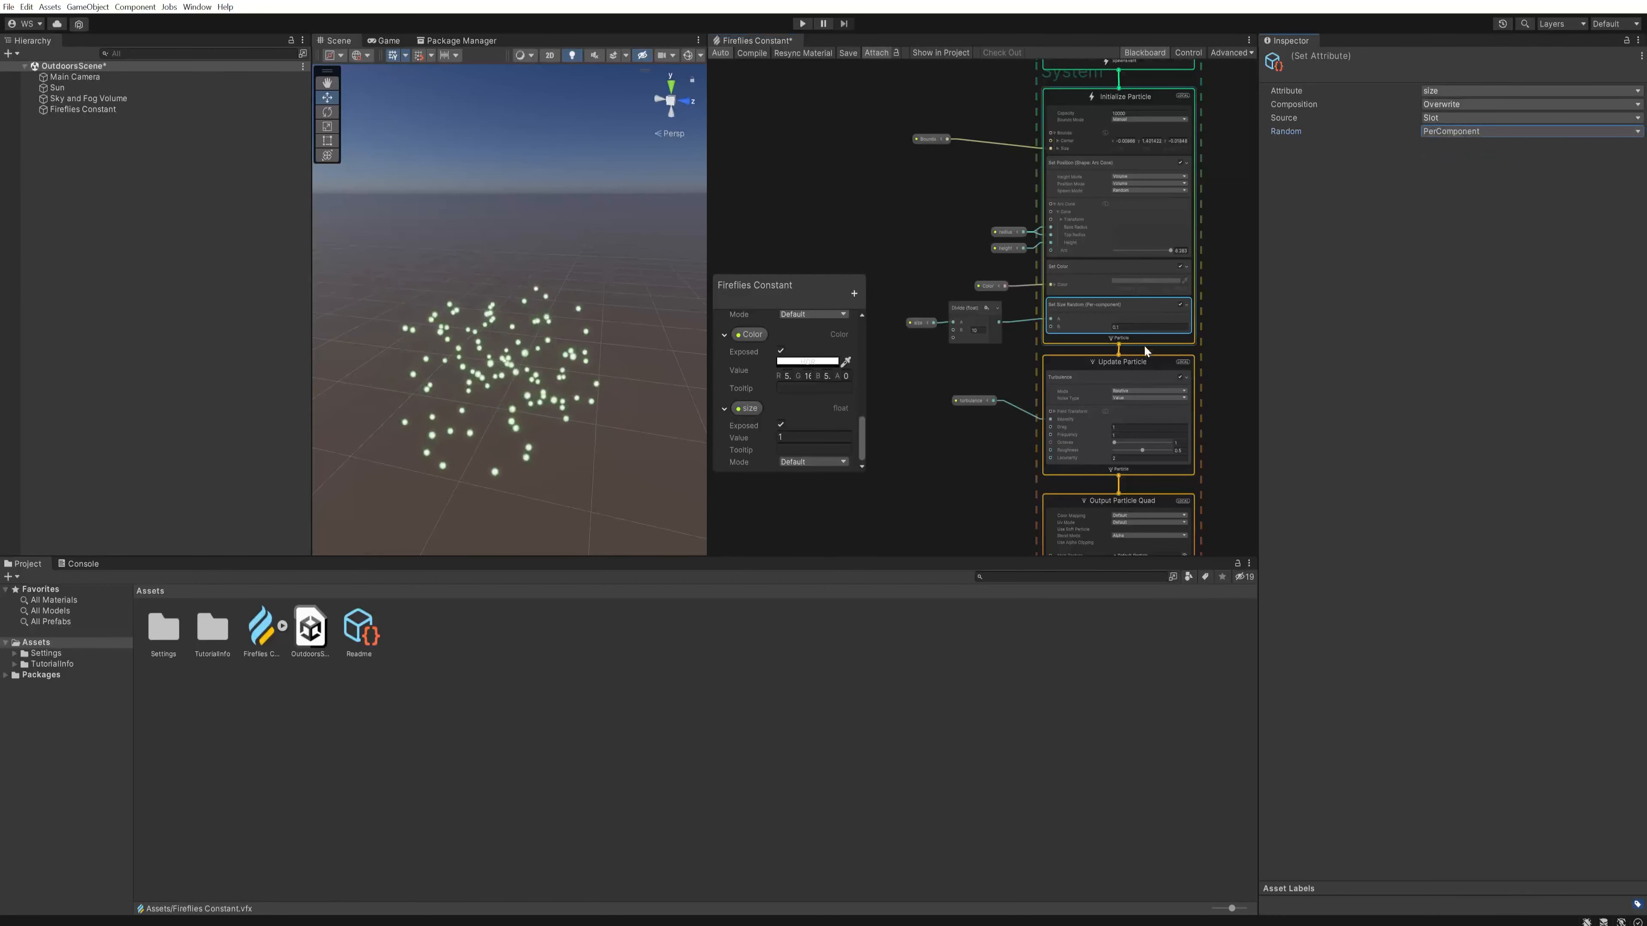
# Step: Multiply the Divide node's output by 2 with a Multiply node and connect it to the B input of Set Size Random
pyautogui.scroll(2, 1057, 340)
pyautogui.moveTo(1041, 352); pyautogui.dragTo(939, 285)
pyautogui.press('space')
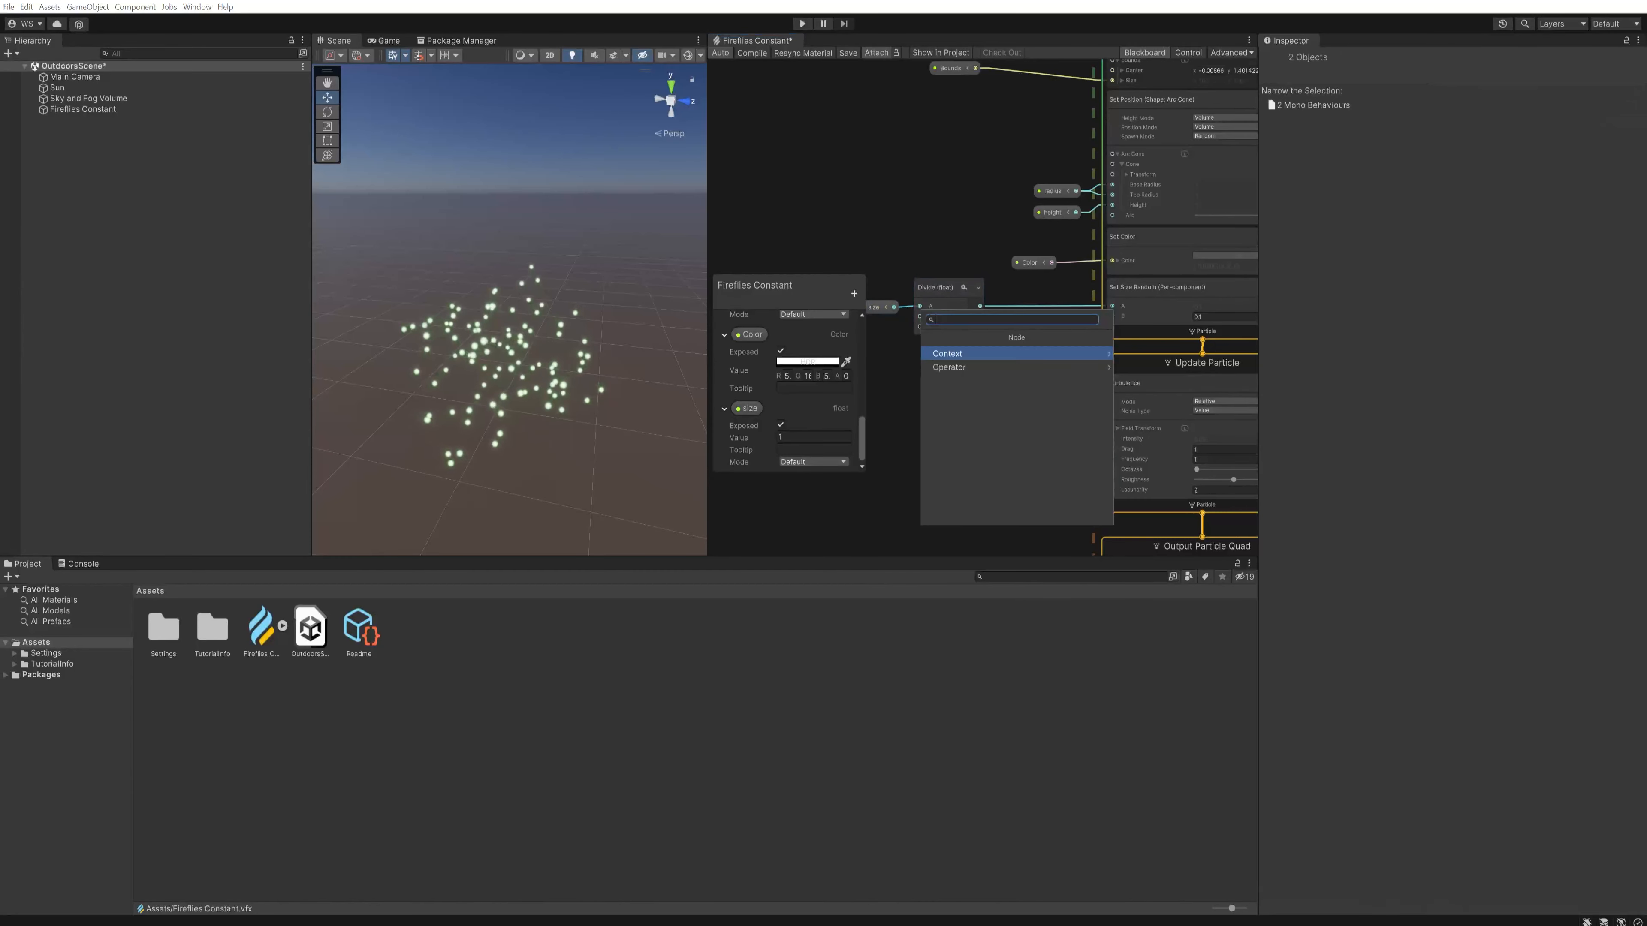
pyautogui.write('multiply')
pyautogui.press('Return')
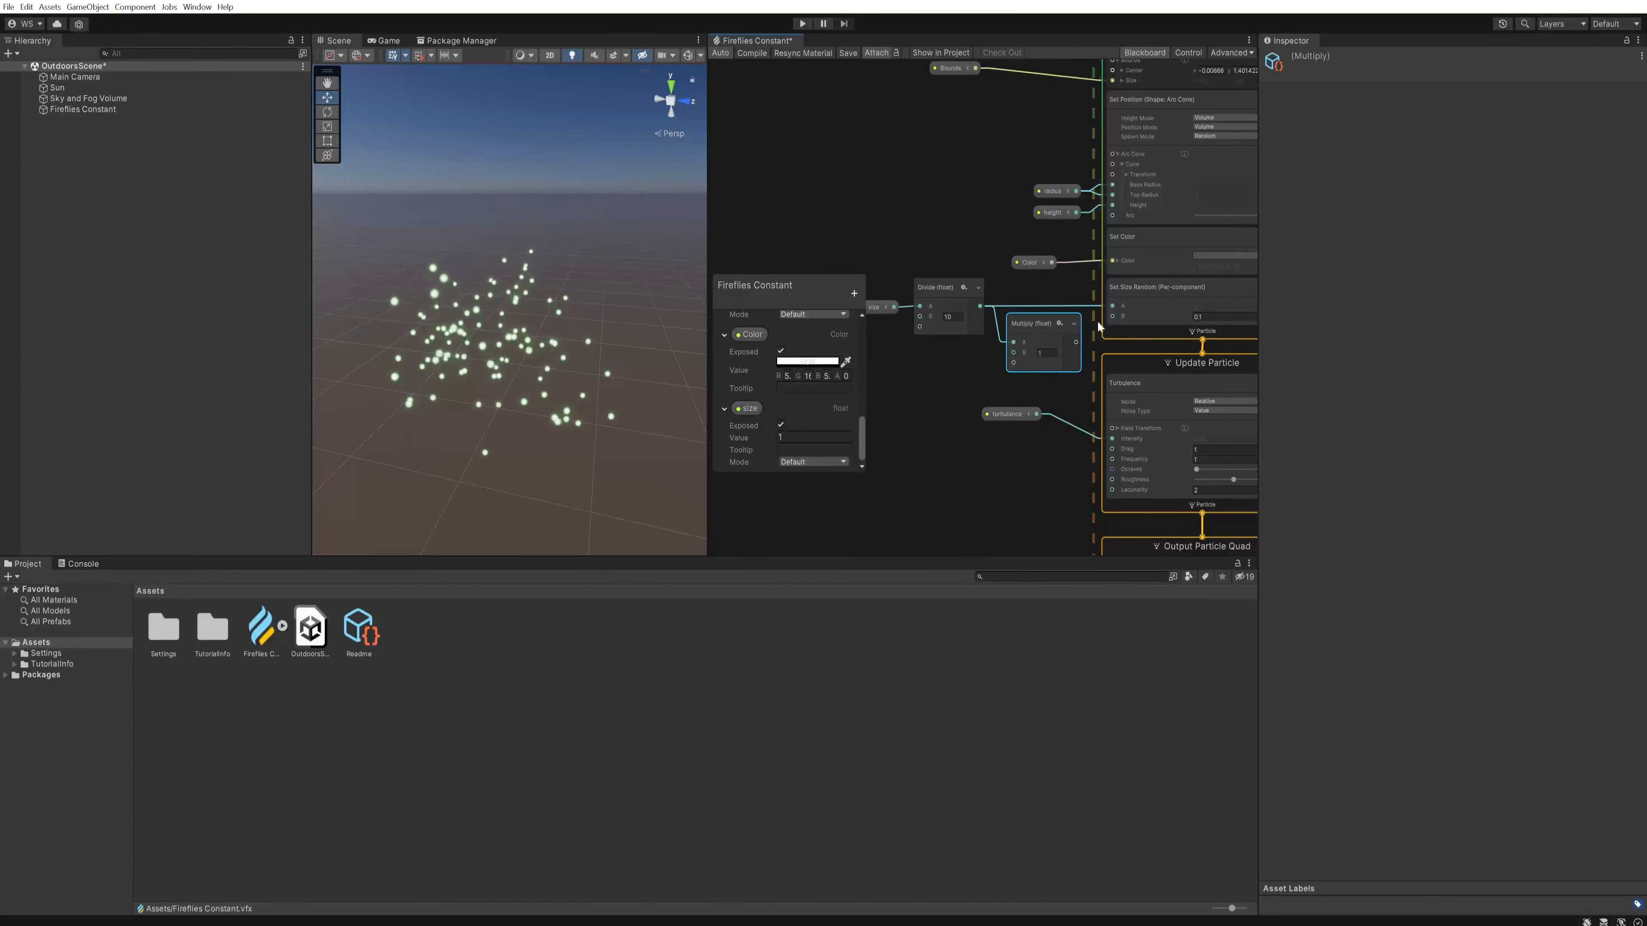
pyautogui.click(1044, 353)
pyautogui.write('2')
pyautogui.moveTo(1075, 342); pyautogui.dragTo(1112, 316)
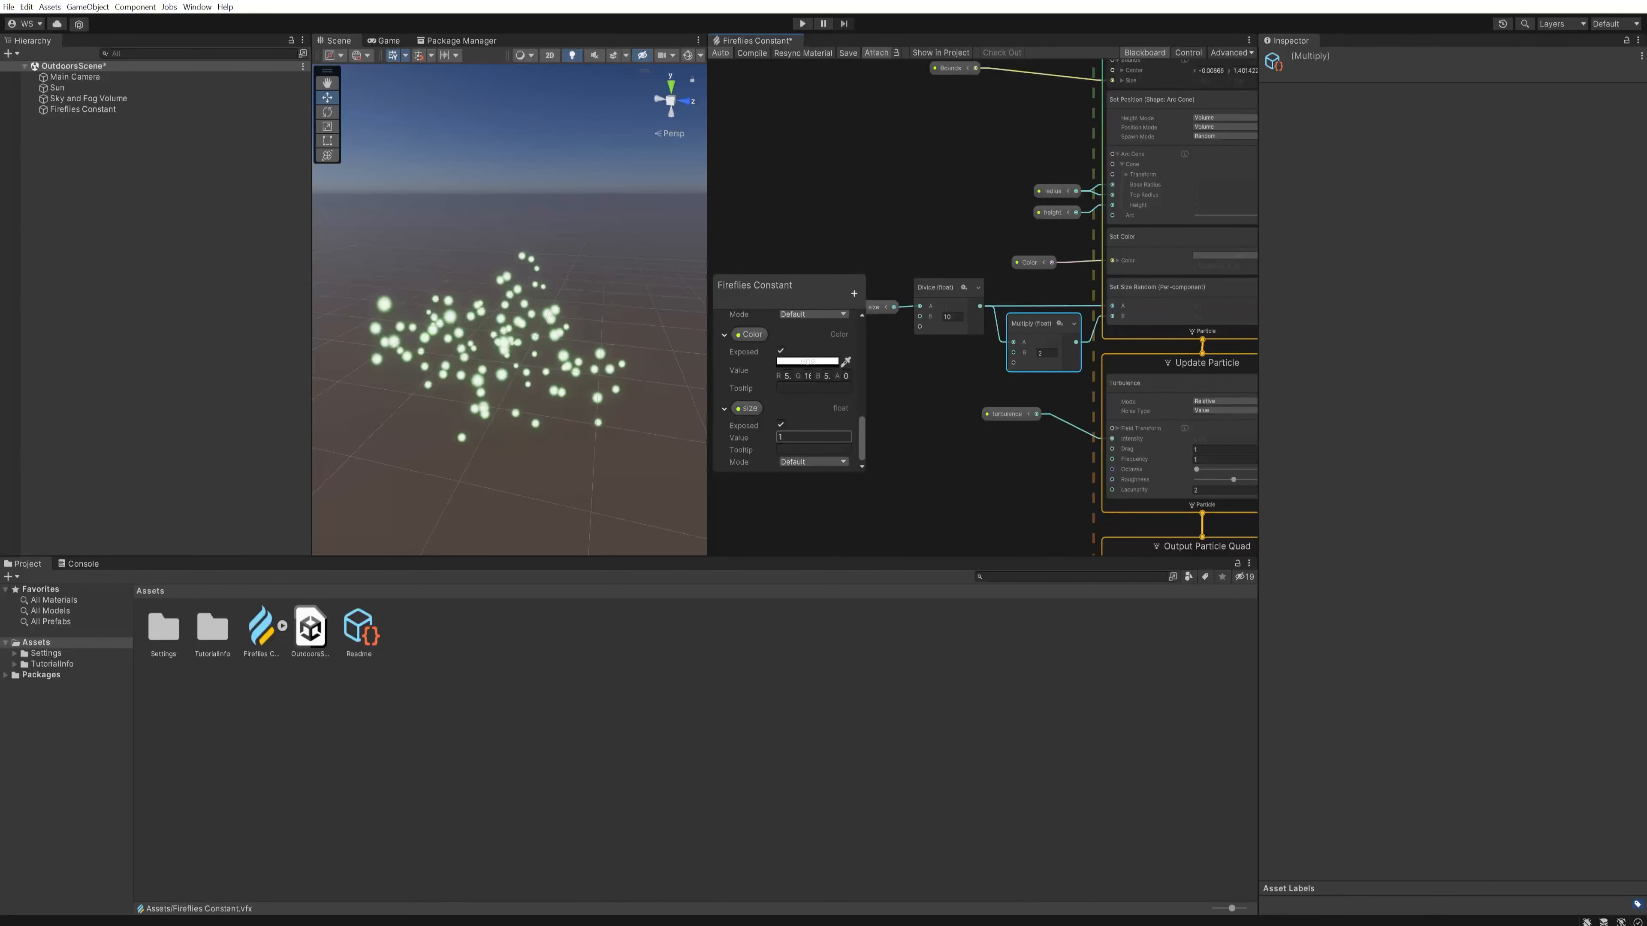
# Step: Try a value of 0.4 for the size property, set it to 0.8 and compile the graph
pyautogui.moveTo(771, 435); pyautogui.dragTo(767, 436)
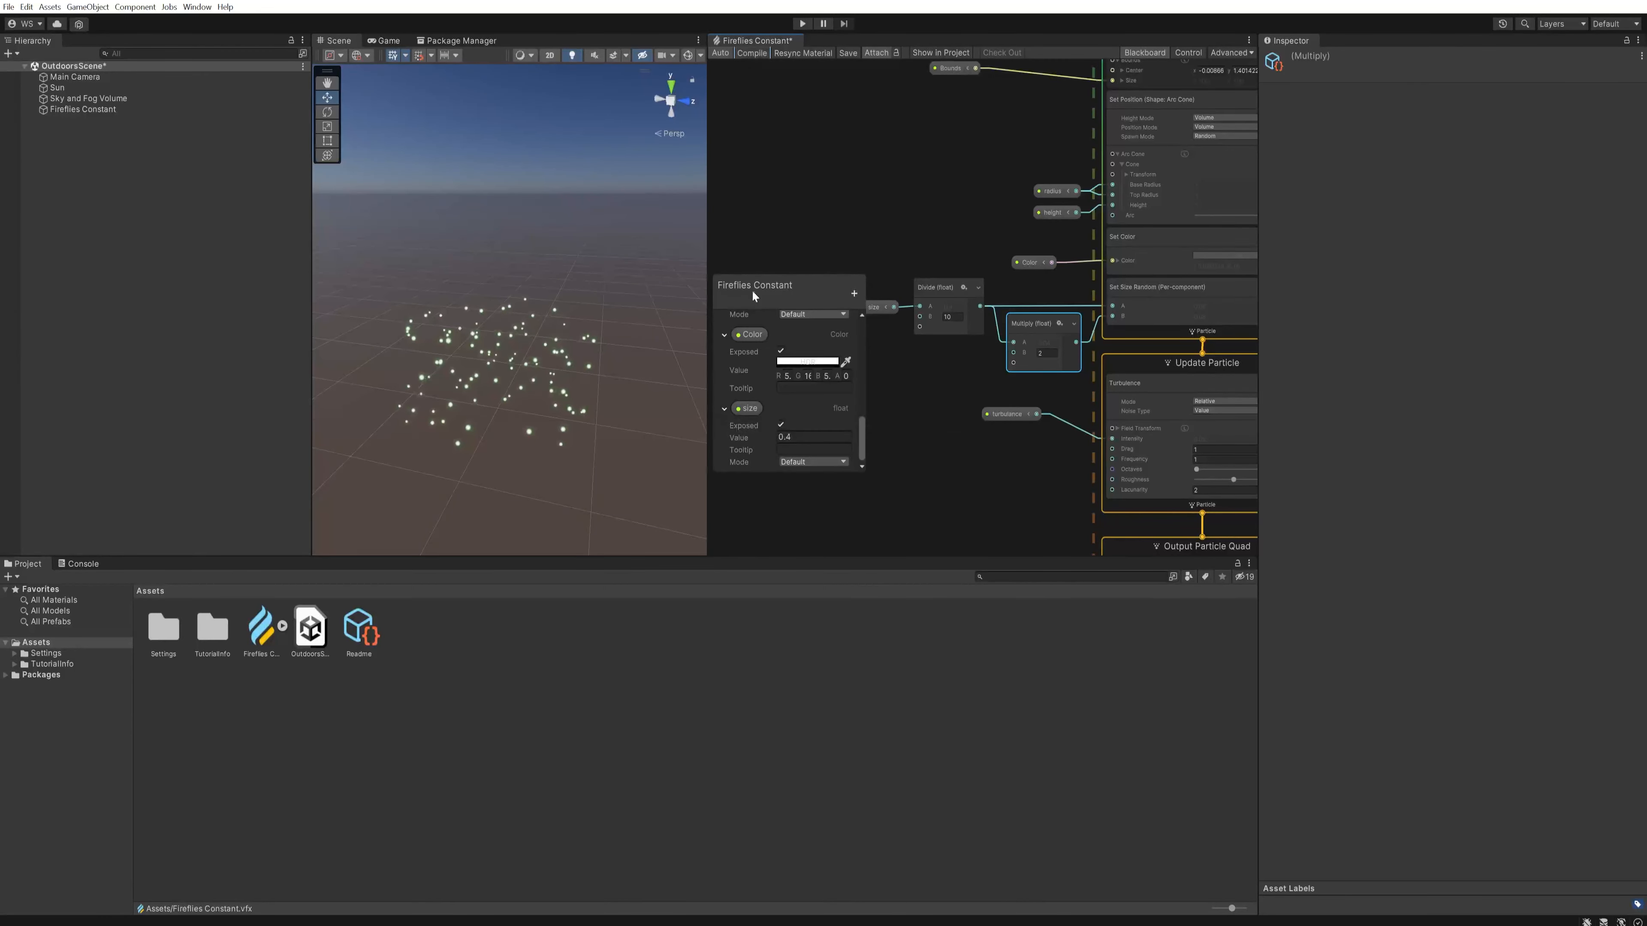
pyautogui.doubleClick(785, 437)
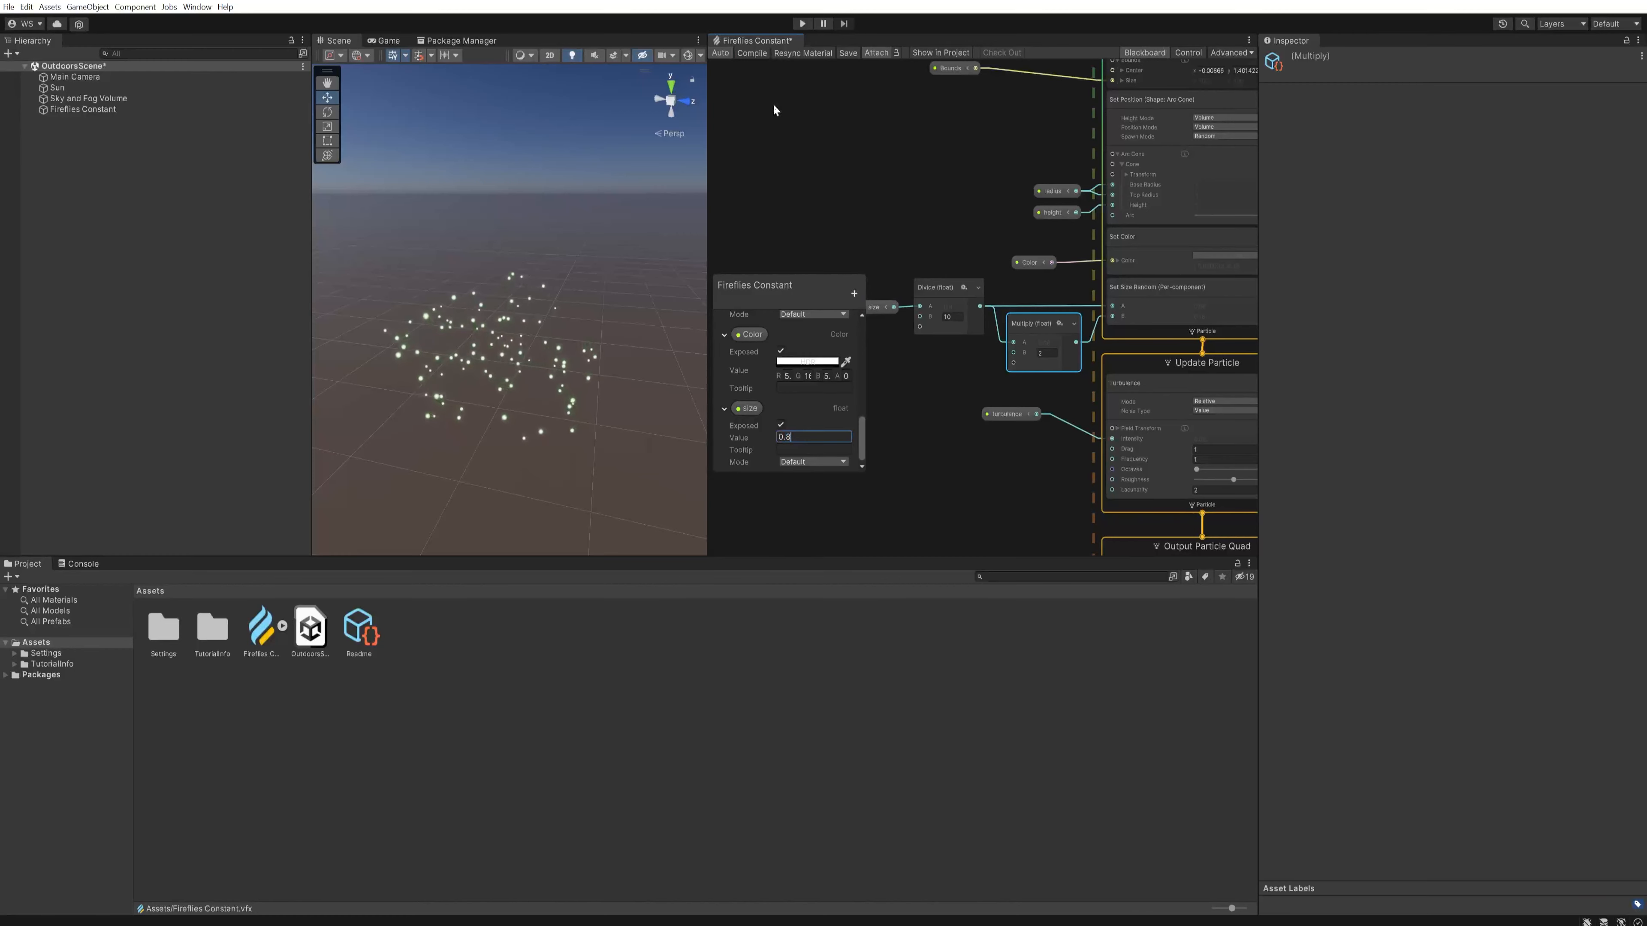
pyautogui.click(759, 57)
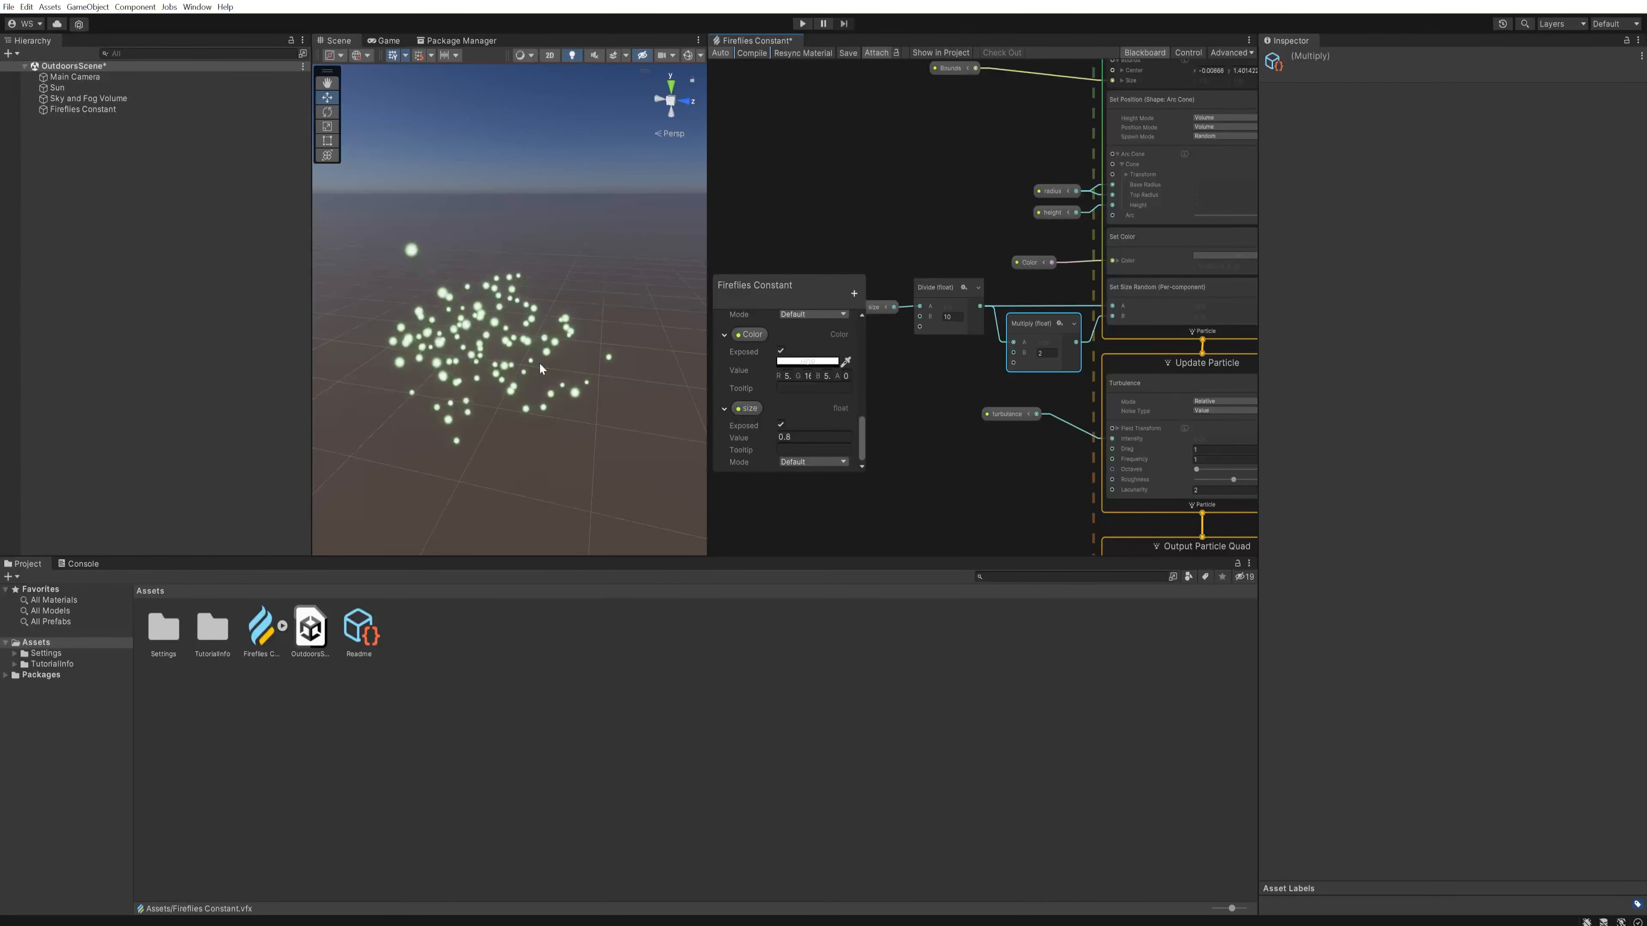
# Step: Override the Count of the Fireflies Constant scene object with 500 and restart its Visual Effect component
pyautogui.click(139, 110)
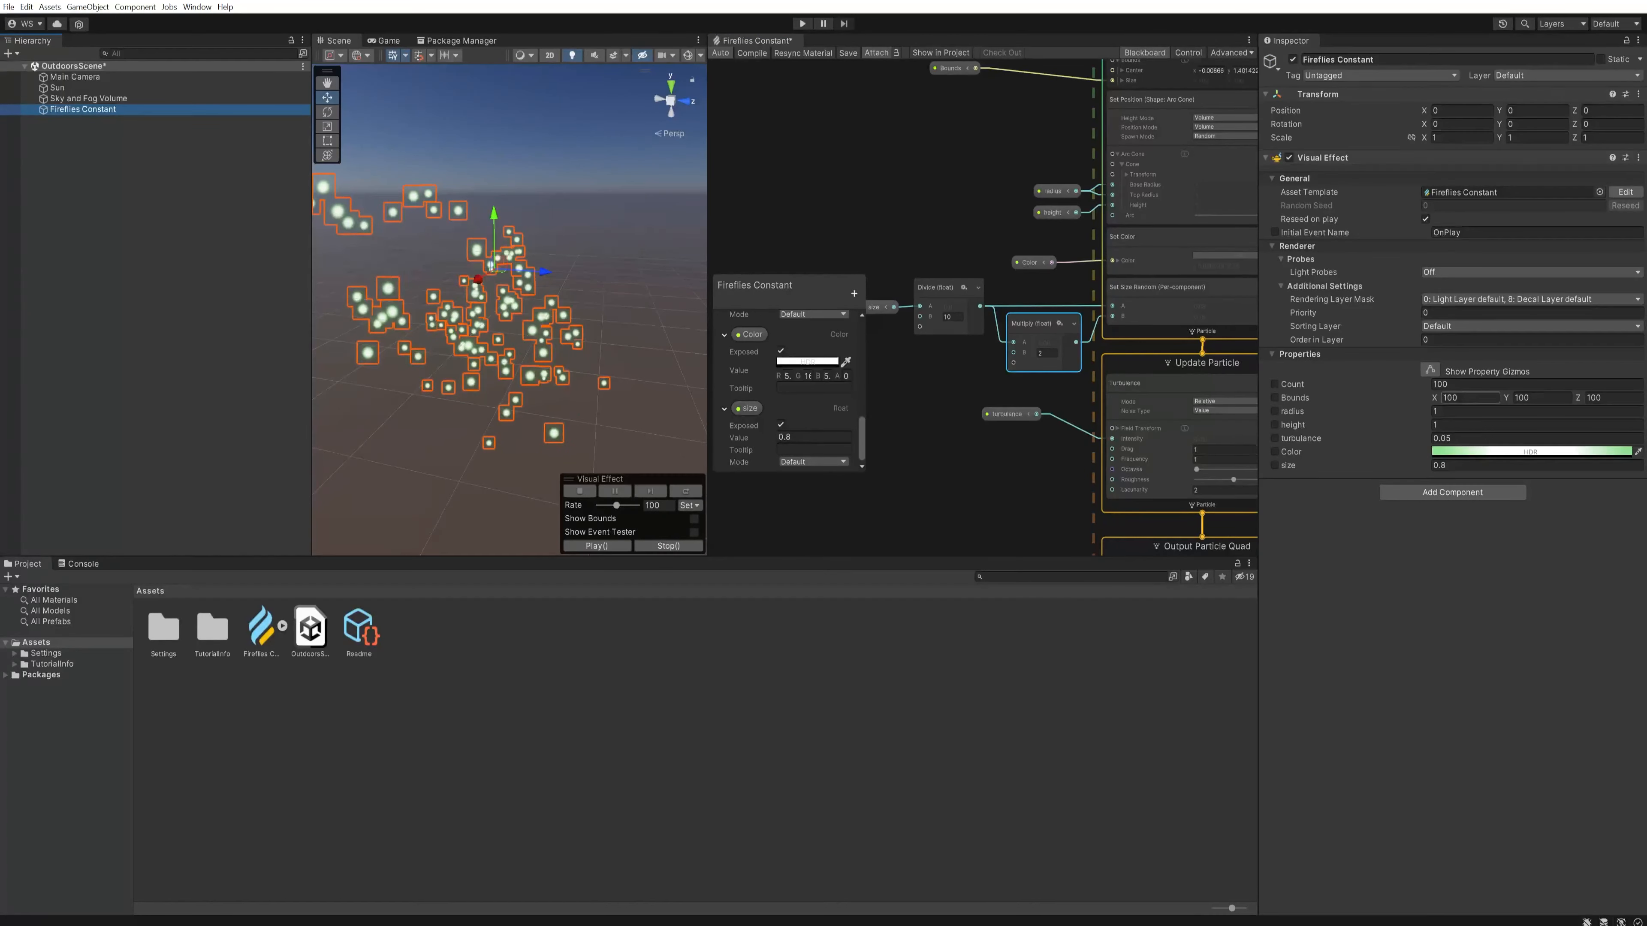
pyautogui.moveTo(1402, 383)
pyautogui.mouseDown()
pyautogui.moveTo(1440, 383)
pyautogui.moveTo(1415, 383)
pyautogui.mouseUp()
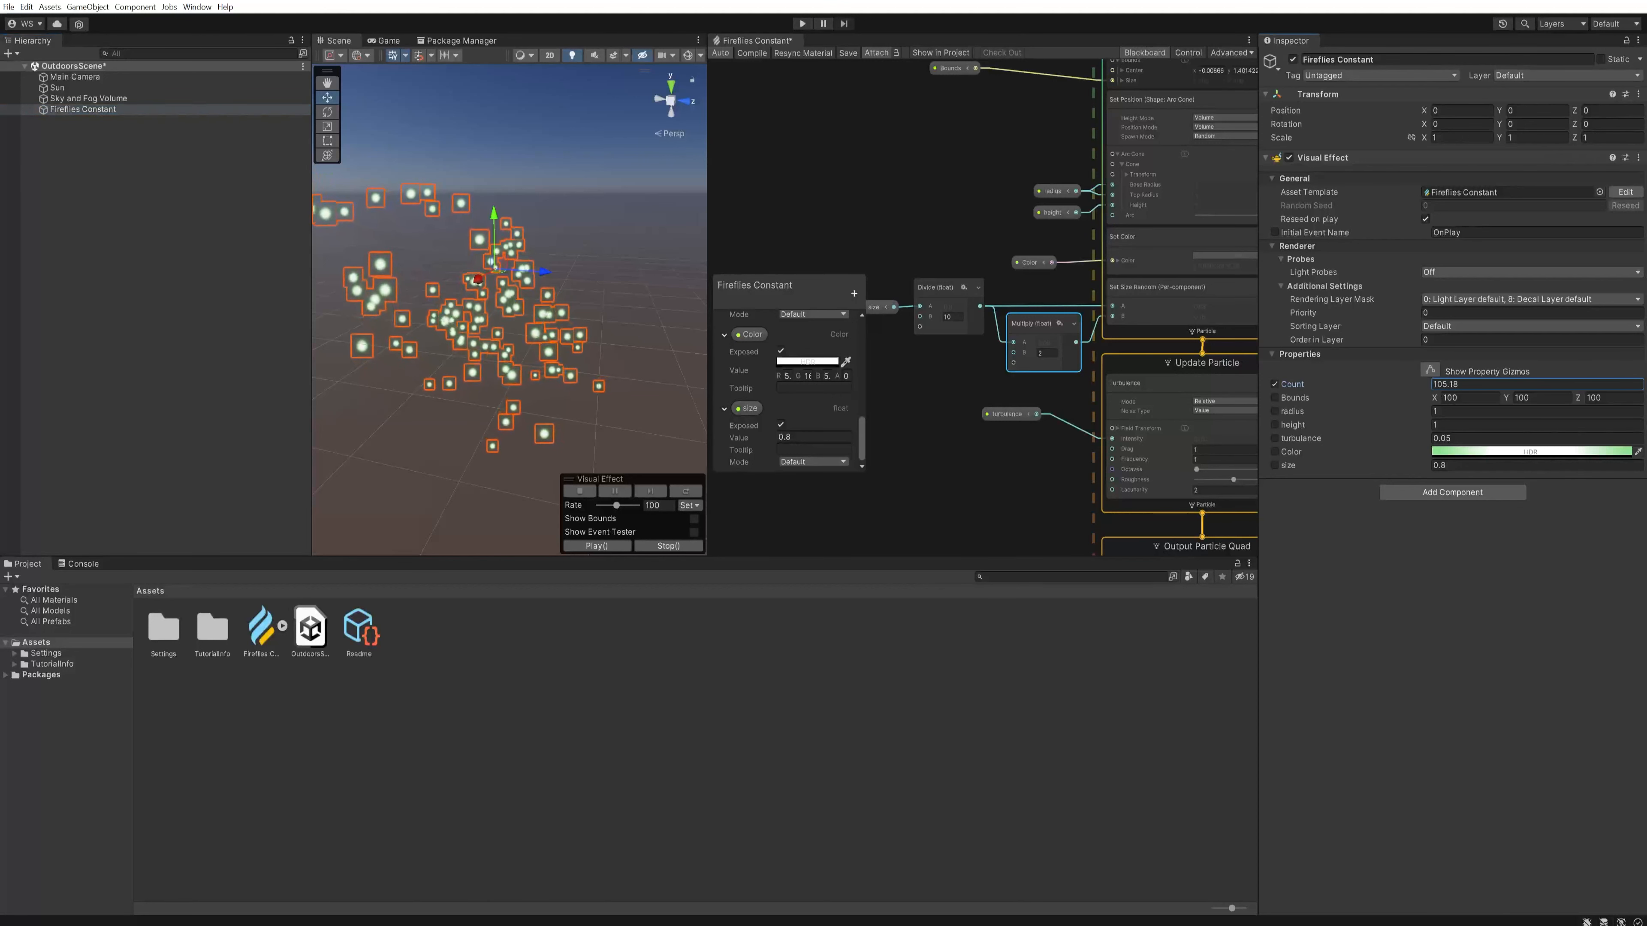
pyautogui.write('500')
pyautogui.press('Return')
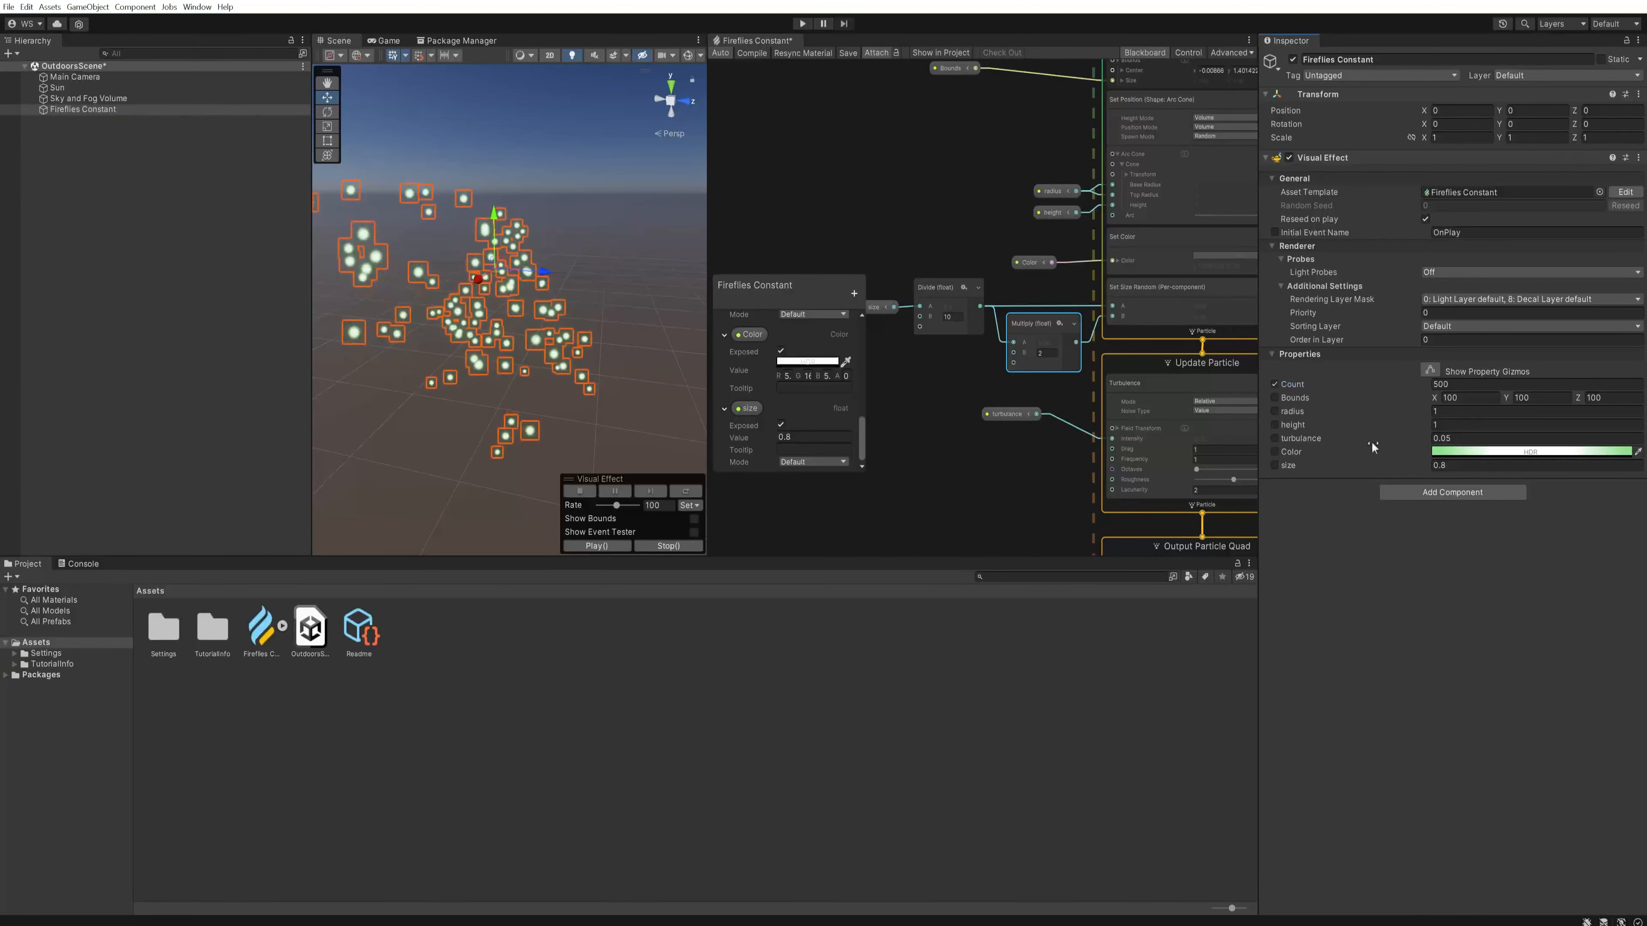
pyautogui.click(1289, 158)
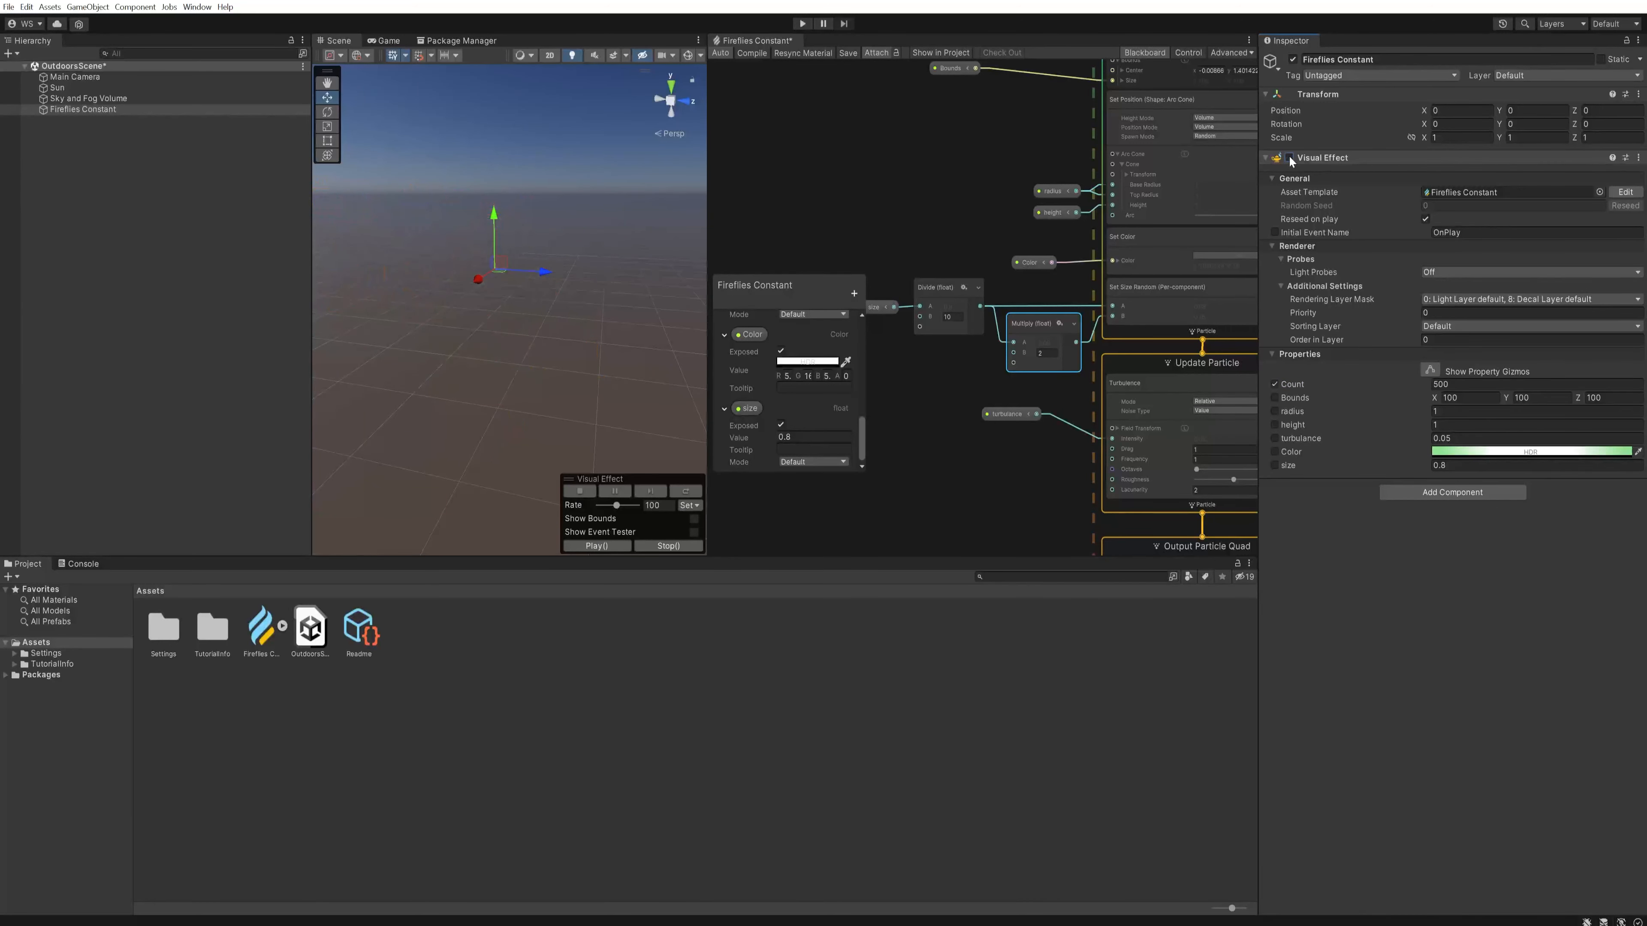
pyautogui.click(1289, 158)
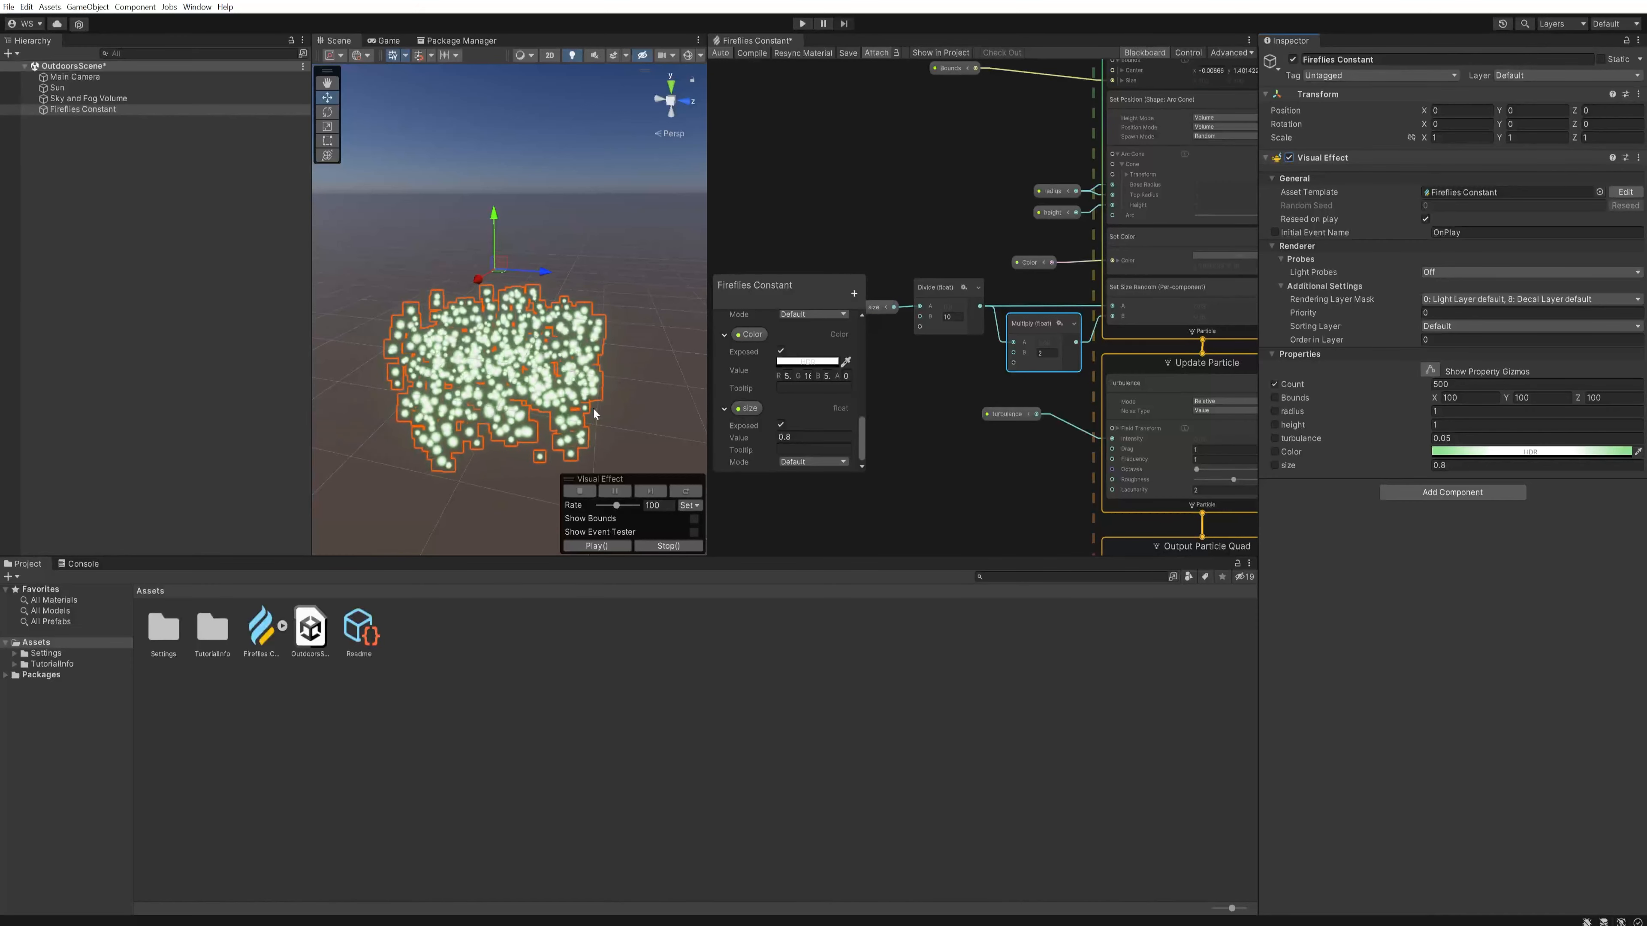
# Step: Override the size of the Fireflies Constant scene object with 4 and restart its Visual Effect component
pyautogui.click(1445, 465)
pyautogui.write('4')
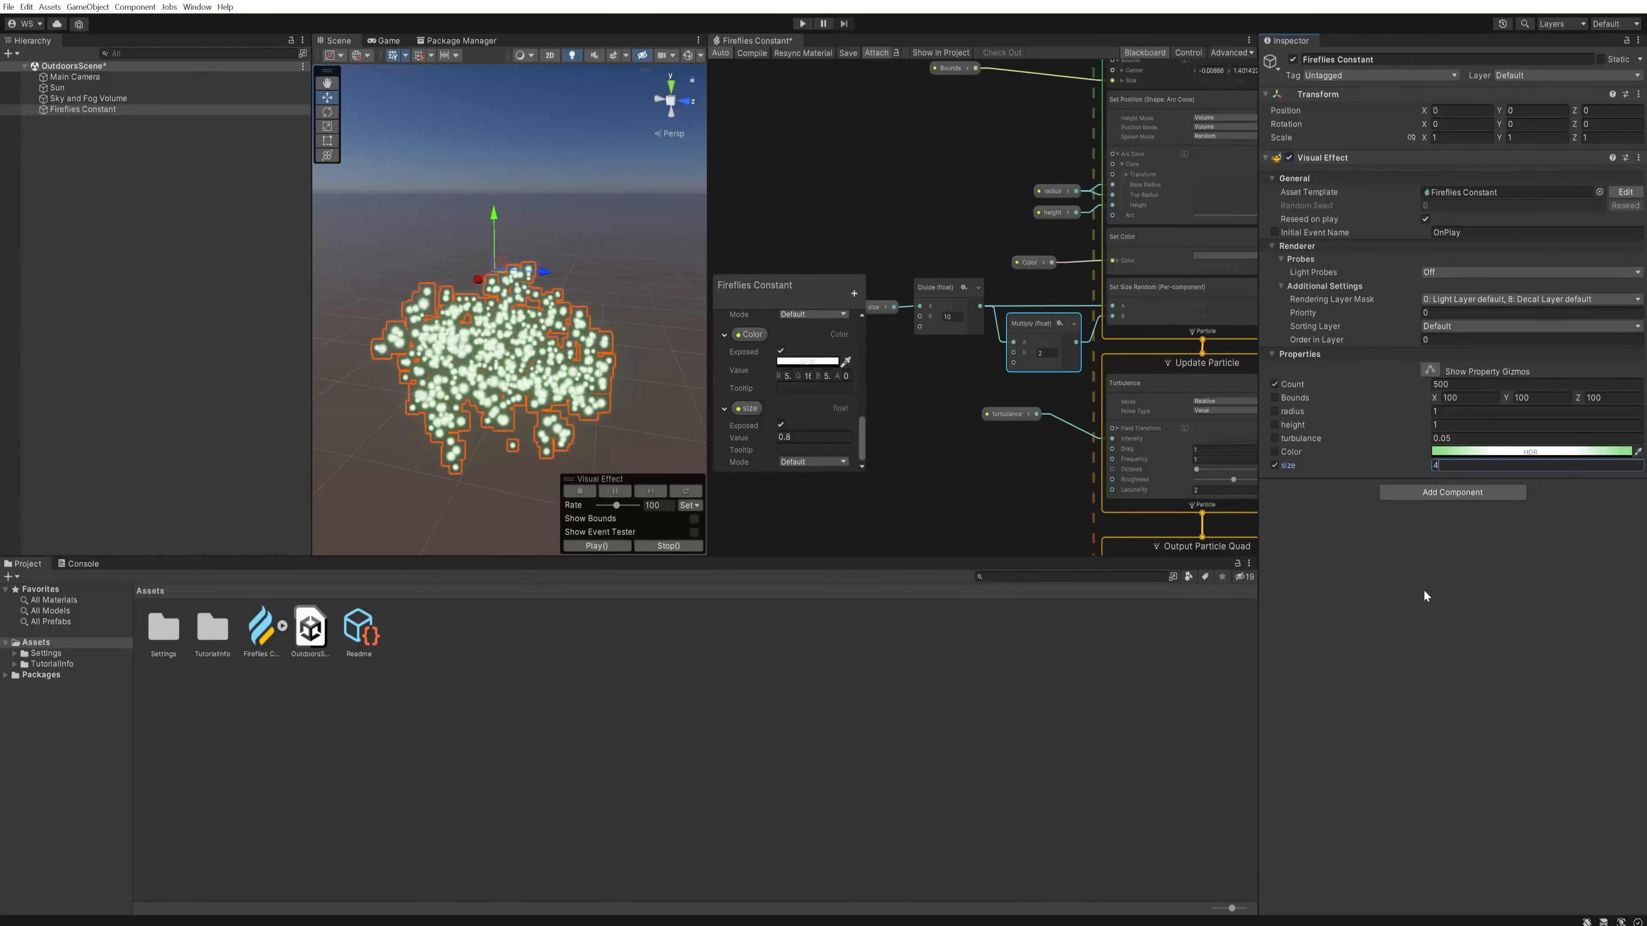
pyautogui.press('Return')
pyautogui.click(1288, 158)
pyautogui.click(1288, 158)
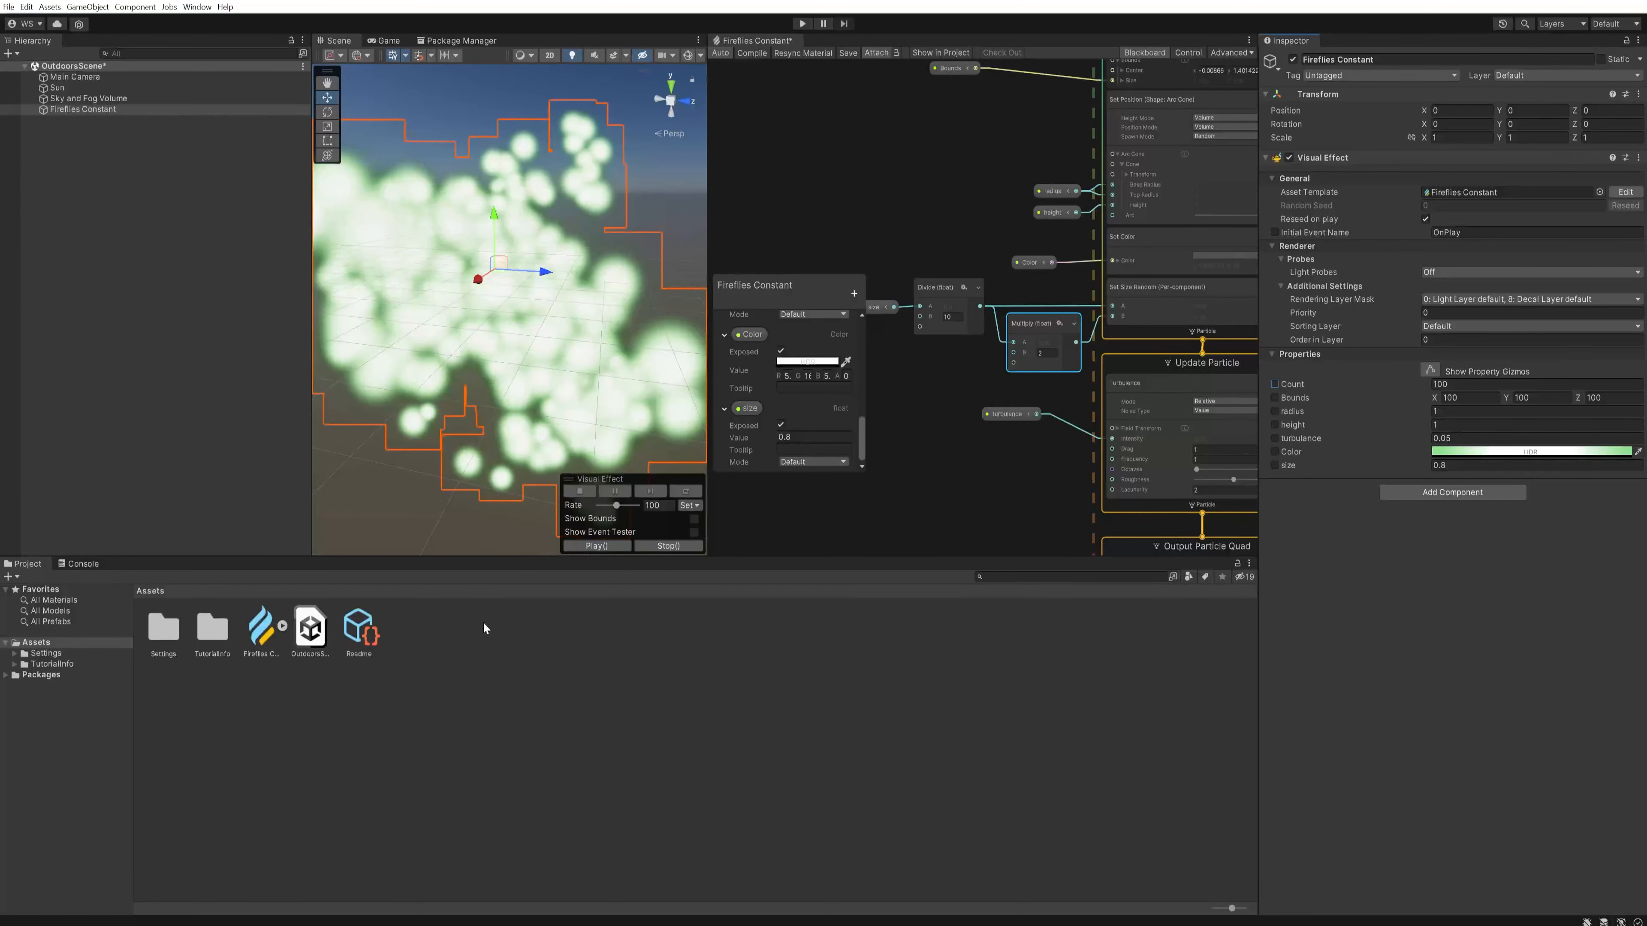
# Step: Delete the Fireflies Constant object from the scene
pyautogui.click(262, 639)
pyautogui.click(190, 111)
pyautogui.press('Delete')
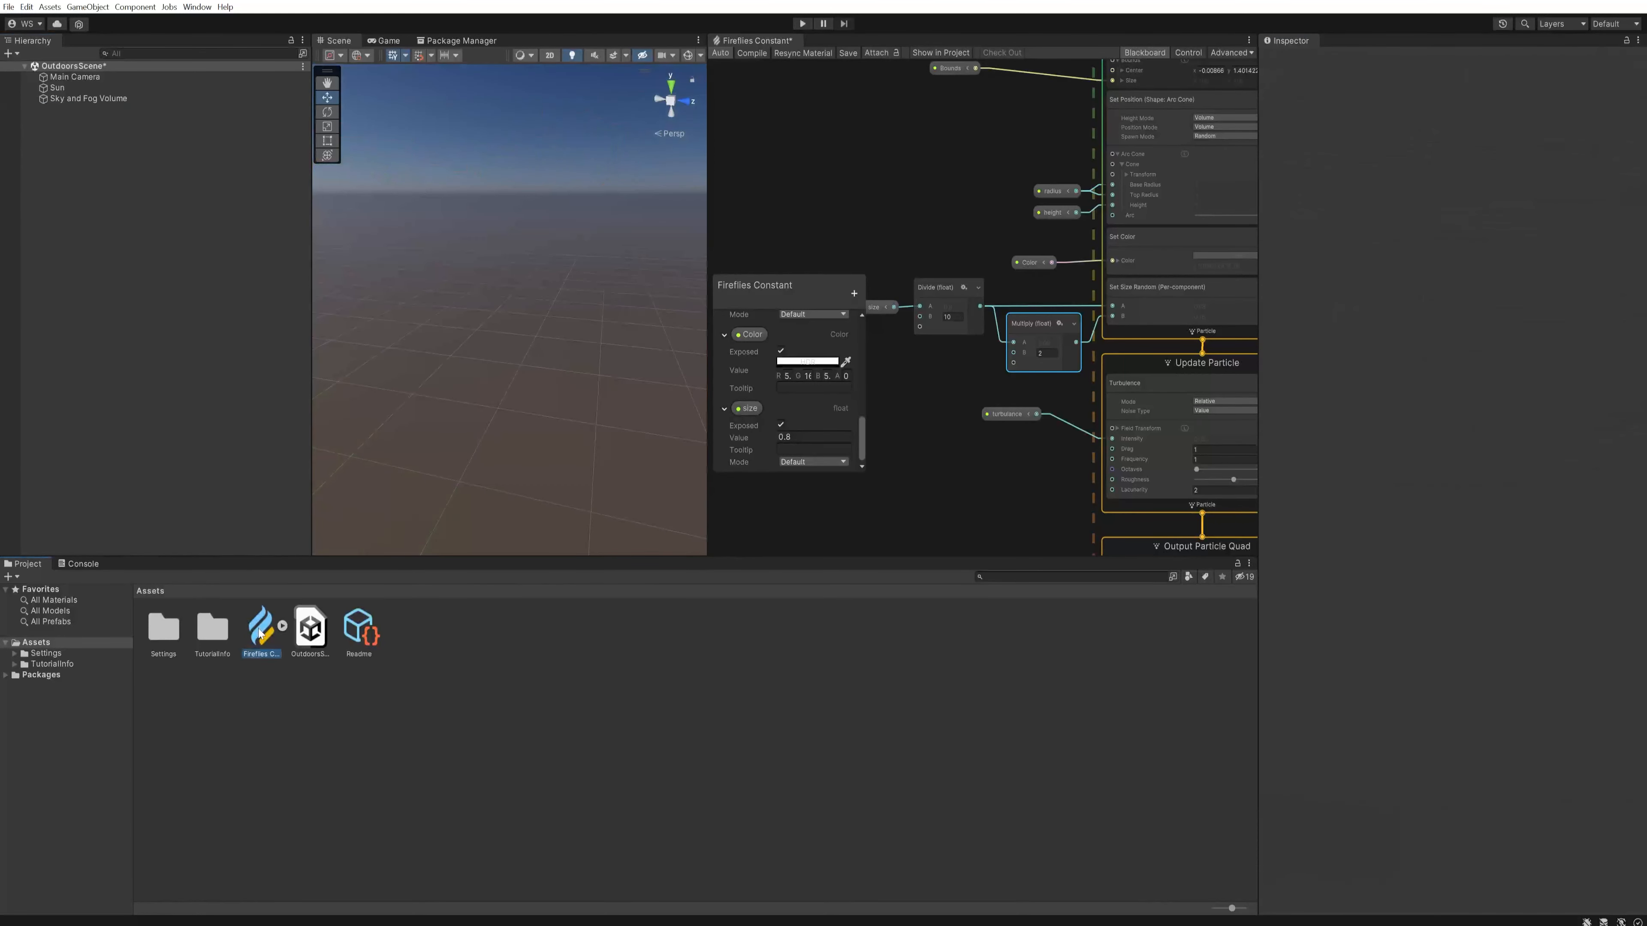
# Step: Duplicate the Fireflies Constant effect asset as FirefliesSpawner and add the copy to the scene
pyautogui.click(259, 635)
pyautogui.hotkey('ctrl', 'd')
pyautogui.click(303, 645)
pyautogui.press('F2')
pyautogui.write('FirefliesSpawner')
pyautogui.press('Return')
pyautogui.moveTo(310, 628); pyautogui.dragTo(147, 280)
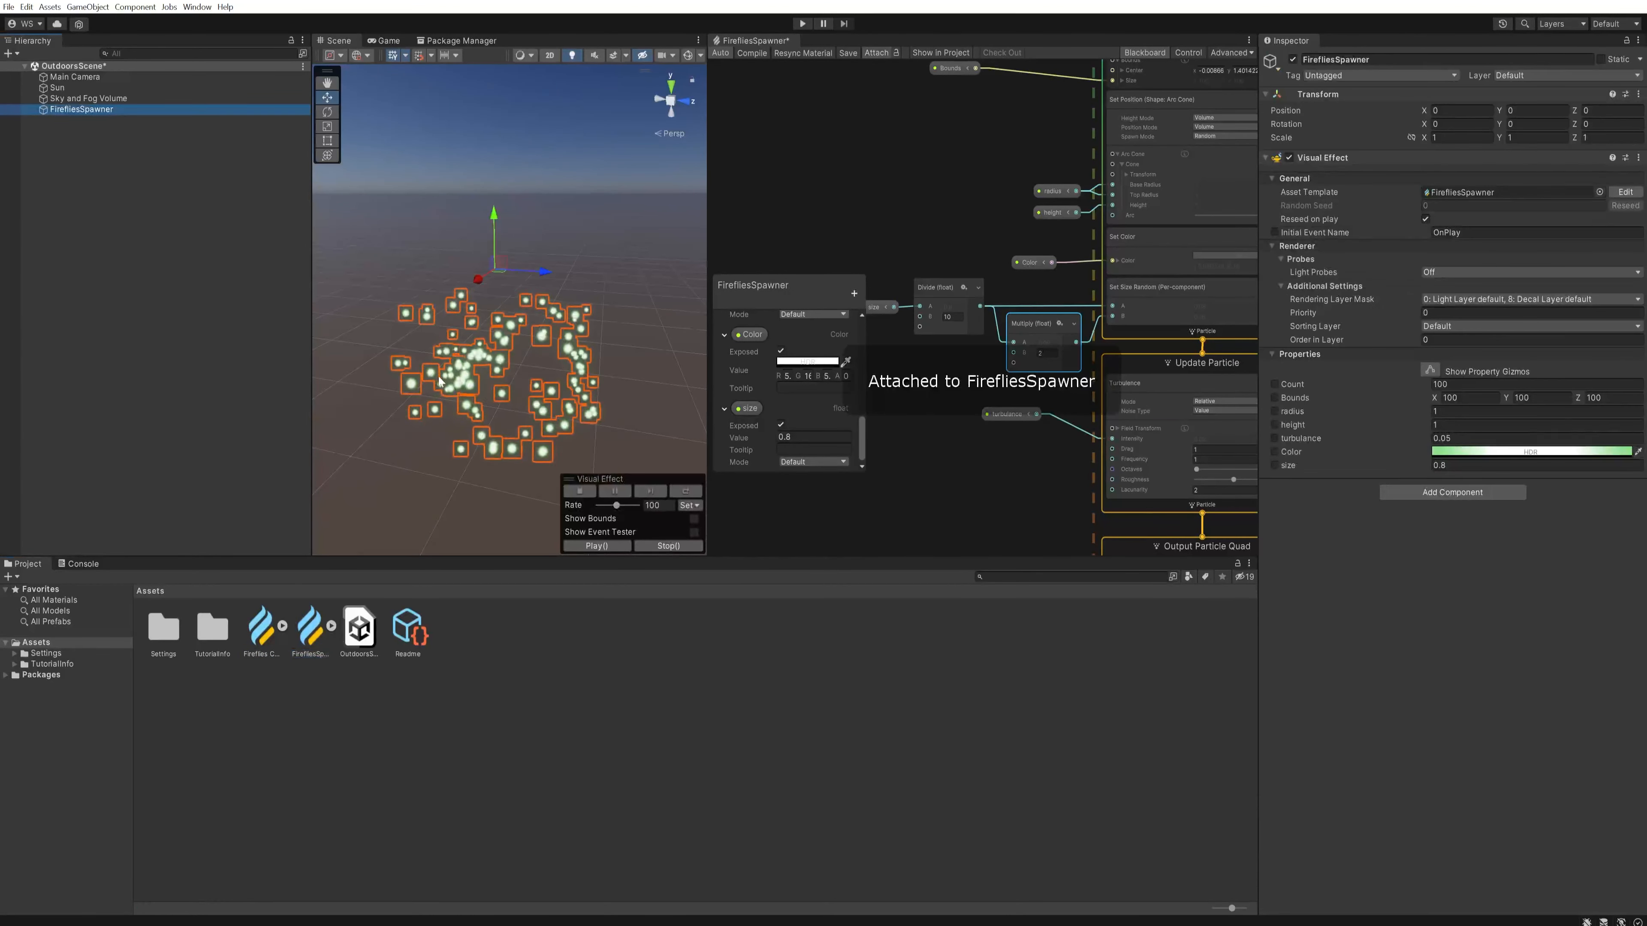
pyautogui.click(312, 633)
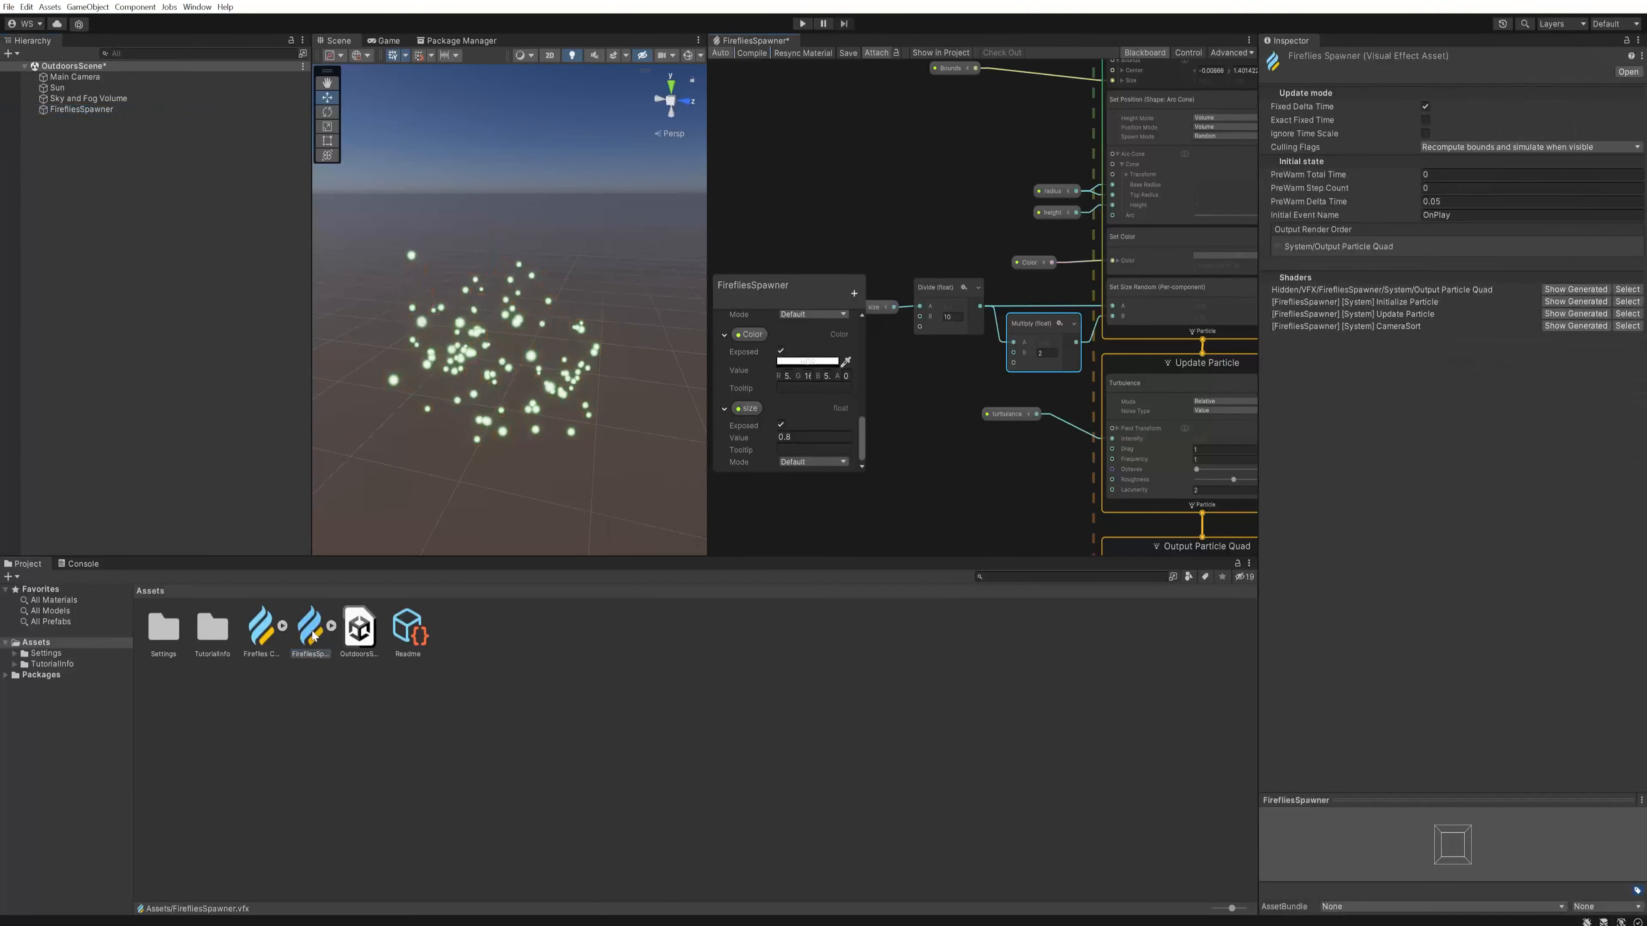
# Step: Replace the Single Burst block in the Spawn context with a Constant Spawn Rate block
pyautogui.moveTo(1017, 436); pyautogui.dragTo(925, 705, button='middle')
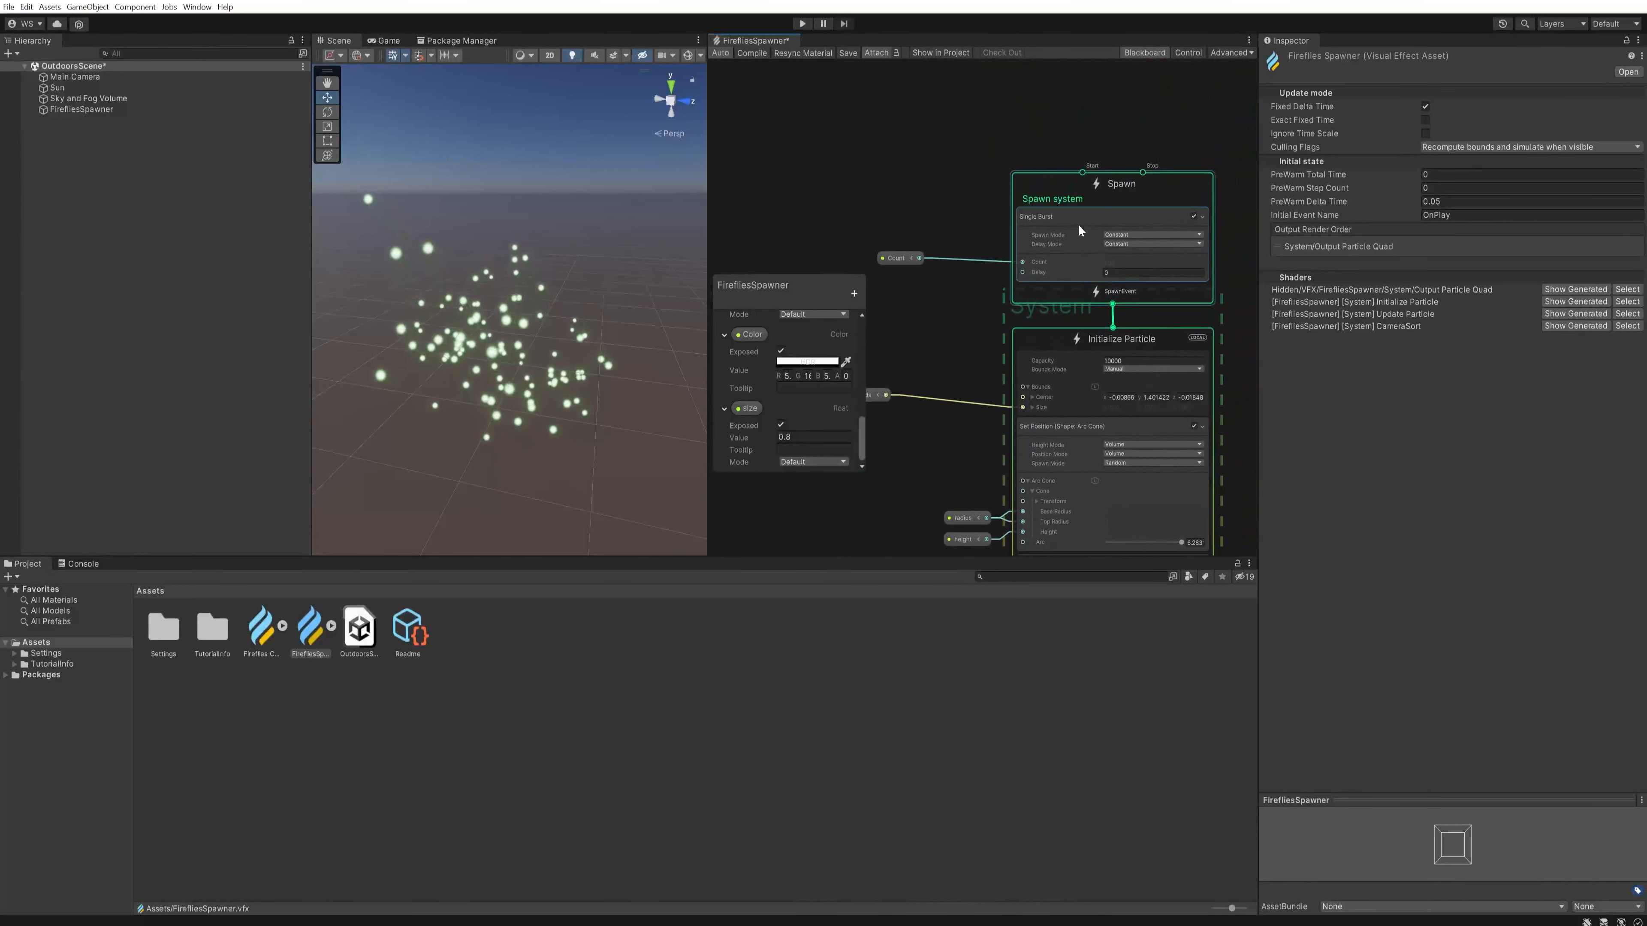
pyautogui.click(1045, 216)
pyautogui.press('Delete')
pyautogui.click(1066, 199)
pyautogui.press('space')
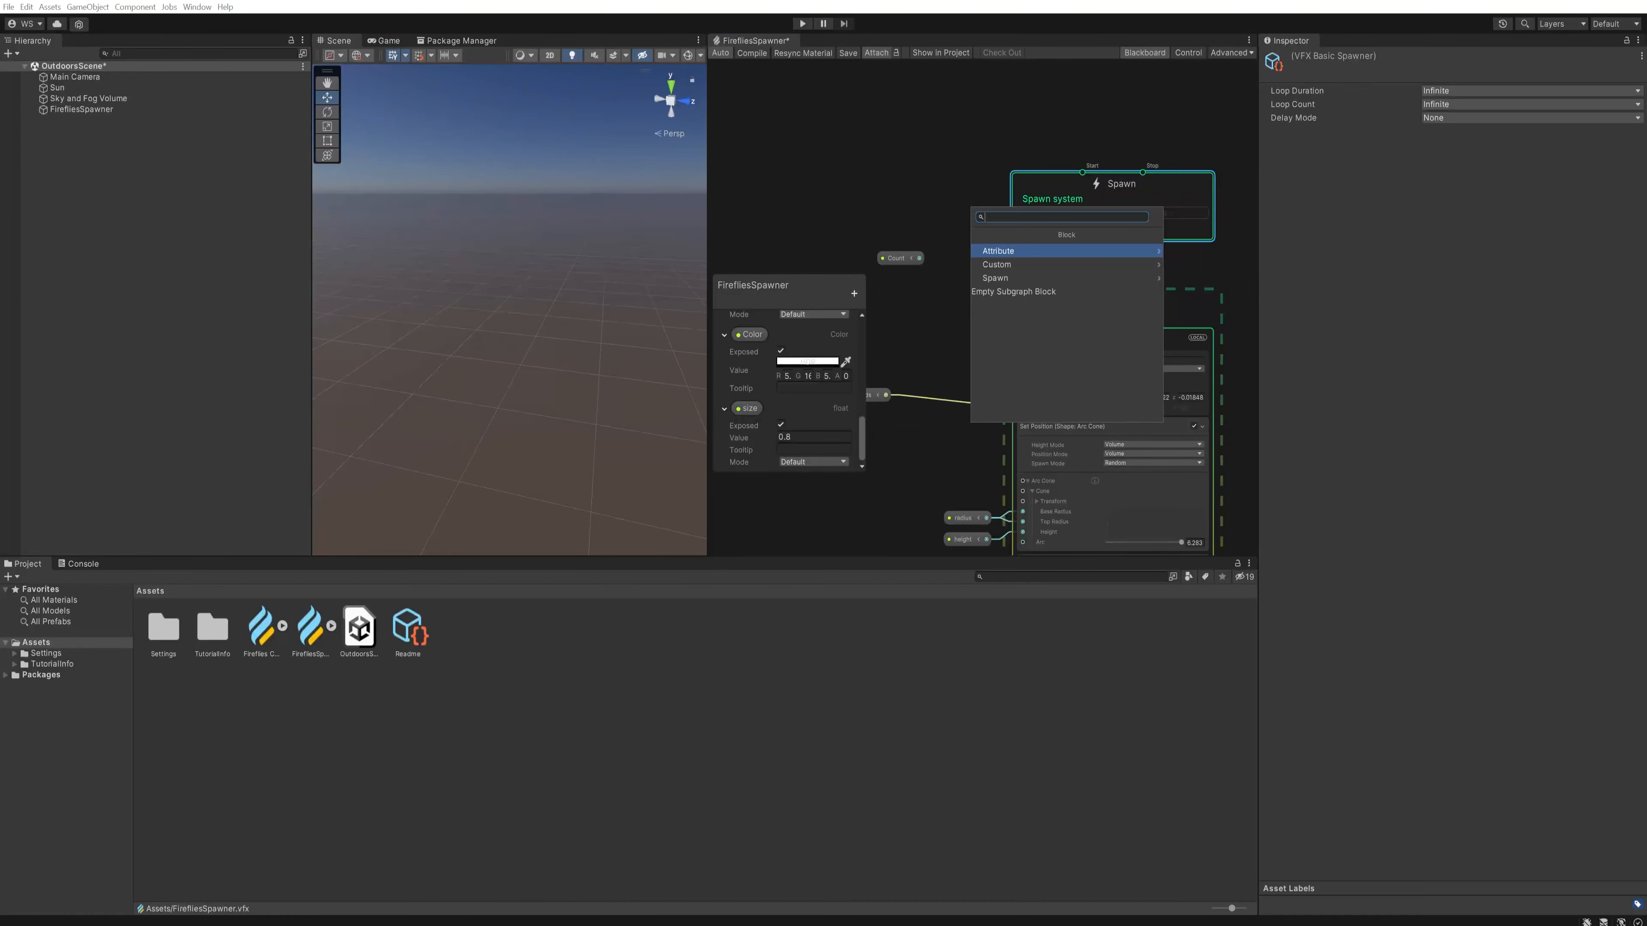
pyautogui.write('spawn')
pyautogui.press('Down')
pyautogui.press('Down')
pyautogui.press('Down')
pyautogui.press('Down')
pyautogui.press('Return')
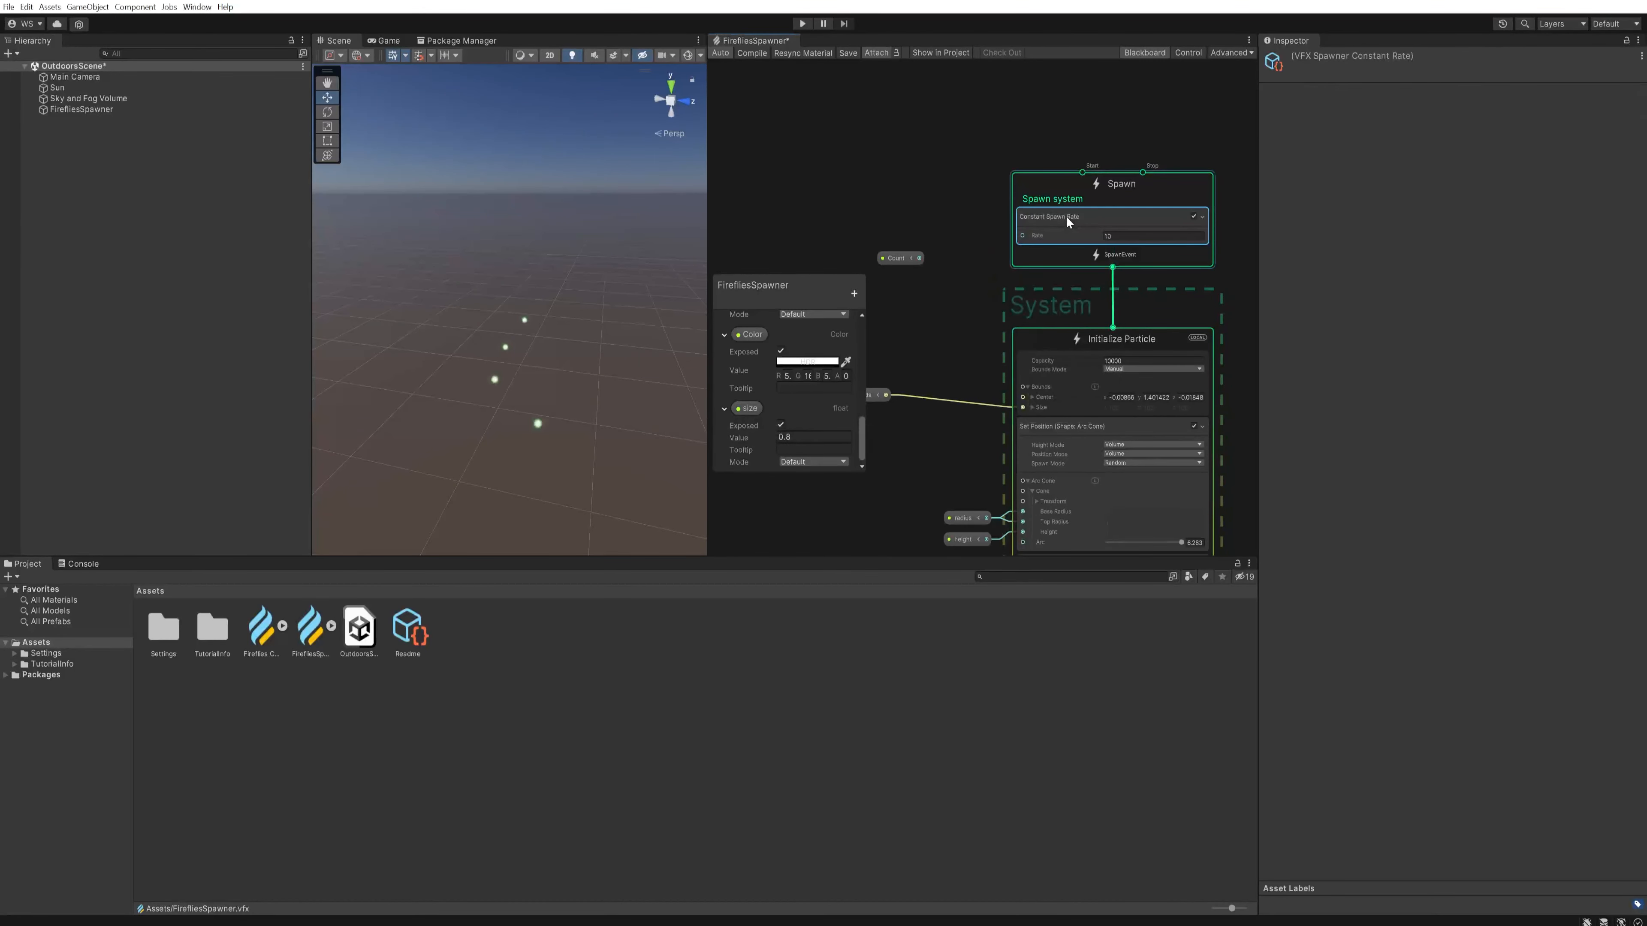
# Step: Connect the Count property to the Constant Spawn Rate block's Rate and set its default value to 50
pyautogui.moveTo(921, 257); pyautogui.dragTo(1023, 238)
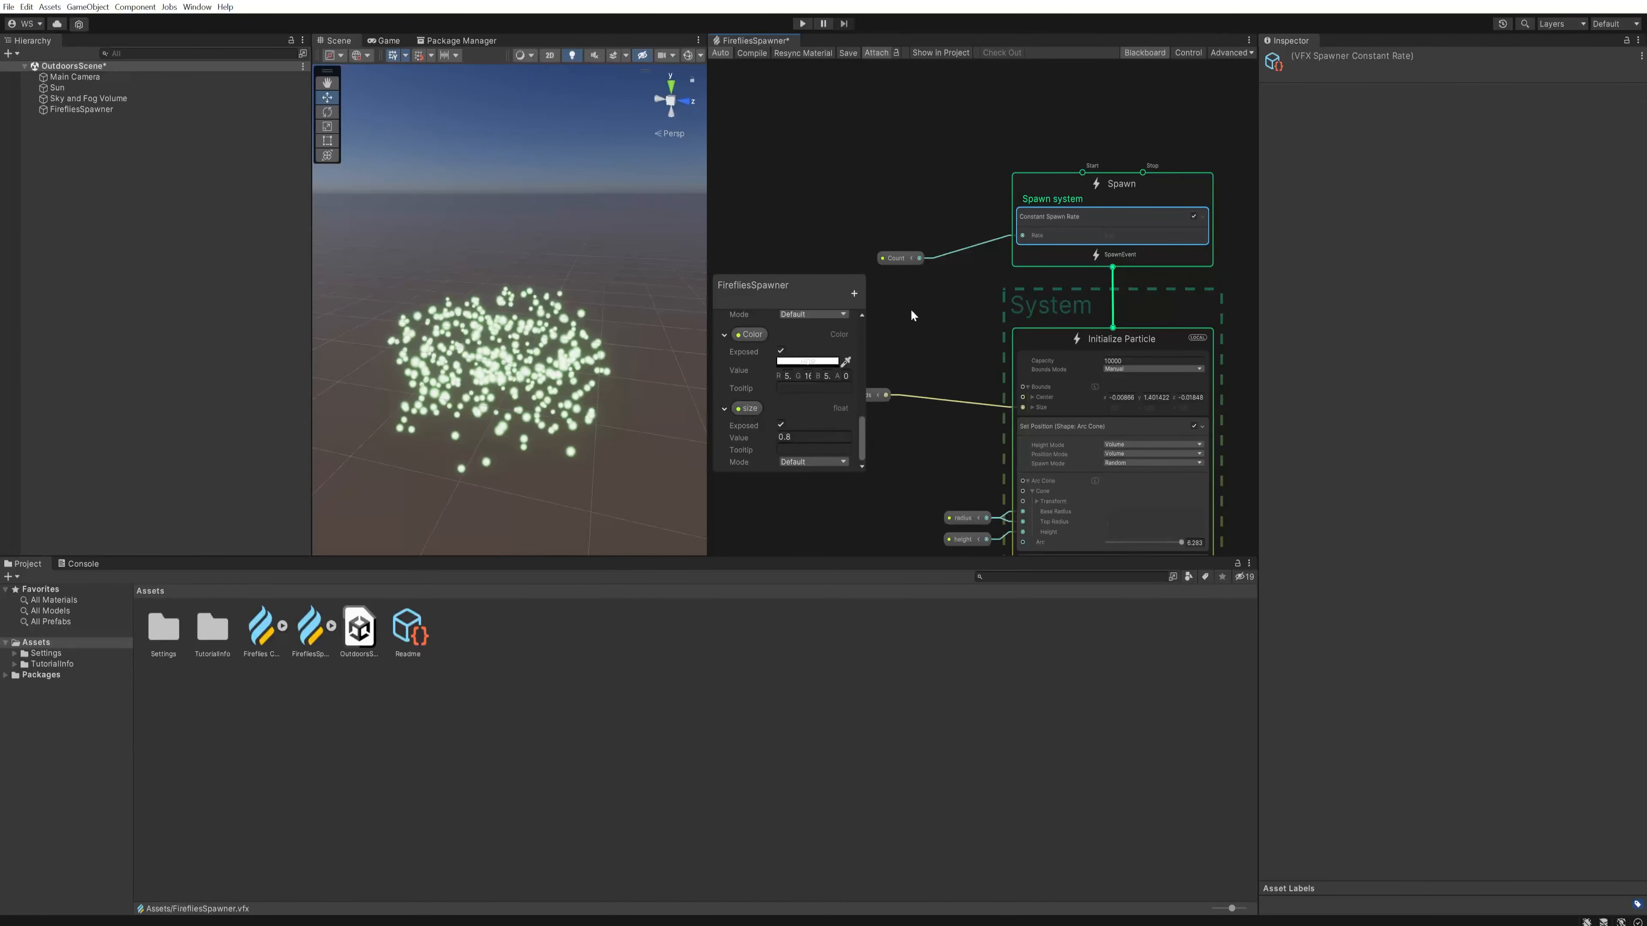
pyautogui.scroll(5, 857, 300)
pyautogui.click(804, 349)
pyautogui.write('50')
# Step: Add a Set Lifetime block to the Initialize Particle context and set its Random option to PerComponent
pyautogui.moveTo(965, 383); pyautogui.dragTo(924, 184, button='middle')
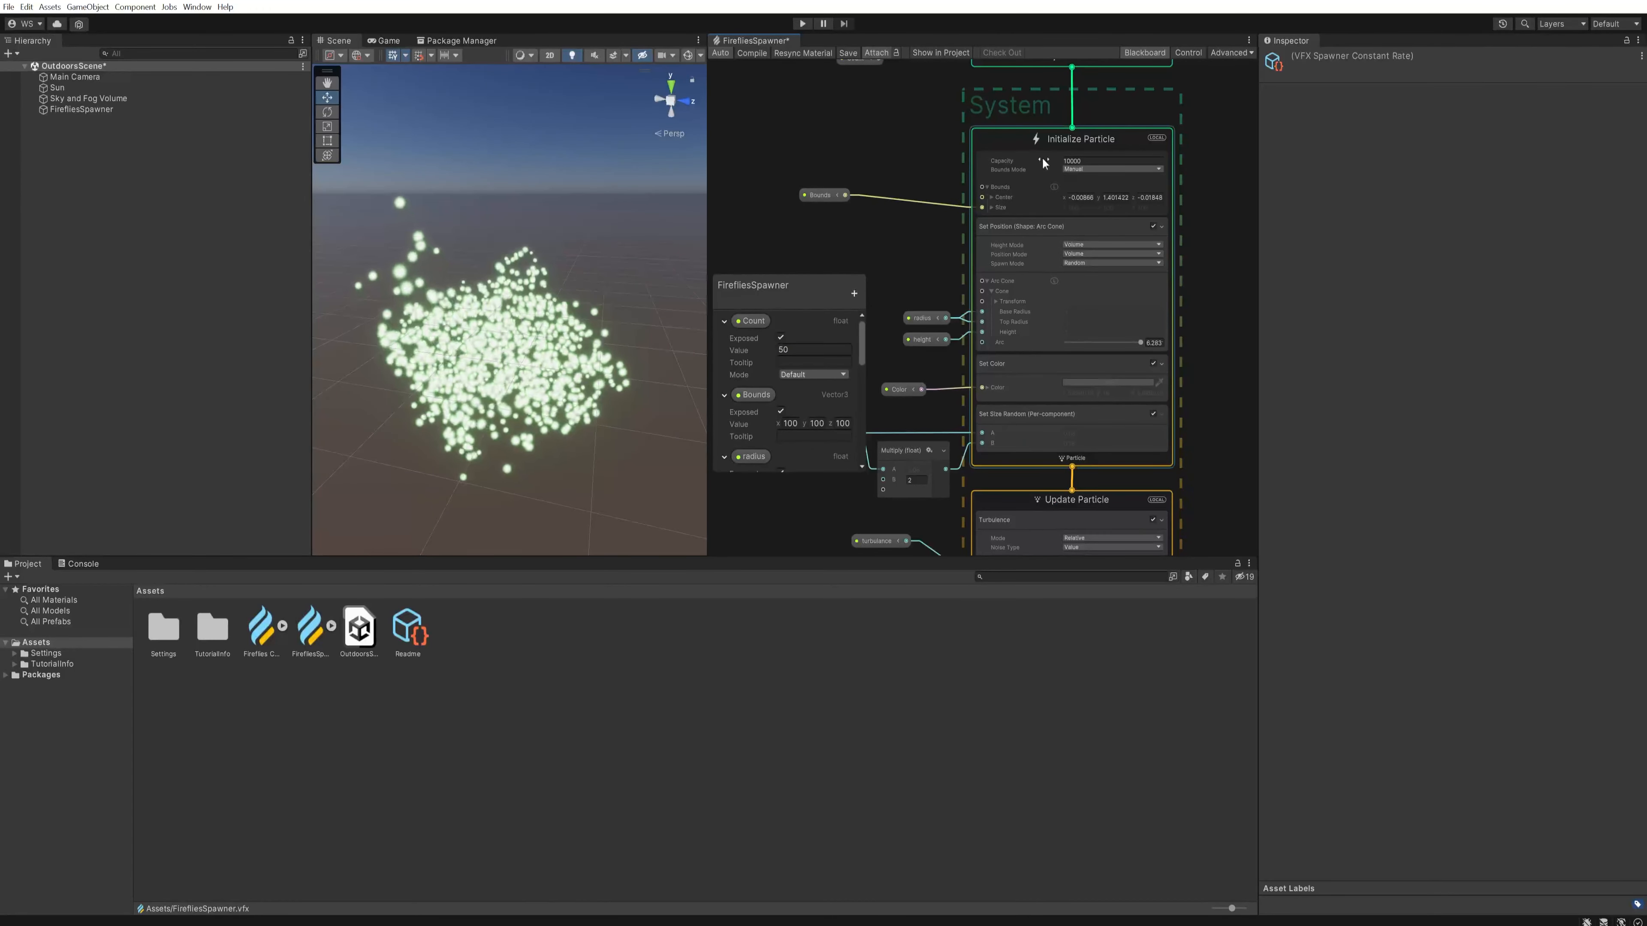
pyautogui.press('space')
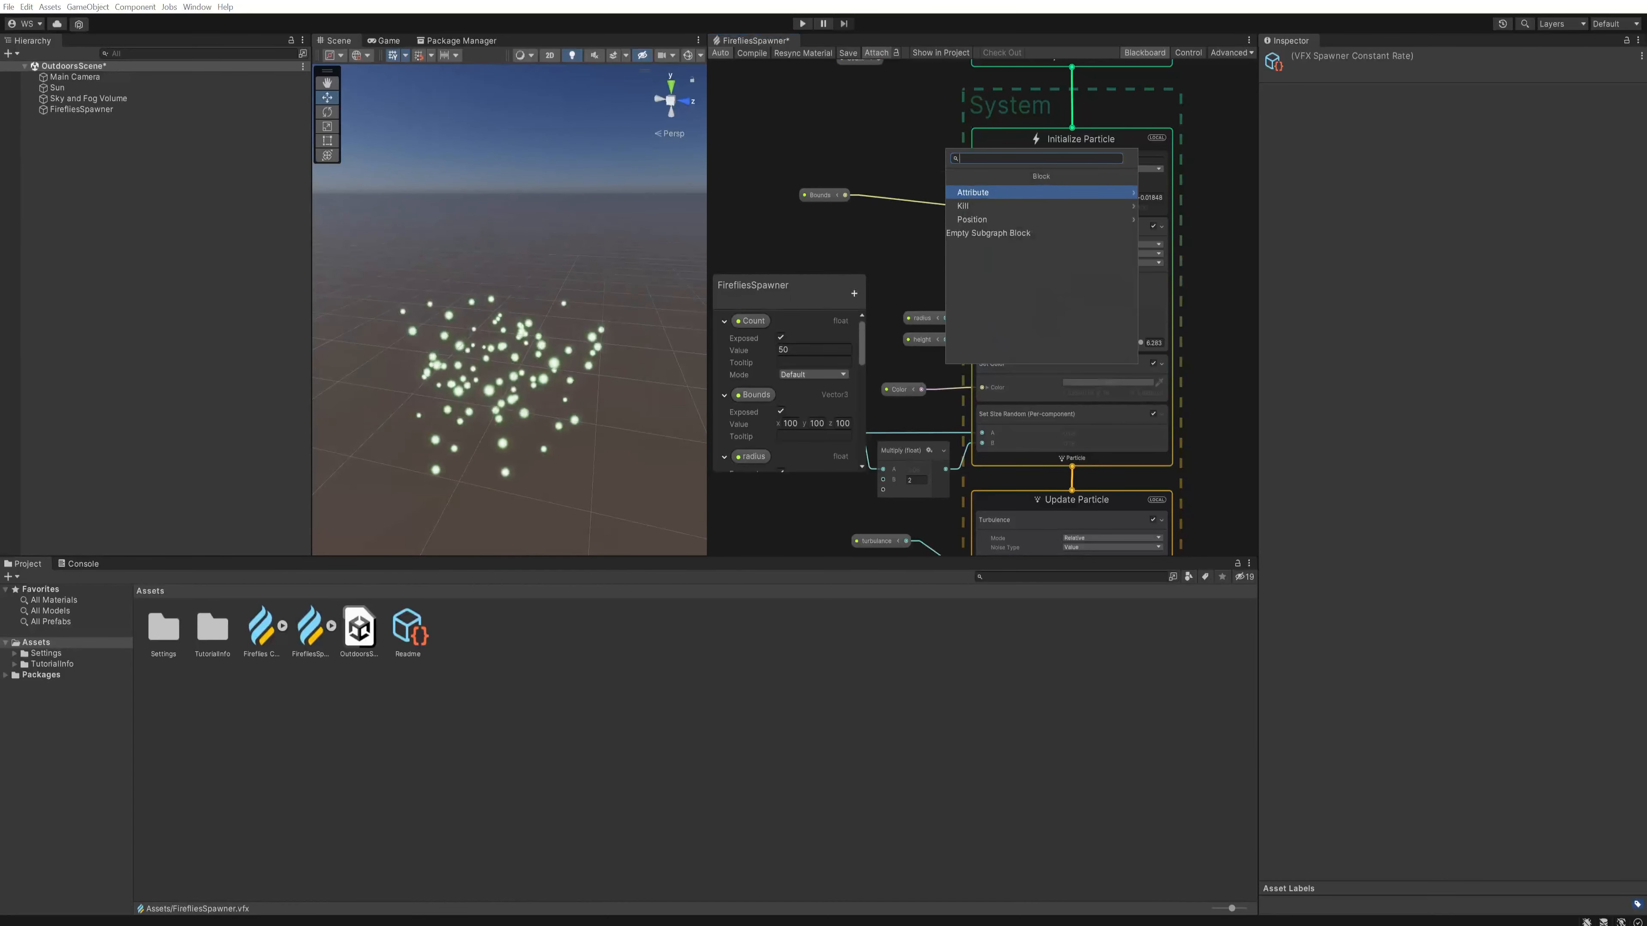
pyautogui.write('life')
pyautogui.press('Down')
pyautogui.press('Return')
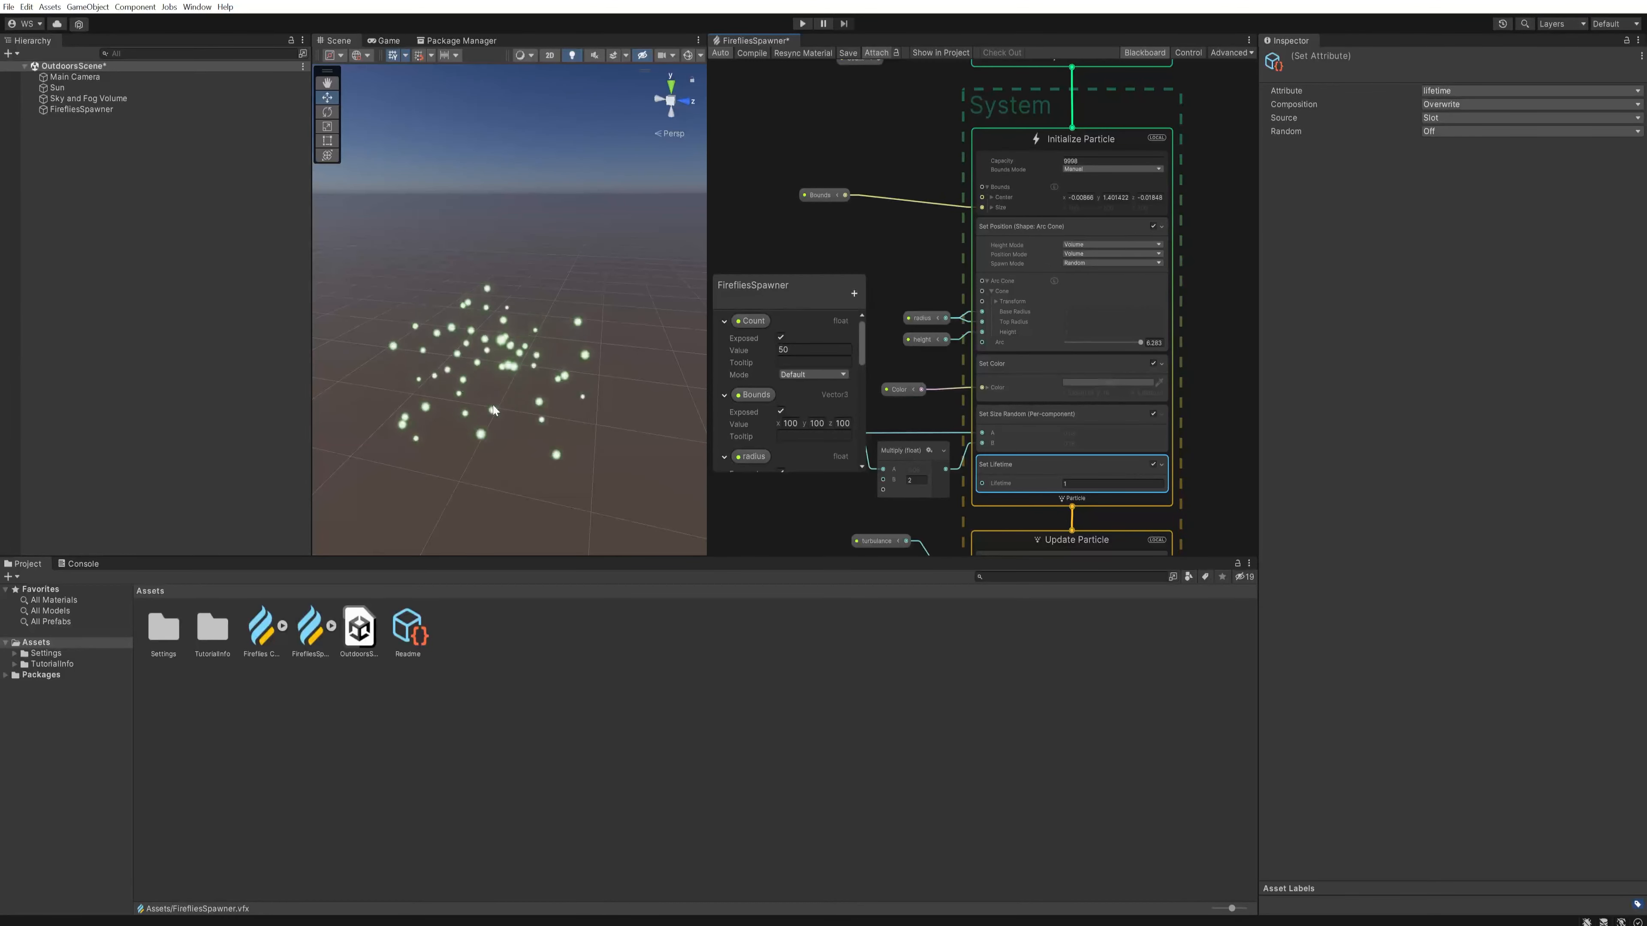
pyautogui.moveTo(1025, 141); pyautogui.dragTo(990, 240, button='middle')
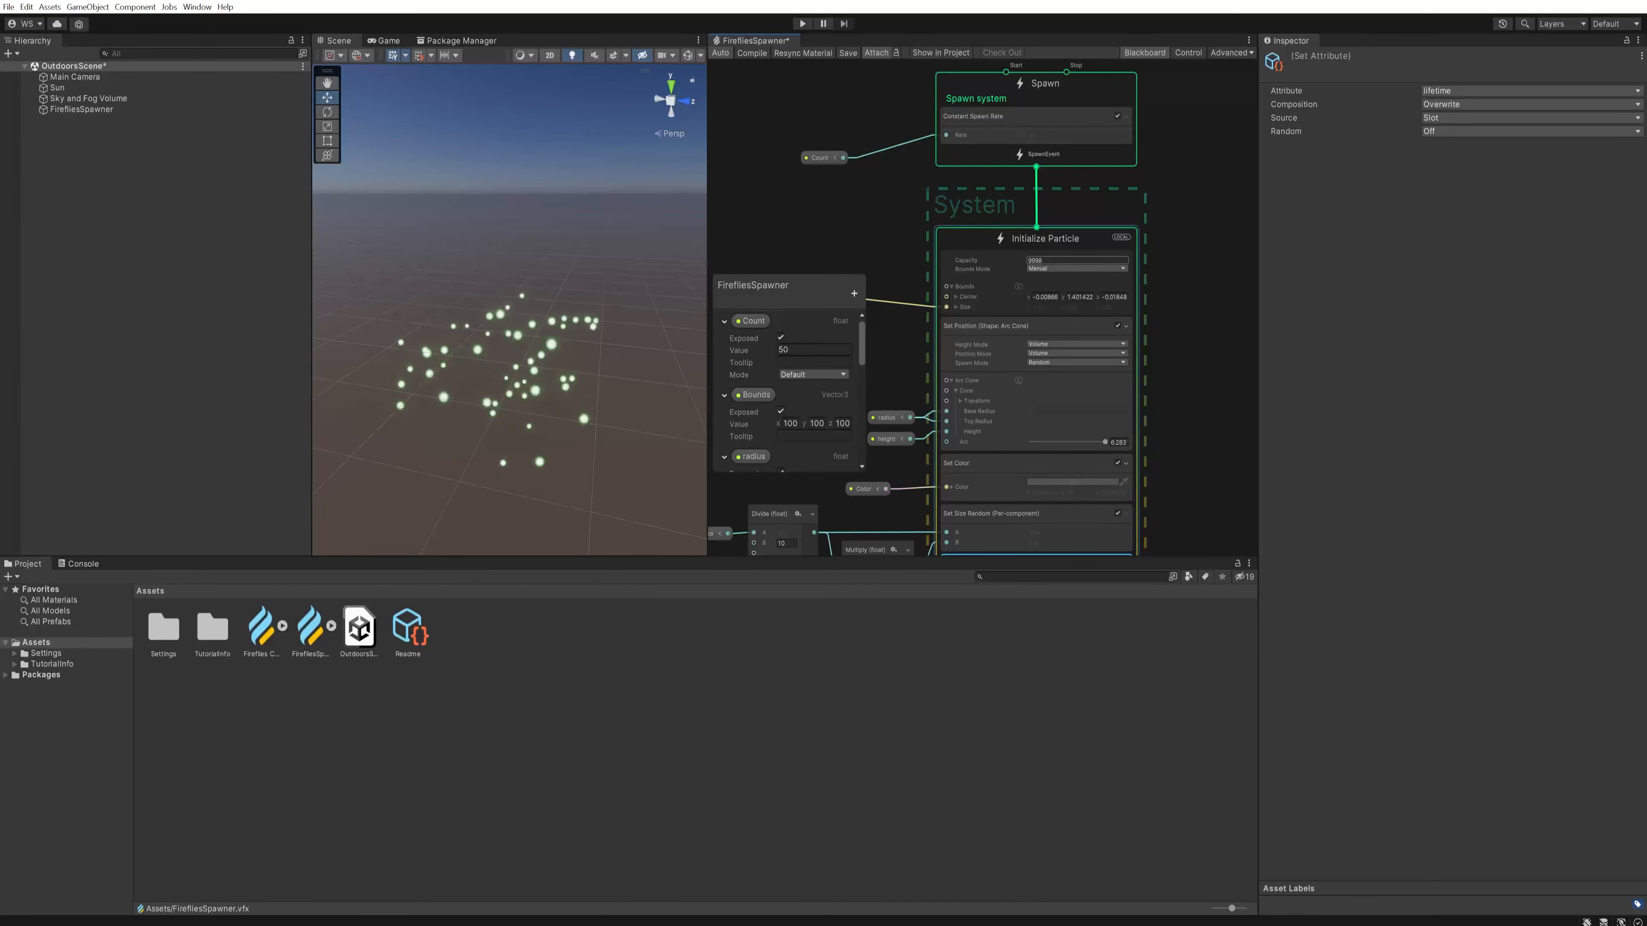
pyautogui.moveTo(1104, 389); pyautogui.dragTo(1104, 192, button='middle')
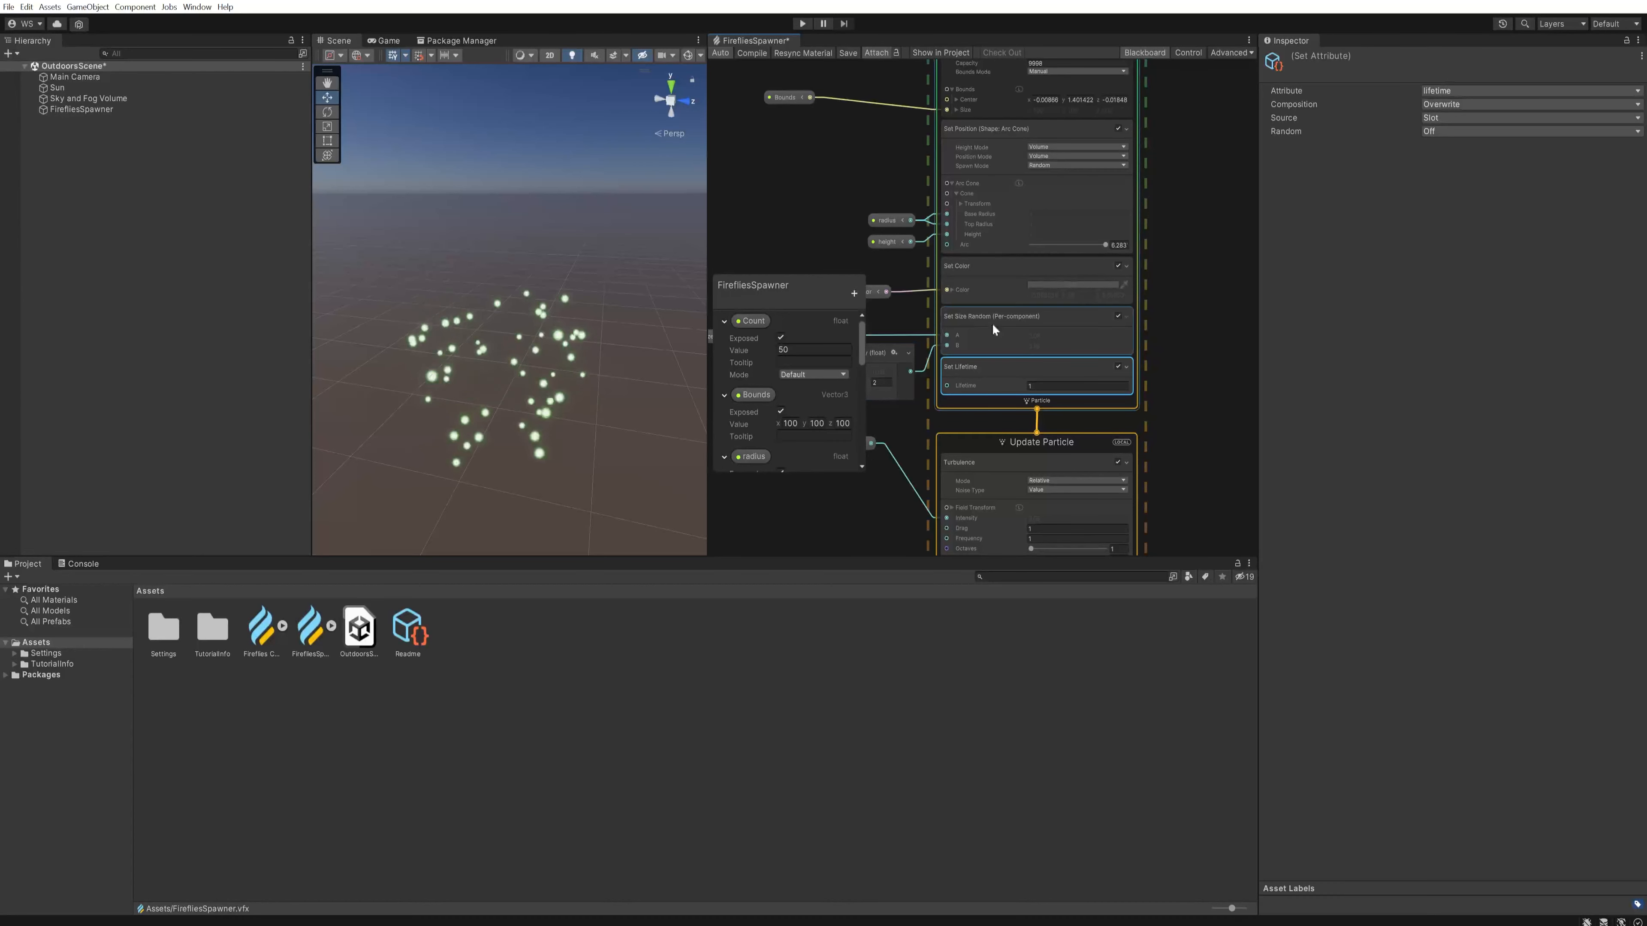
pyautogui.click(1426, 131)
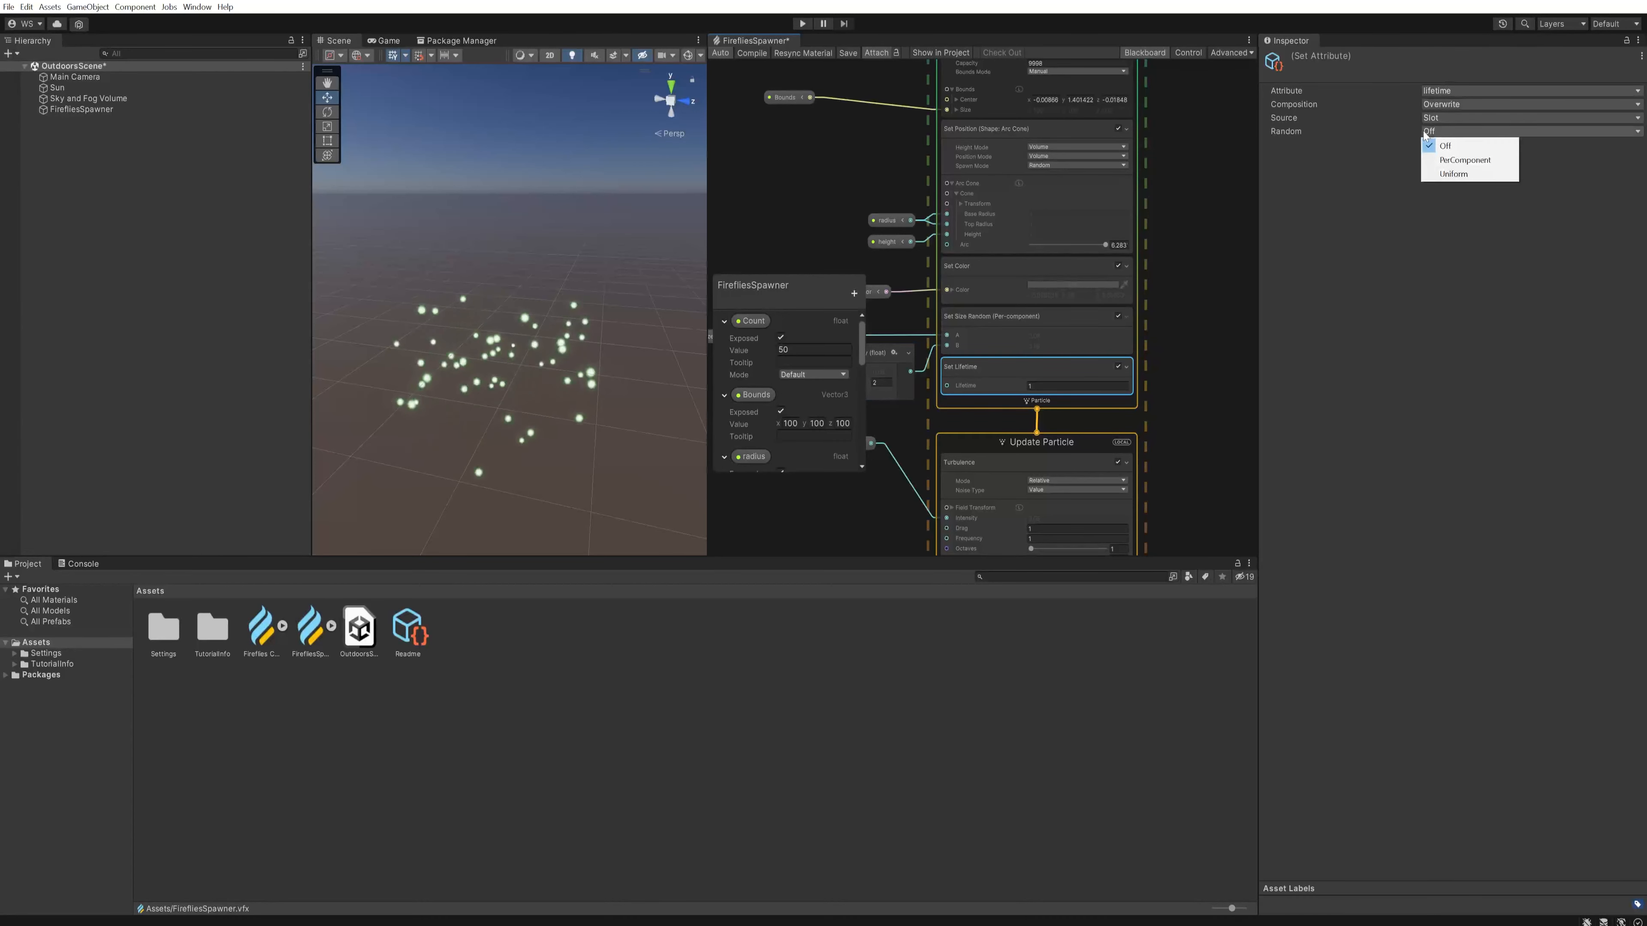
pyautogui.click(1467, 161)
# Step: Move the size, Divide and Multiply nodes together farther away from the Initialize Particle context
pyautogui.moveTo(1168, 367); pyautogui.dragTo(1304, 292, button='middle')
pyautogui.moveTo(1016, 338); pyautogui.dragTo(851, 248)
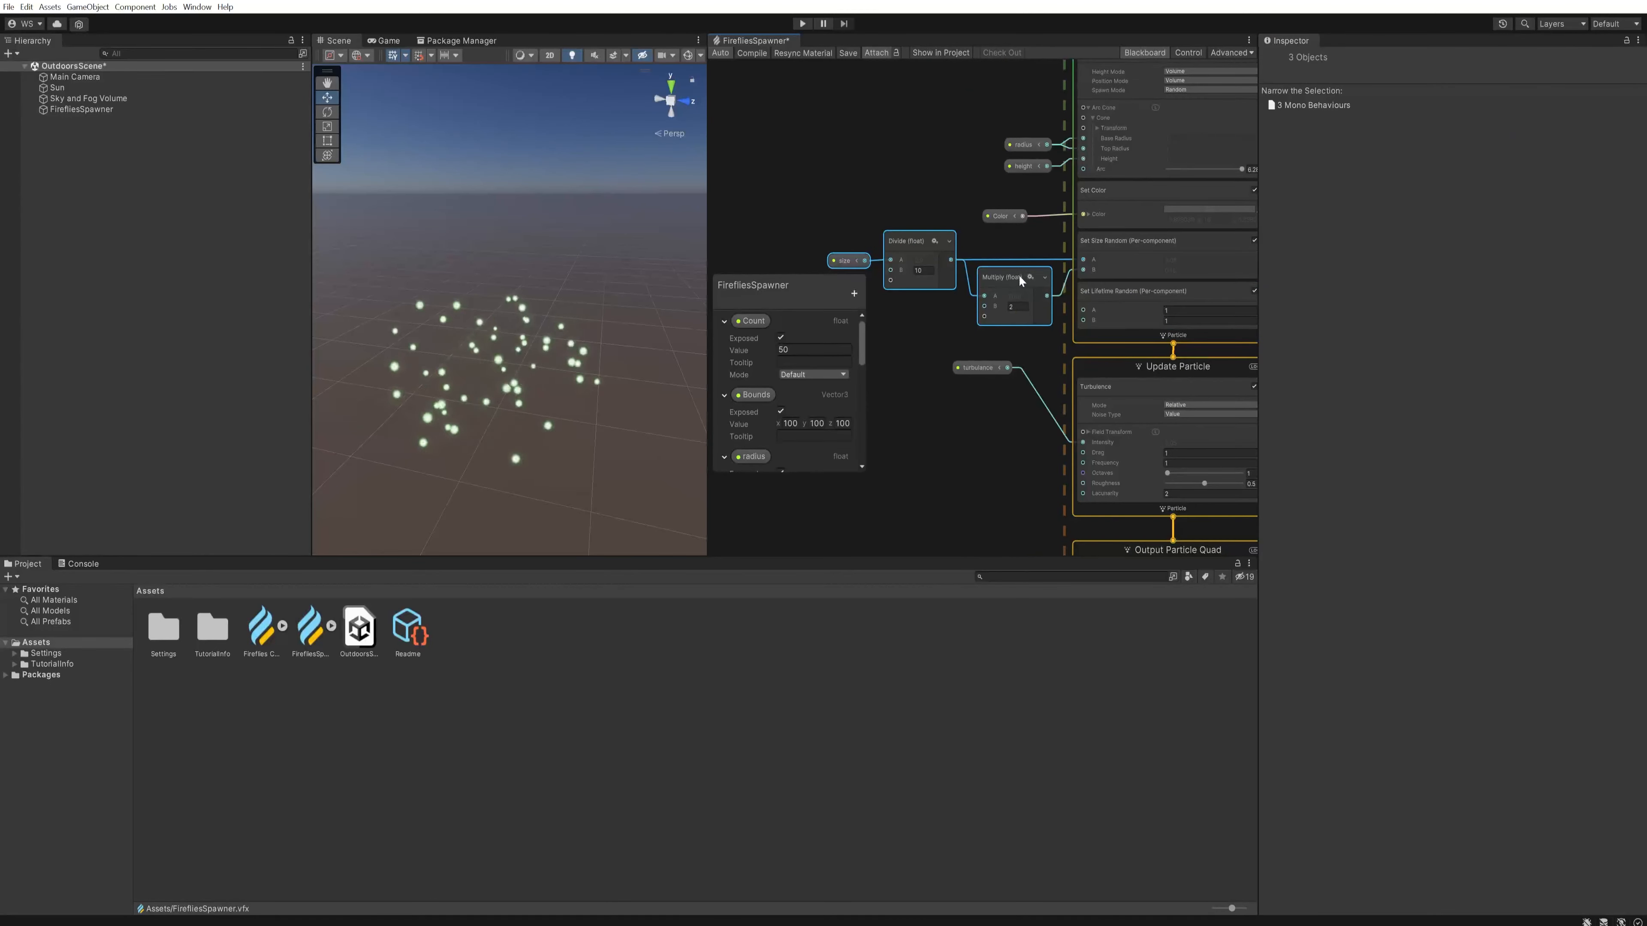
pyautogui.moveTo(1020, 275); pyautogui.dragTo(920, 271)
pyautogui.moveTo(920, 271); pyautogui.dragTo(953, 226, button='middle')
# Step: Add an exposed float property named lifetime with a default value of 50
pyautogui.click(854, 293)
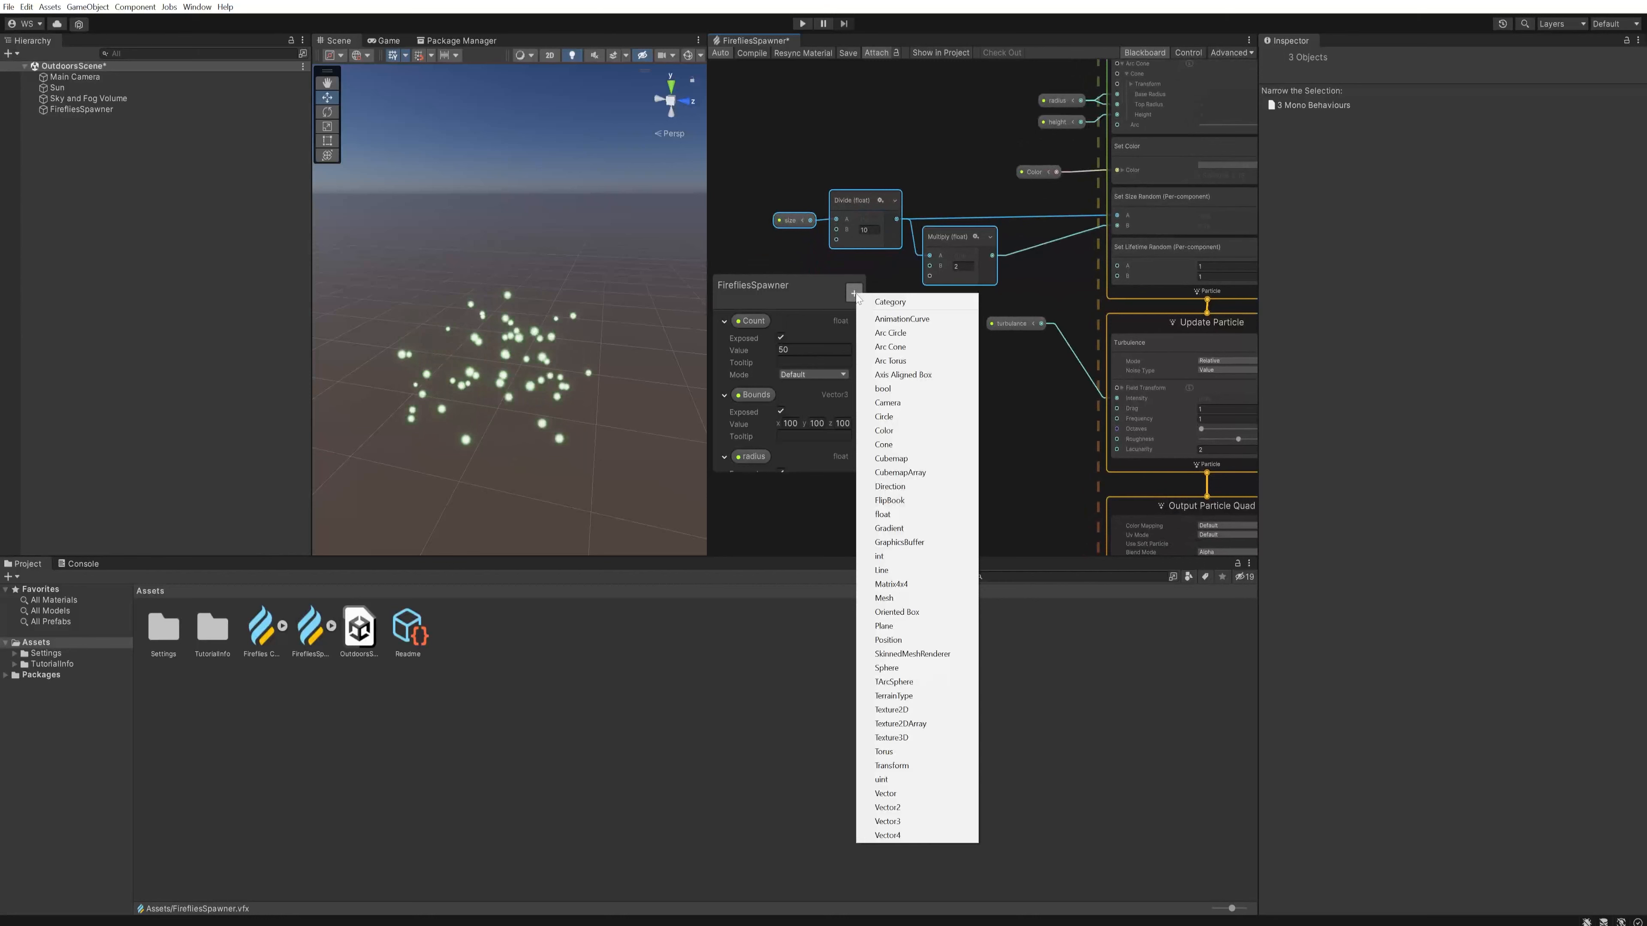
pyautogui.click(913, 514)
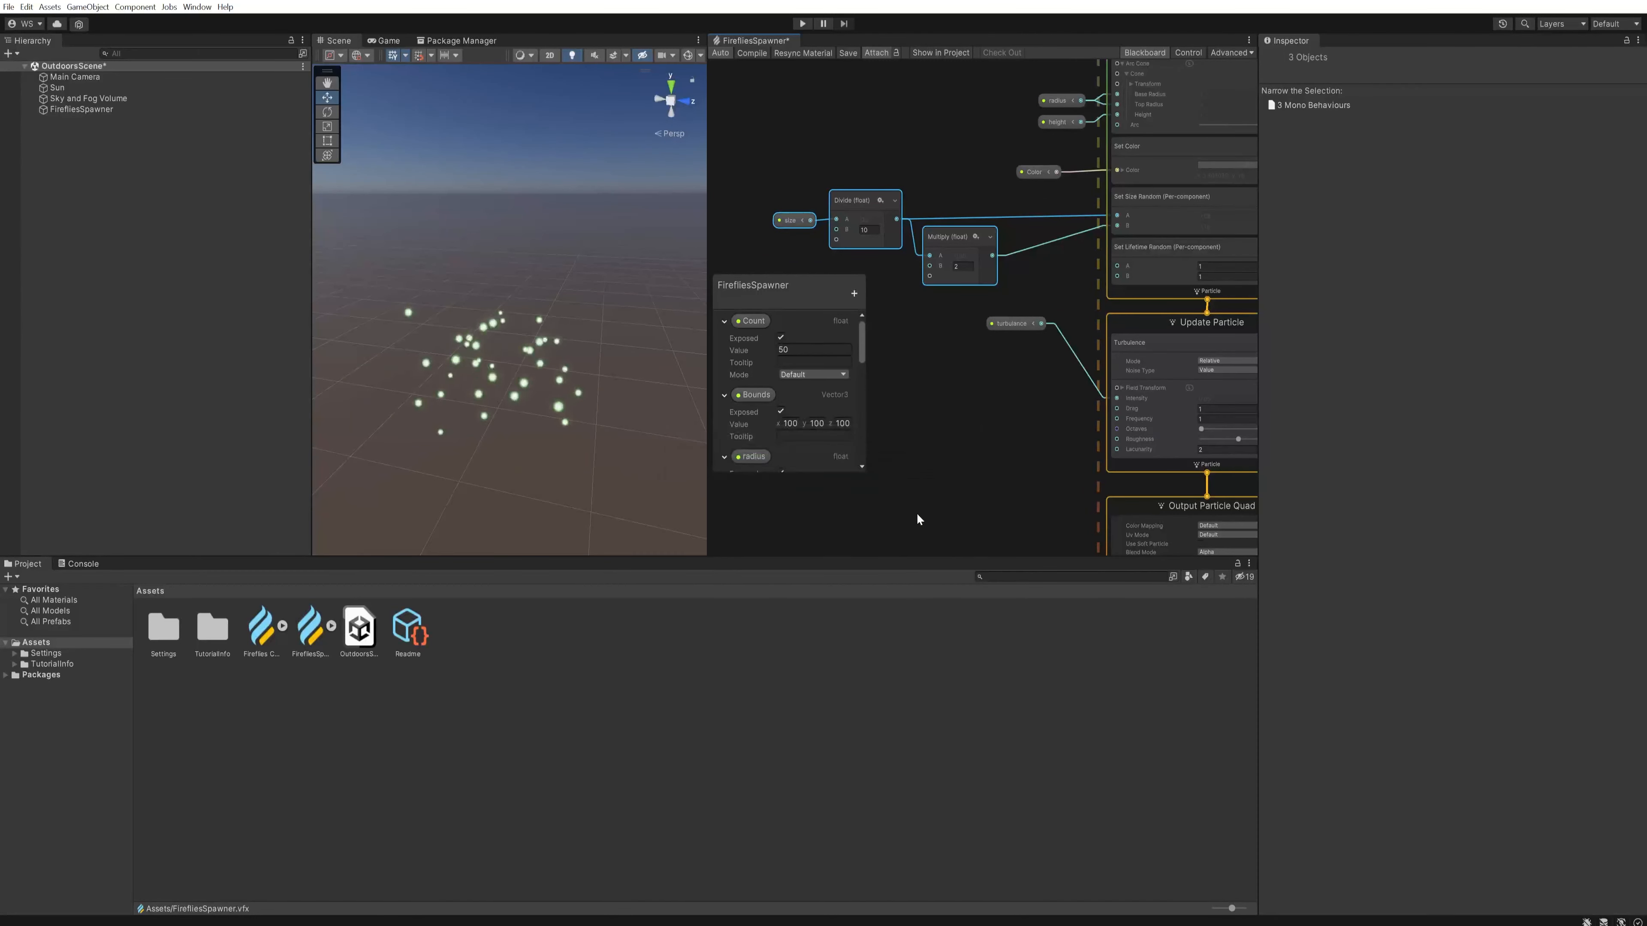
pyautogui.scroll(-5, 863, 330)
pyautogui.click(767, 461)
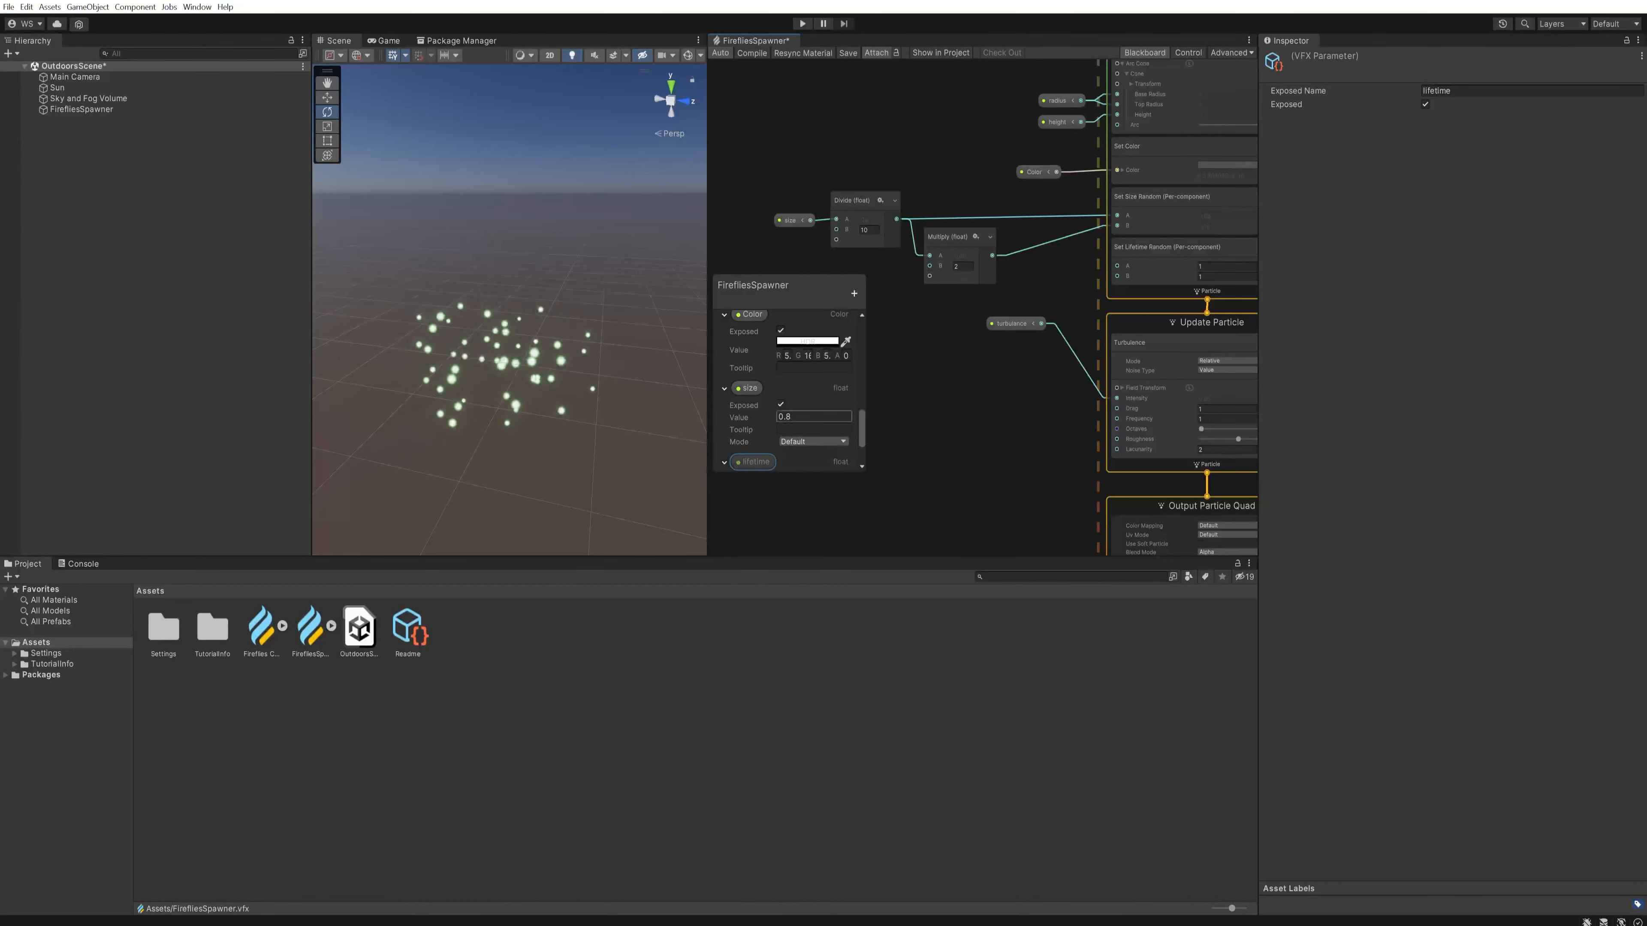
pyautogui.click(725, 461)
pyautogui.scroll(-2, 863, 454)
pyautogui.click(810, 438)
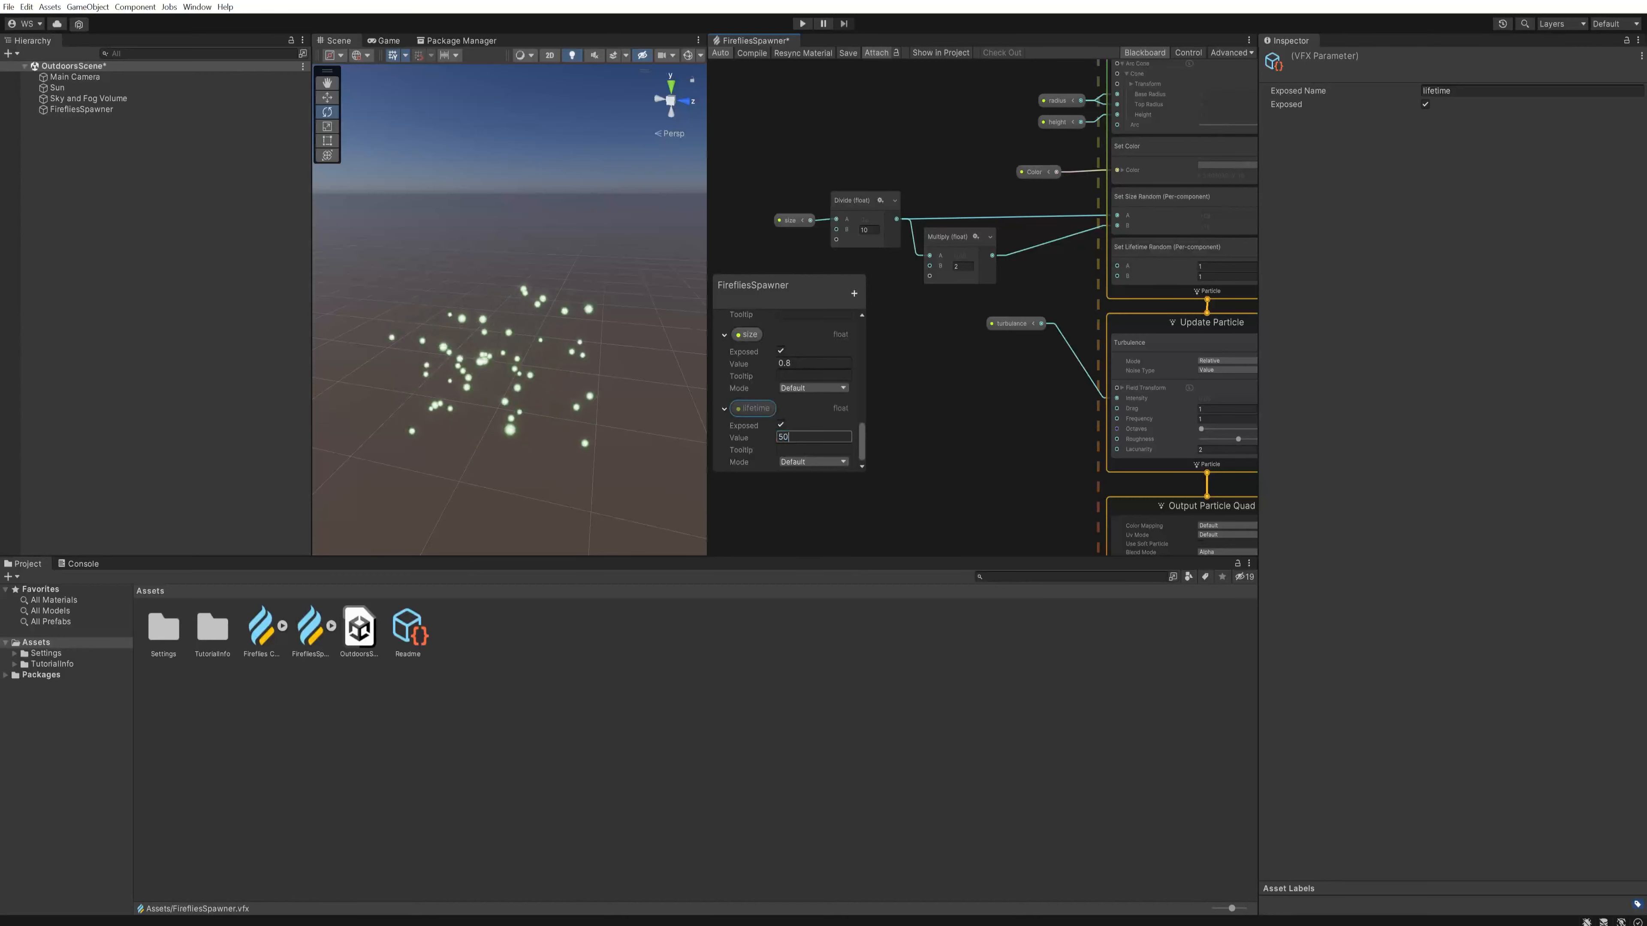
pyautogui.press('Return')
# Step: Drive Set Lifetime Random's input A with the lifetime property and input B with a duplicated Multiply node fed by lifetime, keeping the nodes tidy
pyautogui.moveTo(755, 408); pyautogui.dragTo(926, 311)
pyautogui.moveTo(951, 310); pyautogui.dragTo(1115, 266)
pyautogui.click(953, 237)
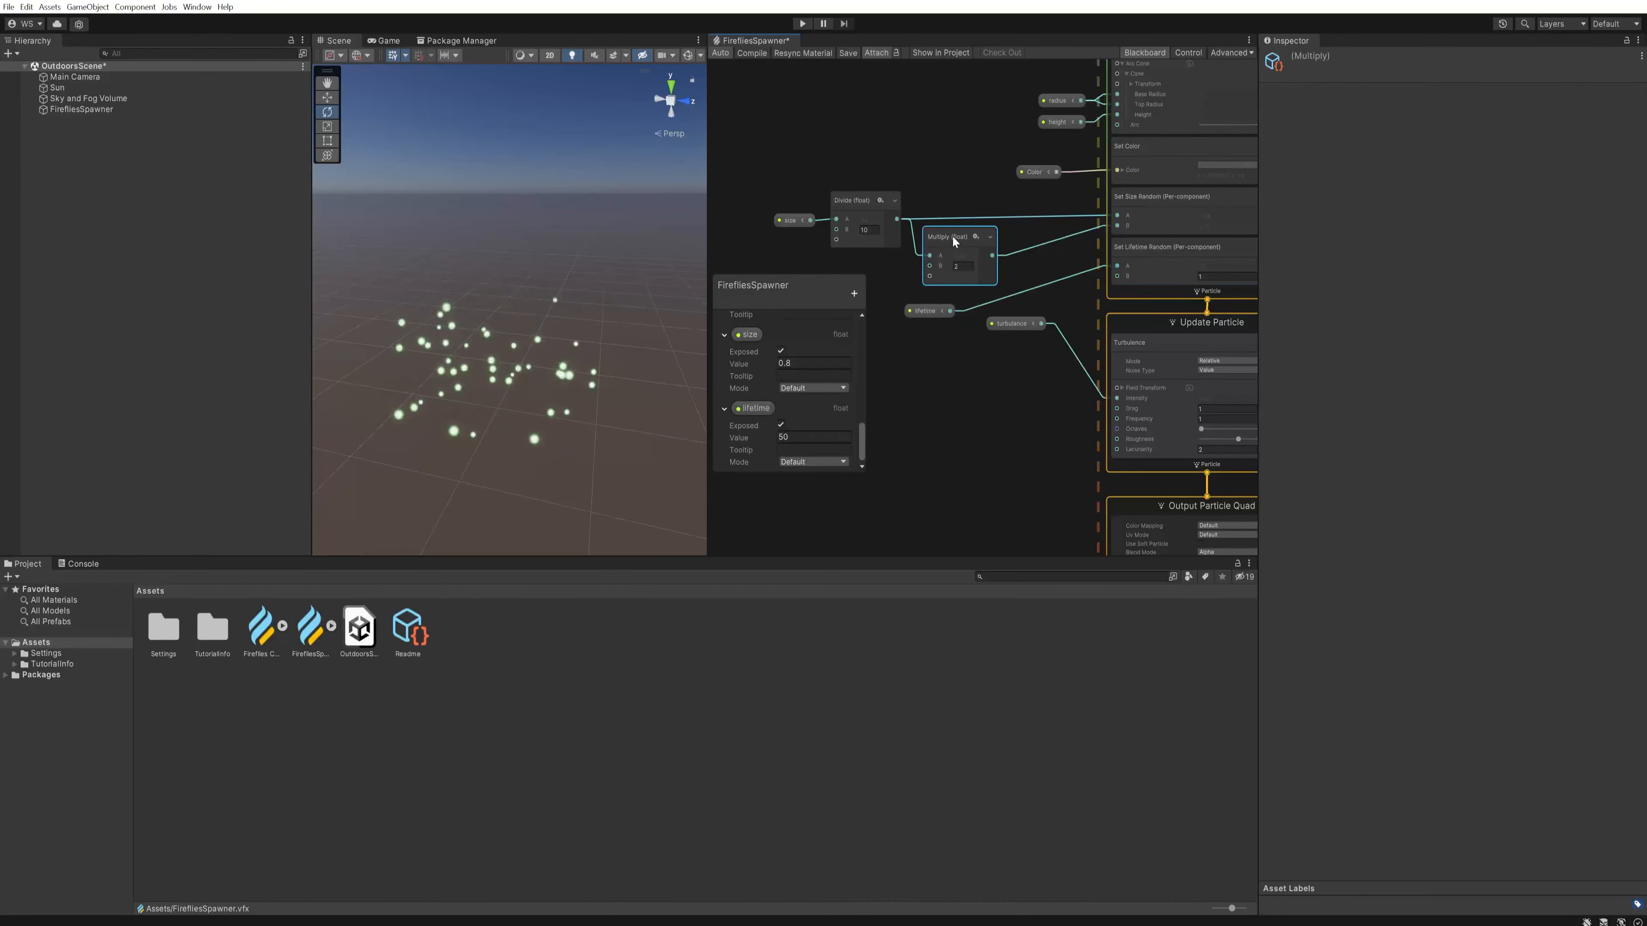
pyautogui.hotkey('ctrl', 'd')
pyautogui.moveTo(983, 286); pyautogui.dragTo(1040, 288)
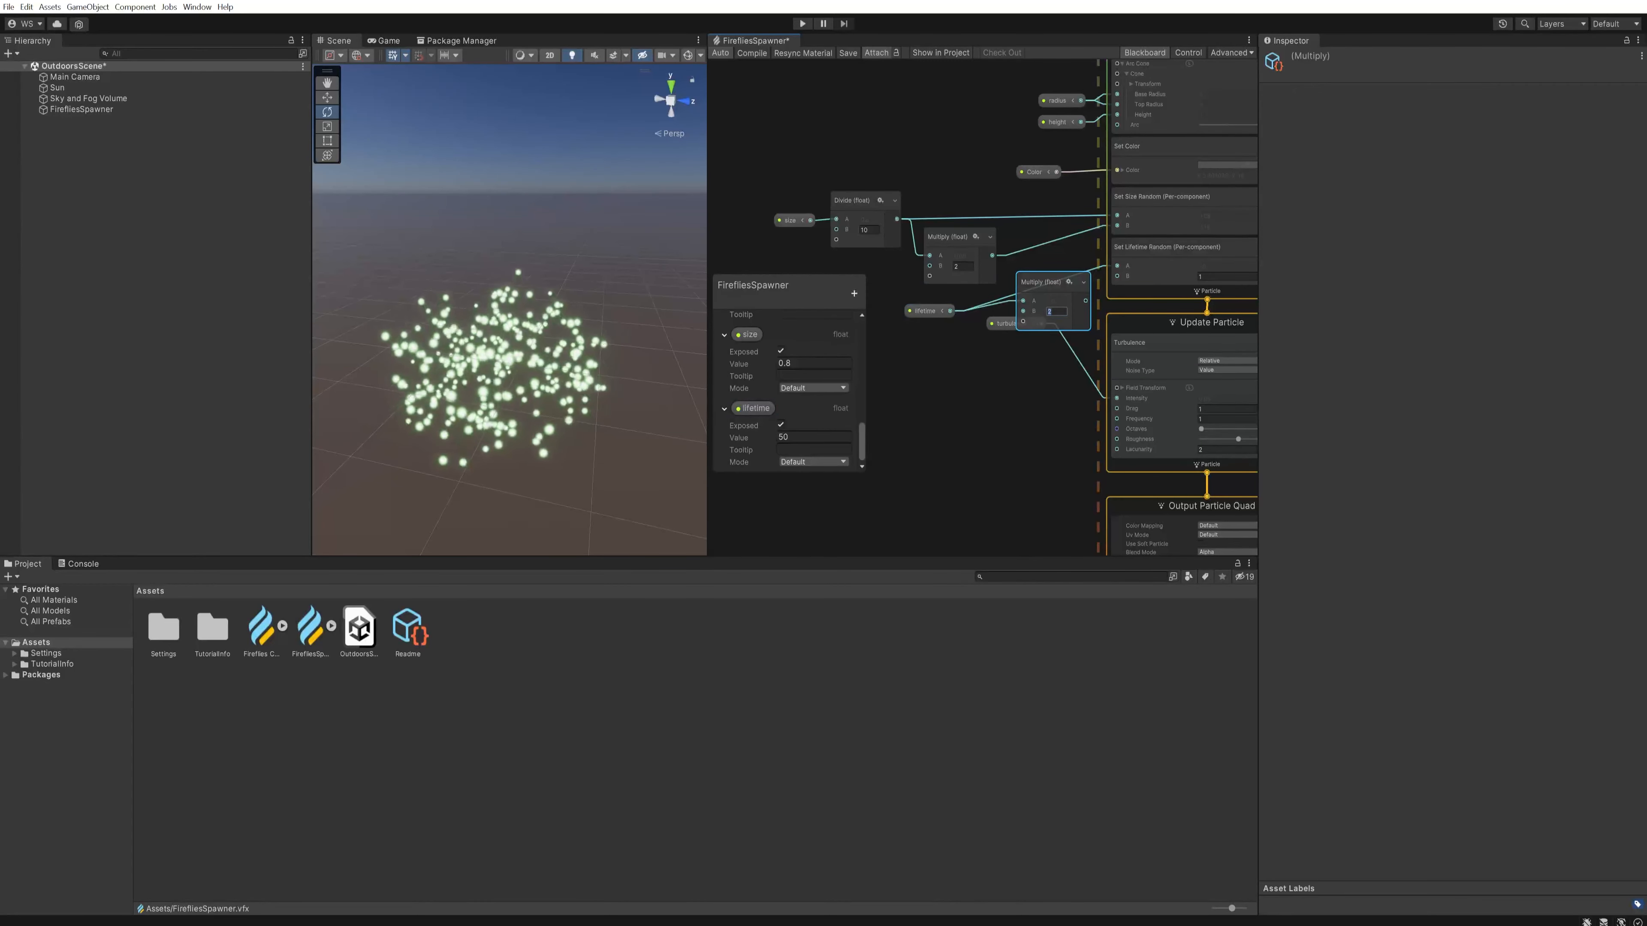
pyautogui.moveTo(1085, 300); pyautogui.dragTo(1116, 276)
pyautogui.click(1083, 281)
pyautogui.moveTo(913, 316); pyautogui.dragTo(919, 299)
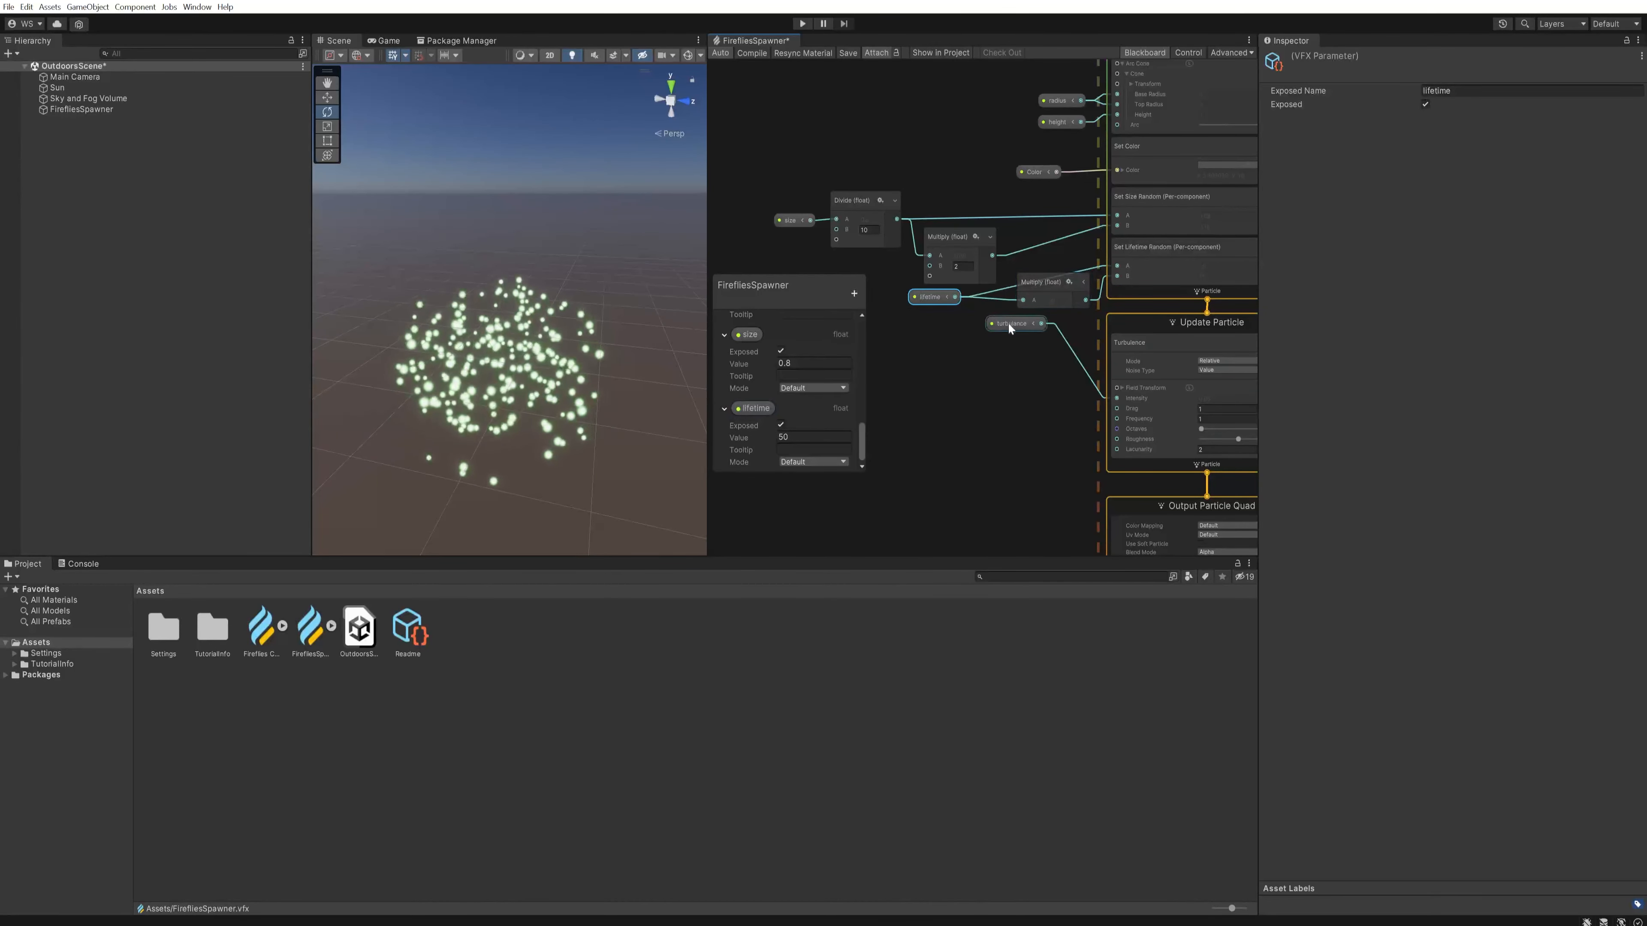
pyautogui.moveTo(1055, 277); pyautogui.dragTo(1038, 309)
# Step: Add a Set Size over Life block to the Output Particle Quad context
pyautogui.moveTo(1151, 507); pyautogui.dragTo(1026, 371, button='middle')
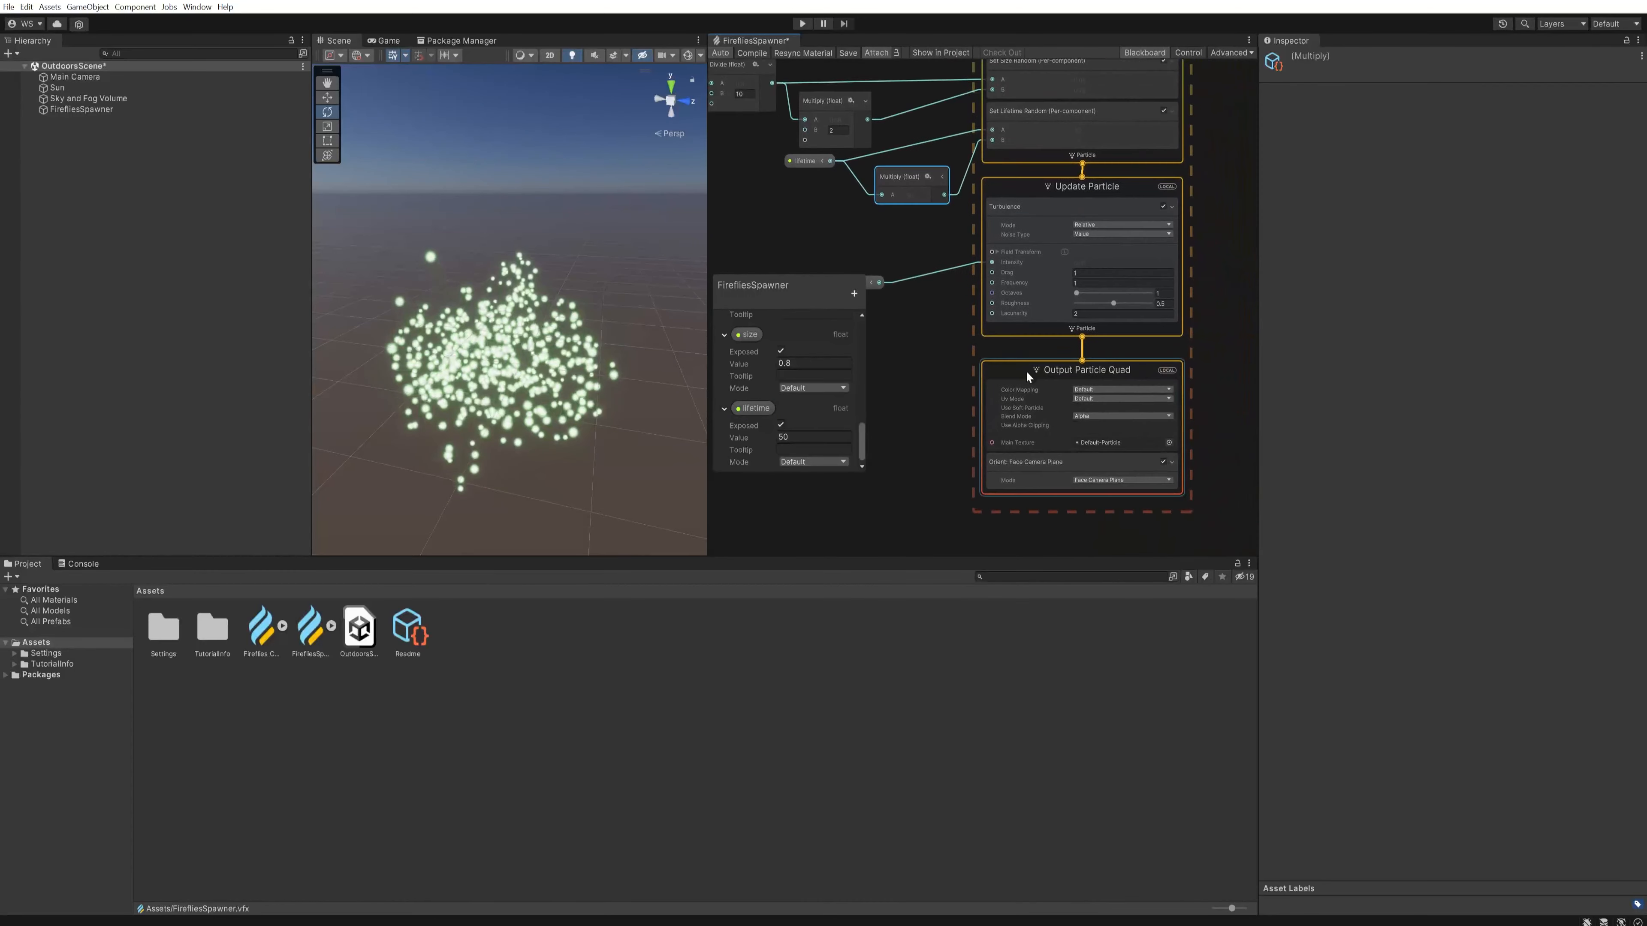
pyautogui.click(1031, 373)
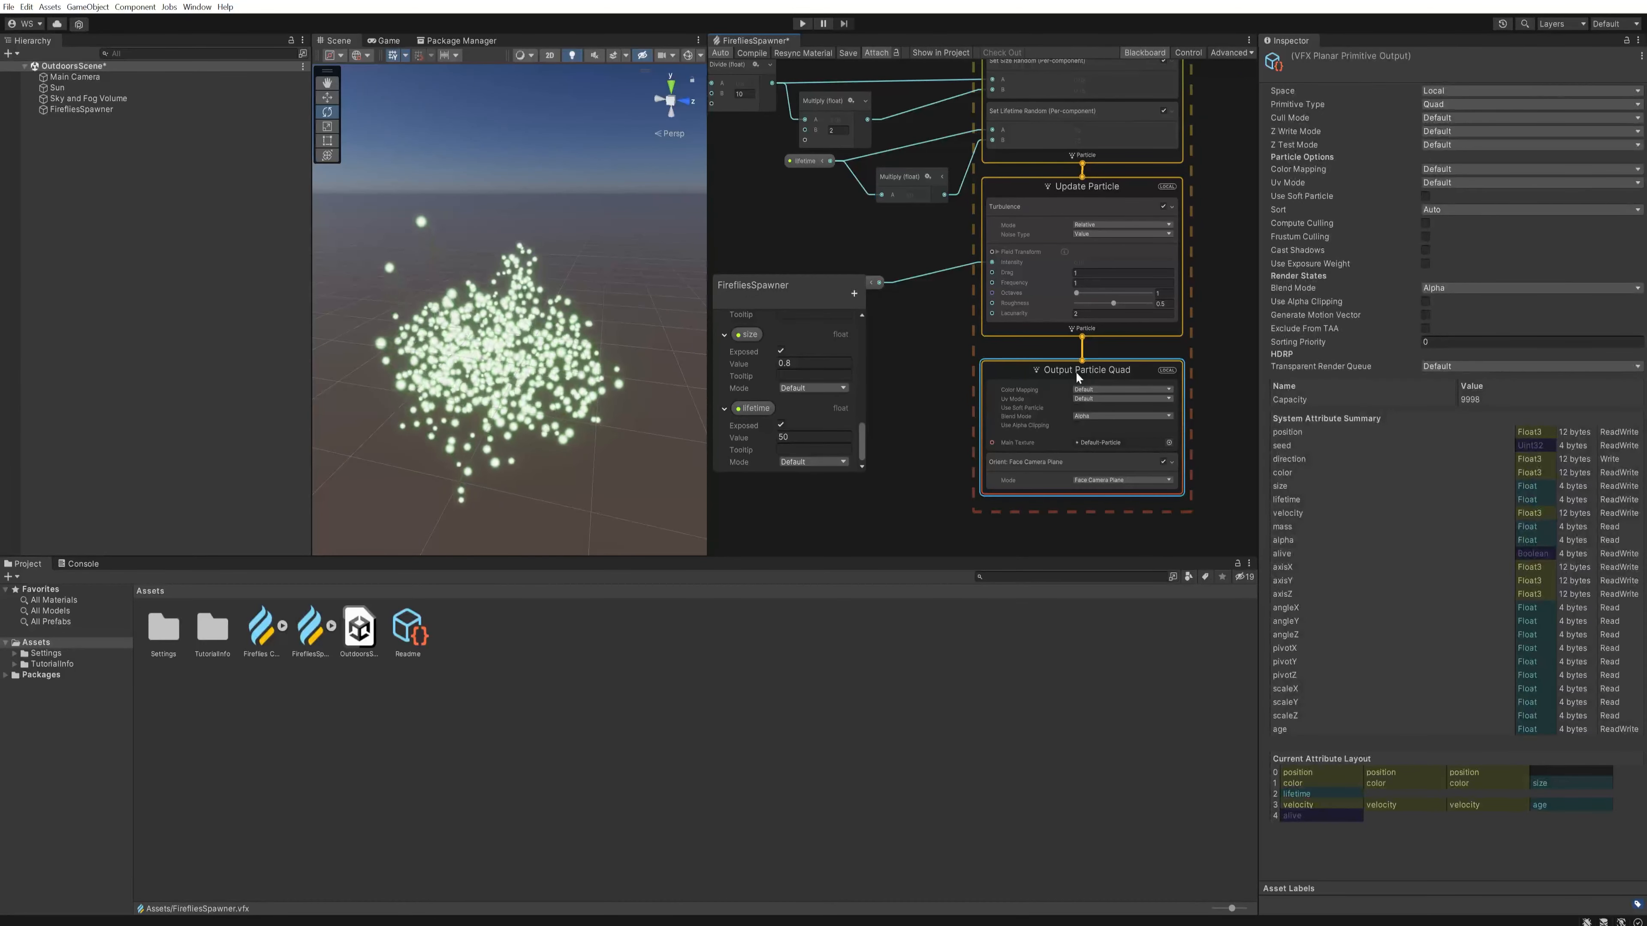
pyautogui.press('space')
pyautogui.write('size')
pyautogui.write('over')
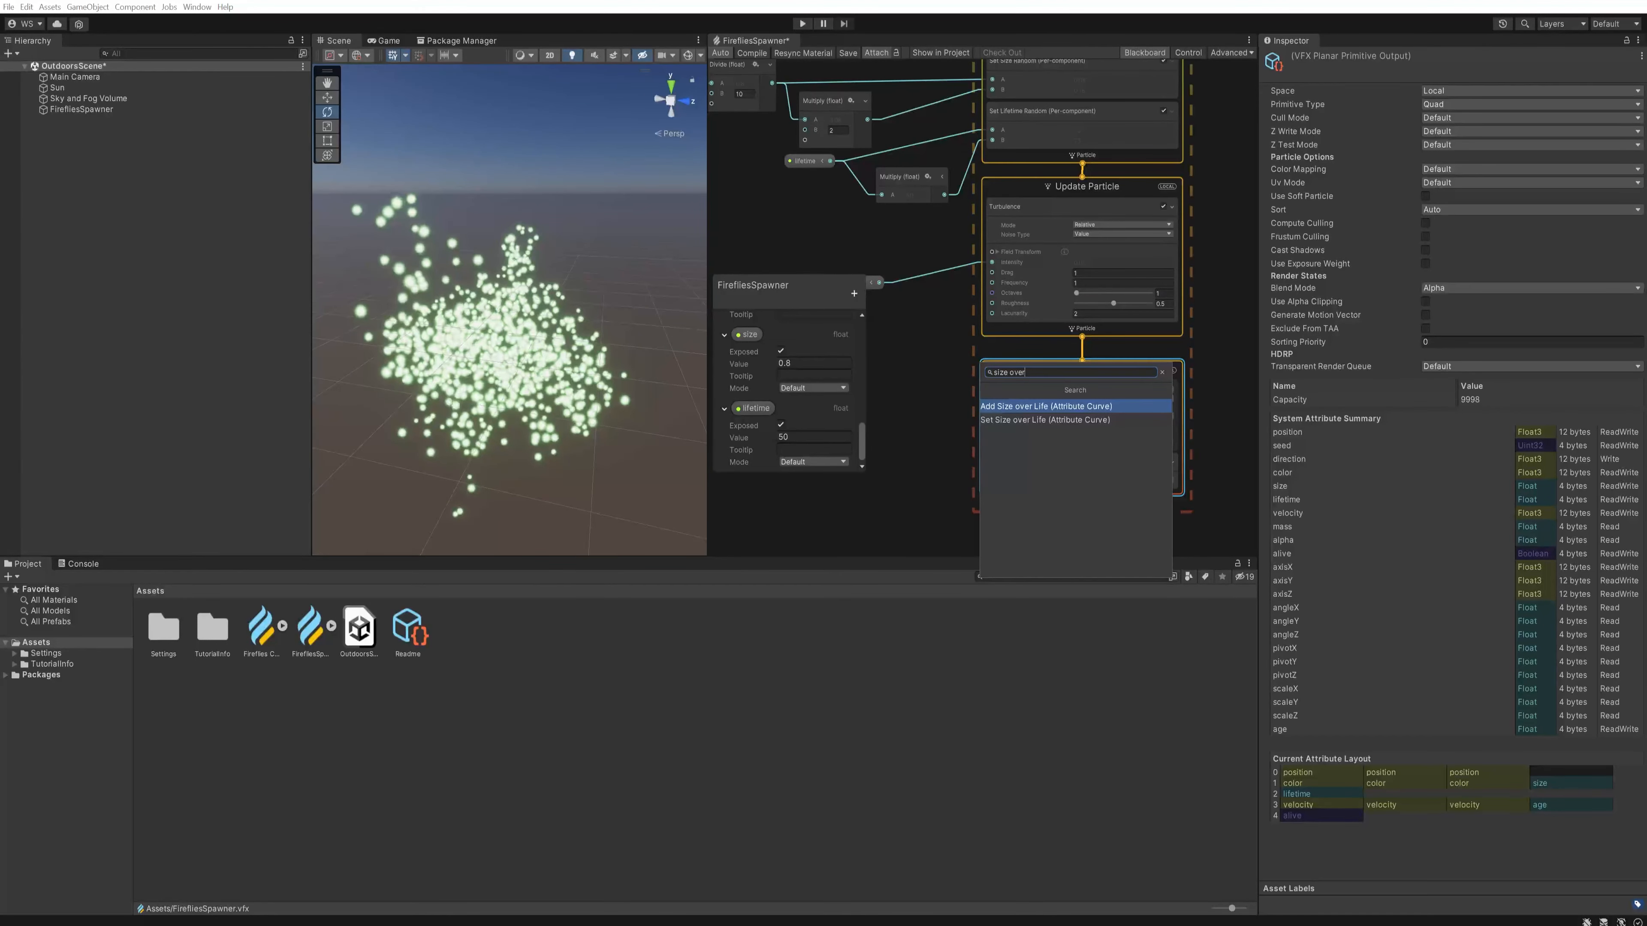
pyautogui.press('Down')
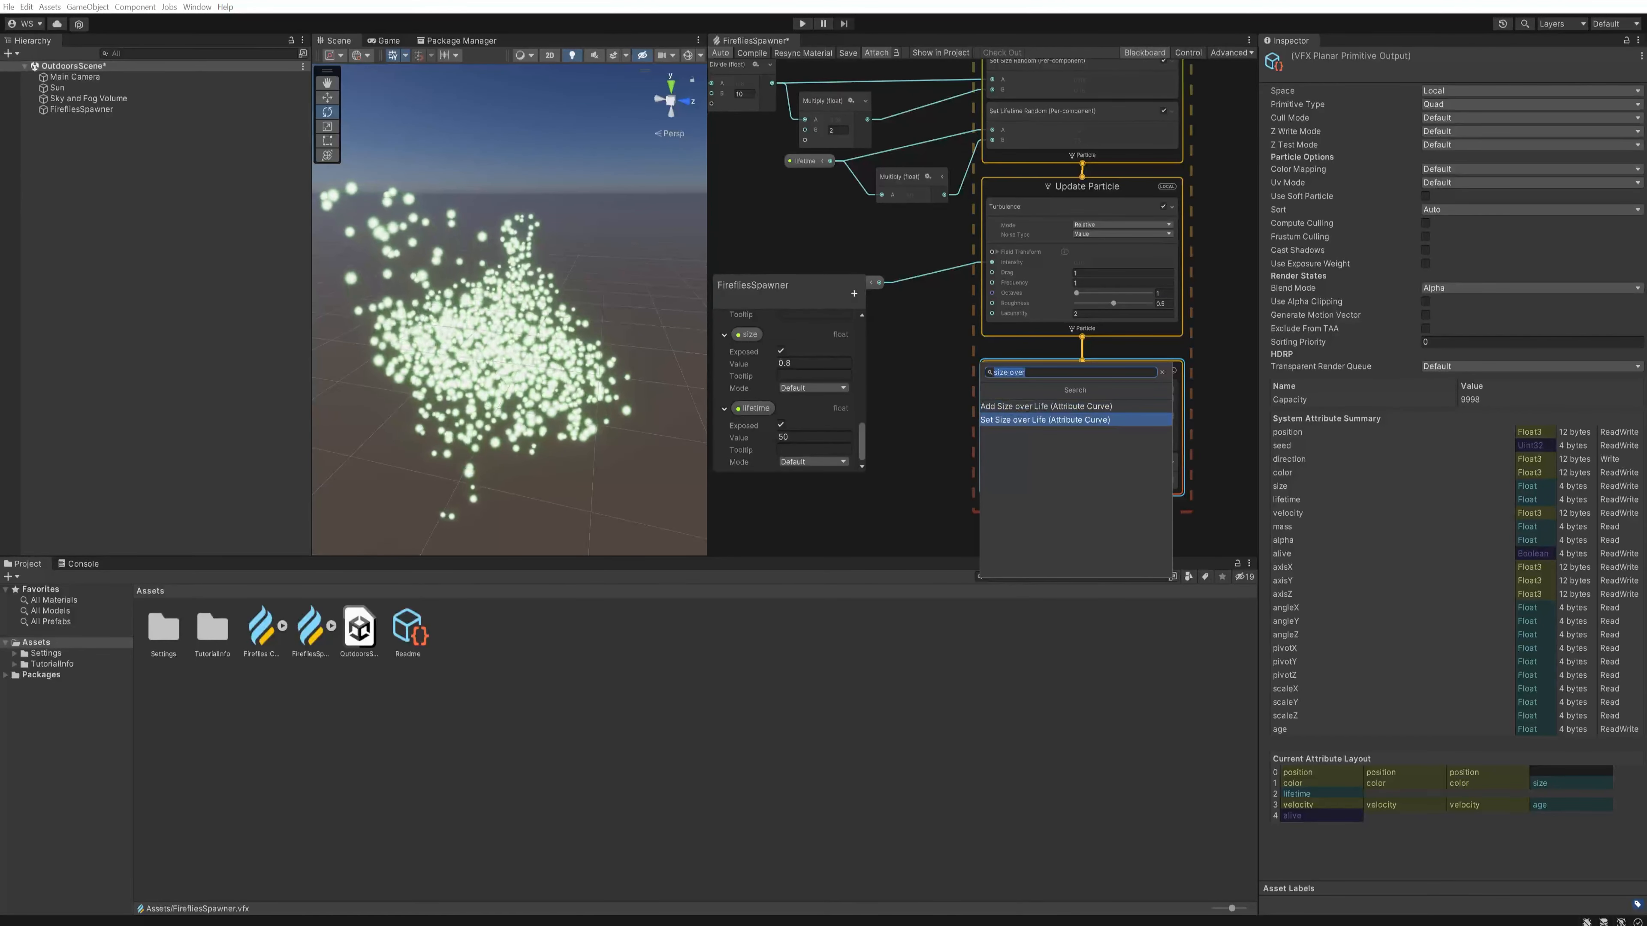
pyautogui.press('Return')
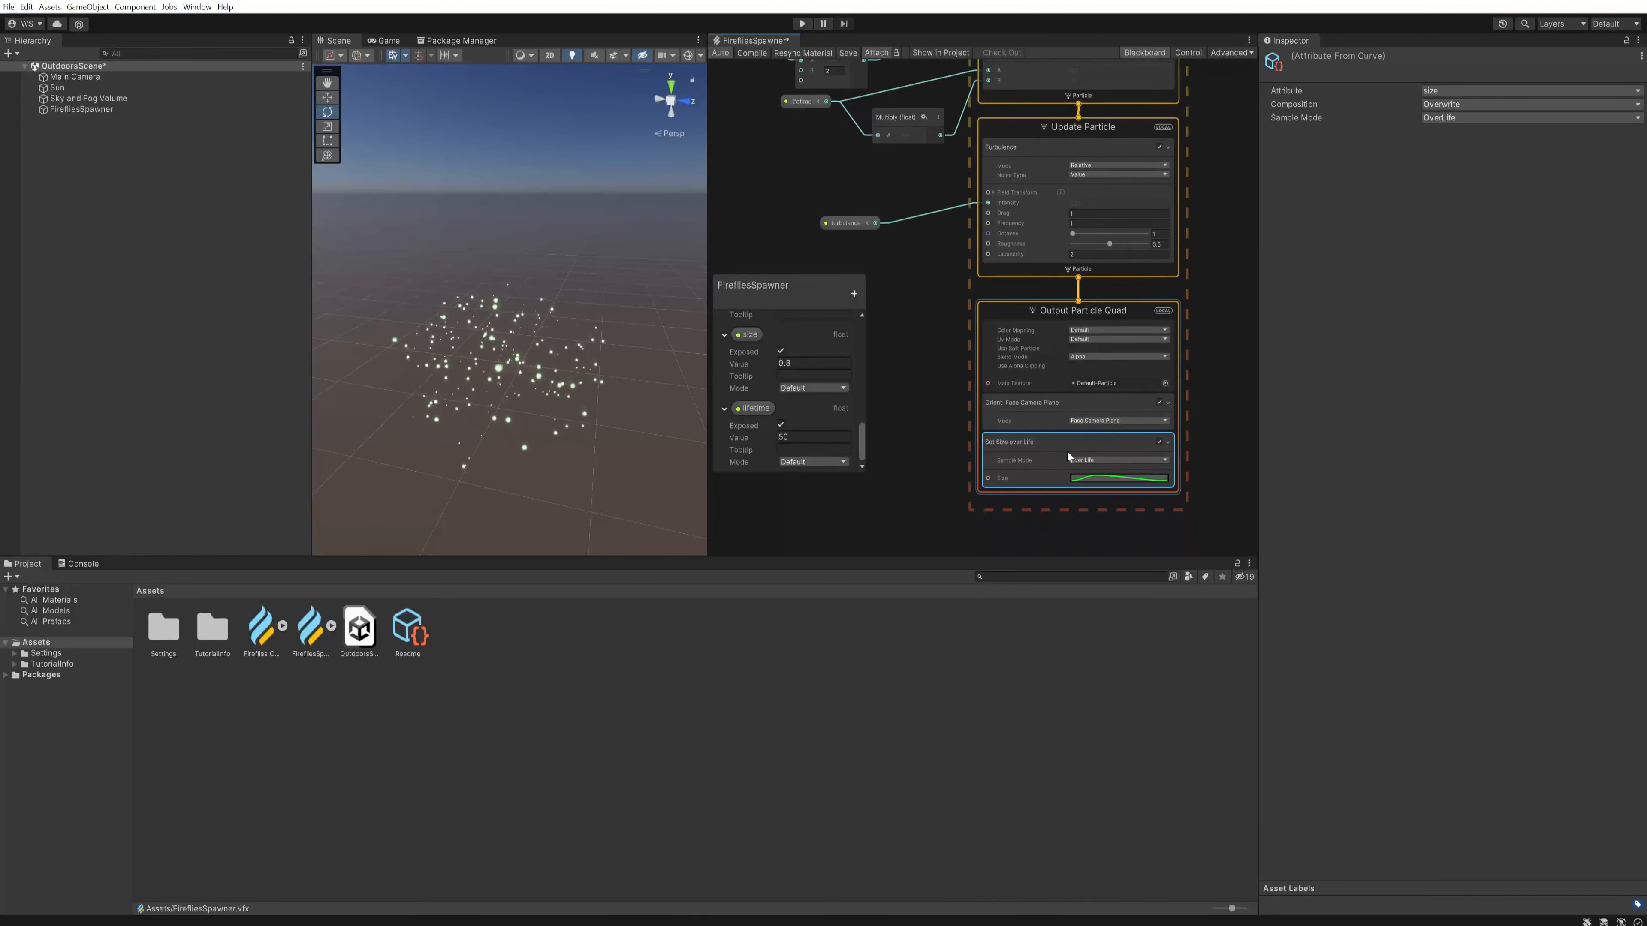
# Step: Reshape the size-over-life curve to rise to about 1 at time 0.12, hold there, and drop to 0 just before the end
pyautogui.click(1113, 478)
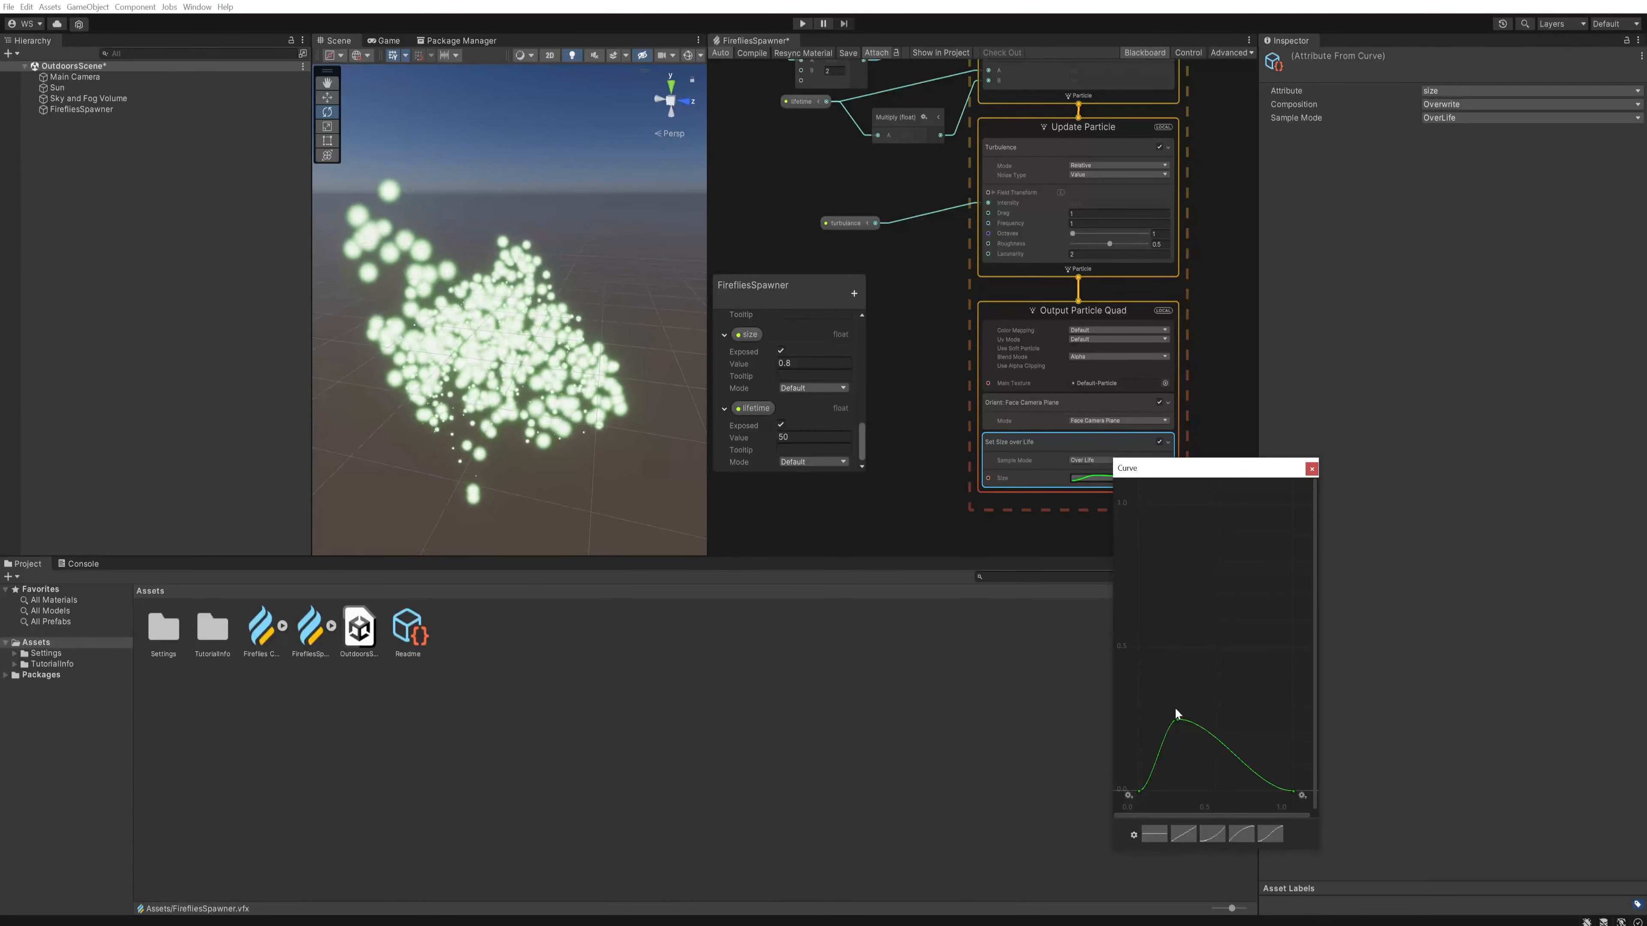
pyautogui.moveTo(1178, 725); pyautogui.dragTo(1158, 506)
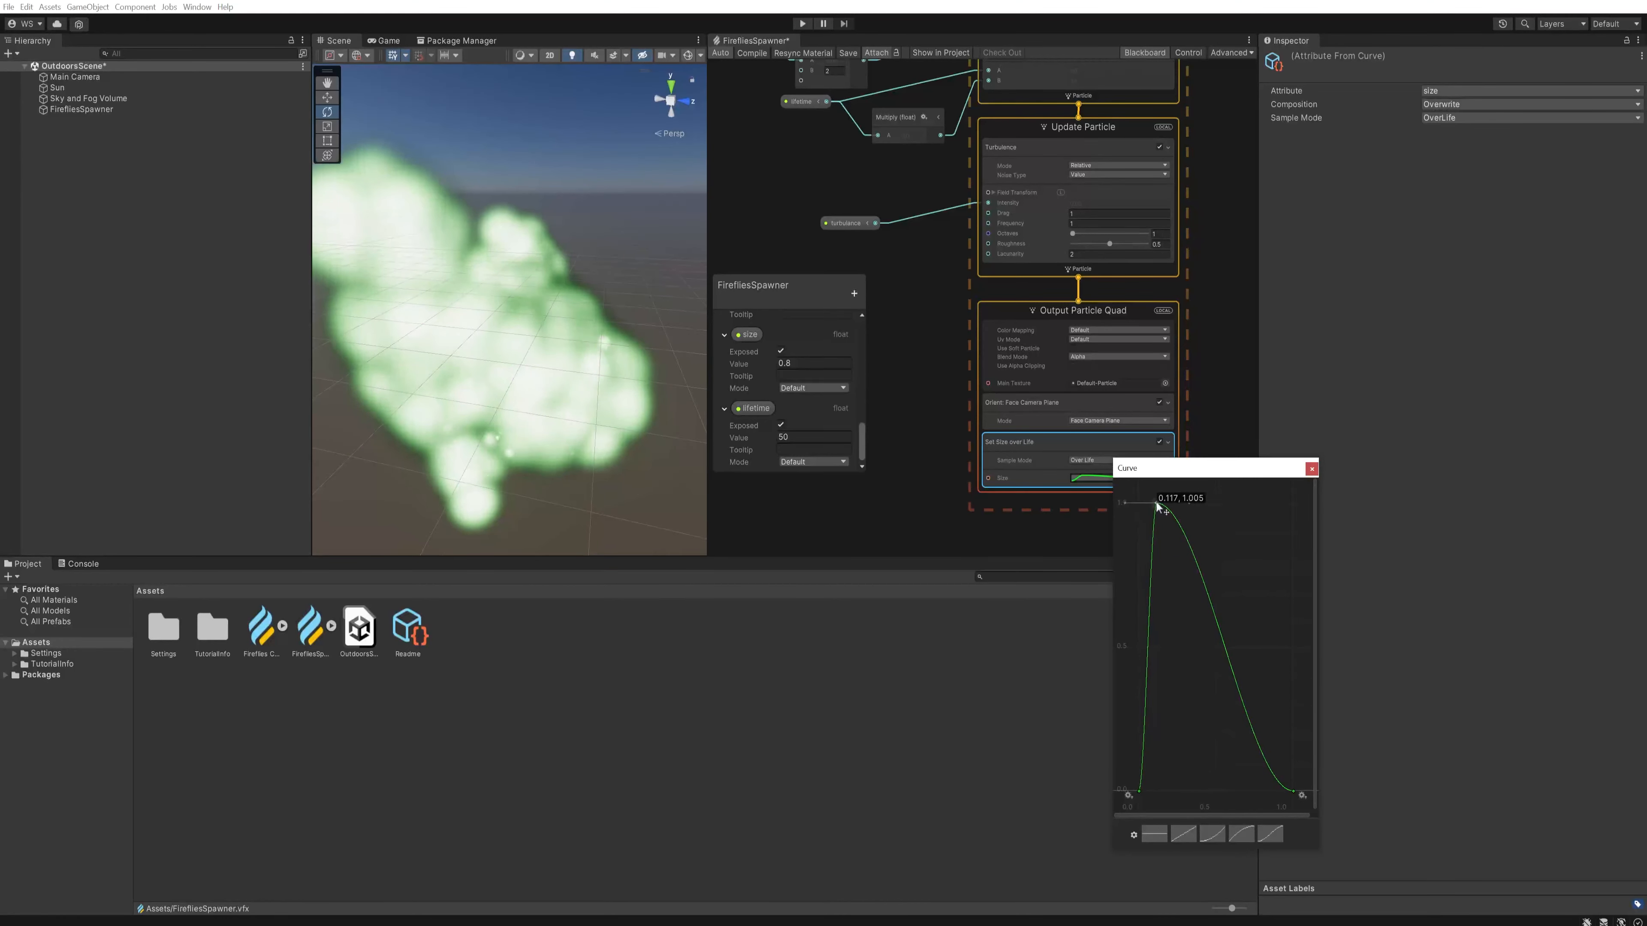
pyautogui.doubleClick(1242, 688)
pyautogui.moveTo(1243, 687); pyautogui.dragTo(1281, 504)
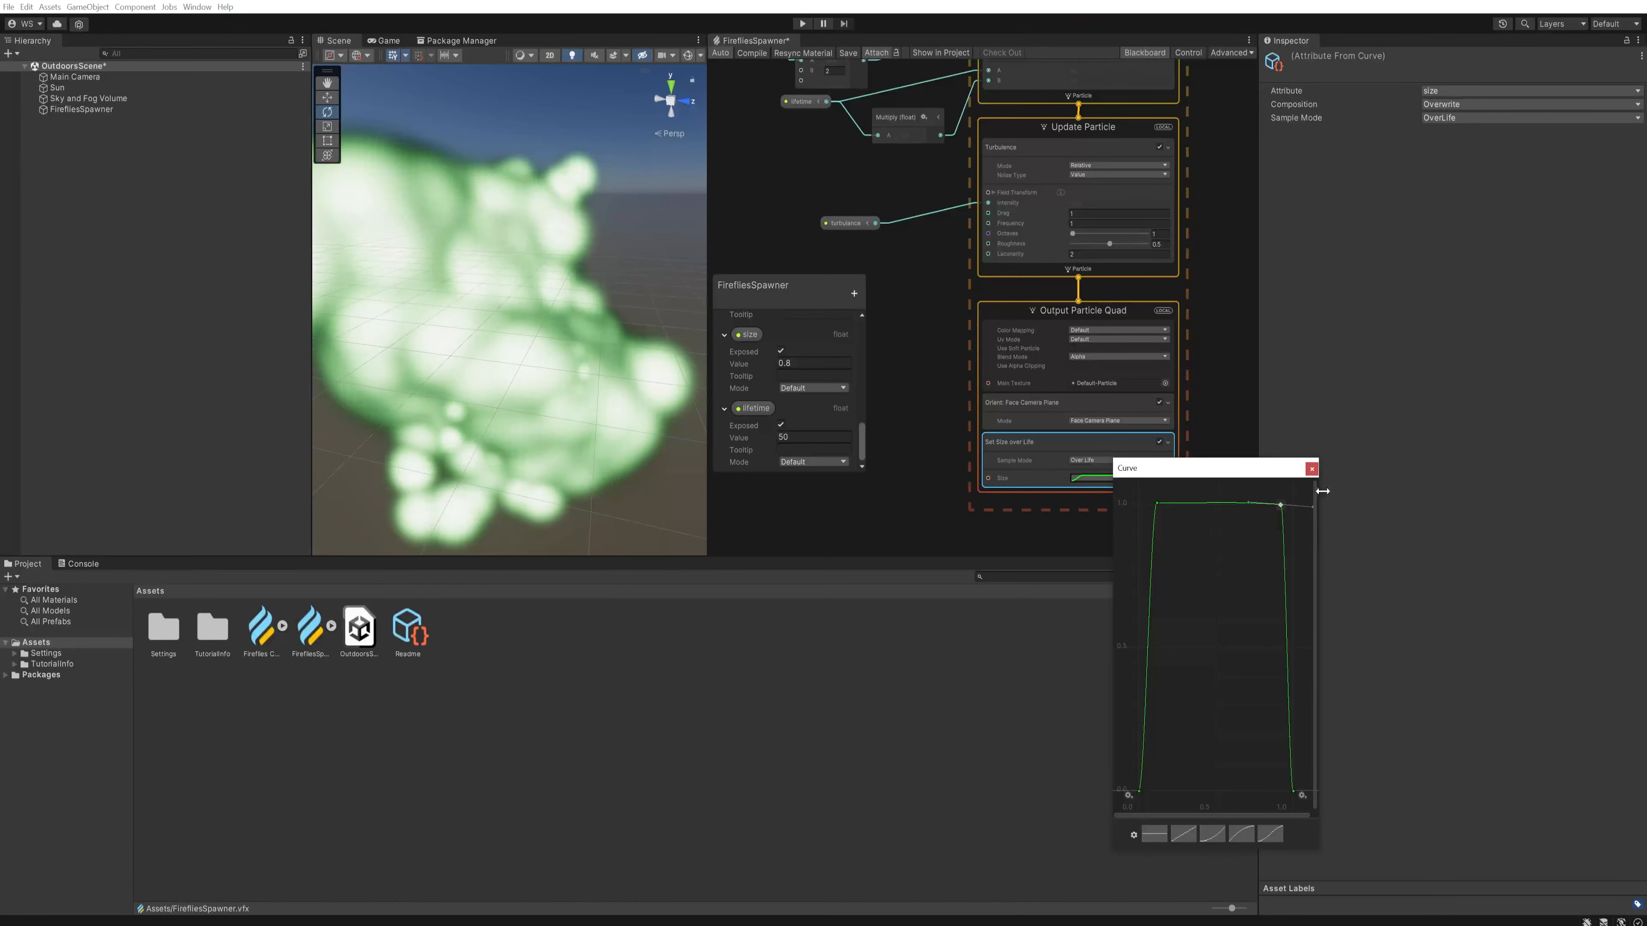
pyautogui.click(1312, 469)
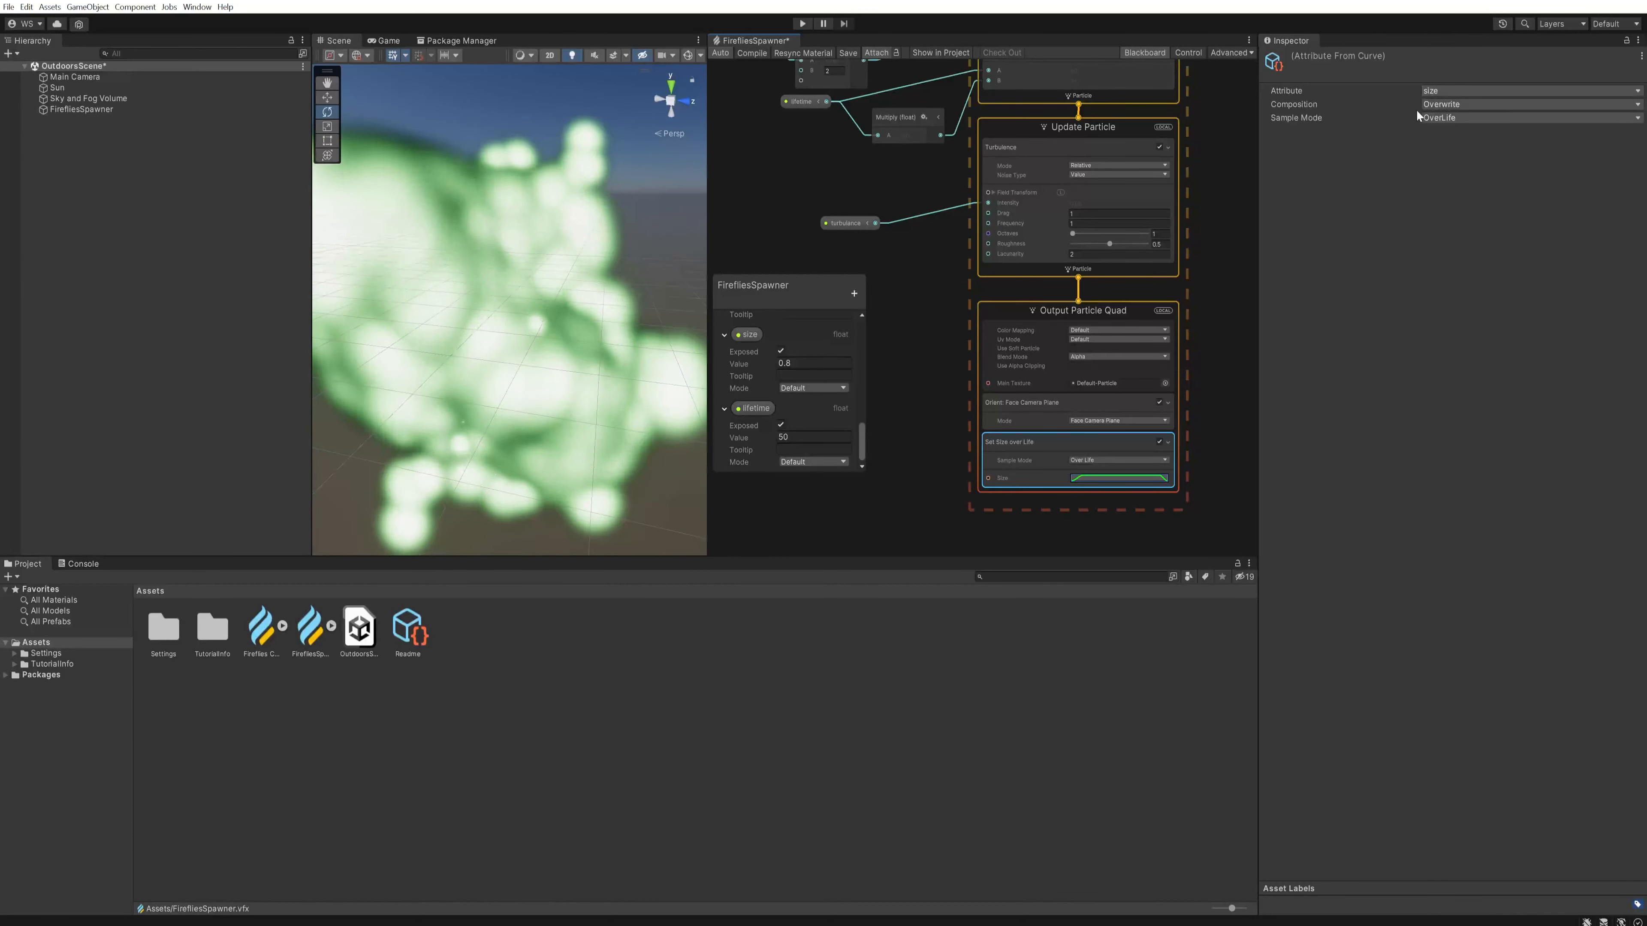
# Step: Set the composition of the size-over-life block to Multiply
pyautogui.click(1430, 105)
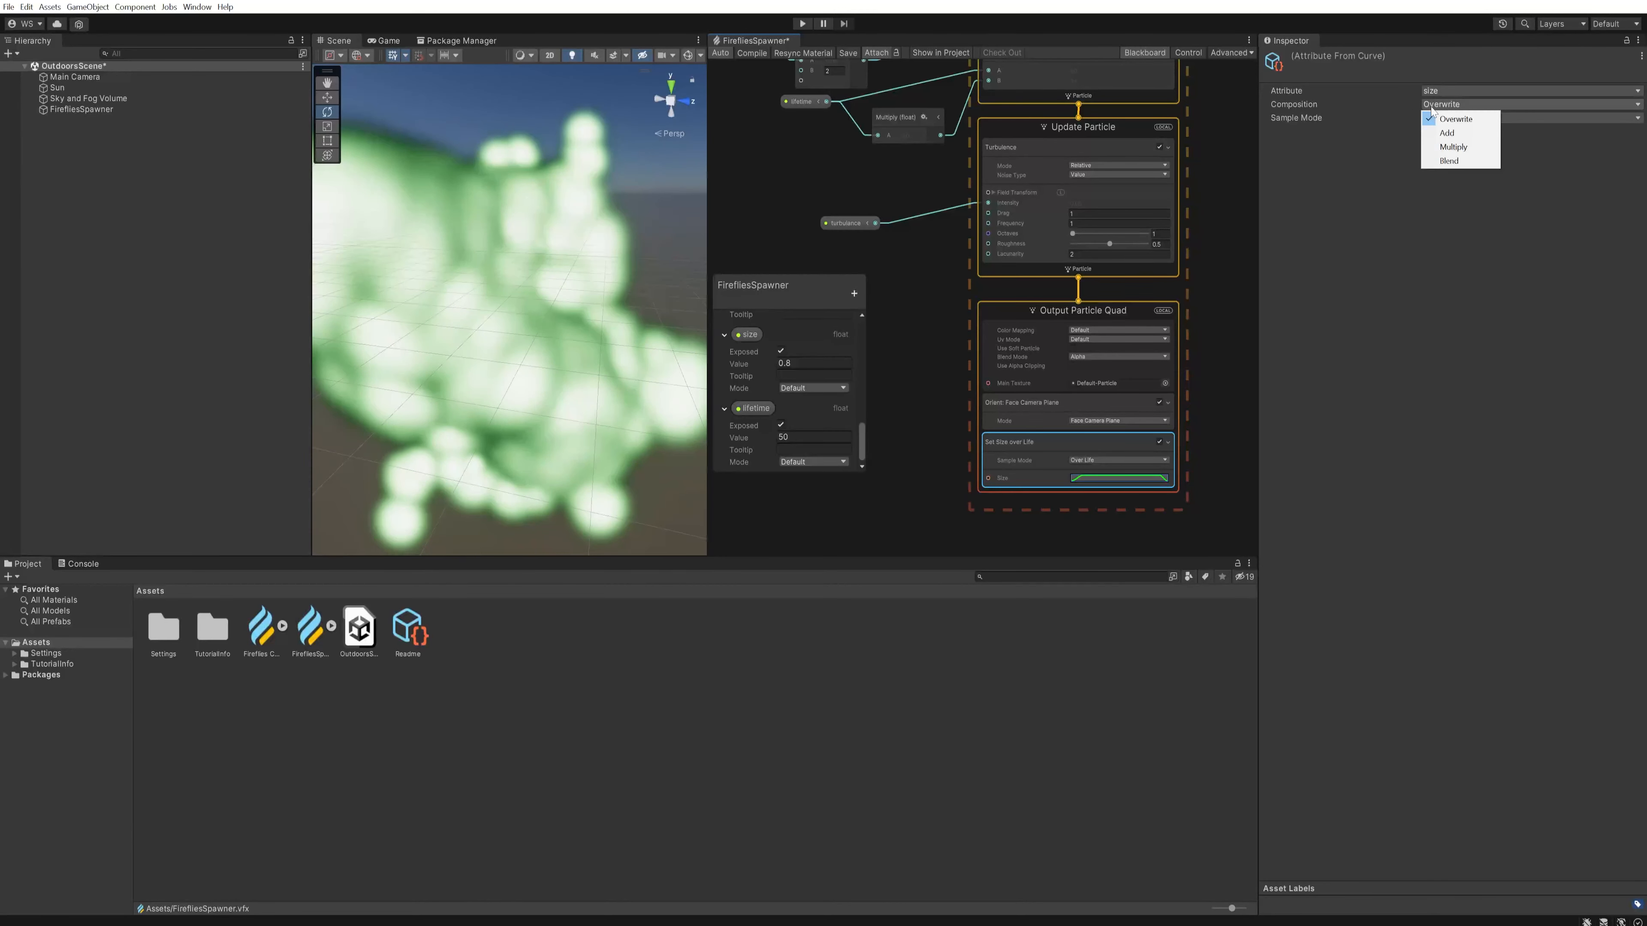
pyautogui.click(1453, 146)
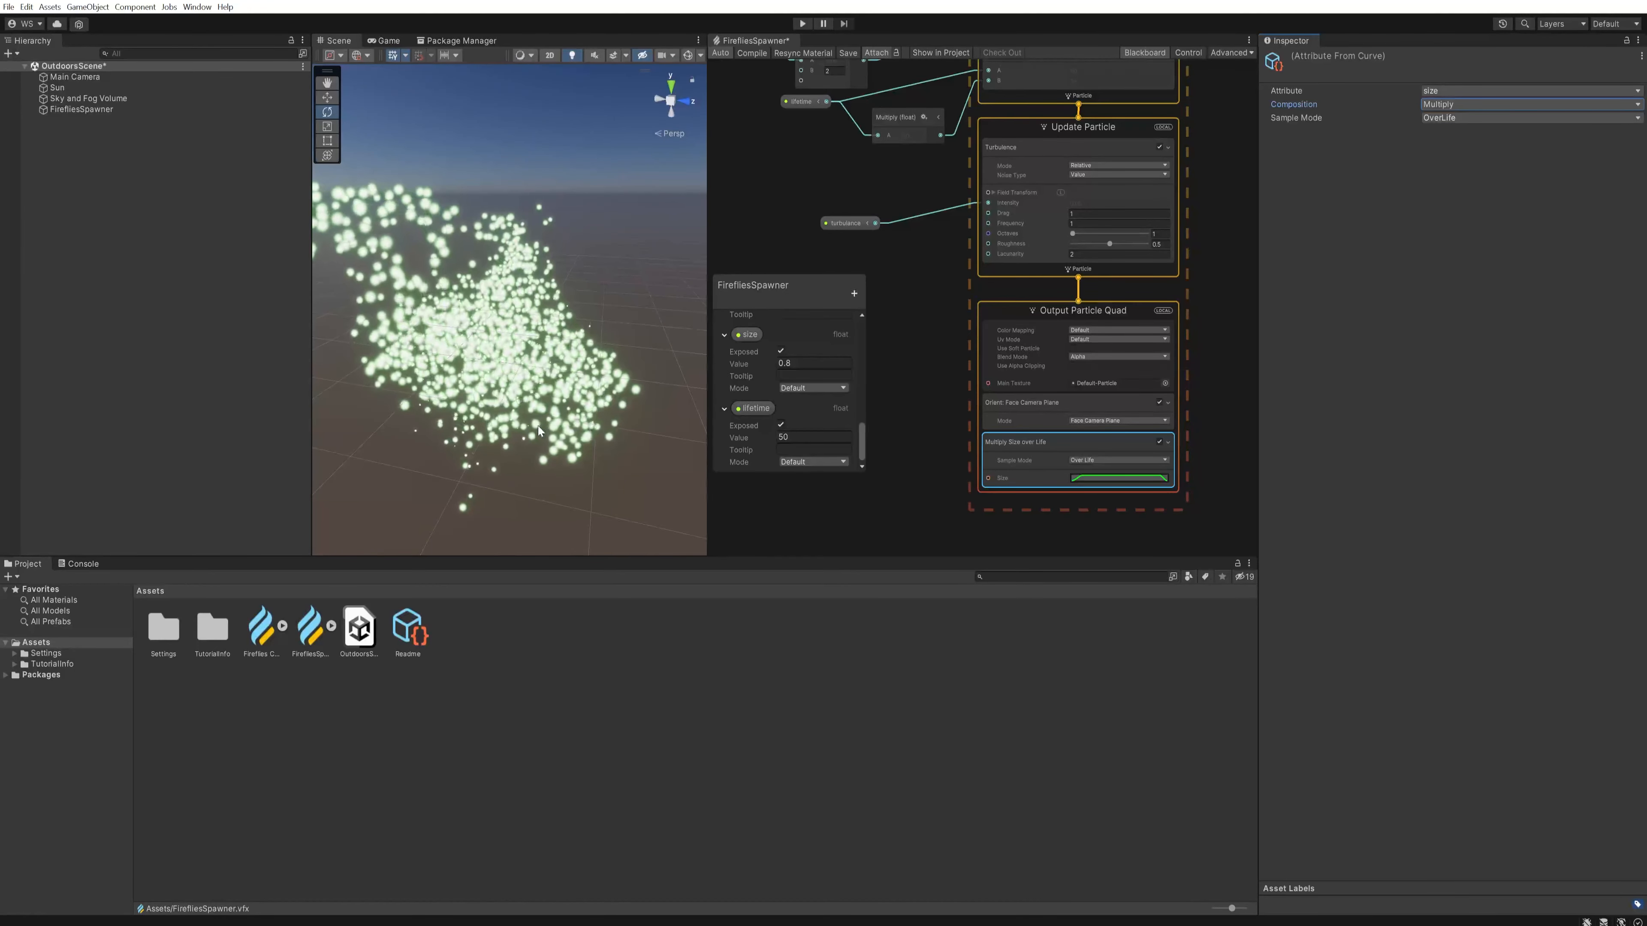
pyautogui.moveTo(618, 320); pyautogui.dragTo(656, 330, button='right')
# Step: Set the Count property's default value to 8
pyautogui.moveTo(862, 429); pyautogui.dragTo(857, 295)
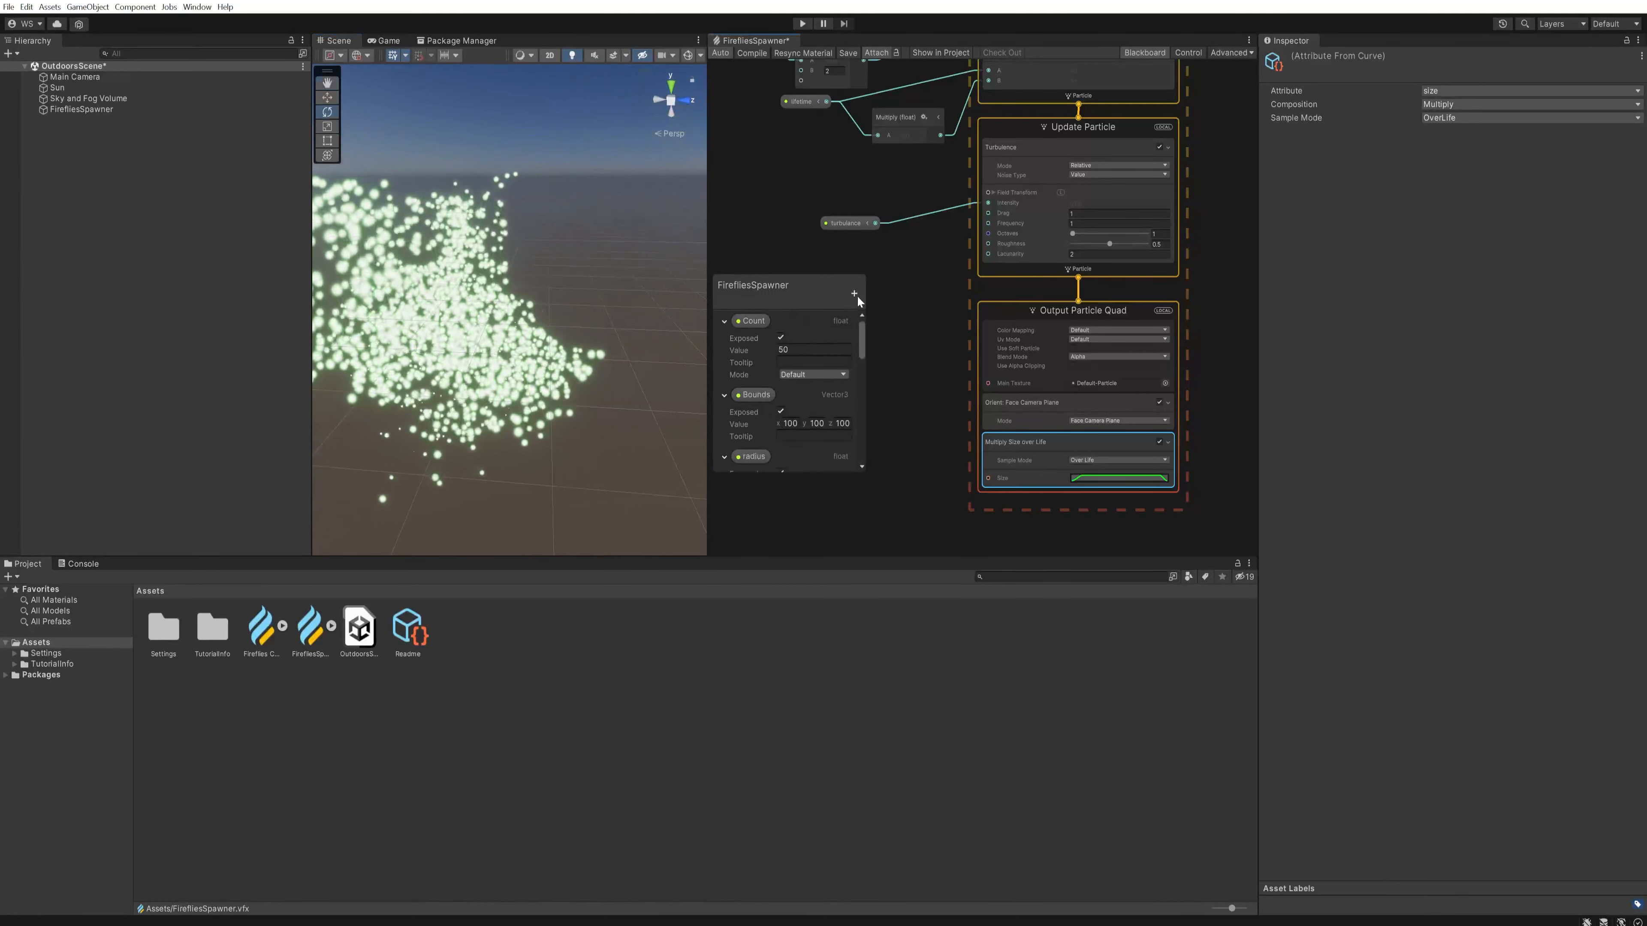
pyautogui.click(813, 349)
pyautogui.write('8')
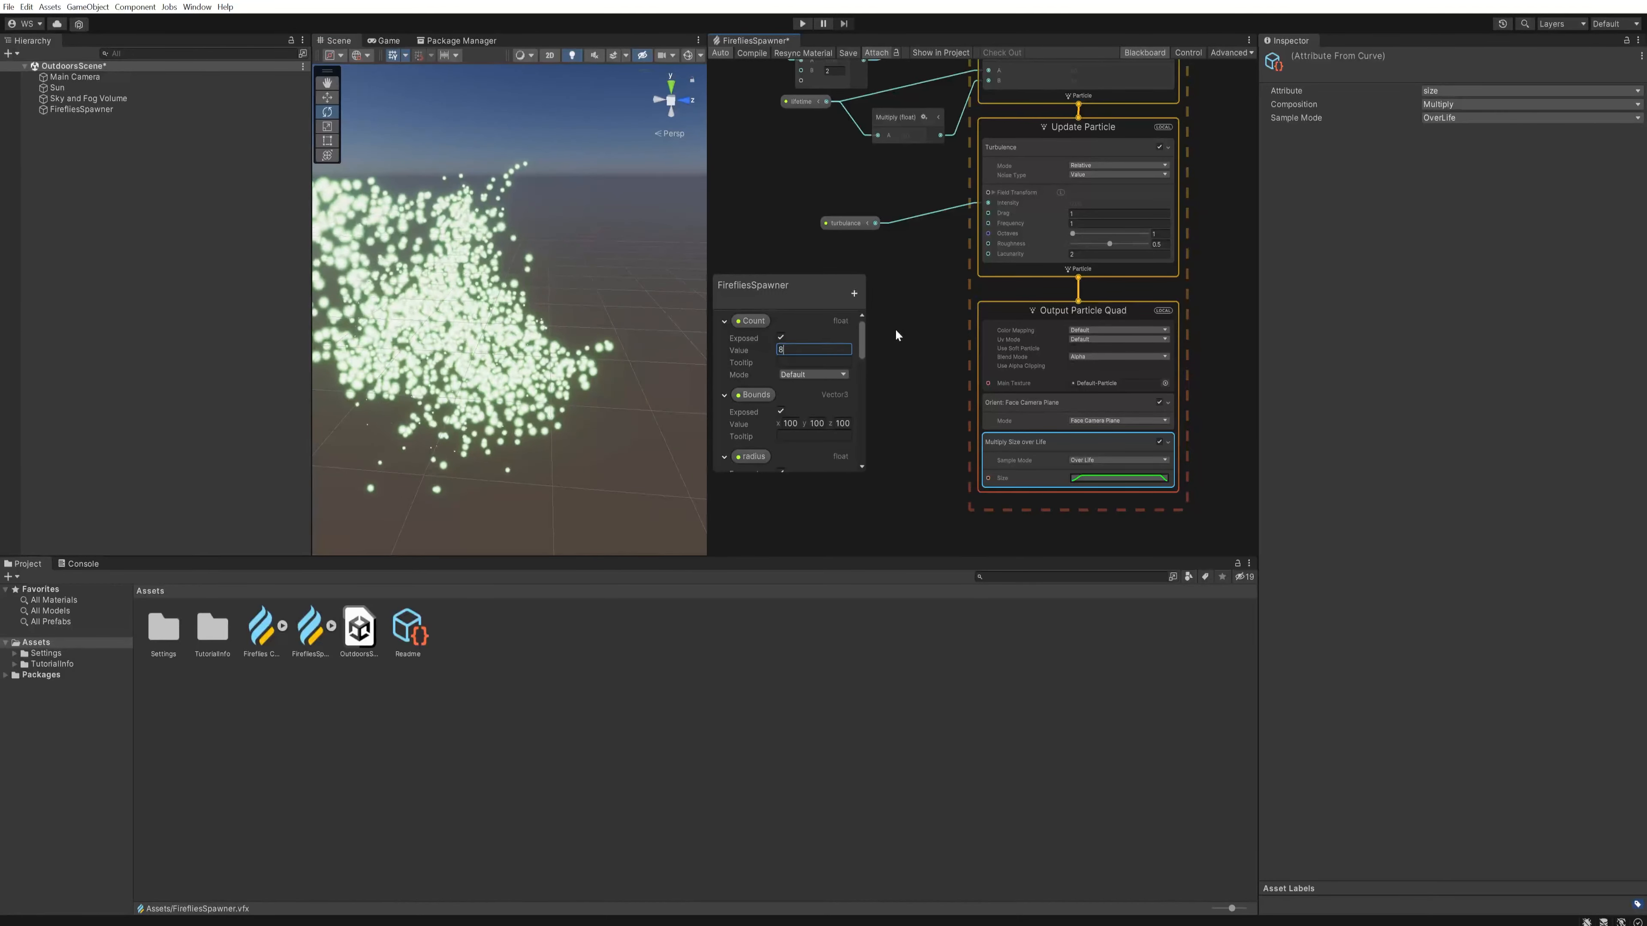
pyautogui.press('Return')
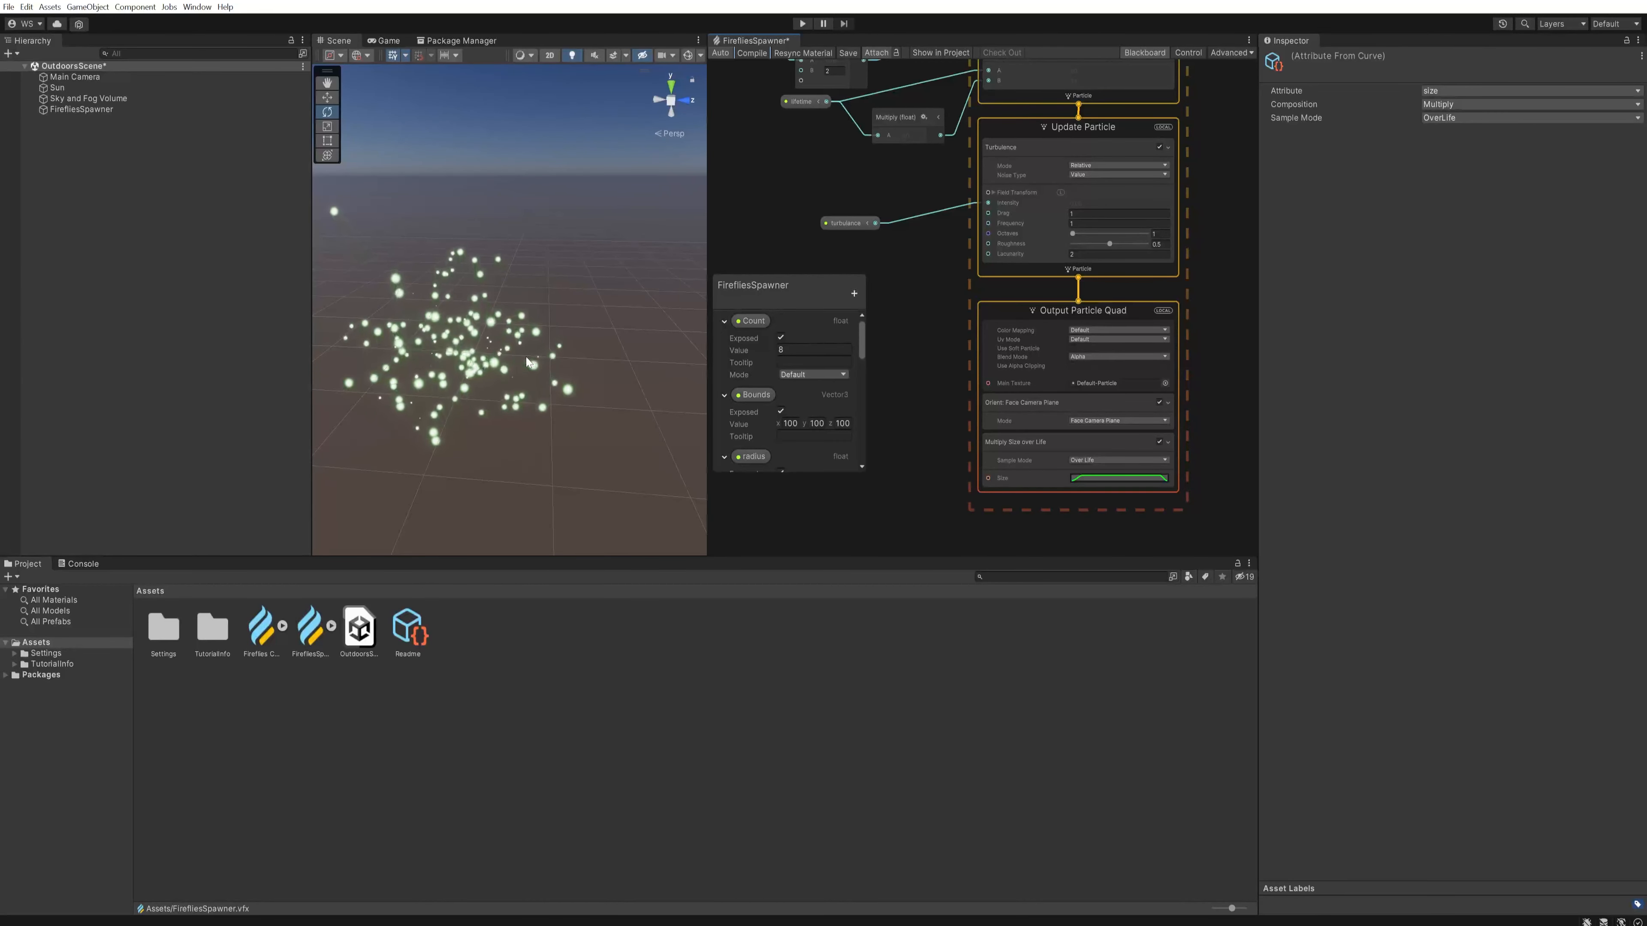
# Step: Set the PreWarm Total Time of the FirefliesSpawner visual effect asset to 50
pyautogui.click(311, 634)
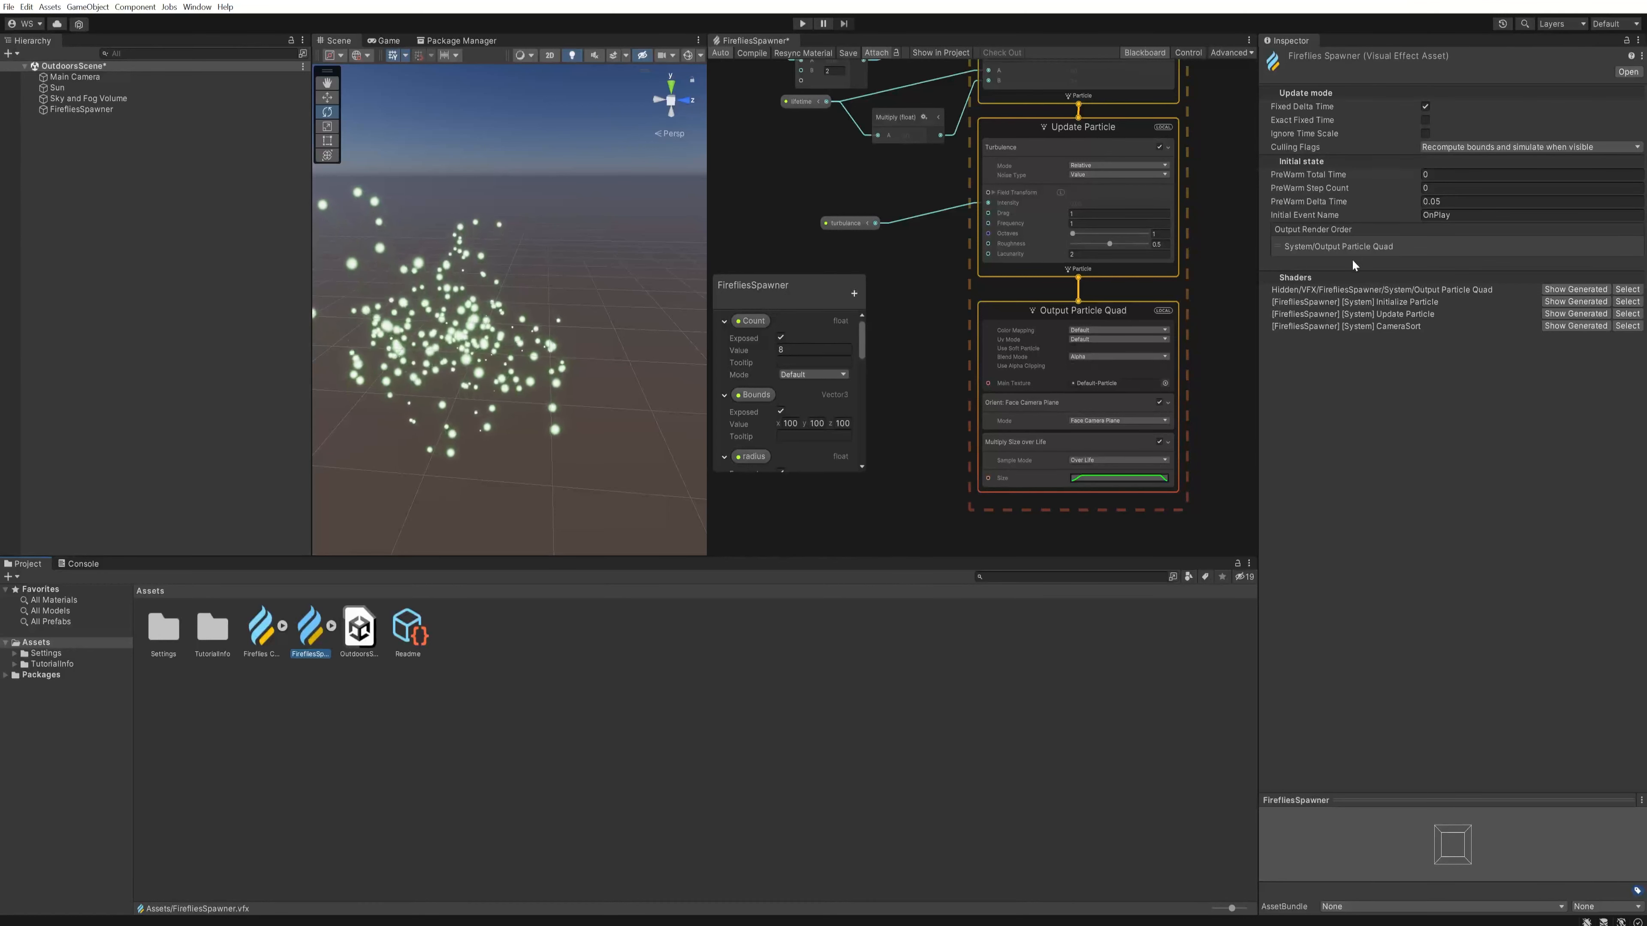
pyautogui.click(1307, 172)
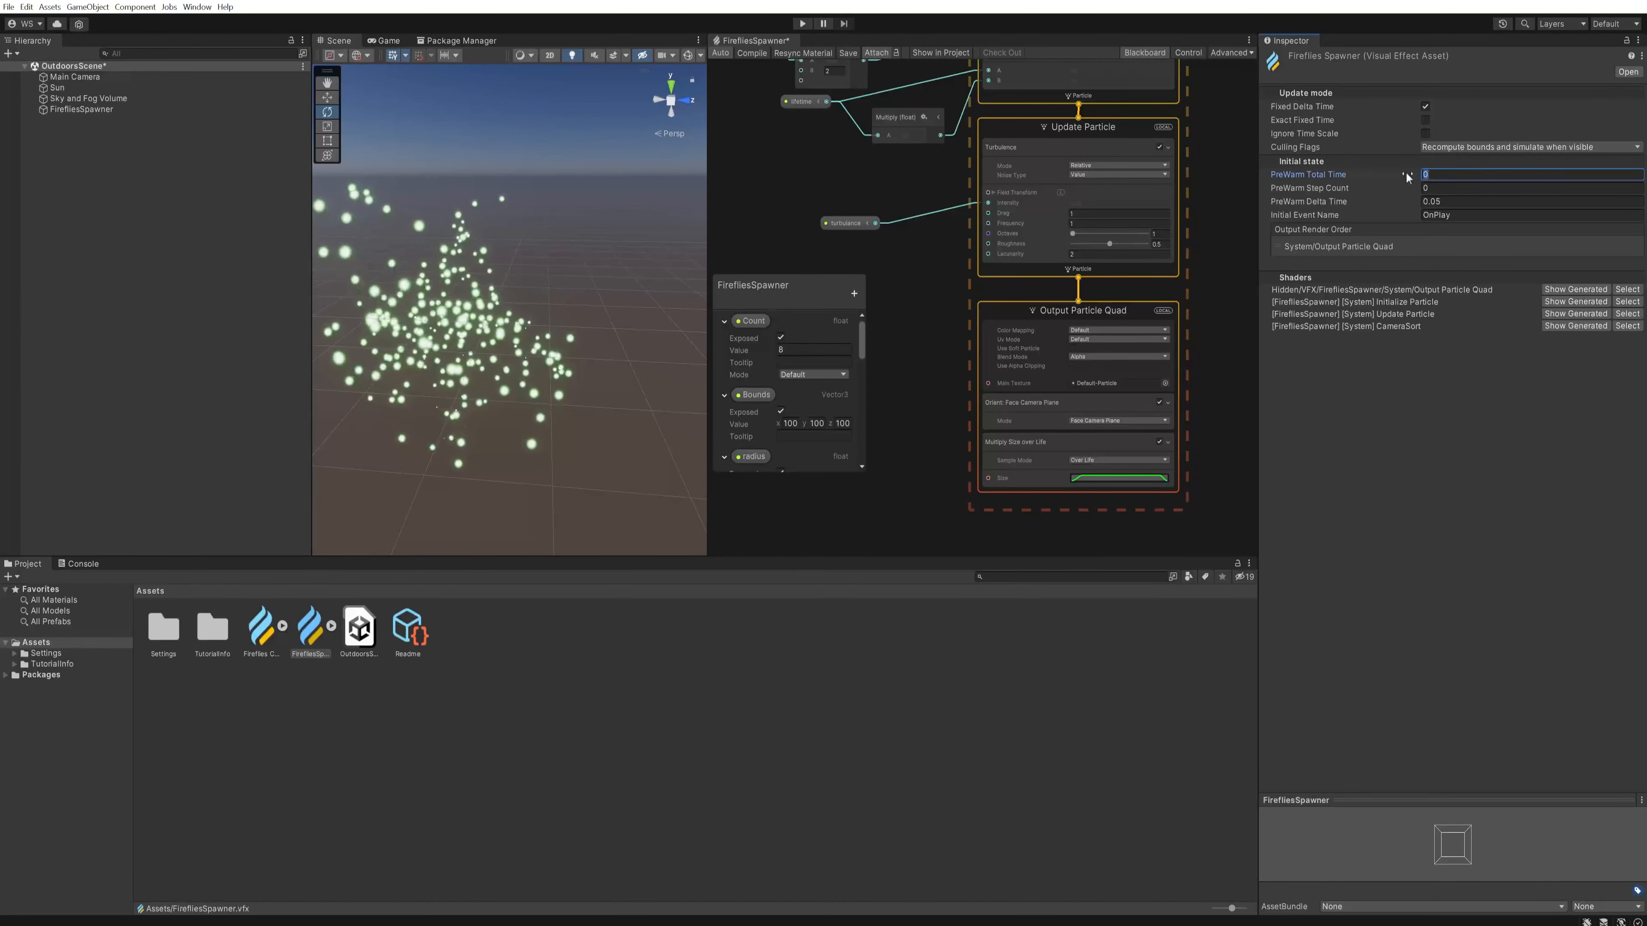
pyautogui.write('50')
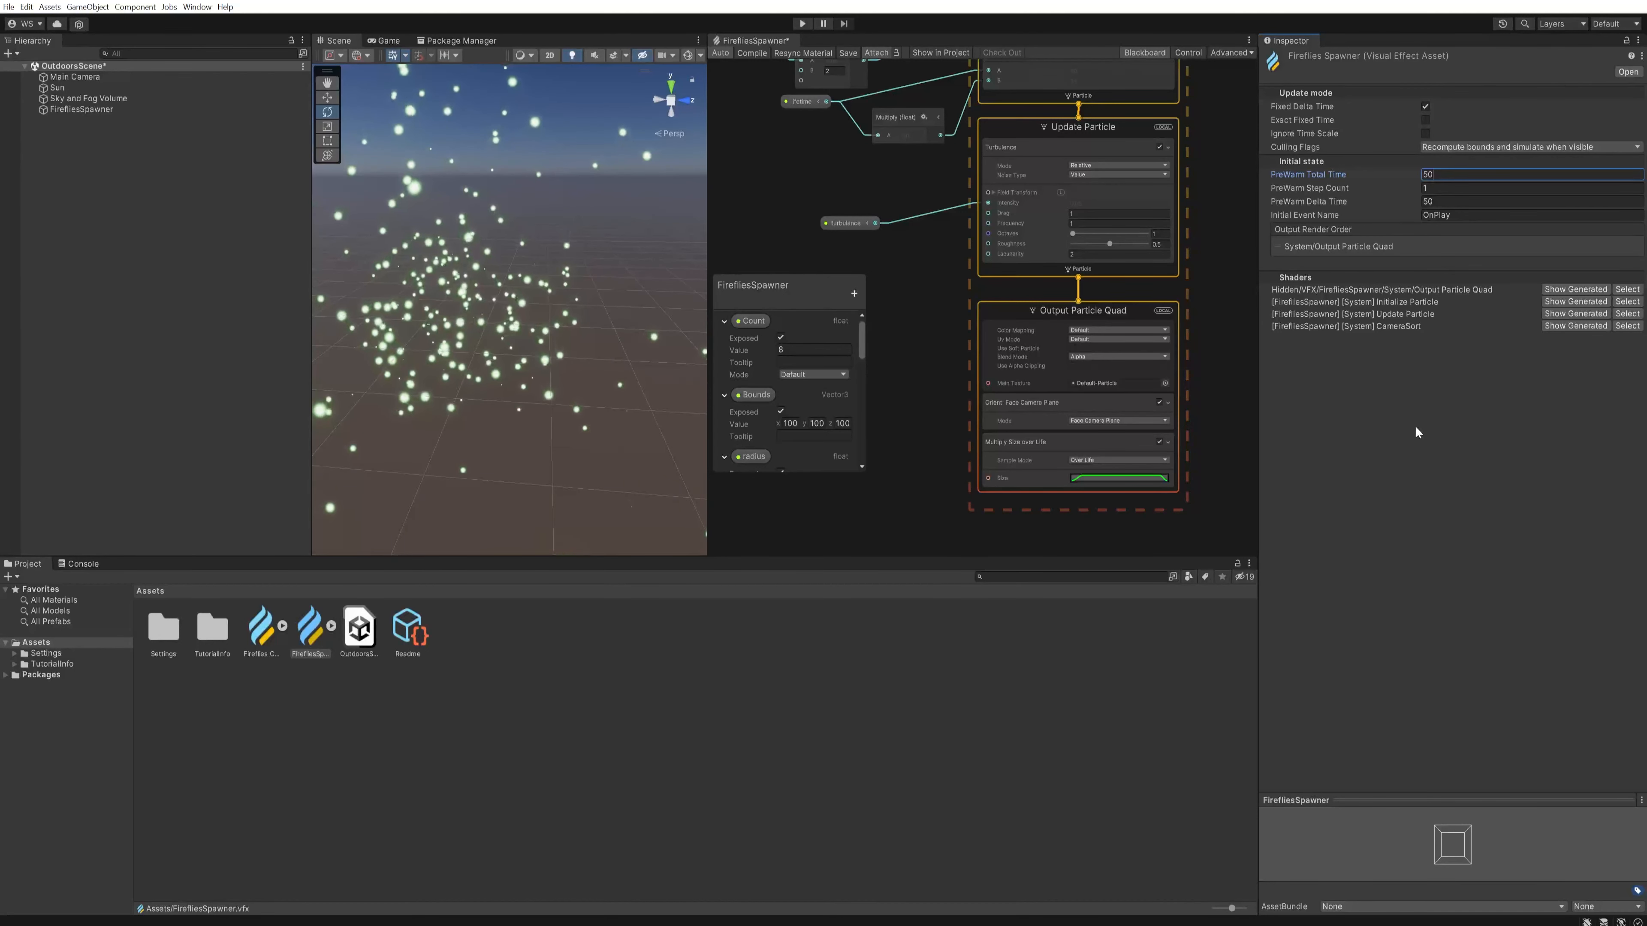
pyautogui.moveTo(652, 279)
pyautogui.keyDown('alt'); pyautogui.mouseDown()
pyautogui.moveTo(585, 247)
pyautogui.moveTo(674, 268)
pyautogui.mouseUp(); pyautogui.keyUp('alt')
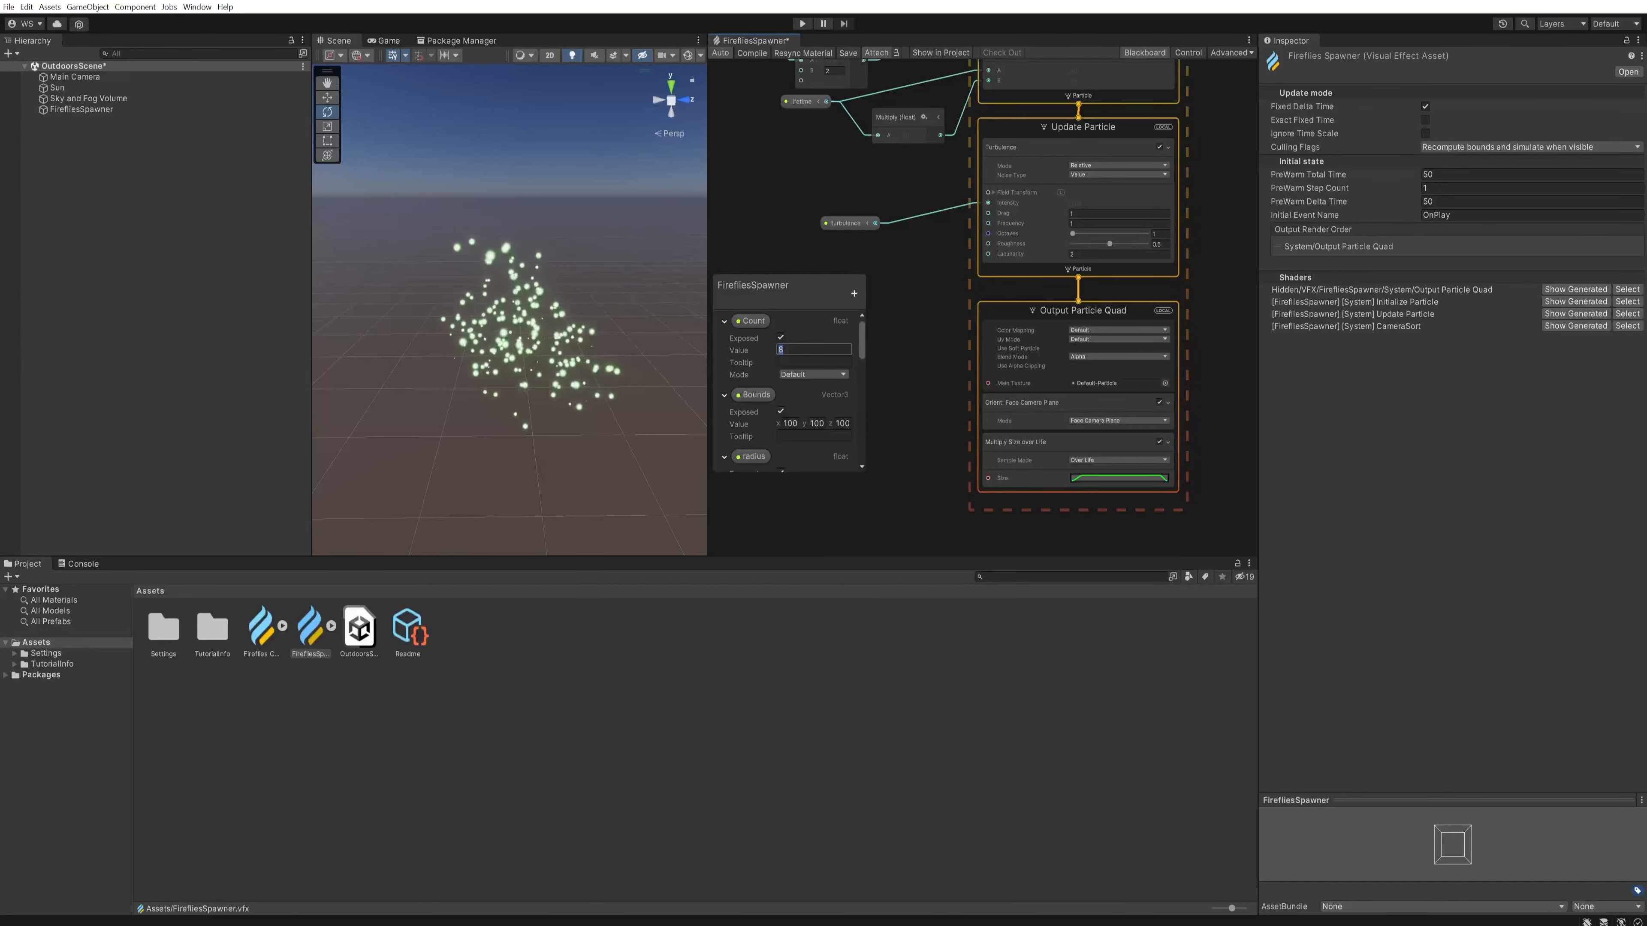
# Step: Set the Count property's default value to 4
pyautogui.write('4')
pyautogui.press('Return')
pyautogui.moveTo(613, 305)
pyautogui.mouseDown(button='right')
pyautogui.moveTo(538, 287)
pyautogui.moveTo(609, 289)
pyautogui.mouseUp(button='right')
pyautogui.press('a')
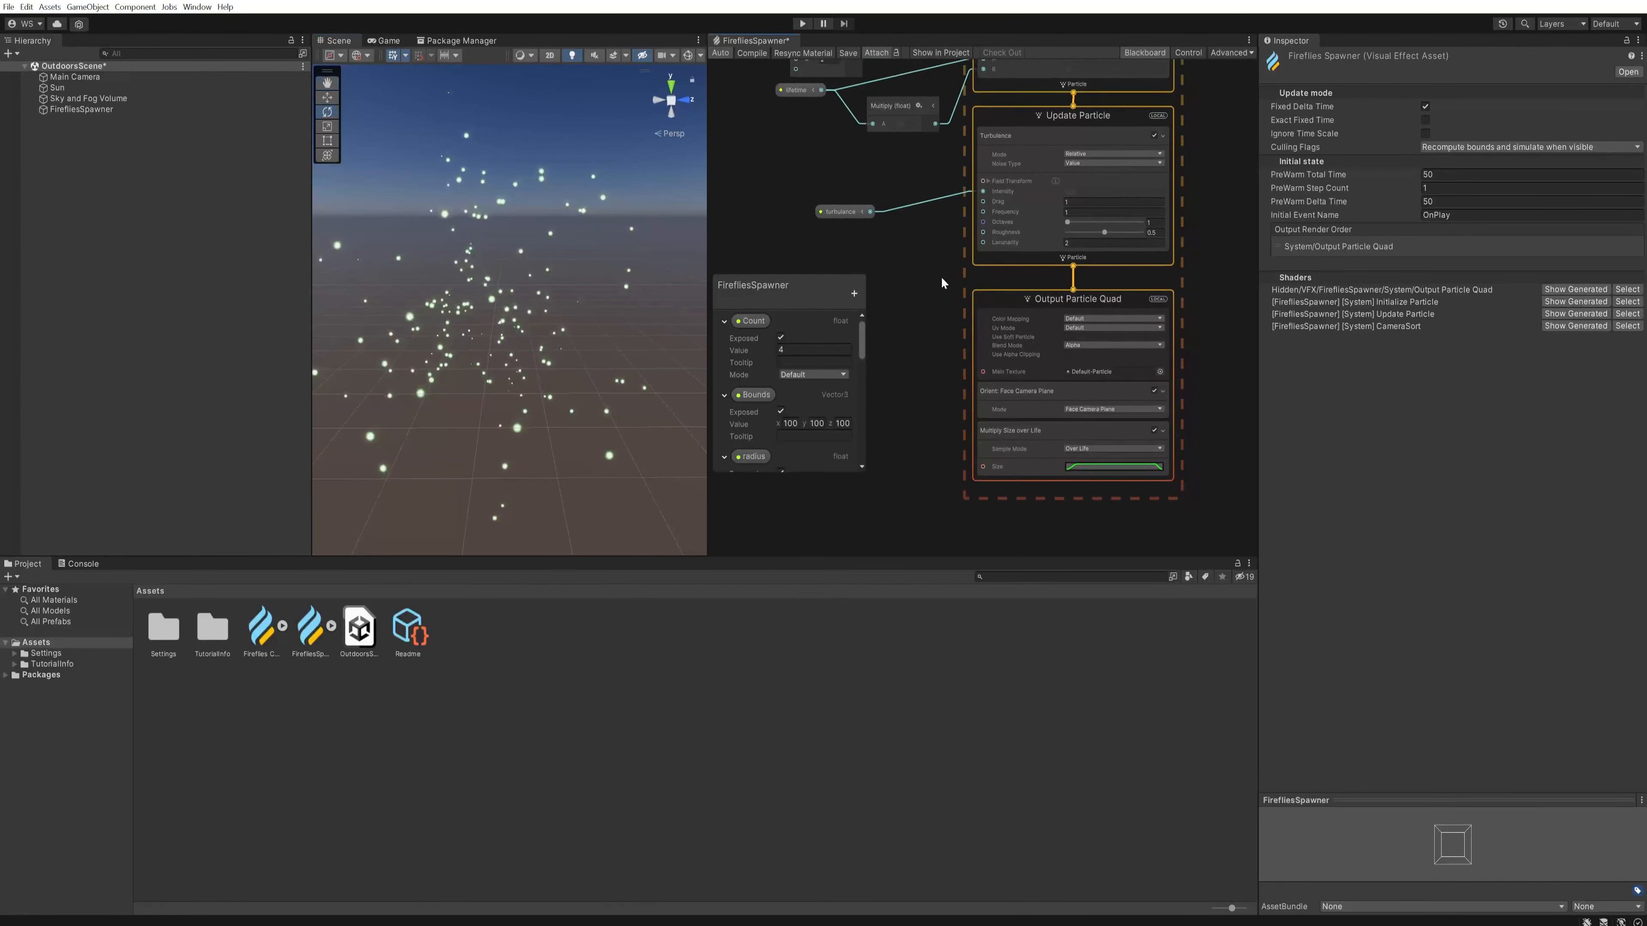
# Step: Set the radius property's default value to 2 and compile the FirefliesSpawner graph
pyautogui.moveTo(861, 332); pyautogui.dragTo(862, 360)
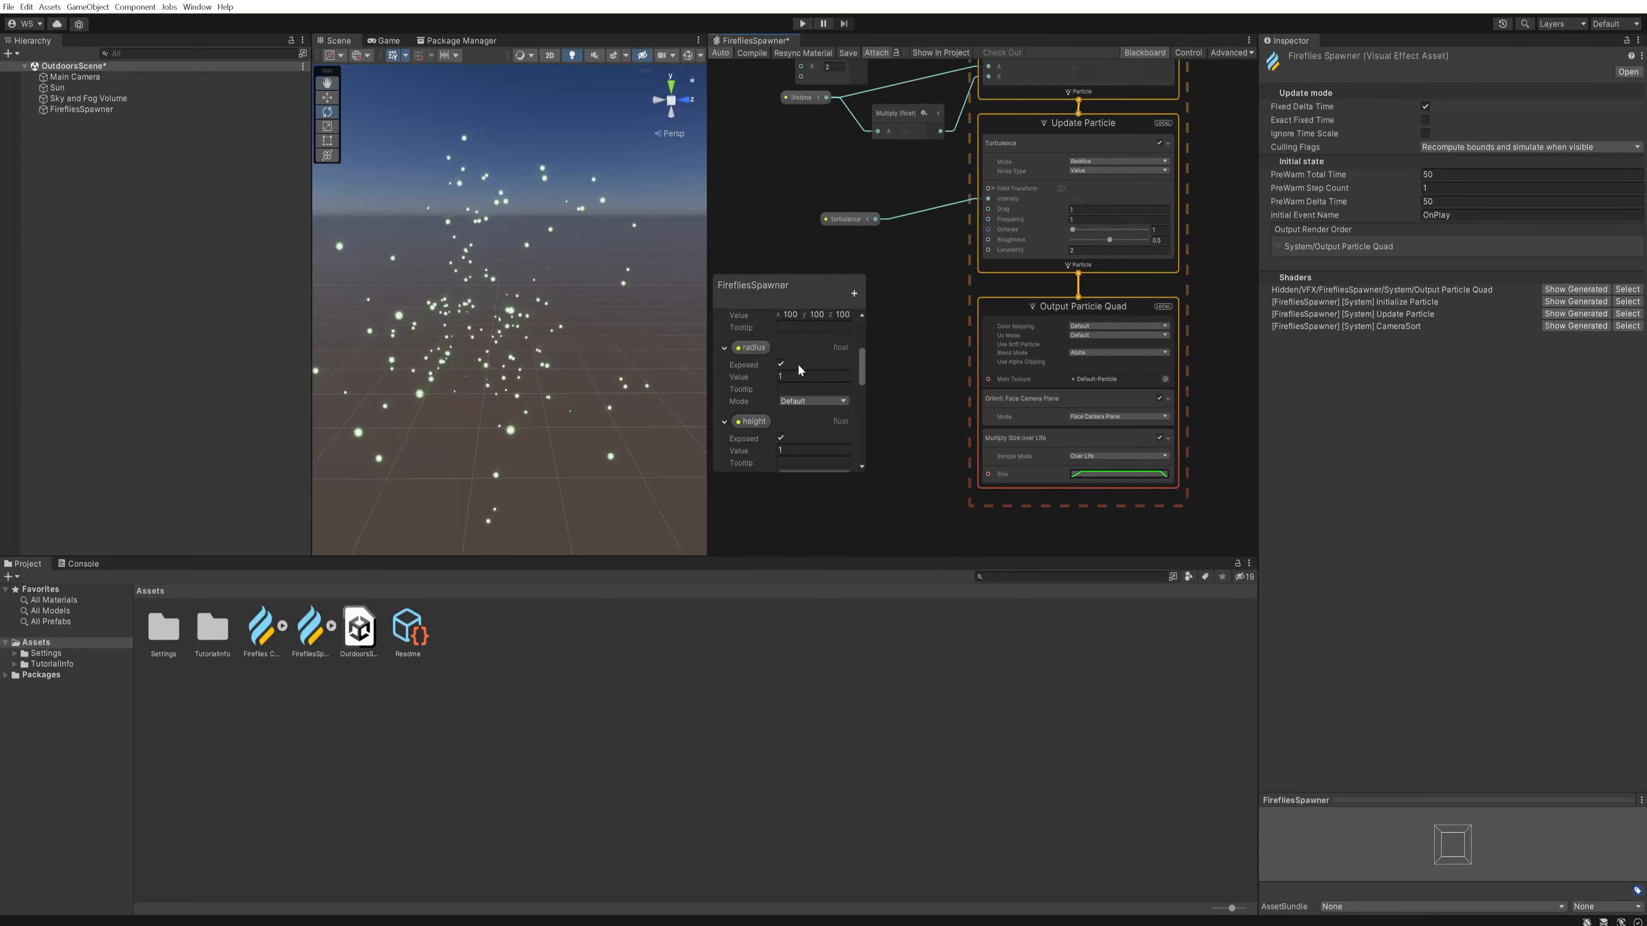
pyautogui.write('2')
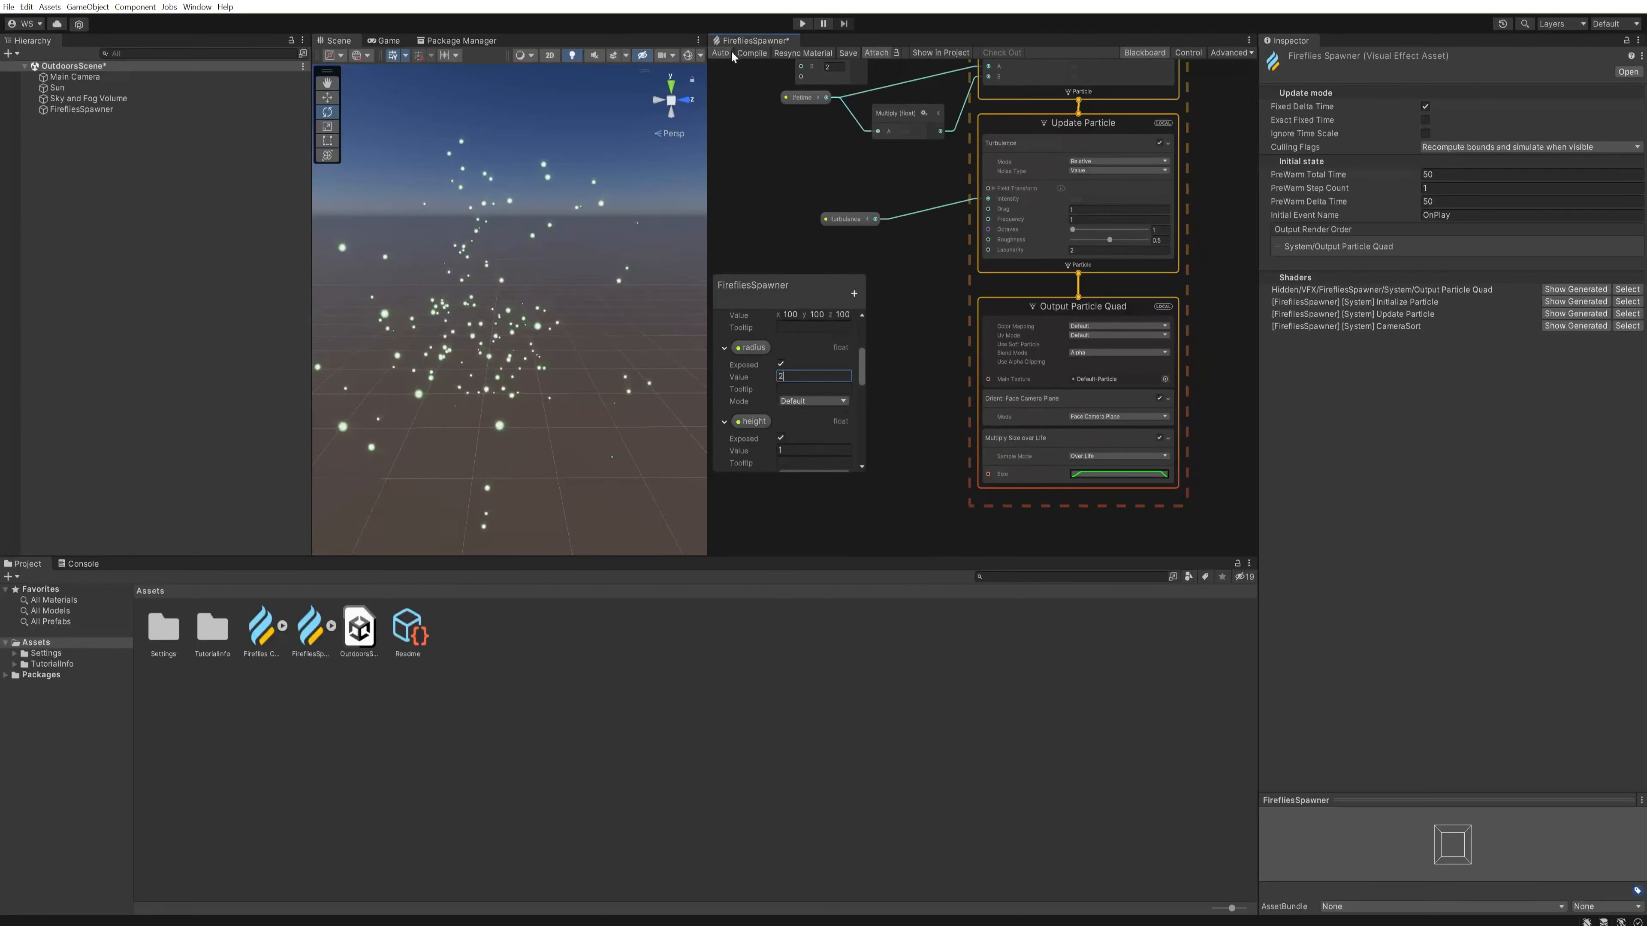
pyautogui.click(746, 51)
pyautogui.moveTo(614, 316); pyautogui.dragTo(529, 269, button='right')
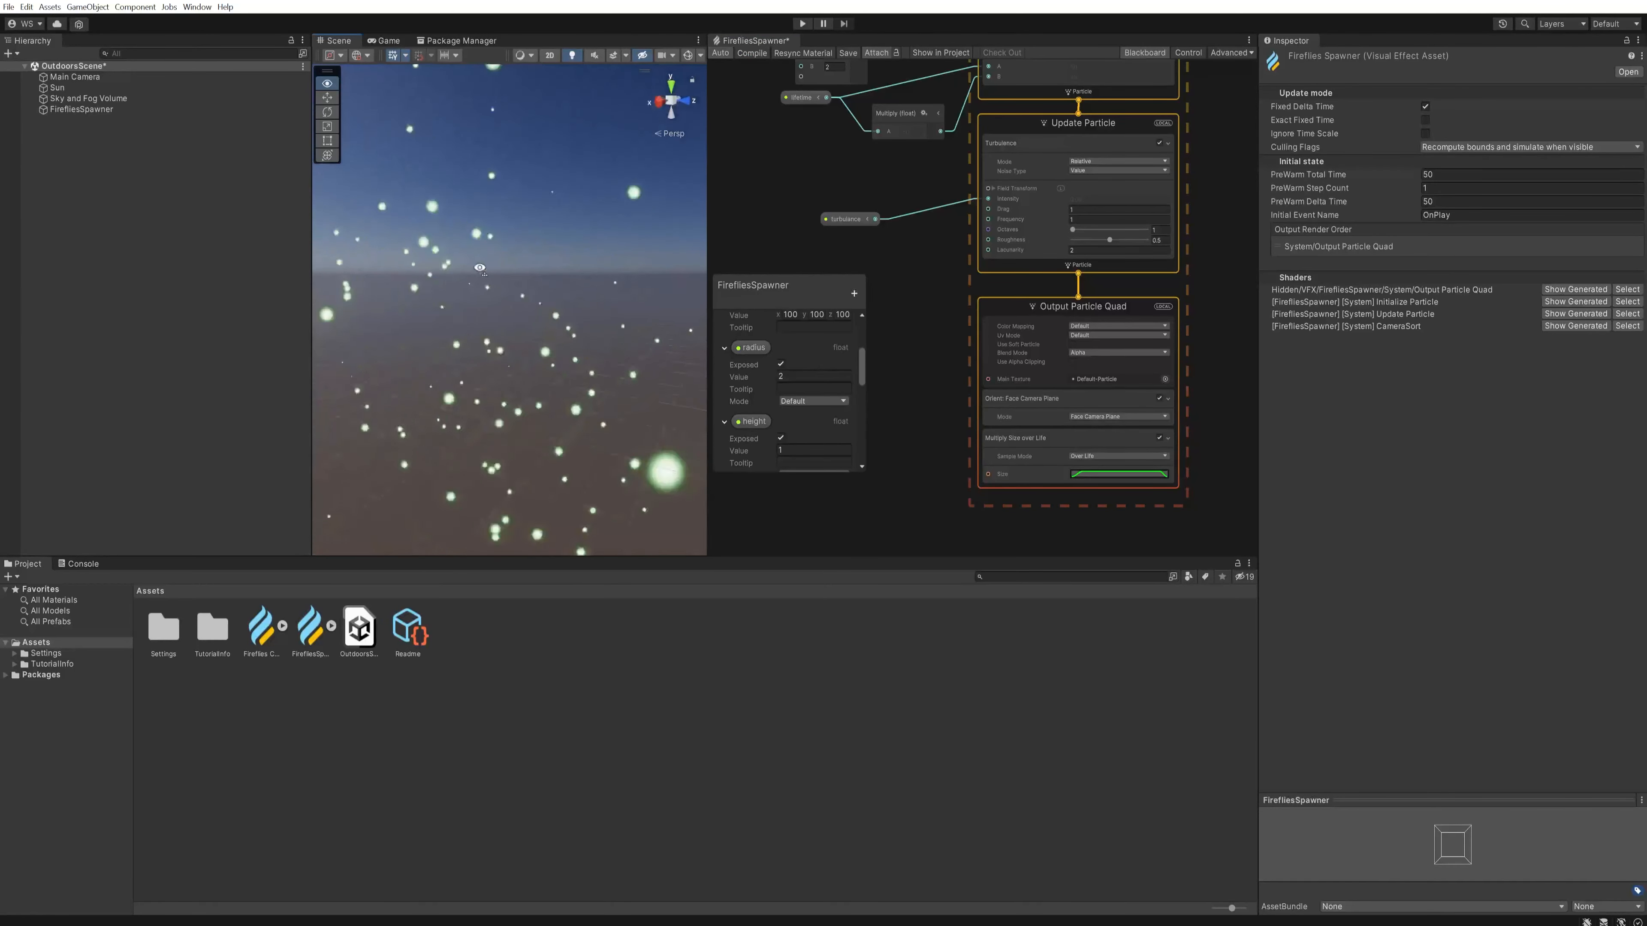